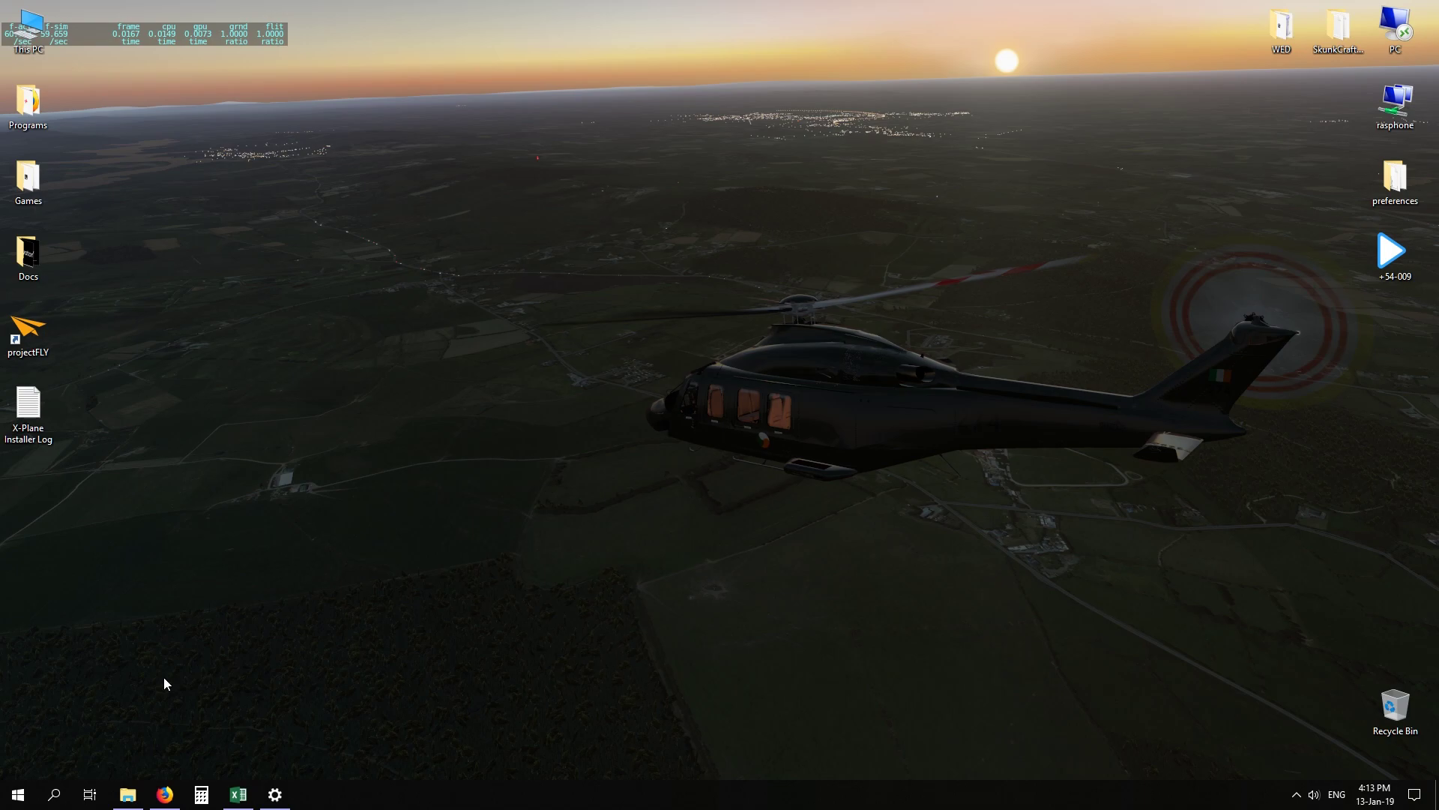
Browse from This PC into SSD 2 (R:) > X-Plane 11, then return to the drive list.
{"action": "left_click", "coordinate": [128, 795]}
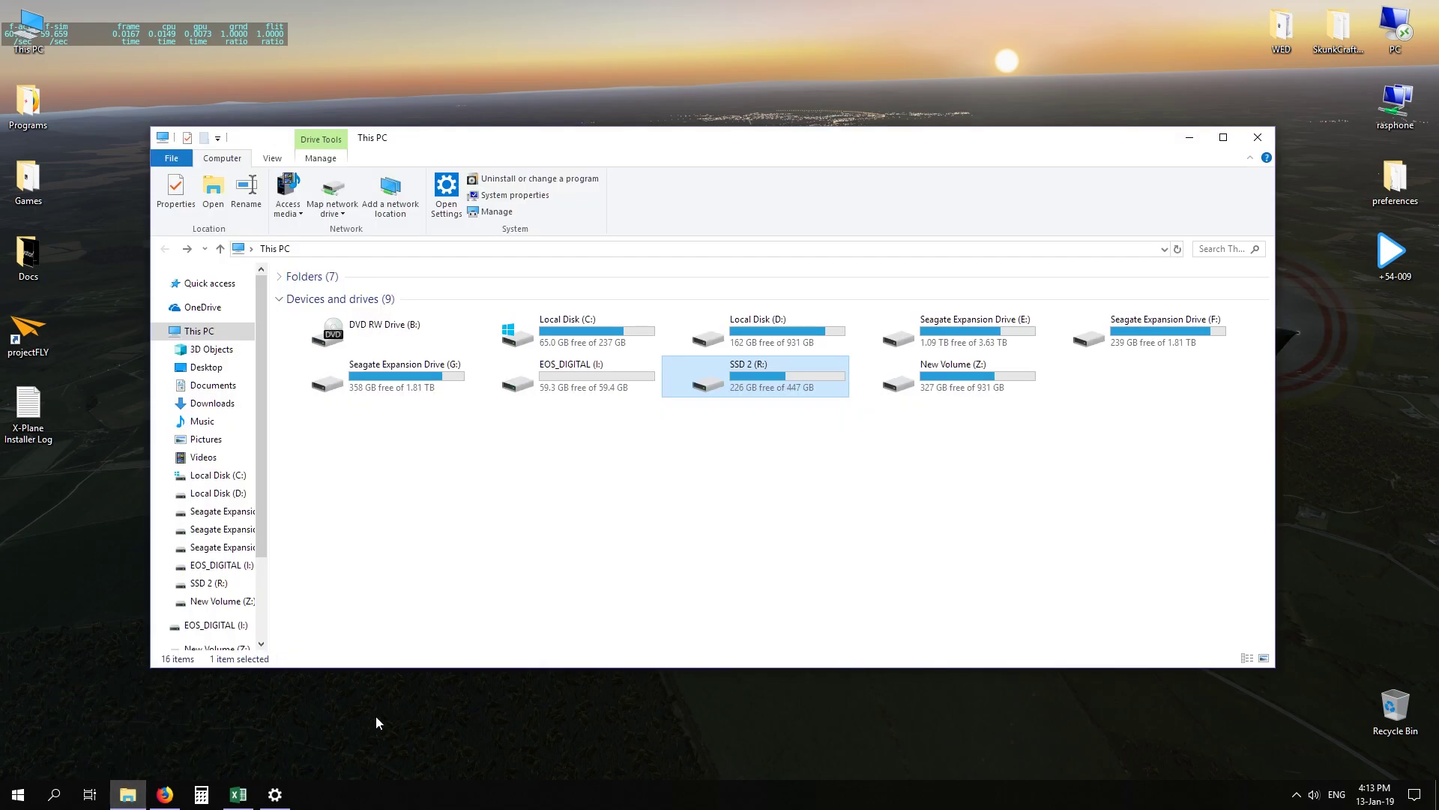
{"action": "left_click", "coordinate": [684, 550]}
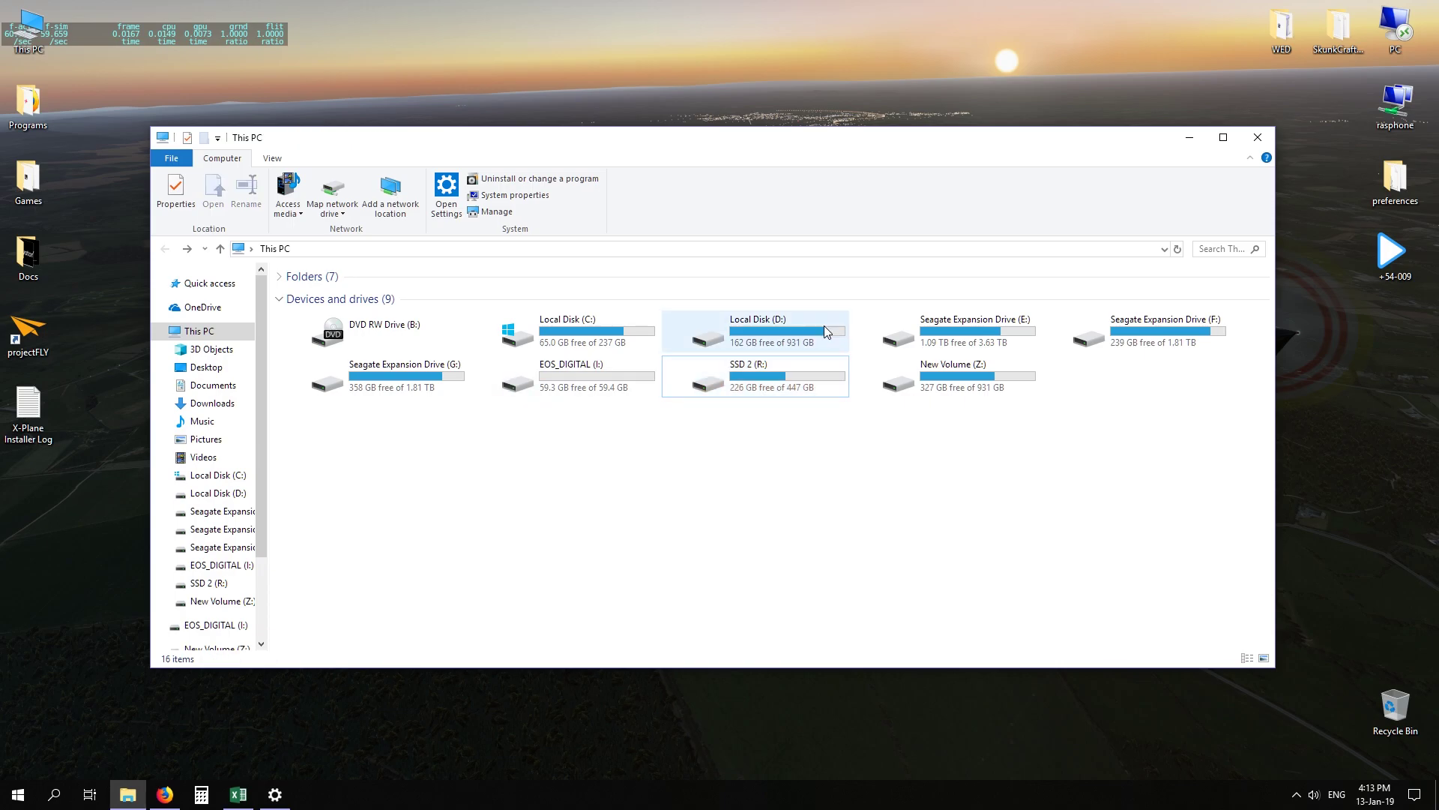
{"action": "double_click", "coordinate": [742, 385]}
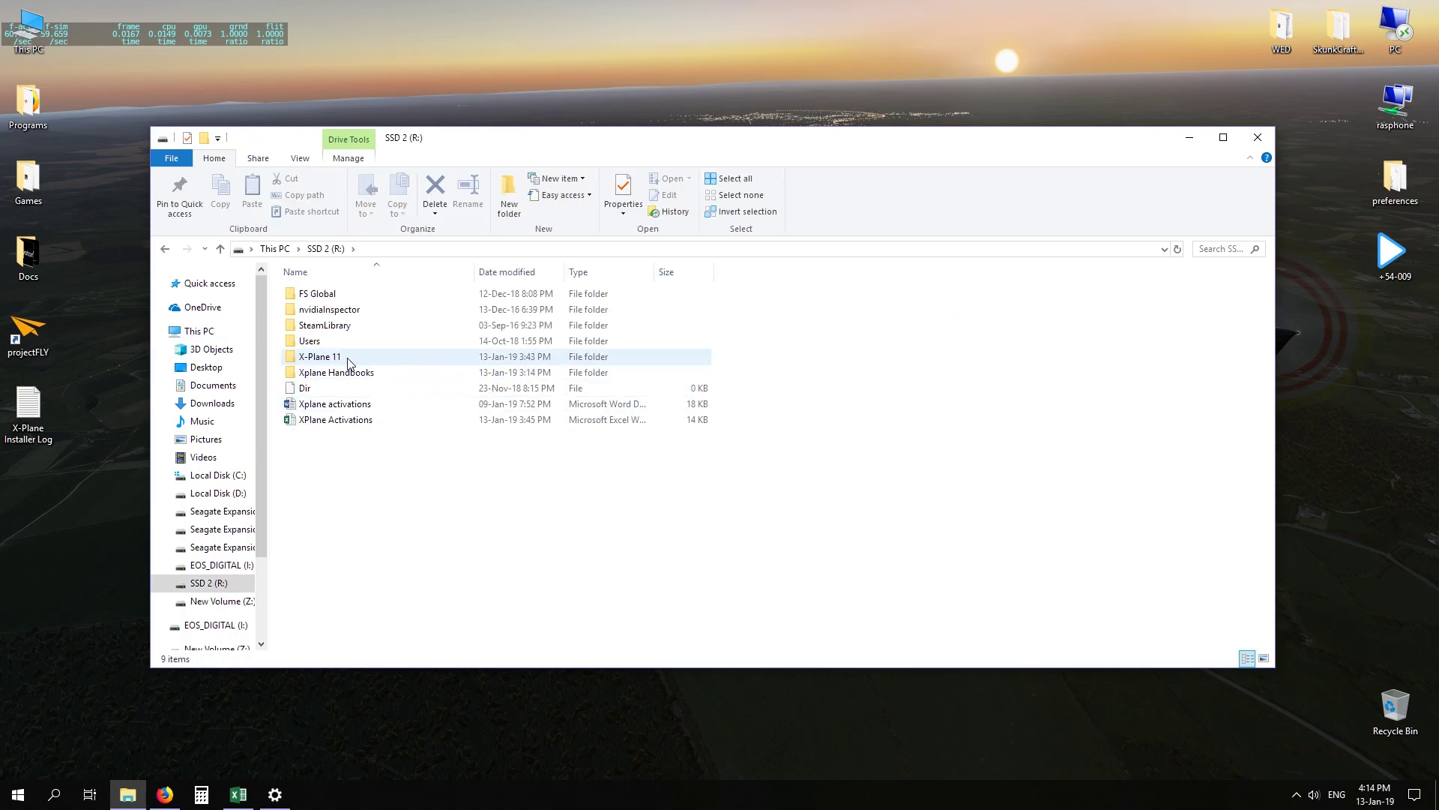
{"action": "double_click", "coordinate": [347, 359]}
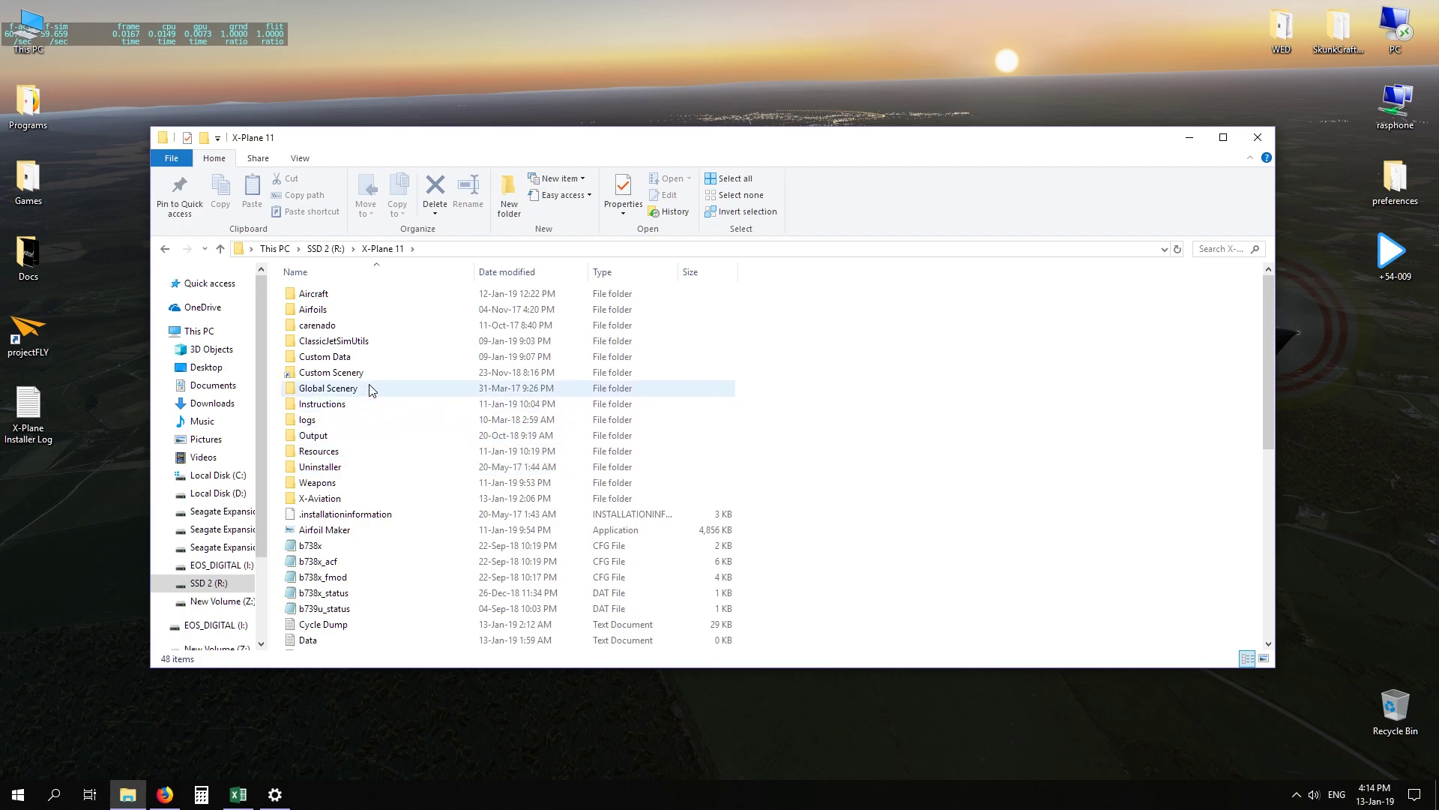
{"action": "key", "text": "BackSpace"}
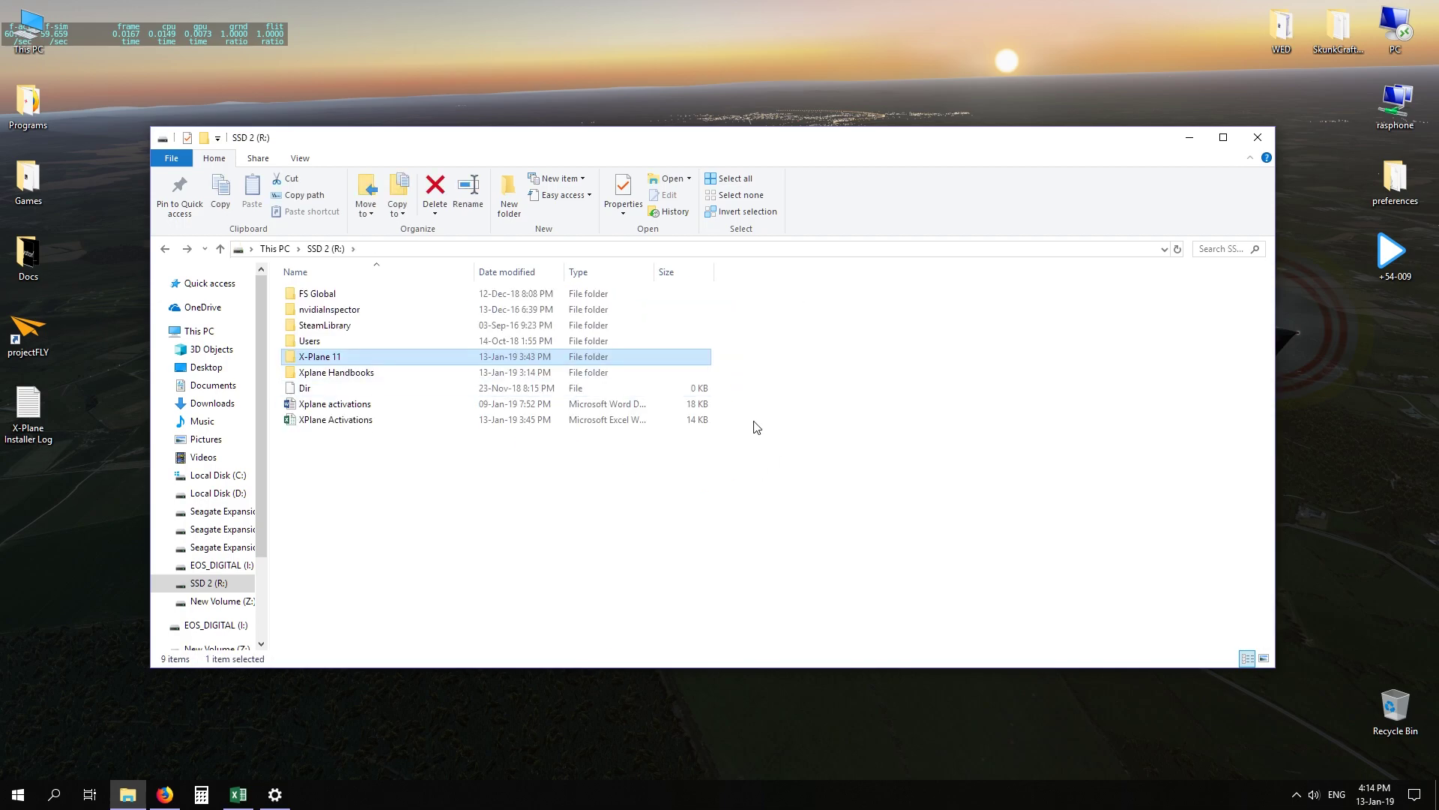
{"action": "key", "text": "BackSpace"}
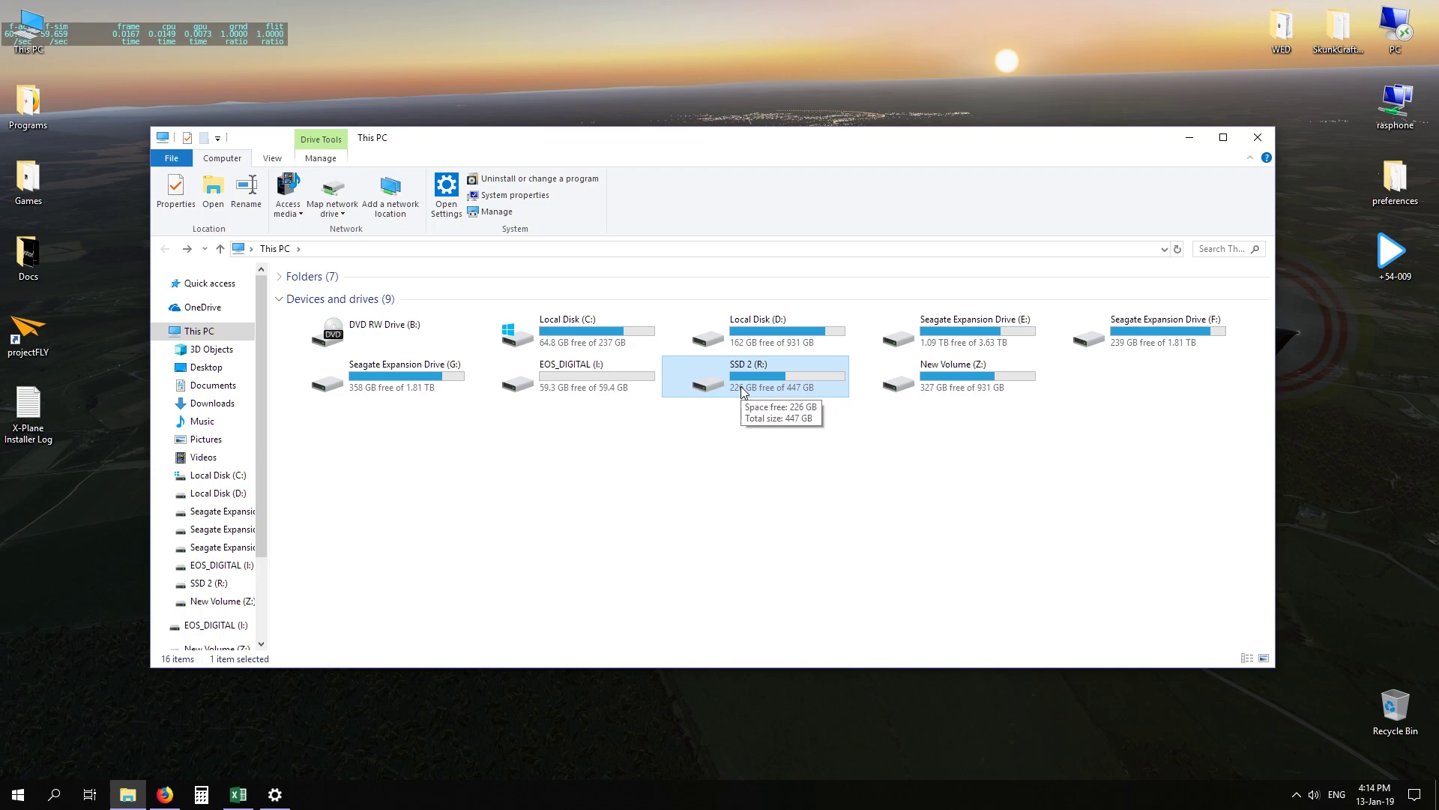
{"action": "double_click", "coordinate": [742, 389]}
{"action": "double_click", "coordinate": [323, 348]}
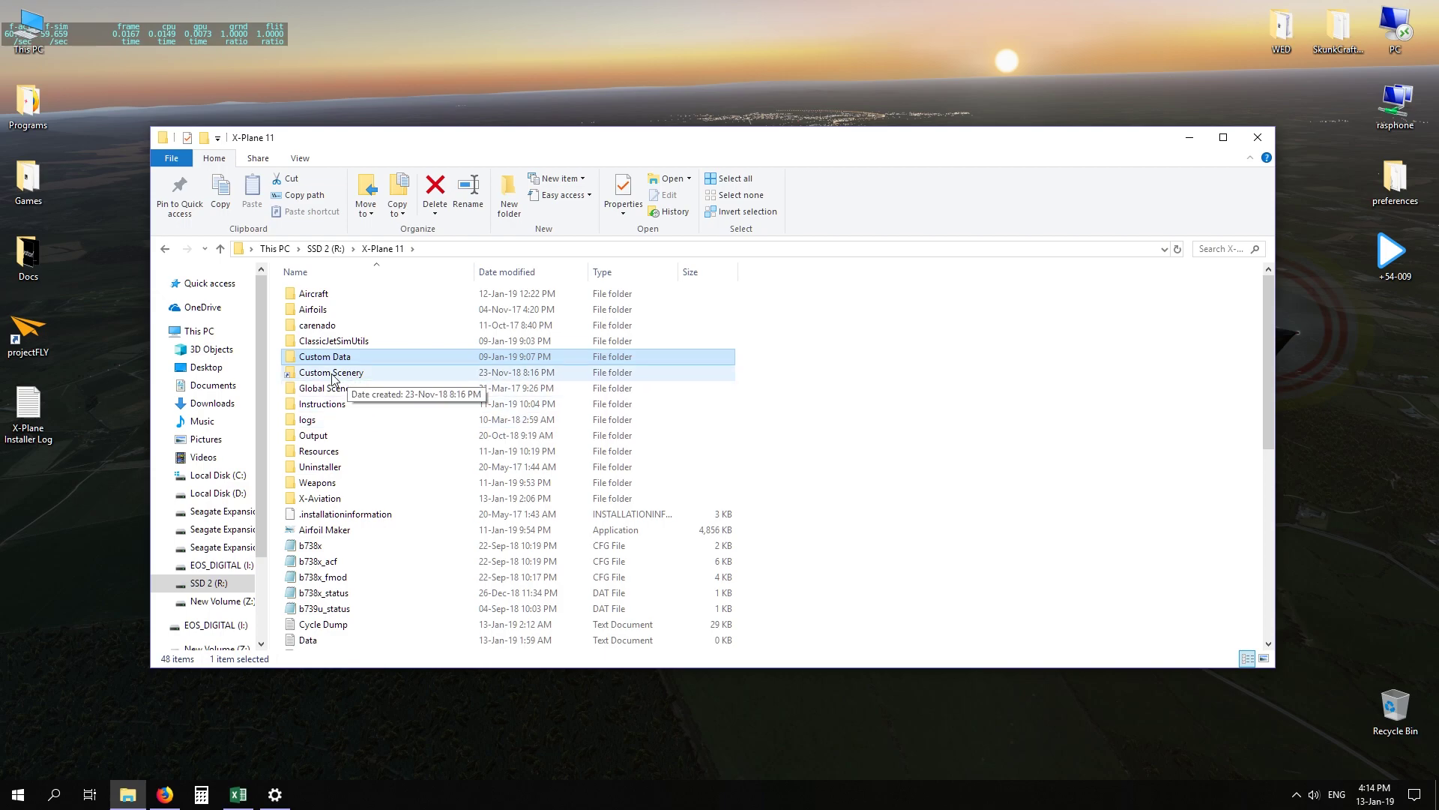
{"action": "left_click", "coordinate": [332, 375]}
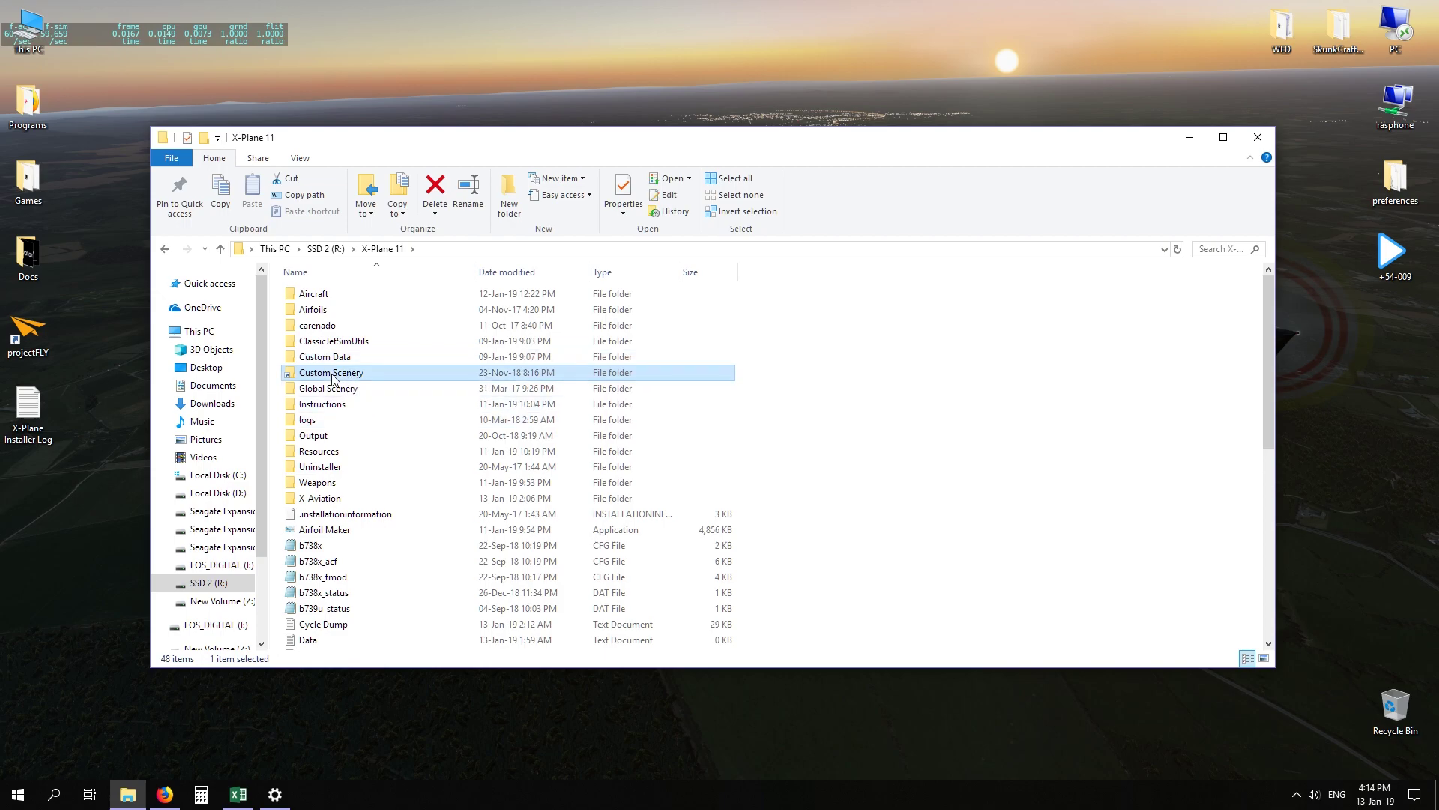
{"action": "double_click", "coordinate": [321, 375]}
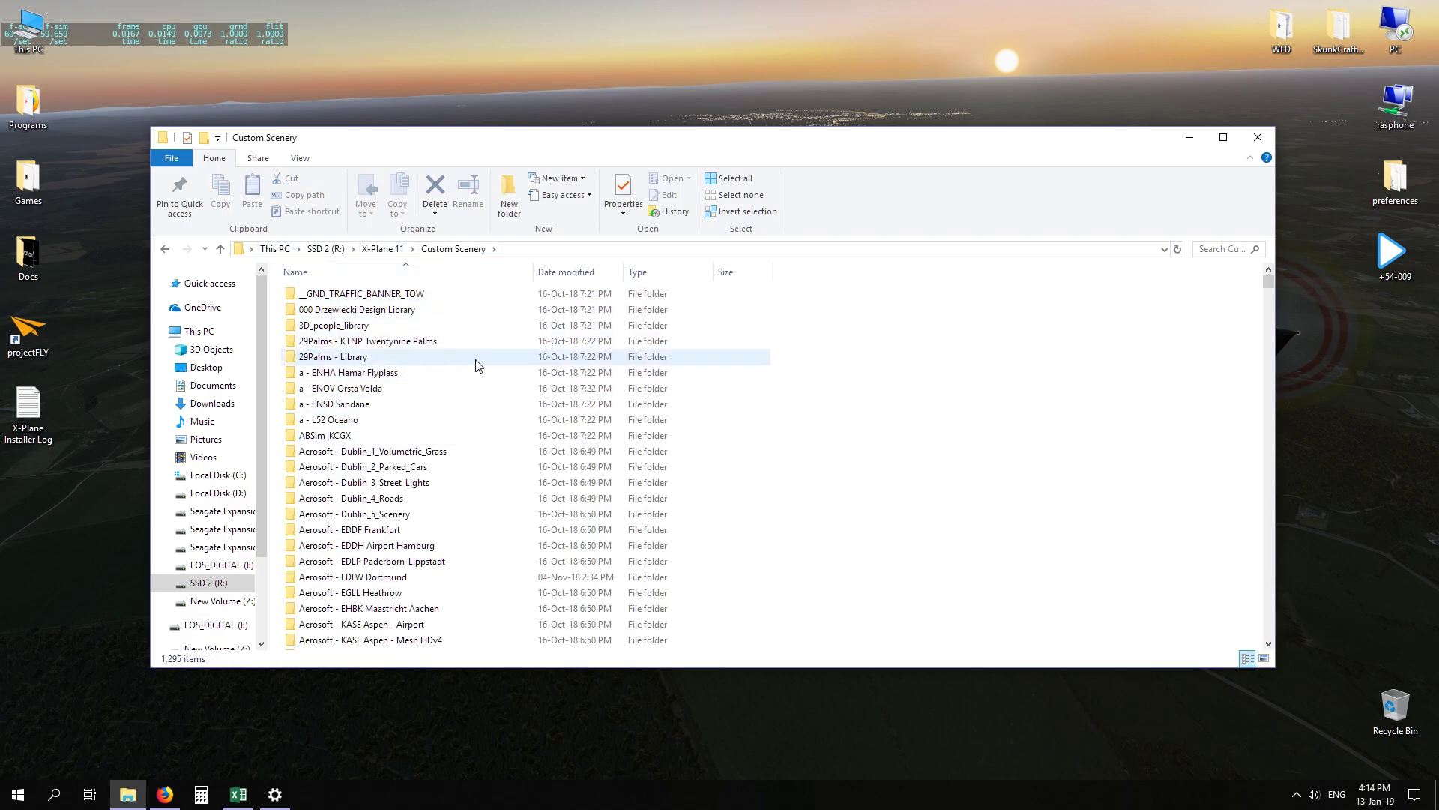
{"action": "key", "text": "BackSpace"}
{"action": "key", "text": "BackSpace"}
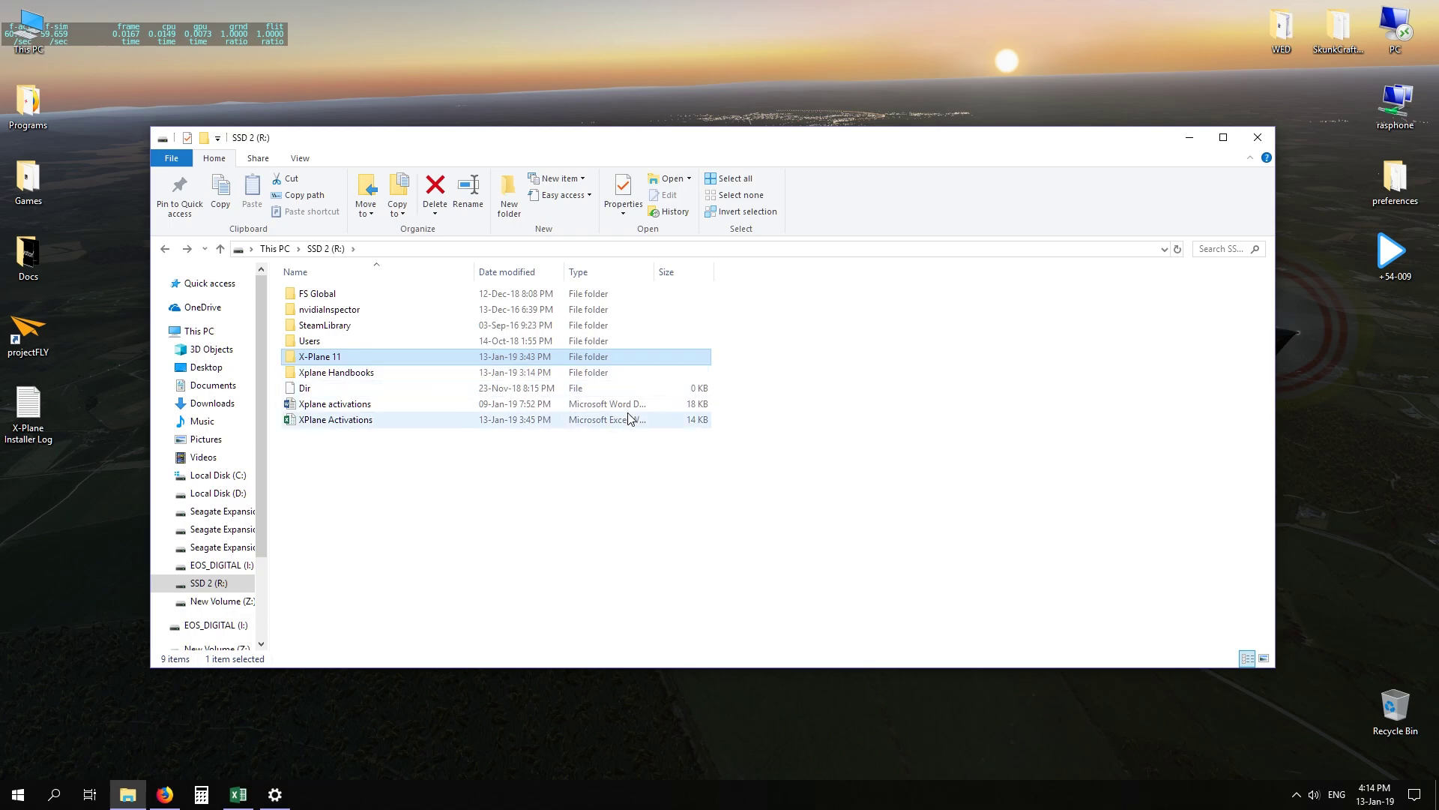
{"action": "key", "text": "BackSpace"}
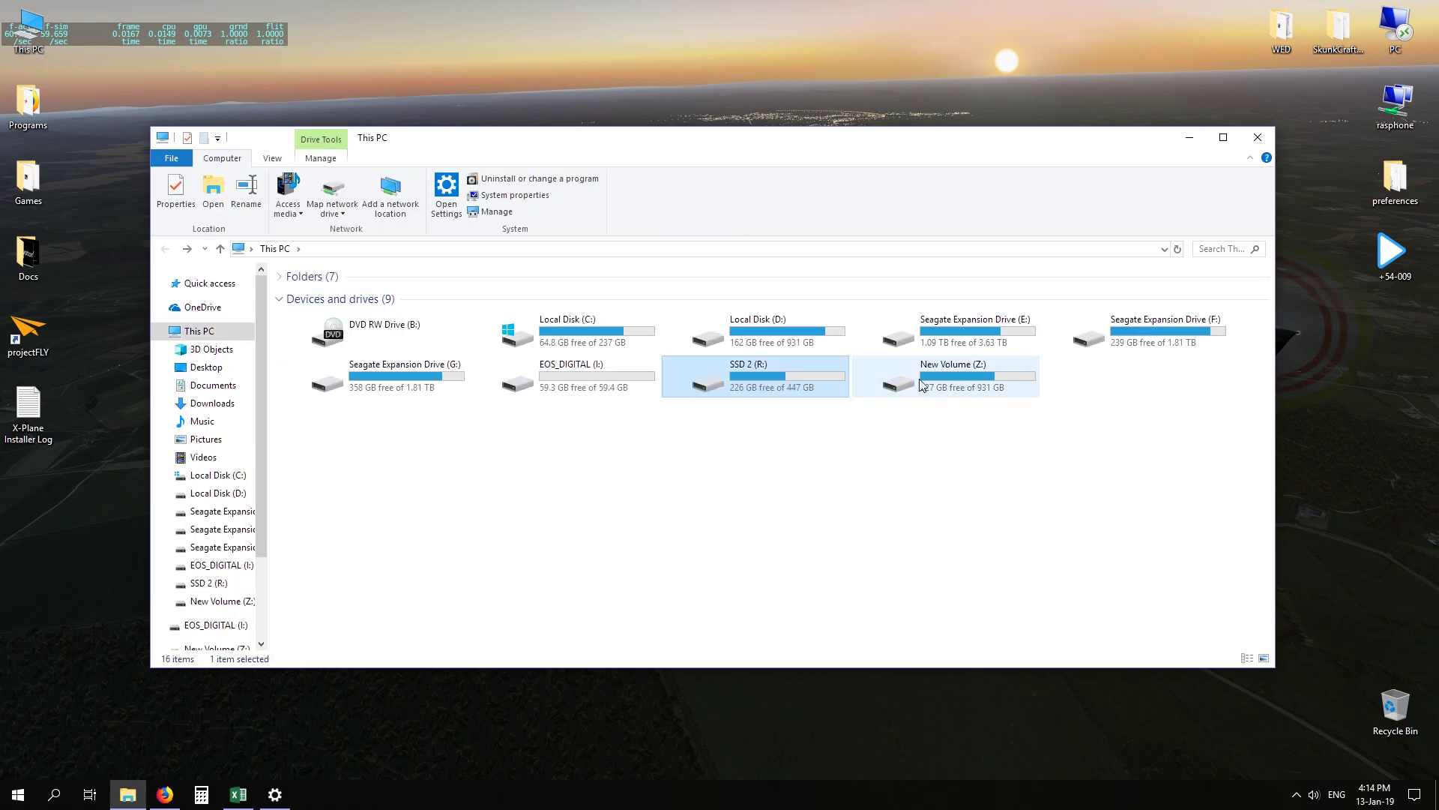
Deselect the SSD 2 (R:) drive in This PC.
{"action": "left_click", "coordinate": [758, 511]}
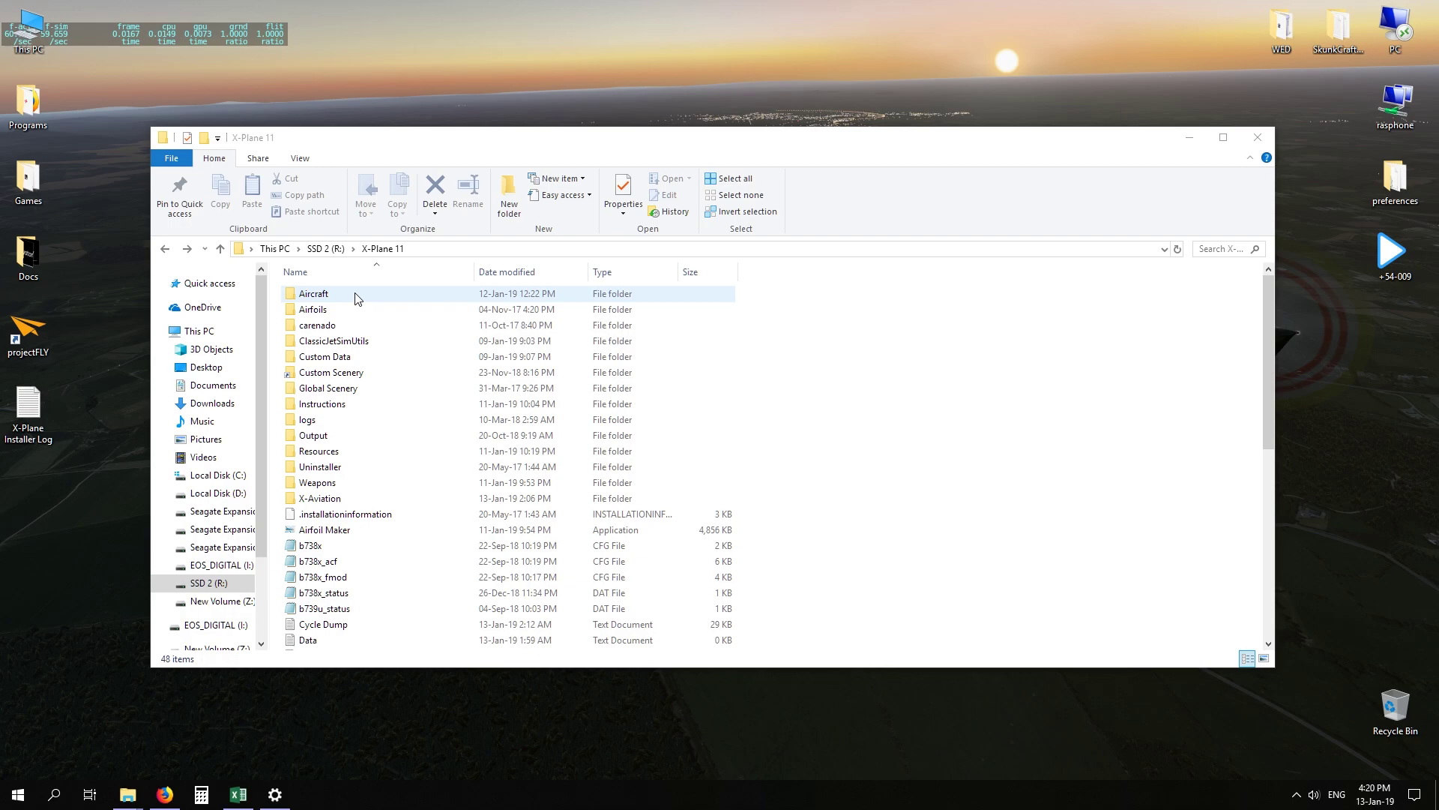
Open the X-Plane 11 Output folder and its preferences subfolder.
{"action": "double_click", "coordinate": [341, 437]}
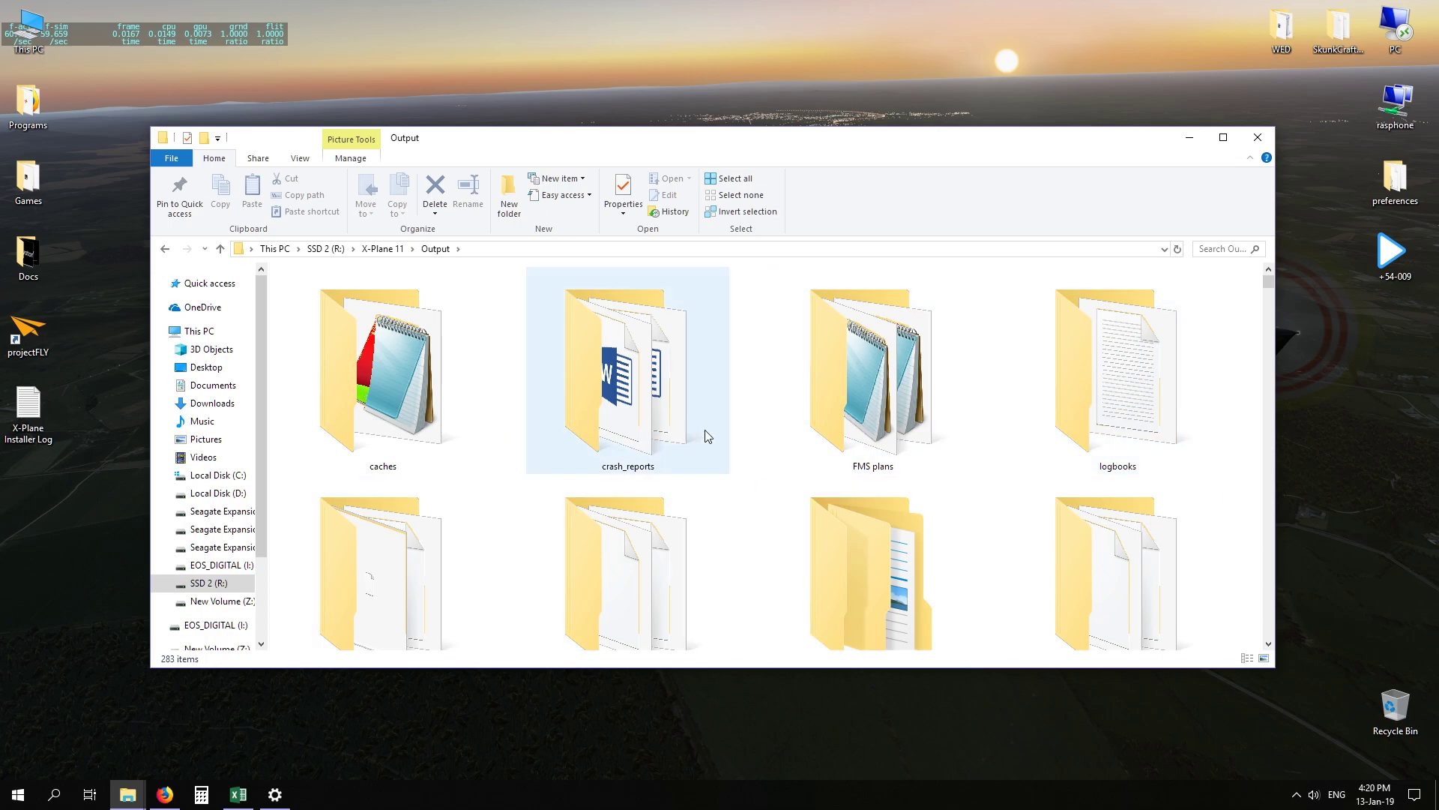
{"action": "scroll", "coordinate": [748, 446], "scroll_direction": "down", "scroll_amount": 1}
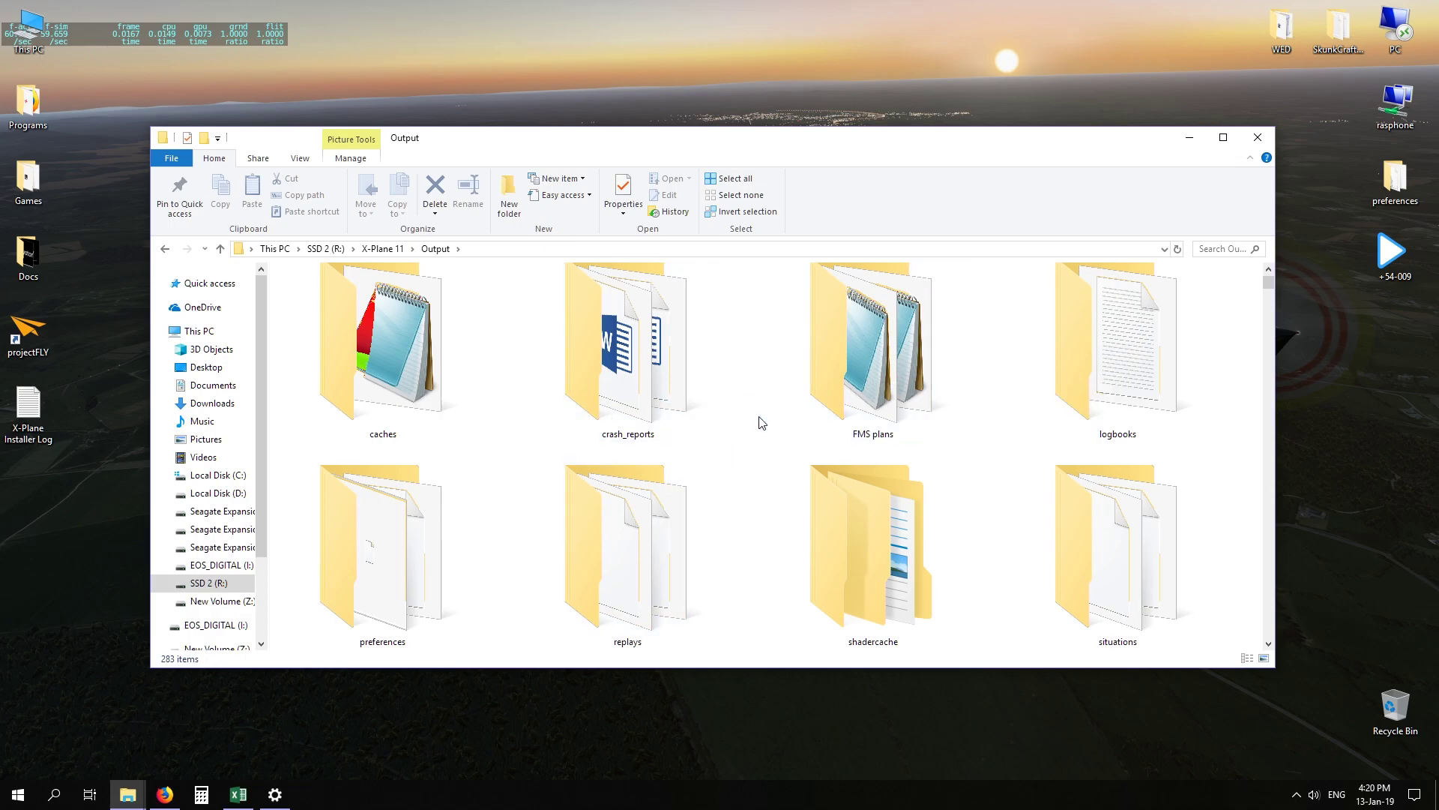
{"action": "left_click", "coordinate": [390, 545]}
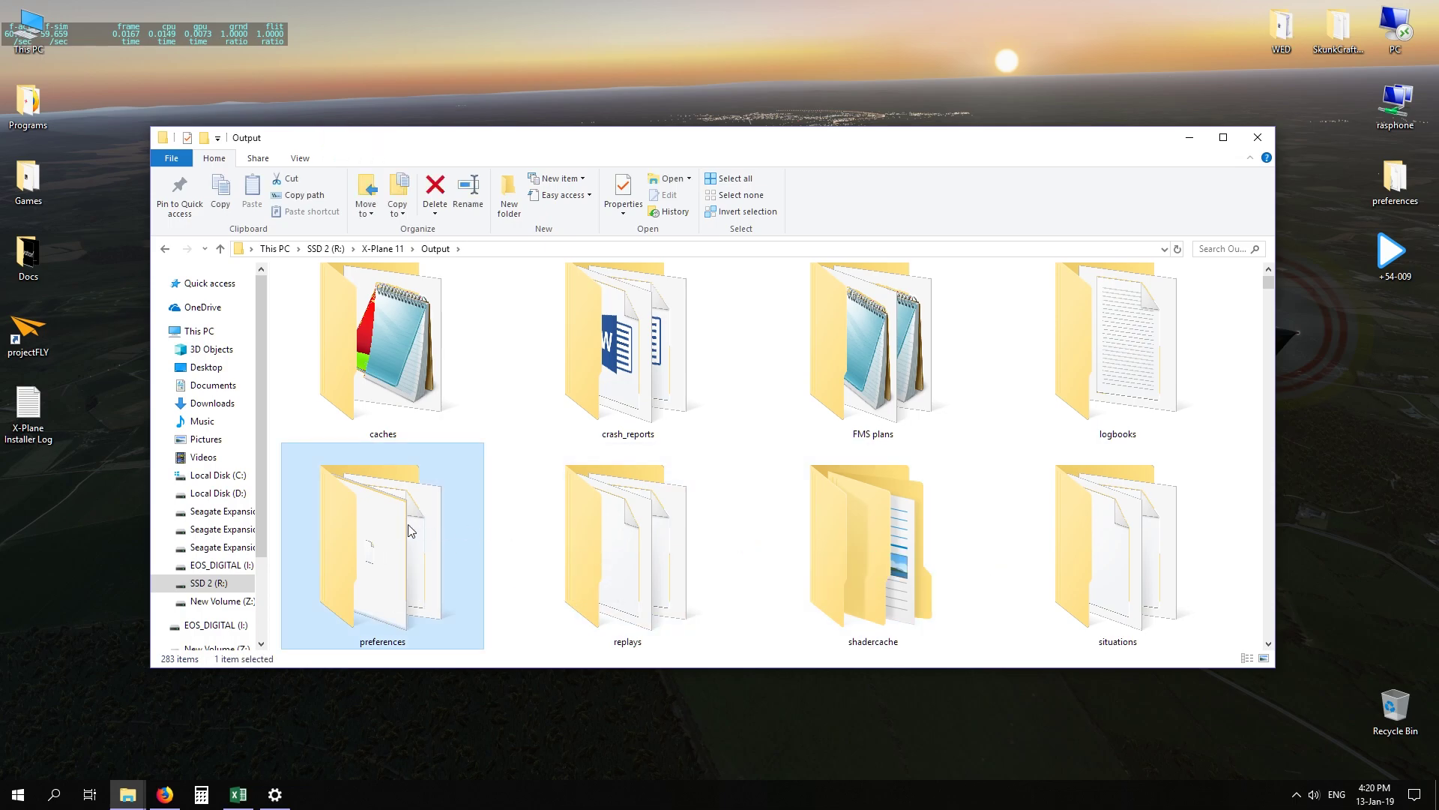
{"action": "mouse_move", "coordinate": [409, 530]}
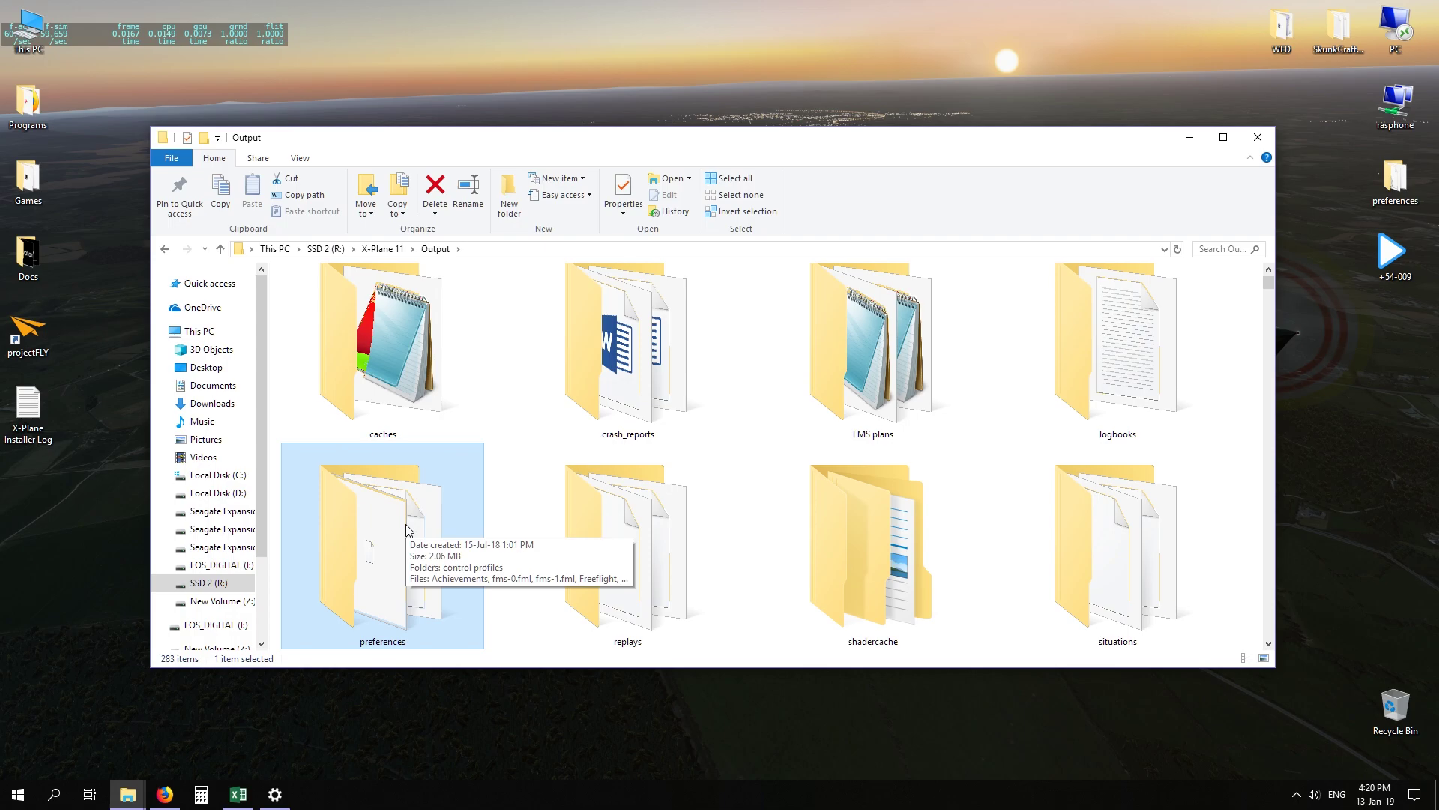
{"action": "double_click", "coordinate": [408, 530]}
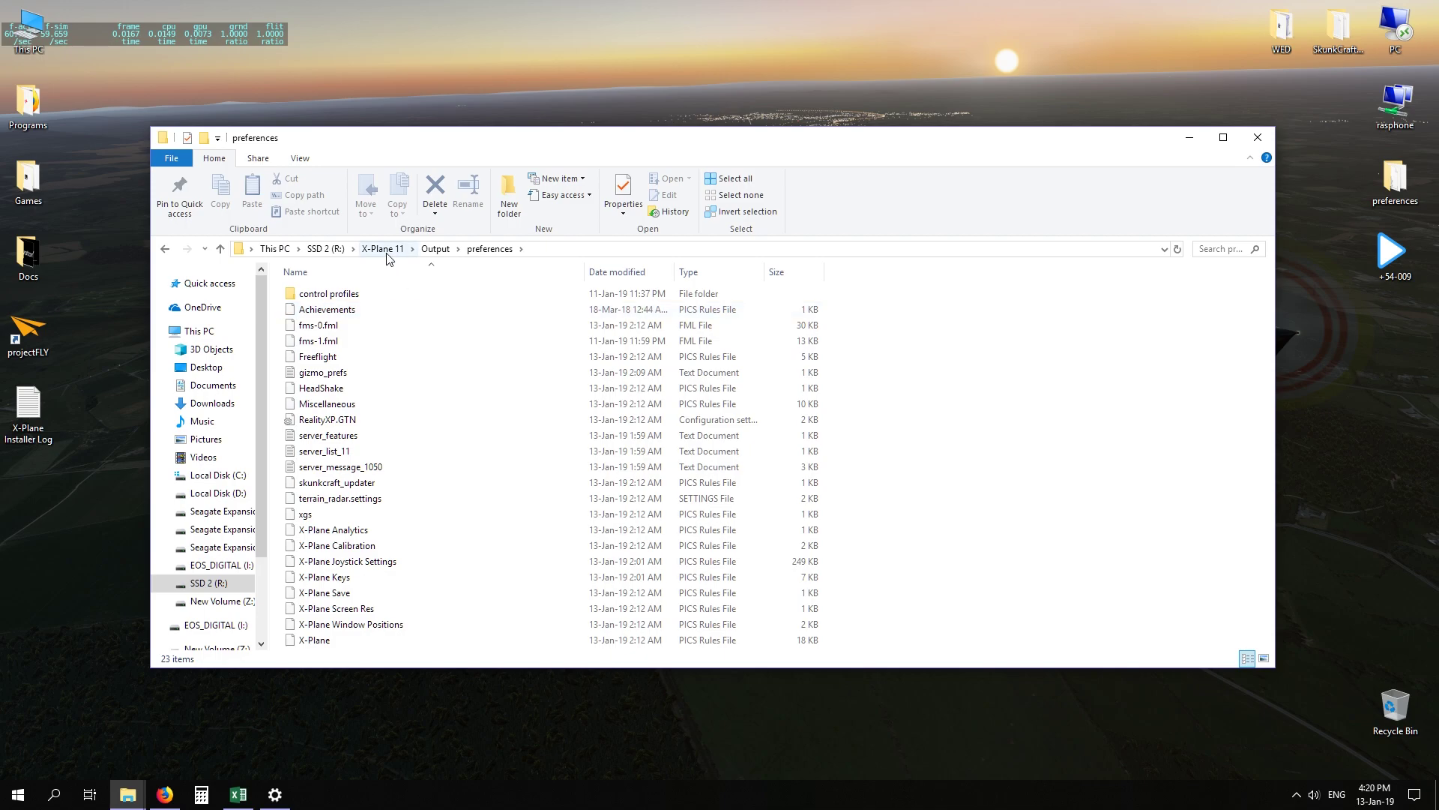
Select control profiles, Achievements and the X-Plane Calibration, Joystick, Keys, Screen Res and Window Positions files, then return to Output.
{"action": "left_click", "coordinate": [359, 297]}
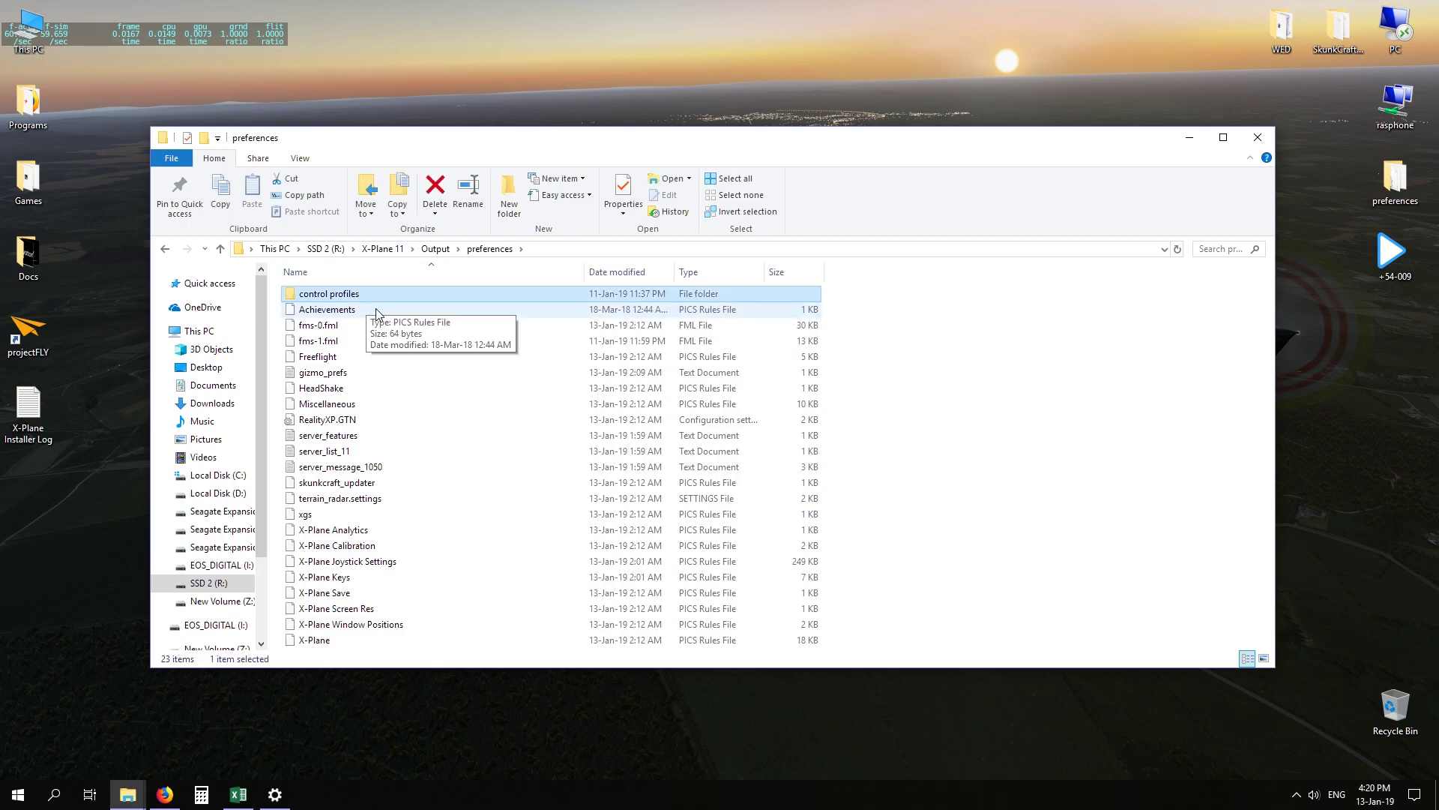
{"action": "left_click", "coordinate": [376, 310], "text": "ctrl"}
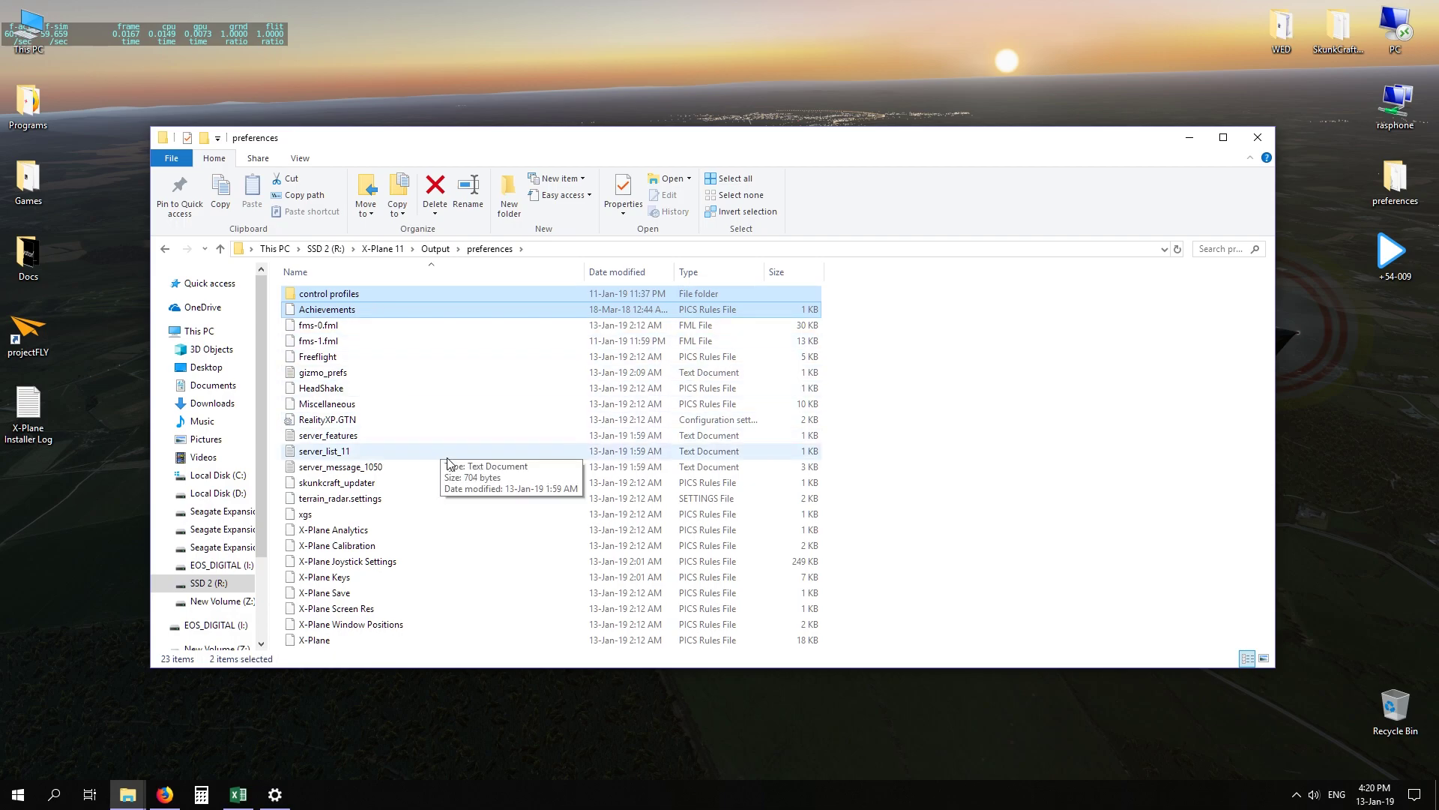
{"action": "left_click", "coordinate": [393, 546], "text": "ctrl"}
{"action": "left_click", "coordinate": [405, 562], "text": "ctrl"}
{"action": "left_click", "coordinate": [401, 577], "text": "ctrl"}
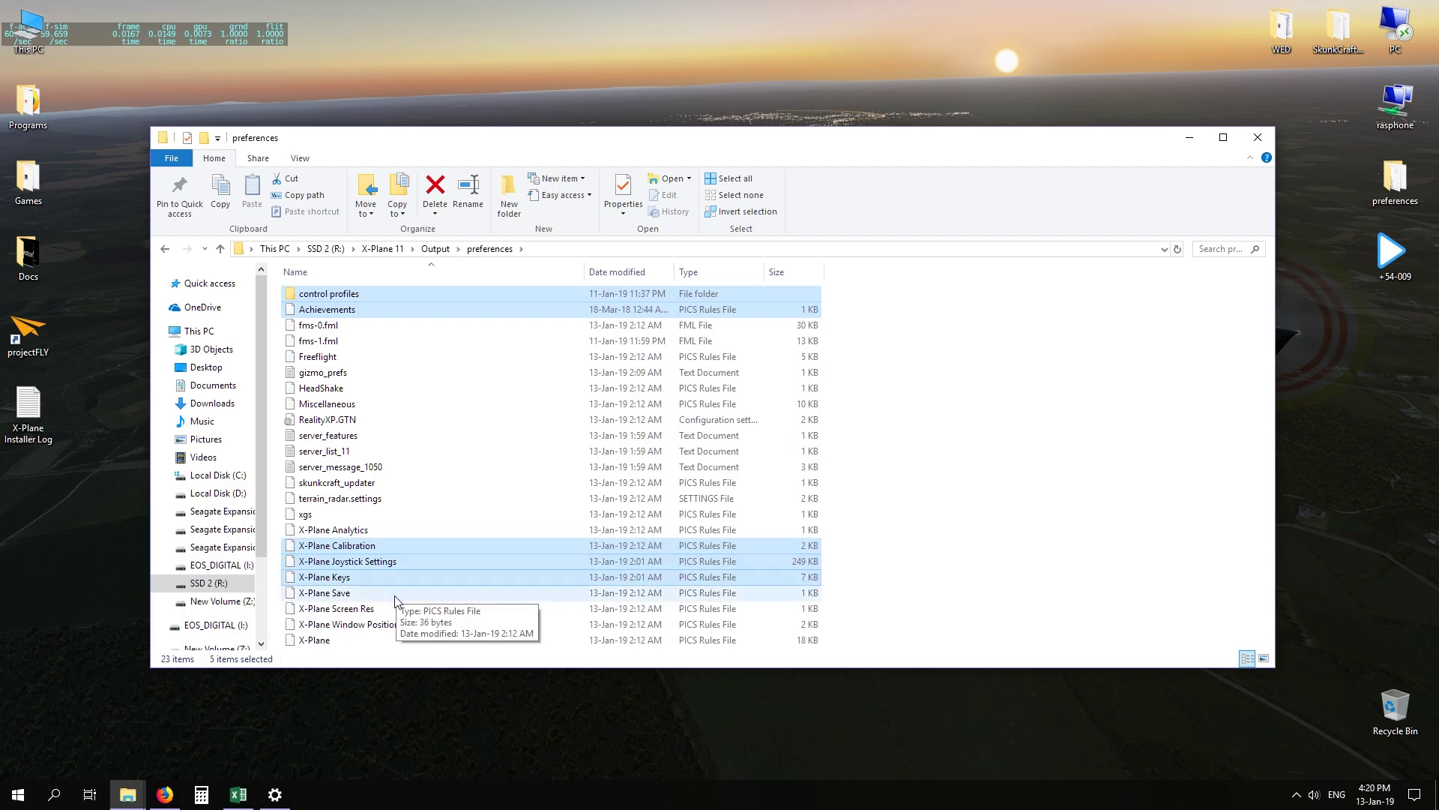
{"action": "left_click", "coordinate": [397, 610], "text": "ctrl"}
{"action": "left_click", "coordinate": [403, 625], "text": "ctrl"}
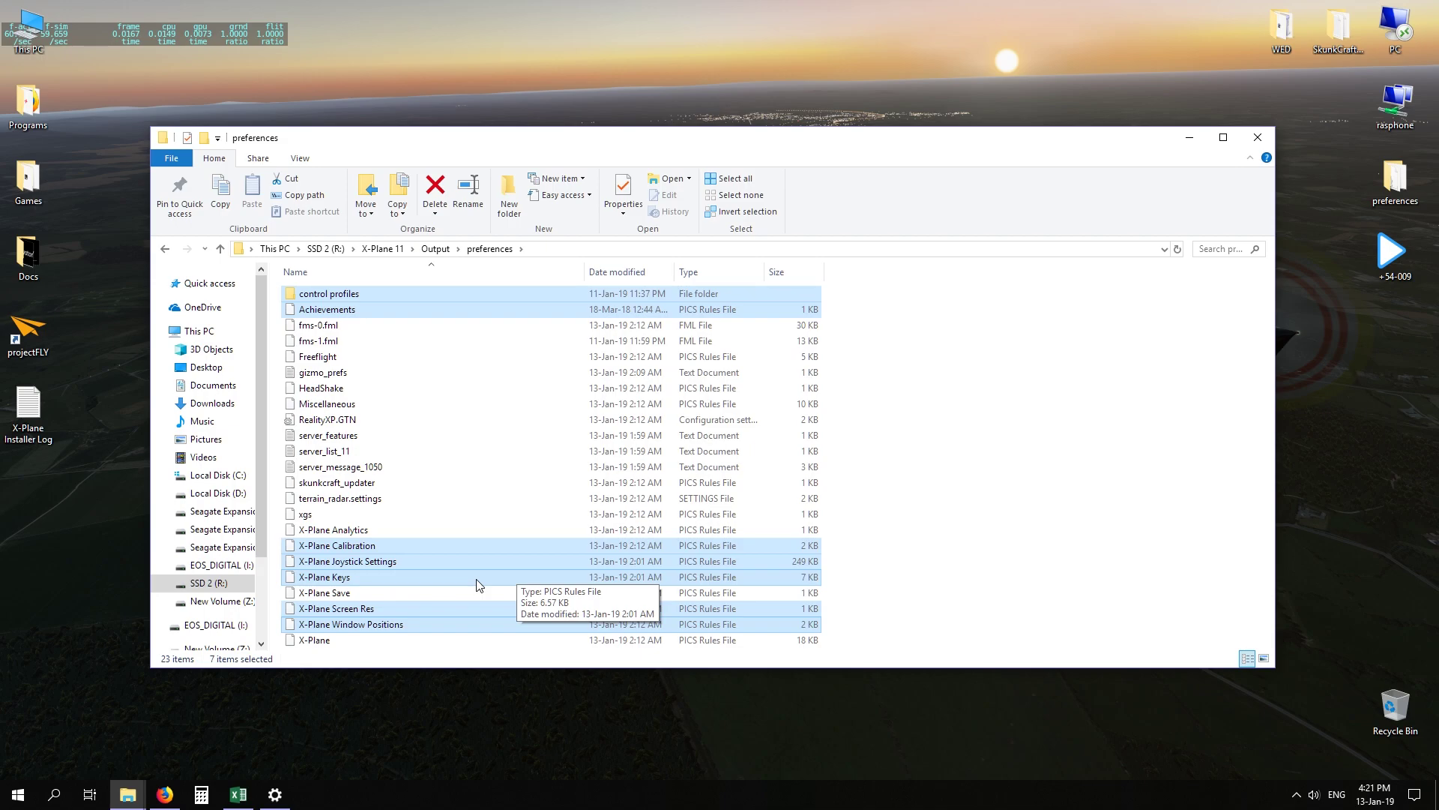
{"action": "key", "text": "BackSpace"}
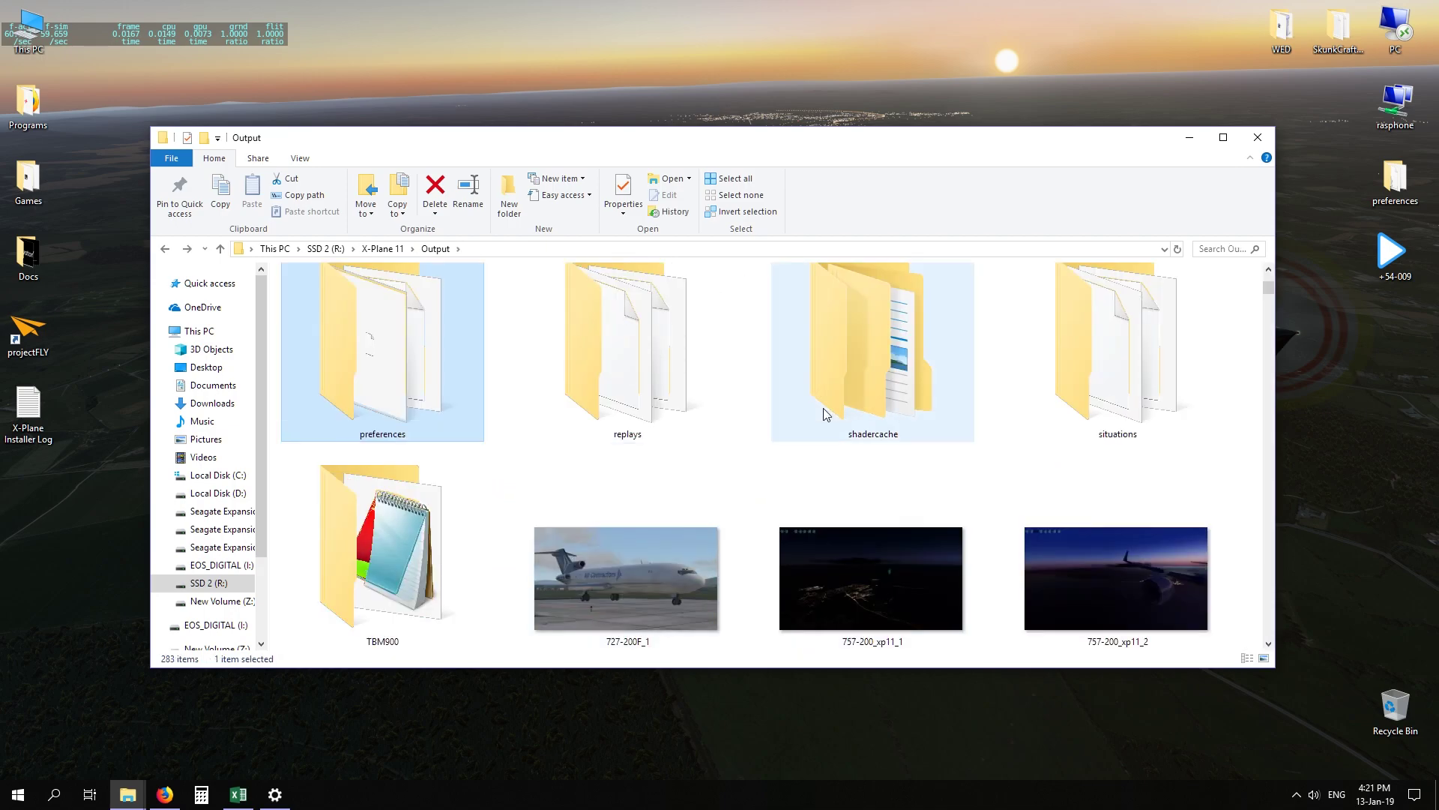
{"action": "left_click", "coordinate": [851, 374]}
{"action": "scroll", "coordinate": [799, 415], "scroll_direction": "up", "scroll_amount": 2}
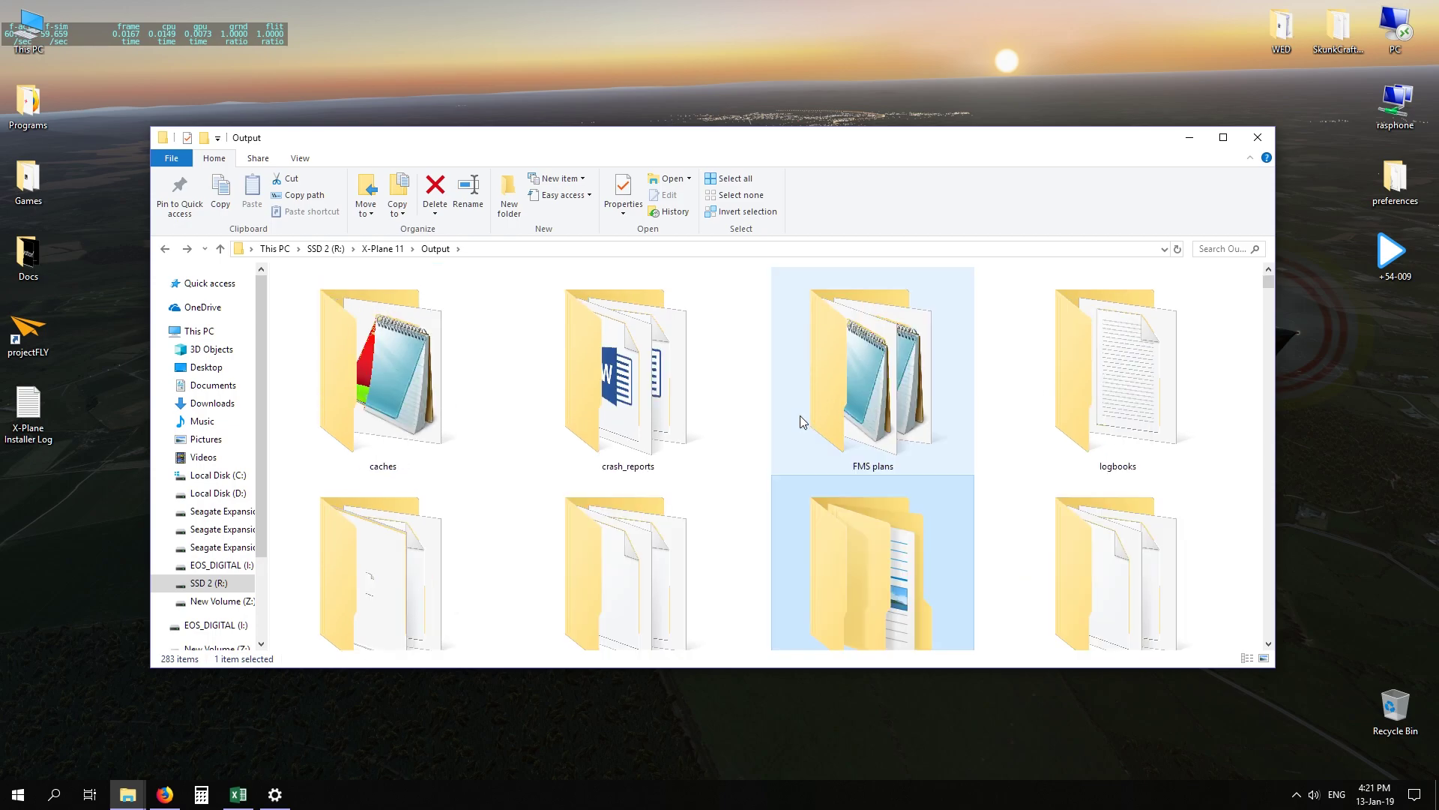
{"action": "double_click", "coordinate": [907, 568]}
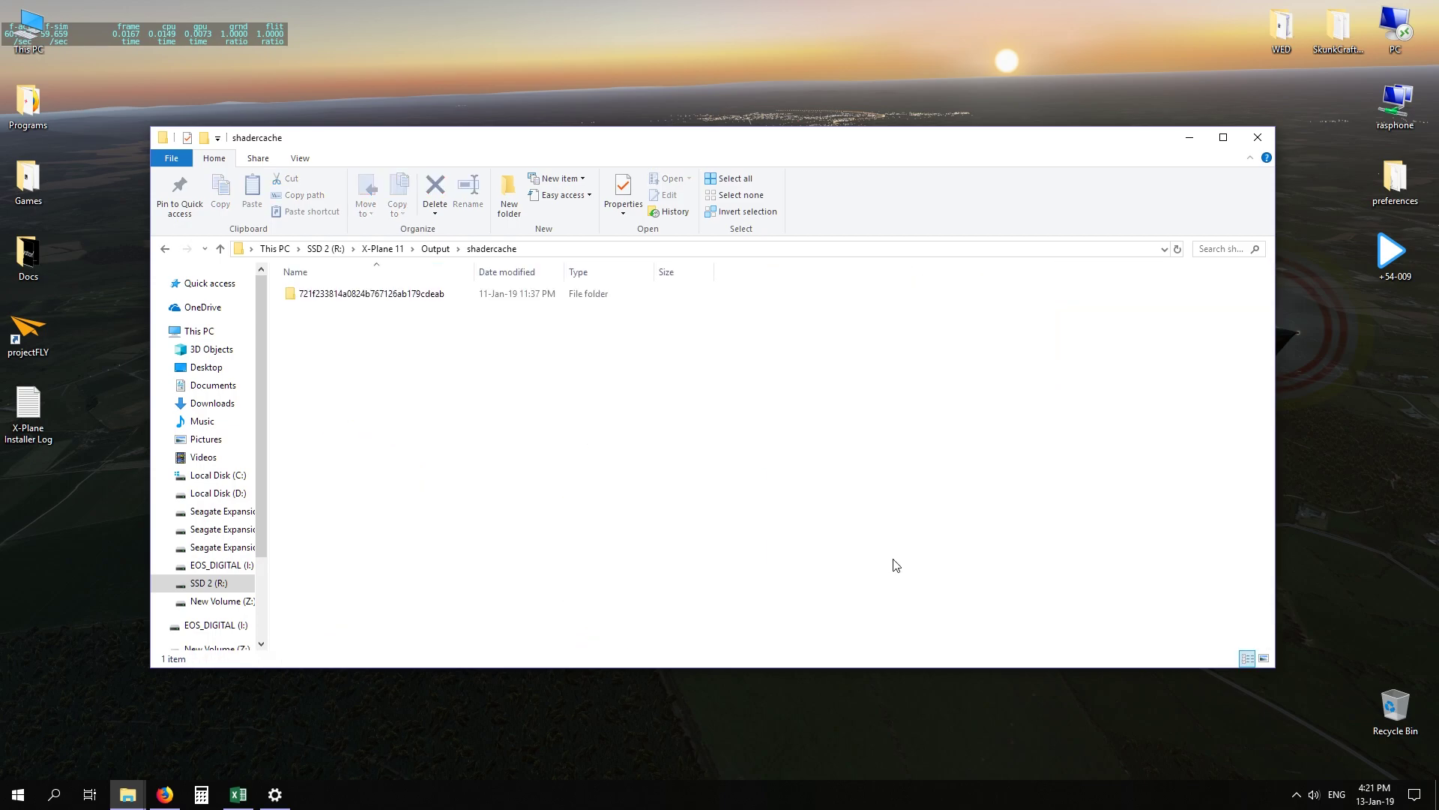
{"action": "left_click", "coordinate": [397, 301]}
{"action": "double_click", "coordinate": [397, 298]}
{"action": "key", "text": "BackSpace"}
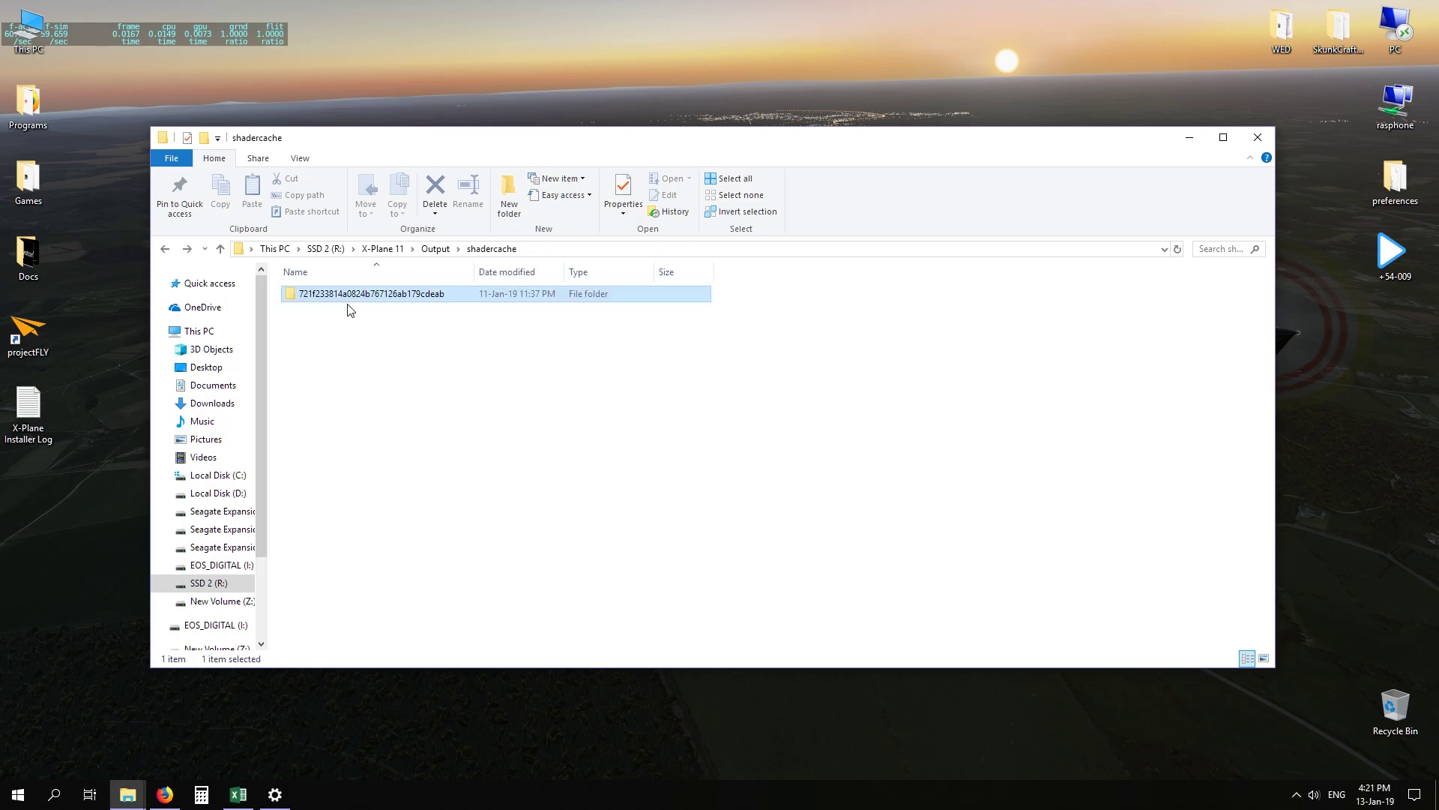
{"action": "key", "text": "BackSpace"}
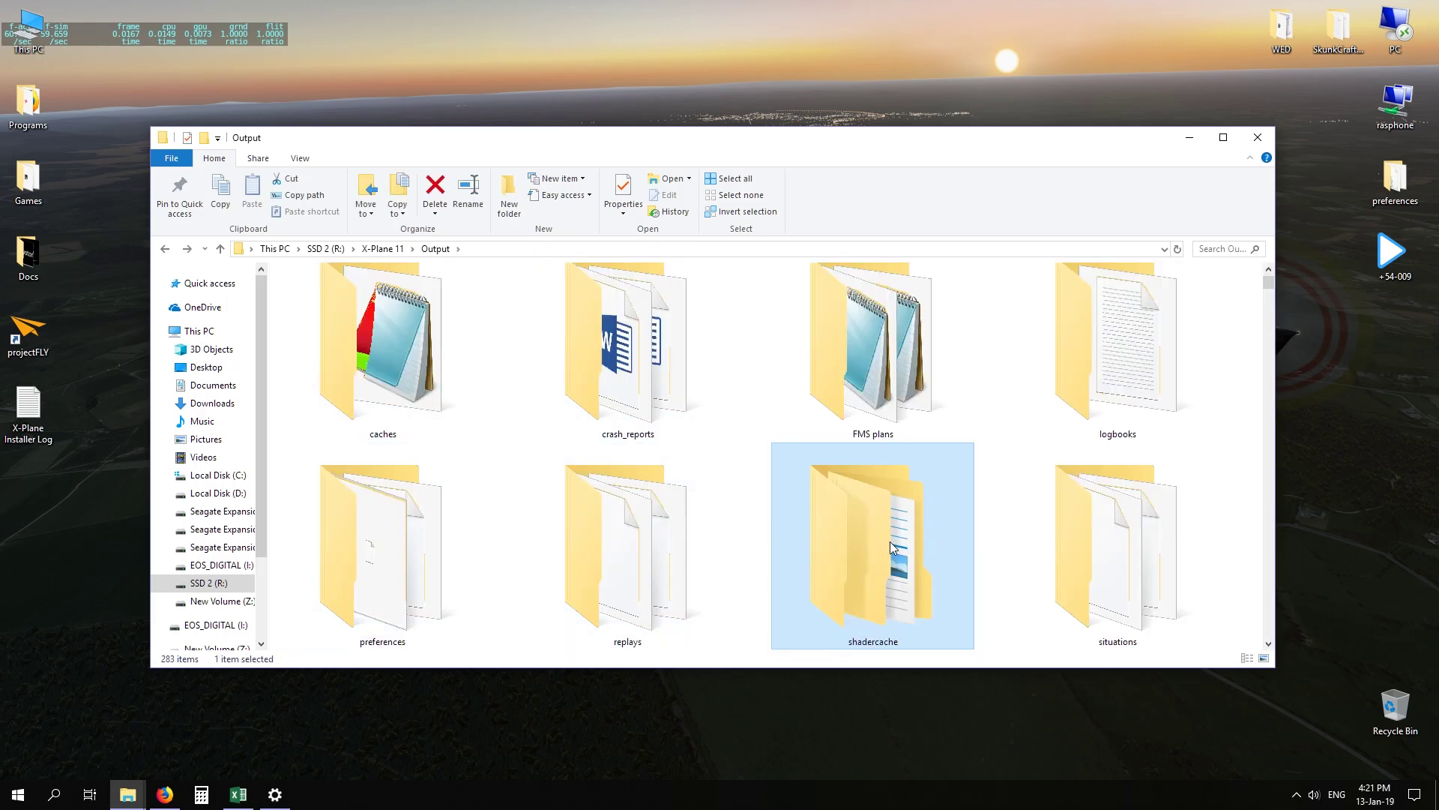
{"action": "mouse_move", "coordinate": [878, 591]}
{"action": "left_click", "coordinate": [435, 558]}
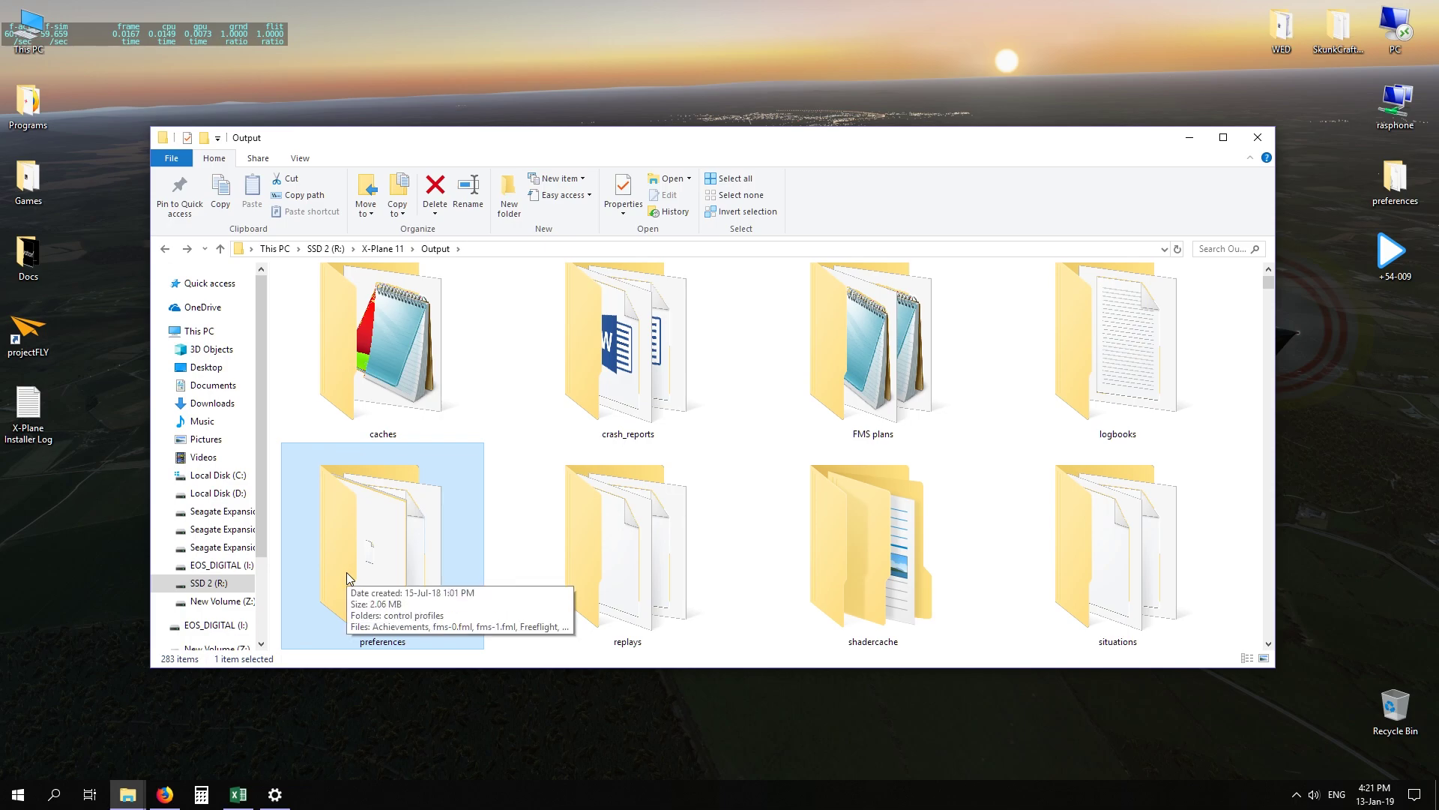
{"action": "left_click", "coordinate": [812, 532]}
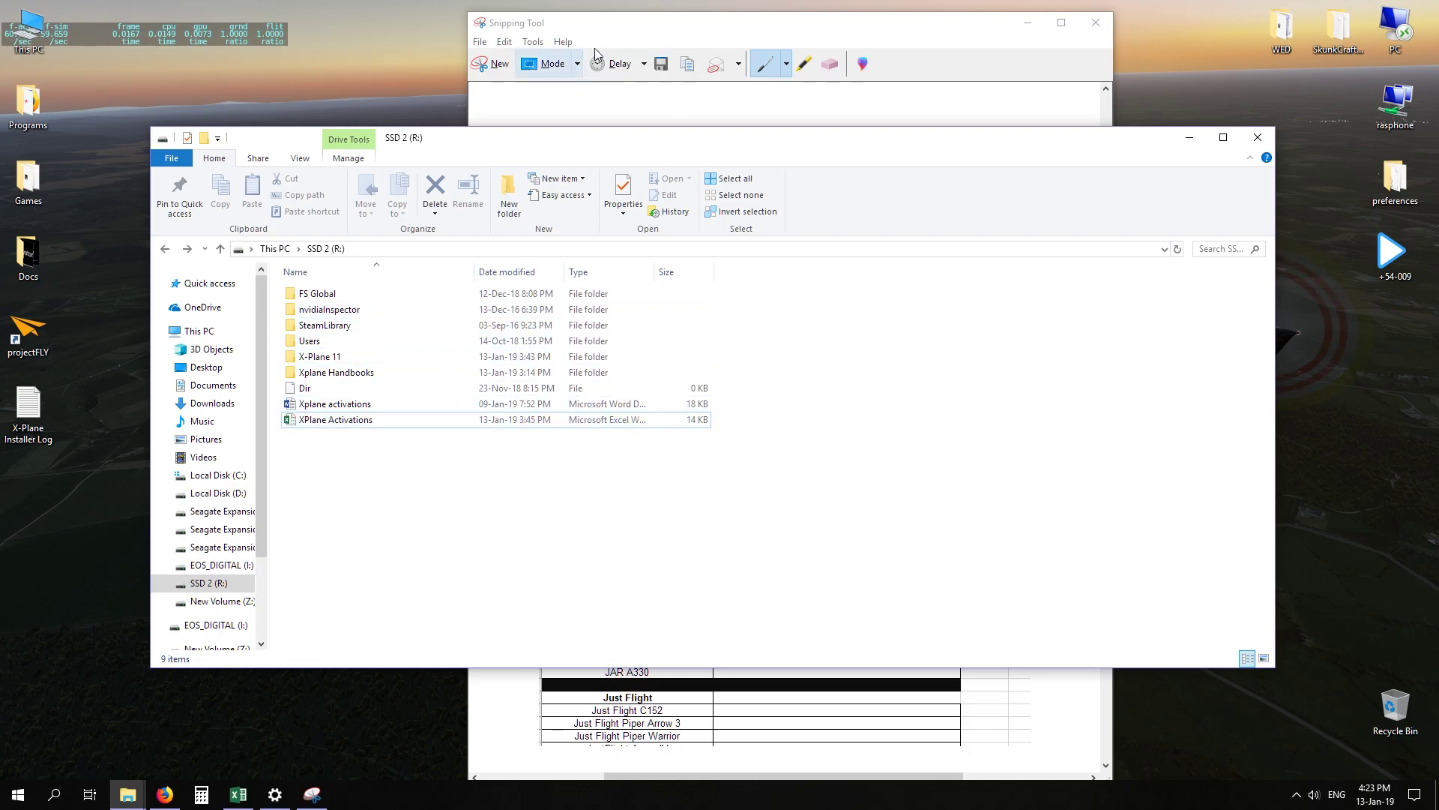
Bring the Snipping Tool capture of the add-on list to the front.
{"action": "left_click", "coordinate": [618, 30]}
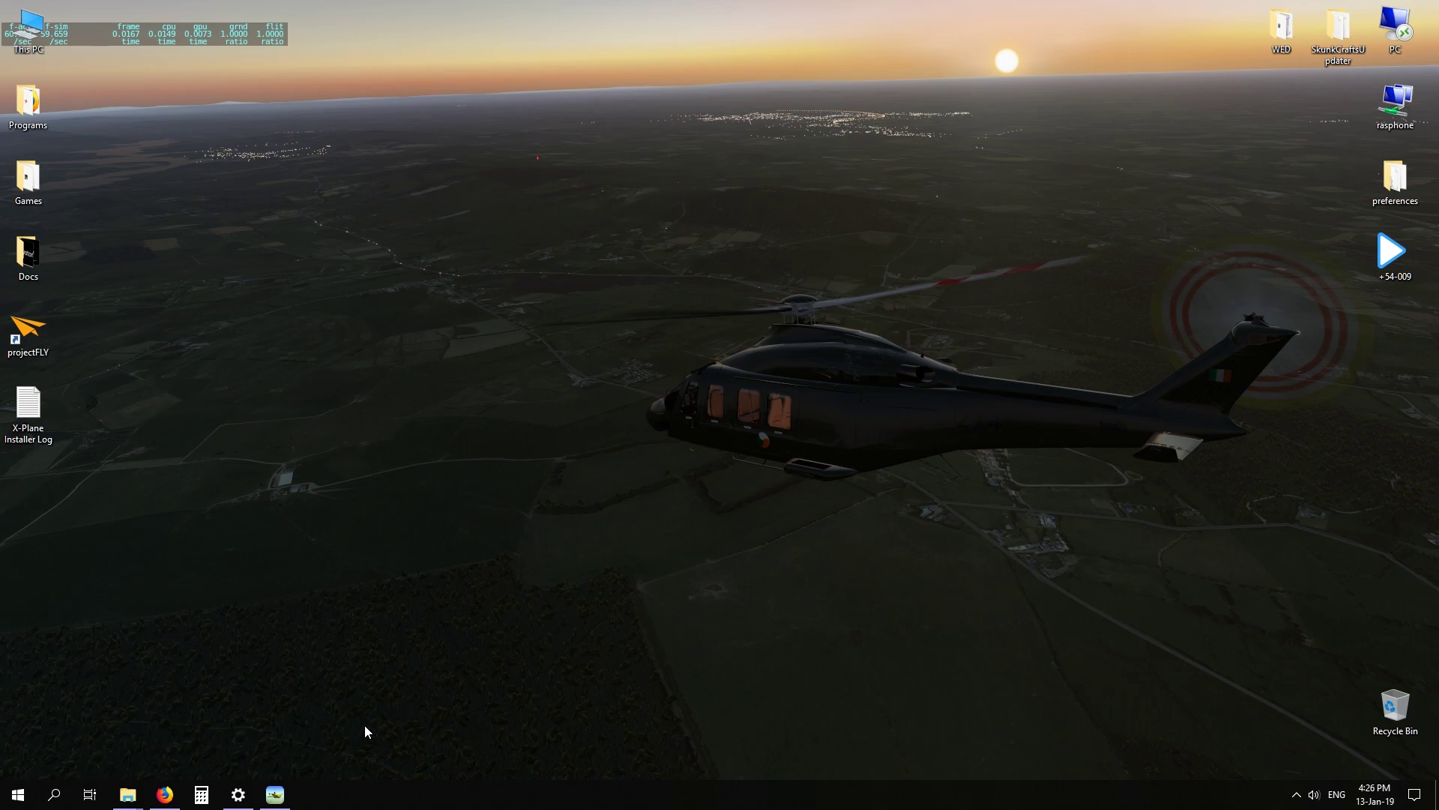
Switch to SimBrief in the browser and start a new flight plan.
{"action": "left_click", "coordinate": [167, 795]}
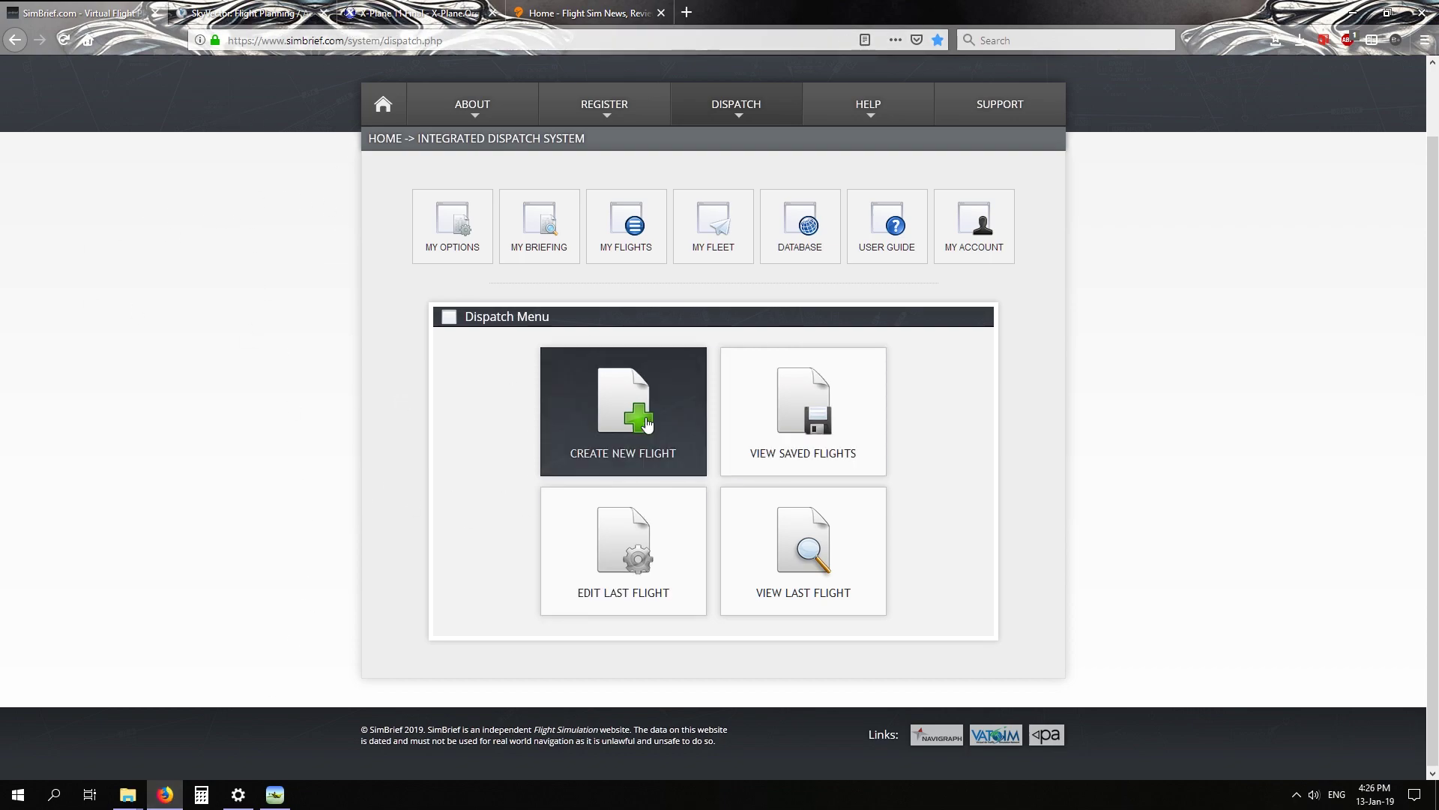
{"action": "scroll", "coordinate": [288, 468], "scroll_direction": "up", "scroll_amount": 1}
{"action": "scroll", "coordinate": [290, 466], "scroll_direction": "up", "scroll_amount": 1}
{"action": "scroll", "coordinate": [289, 466], "scroll_direction": "down", "scroll_amount": 2}
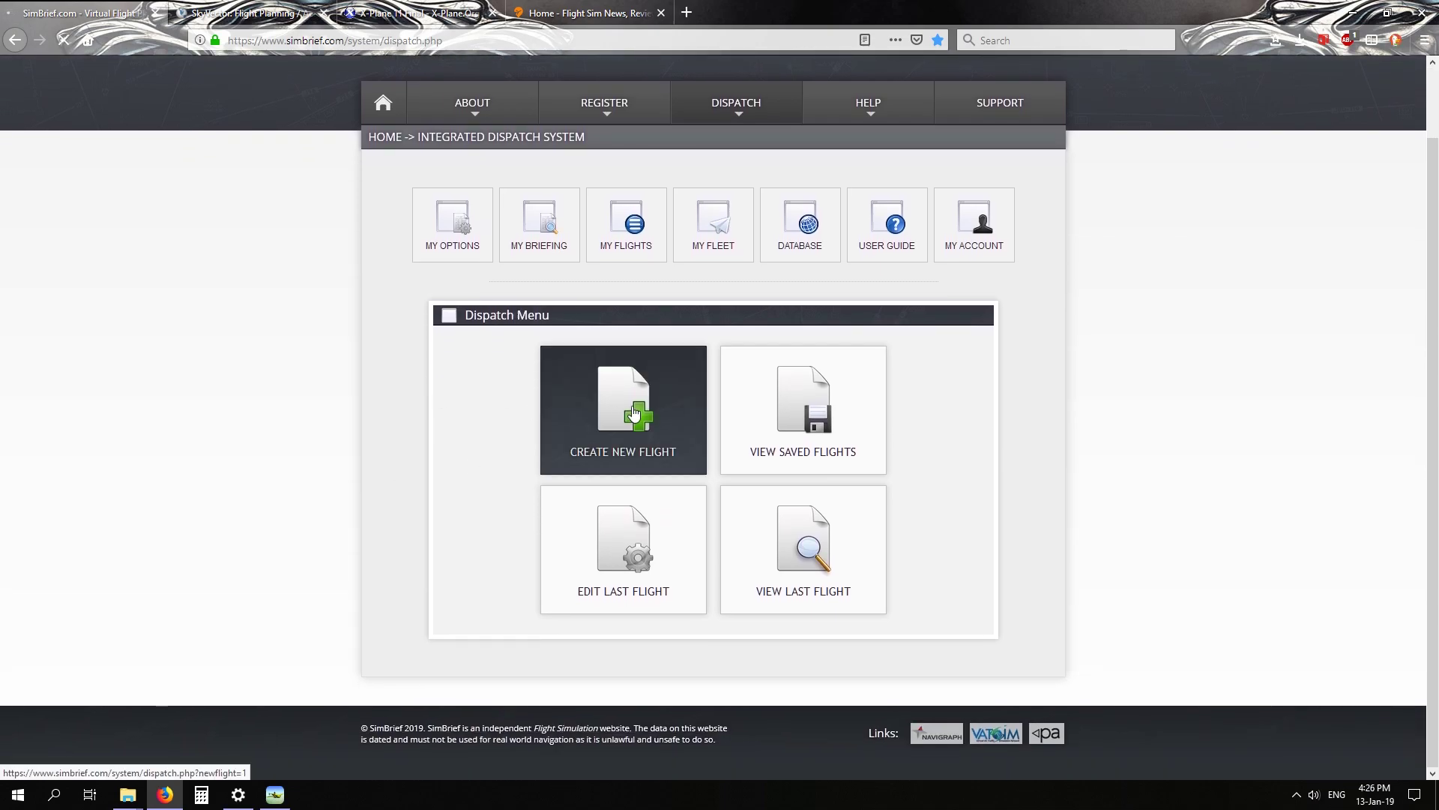
{"action": "left_click", "coordinate": [634, 411]}
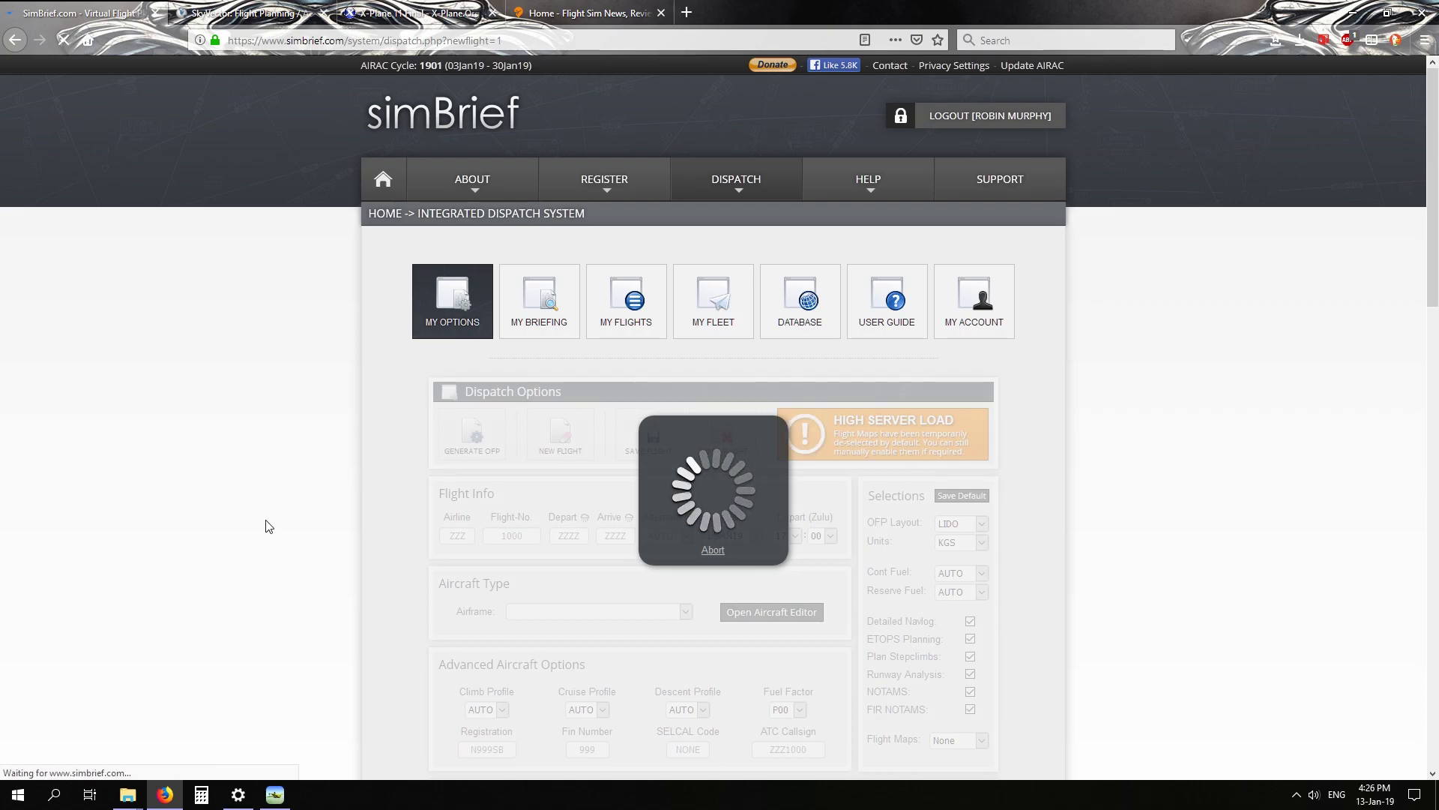
Scroll the new-flight form to the Flight Info section and select the departure field.
{"action": "scroll", "coordinate": [251, 476], "scroll_direction": "down", "scroll_amount": 3}
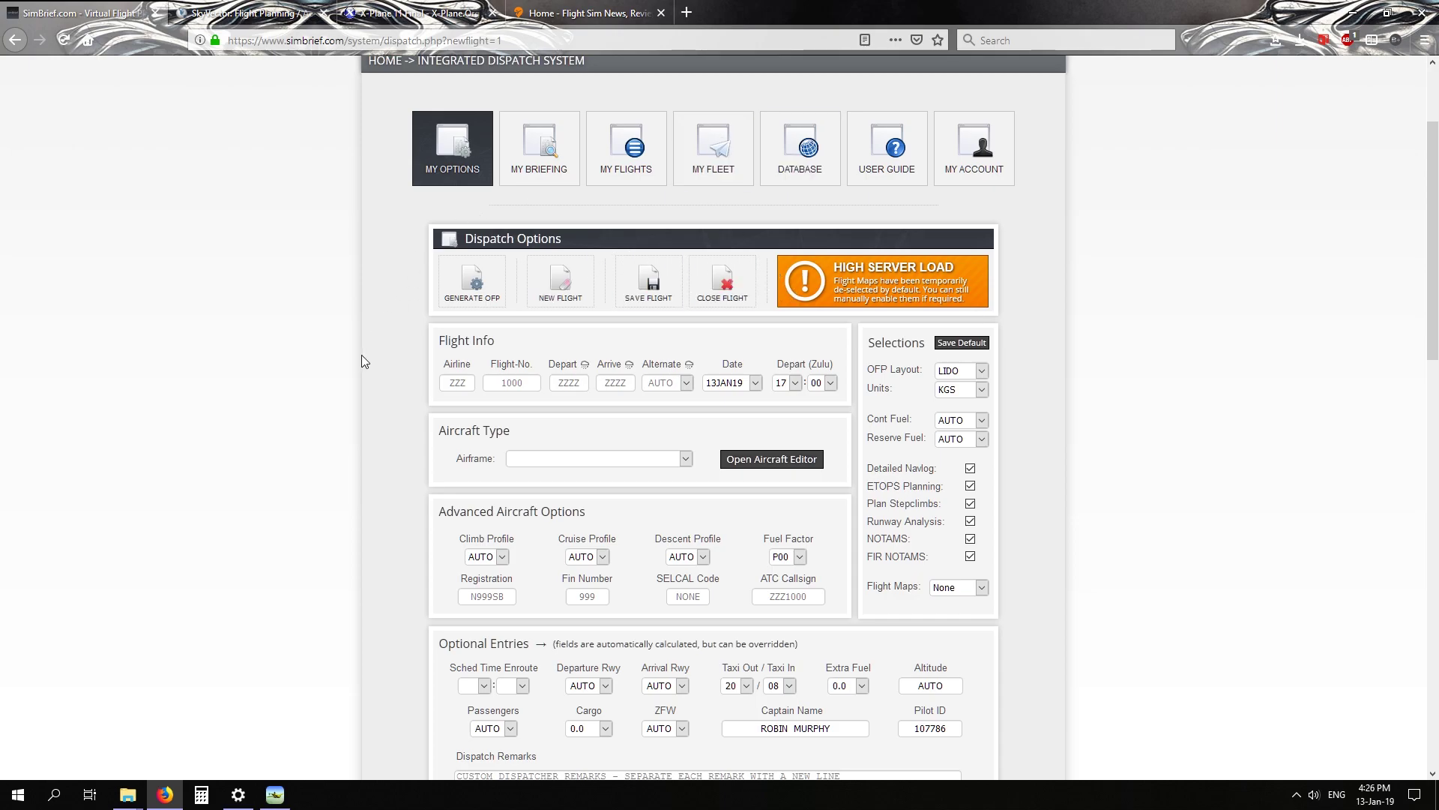
{"action": "scroll", "coordinate": [532, 367], "scroll_direction": "down", "scroll_amount": 2}
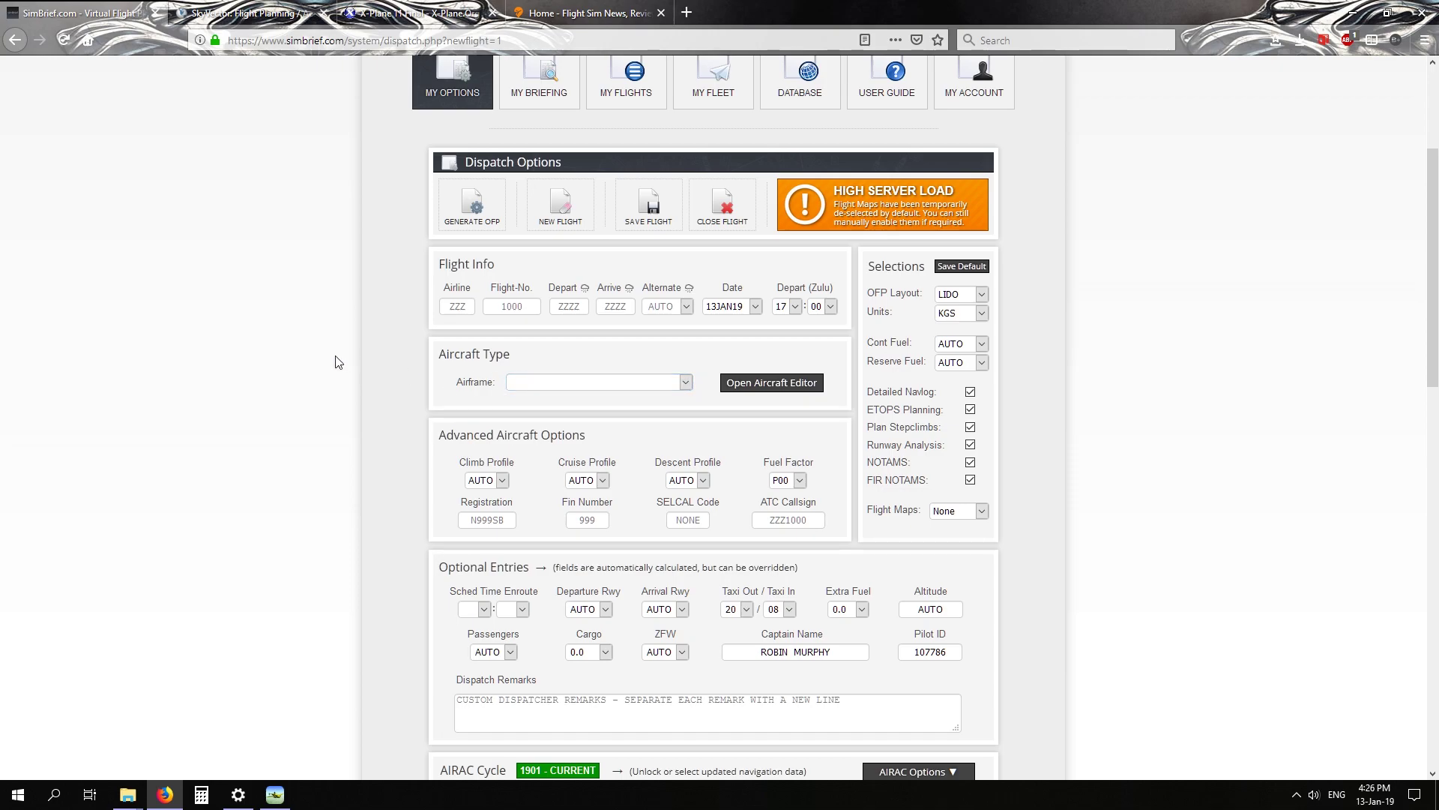
{"action": "left_click", "coordinate": [552, 304]}
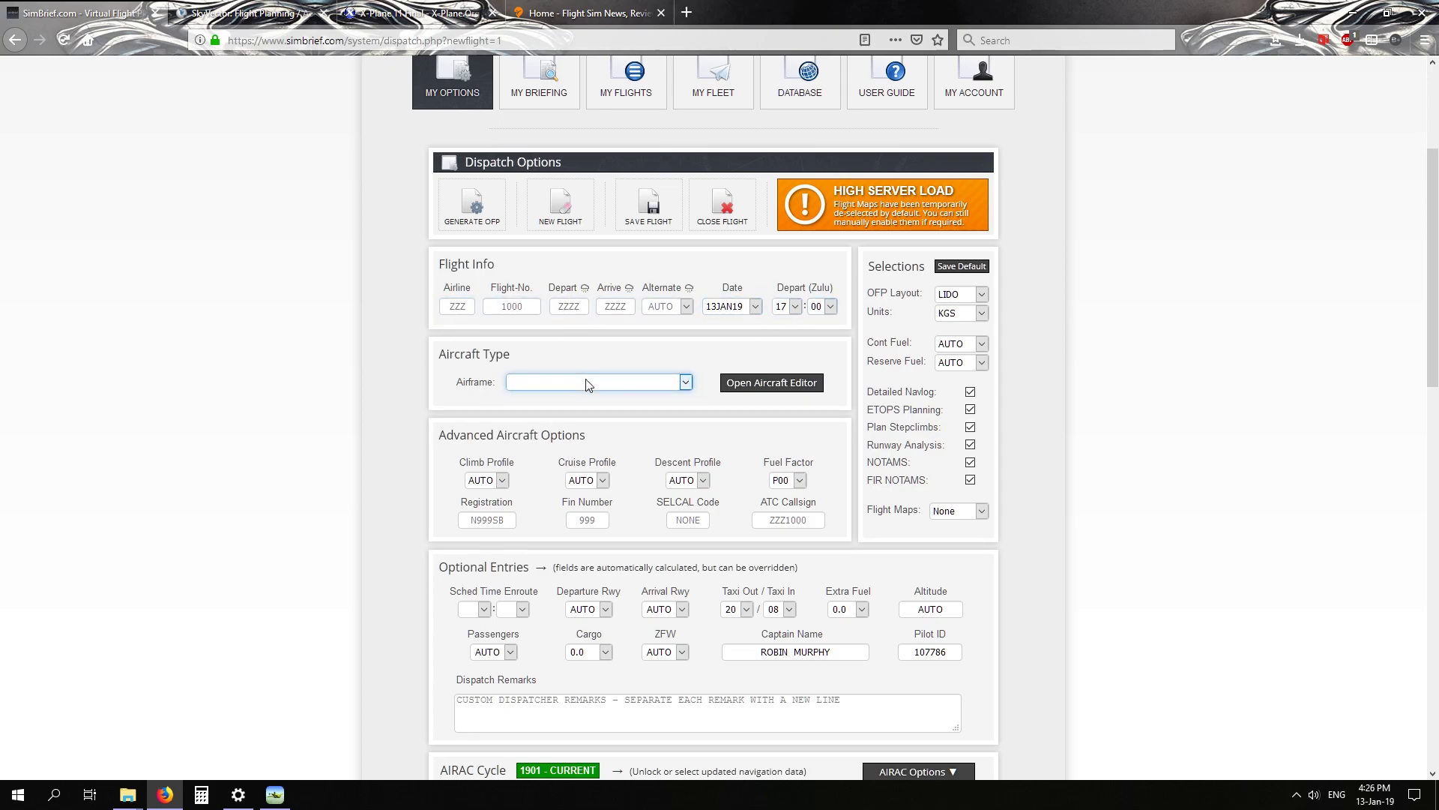
{"action": "scroll", "coordinate": [347, 222], "scroll_direction": "up", "scroll_amount": 1}
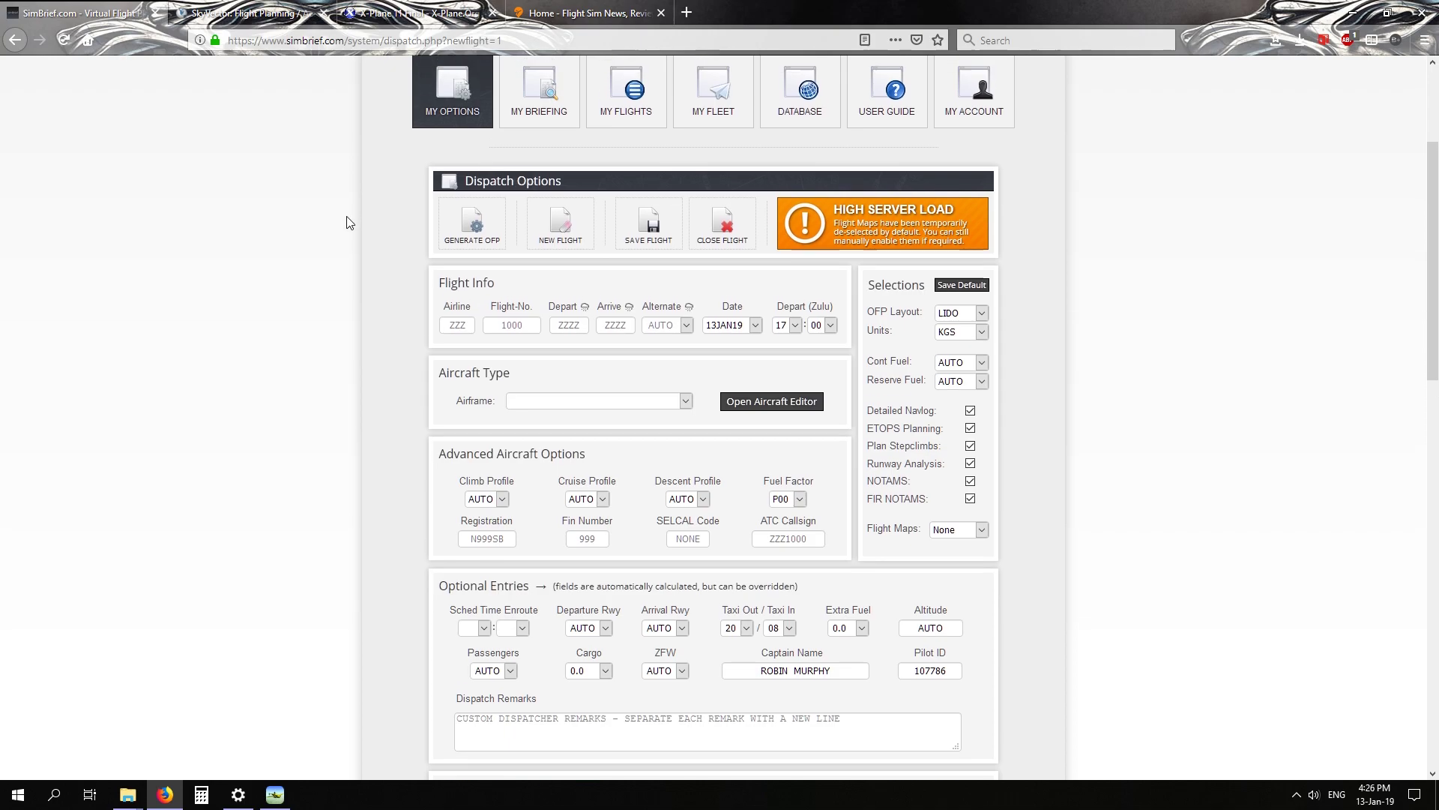
{"action": "scroll", "coordinate": [334, 446], "scroll_direction": "down", "scroll_amount": 1}
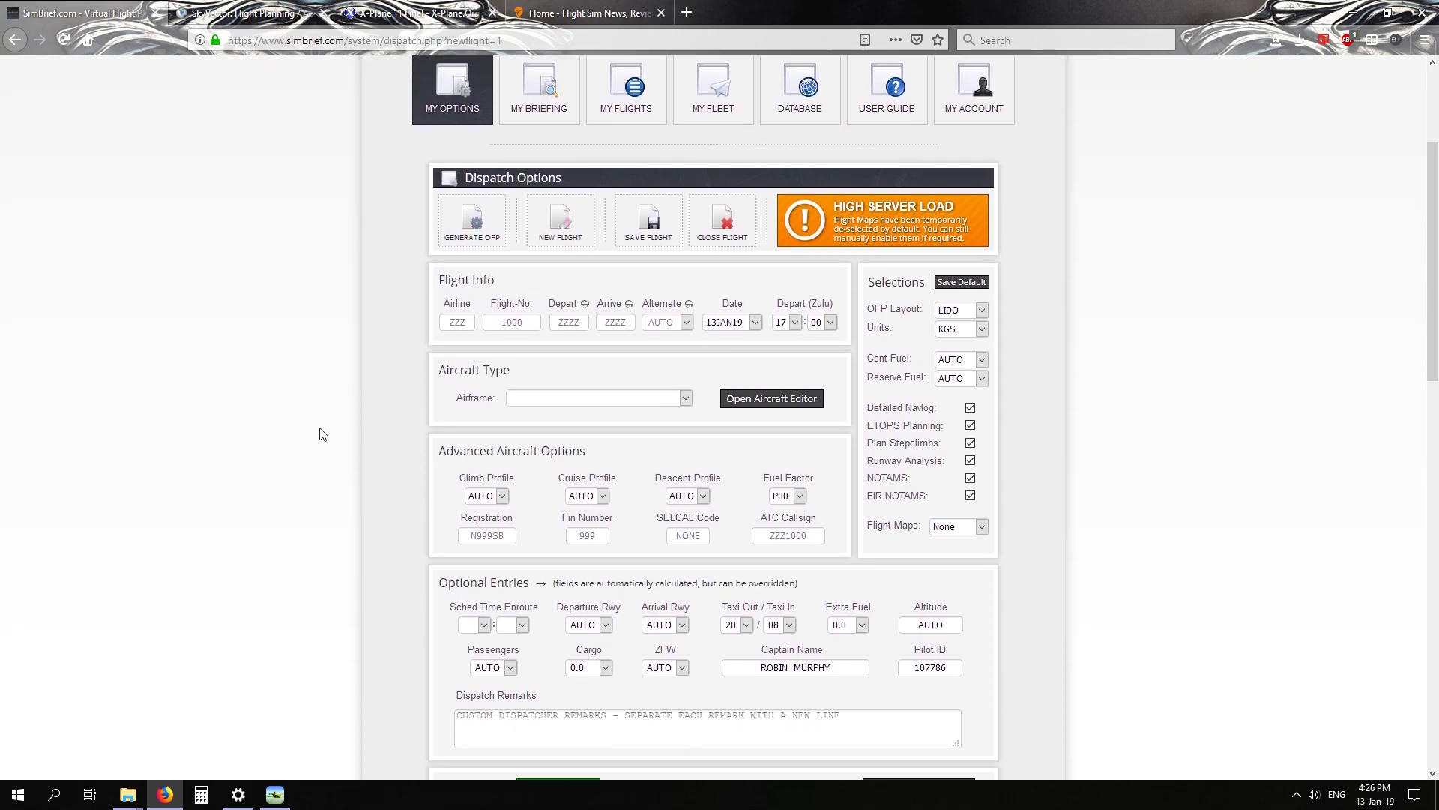
{"action": "scroll", "coordinate": [319, 420], "scroll_direction": "down", "scroll_amount": 1}
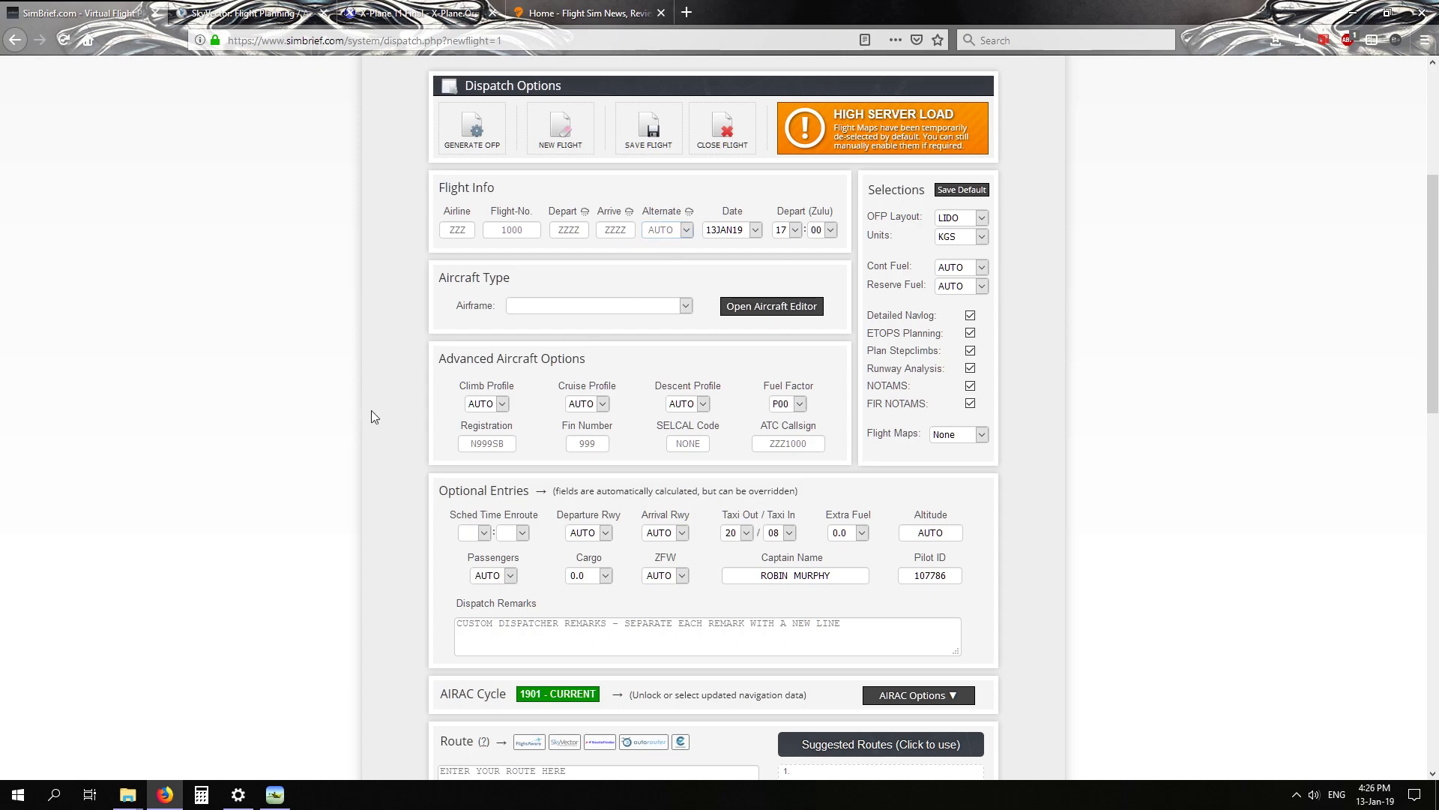
{"action": "left_click", "coordinate": [587, 232]}
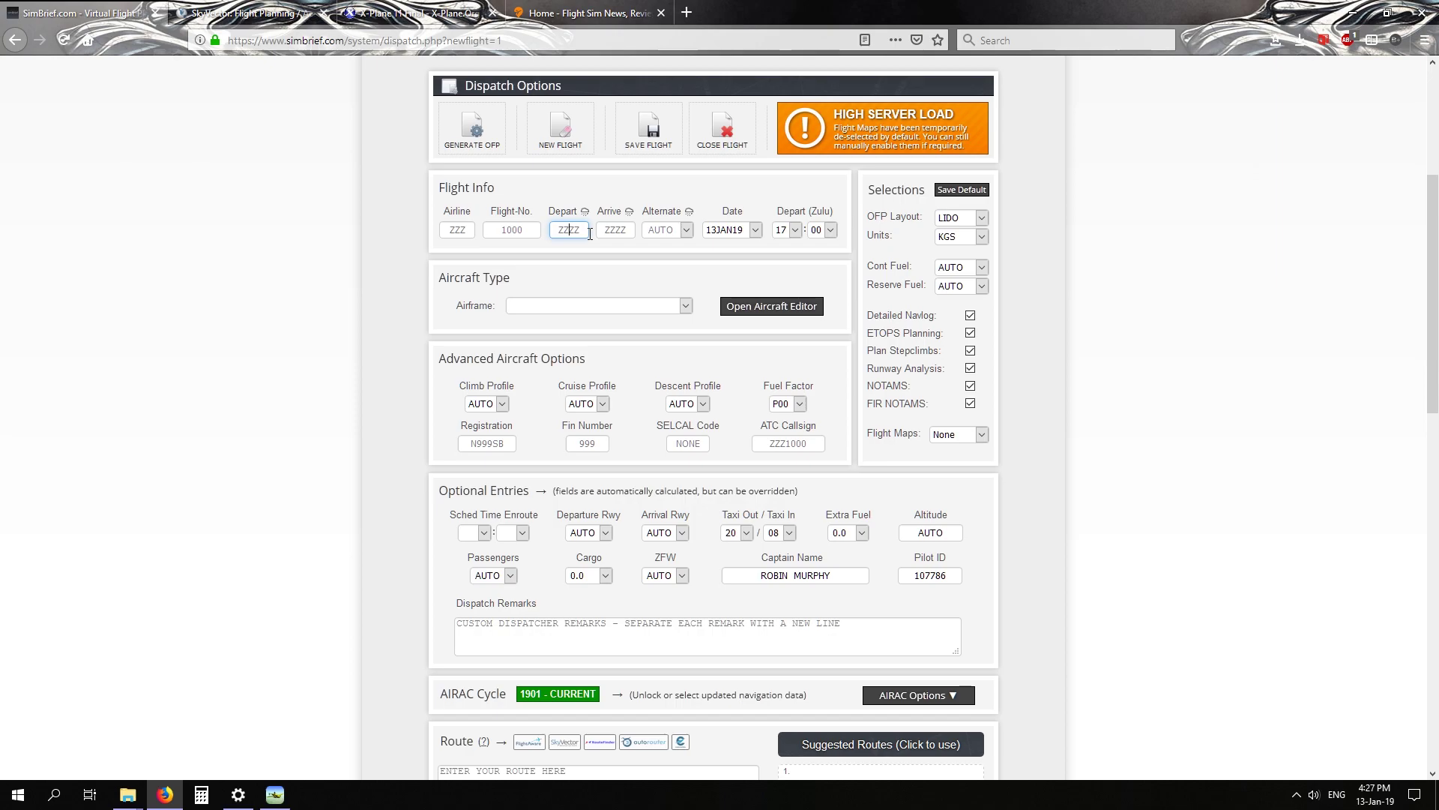
Enter EIDW as the arrival and choose the N172SP - CESSNA 172R airframe.
{"action": "left_click", "coordinate": [617, 235]}
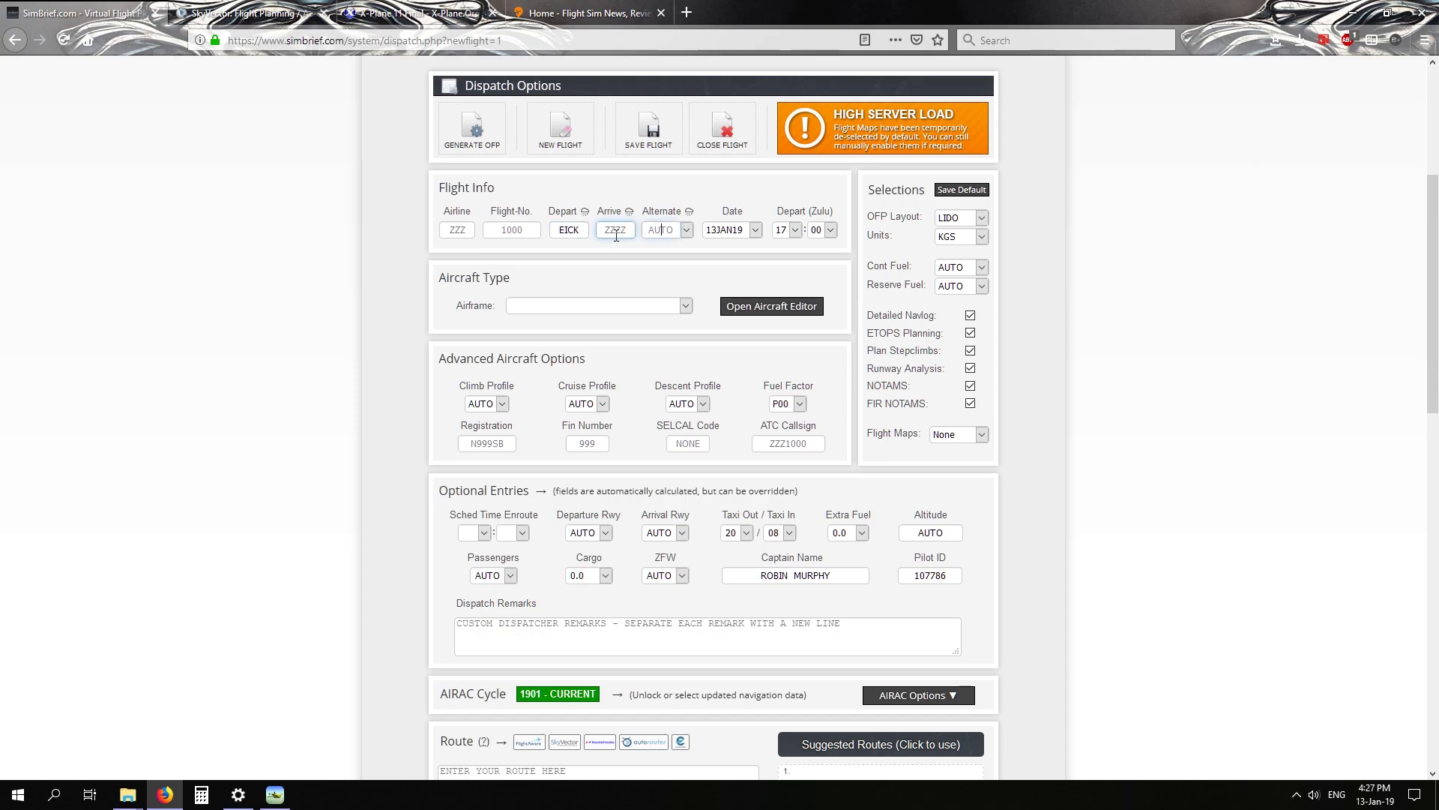
{"action": "type", "text": "EIDW"}
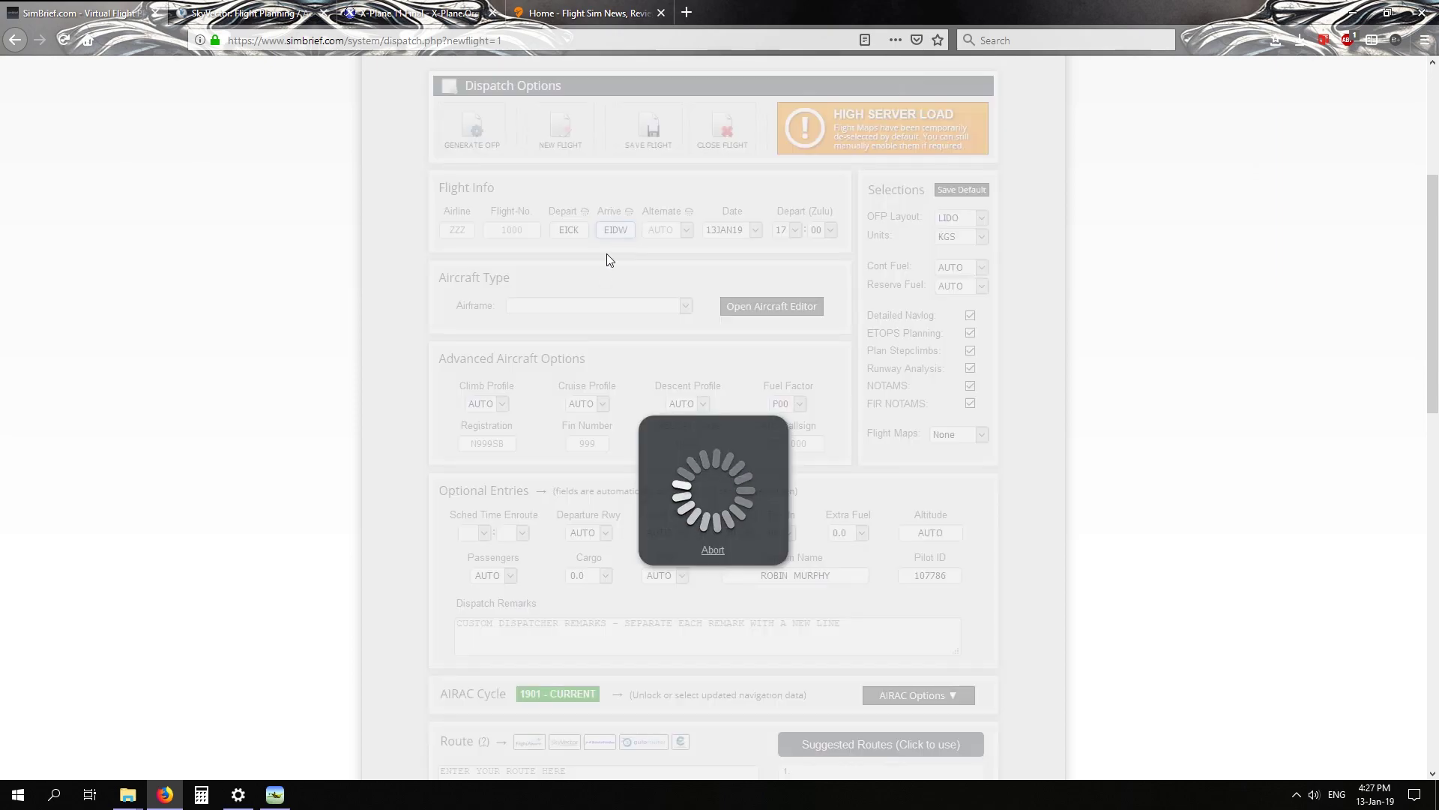
{"action": "left_click", "coordinate": [651, 306]}
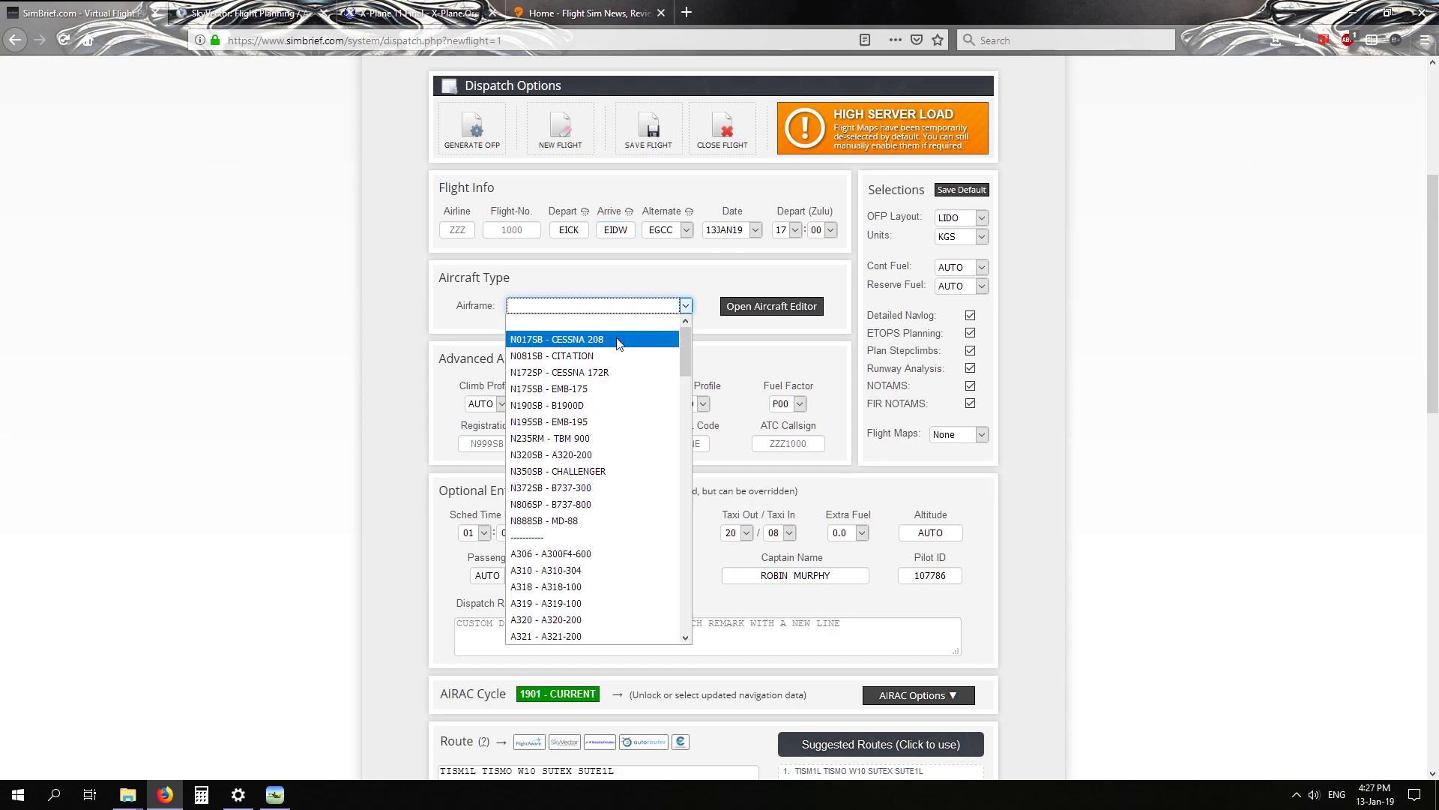
{"action": "left_click", "coordinate": [613, 375]}
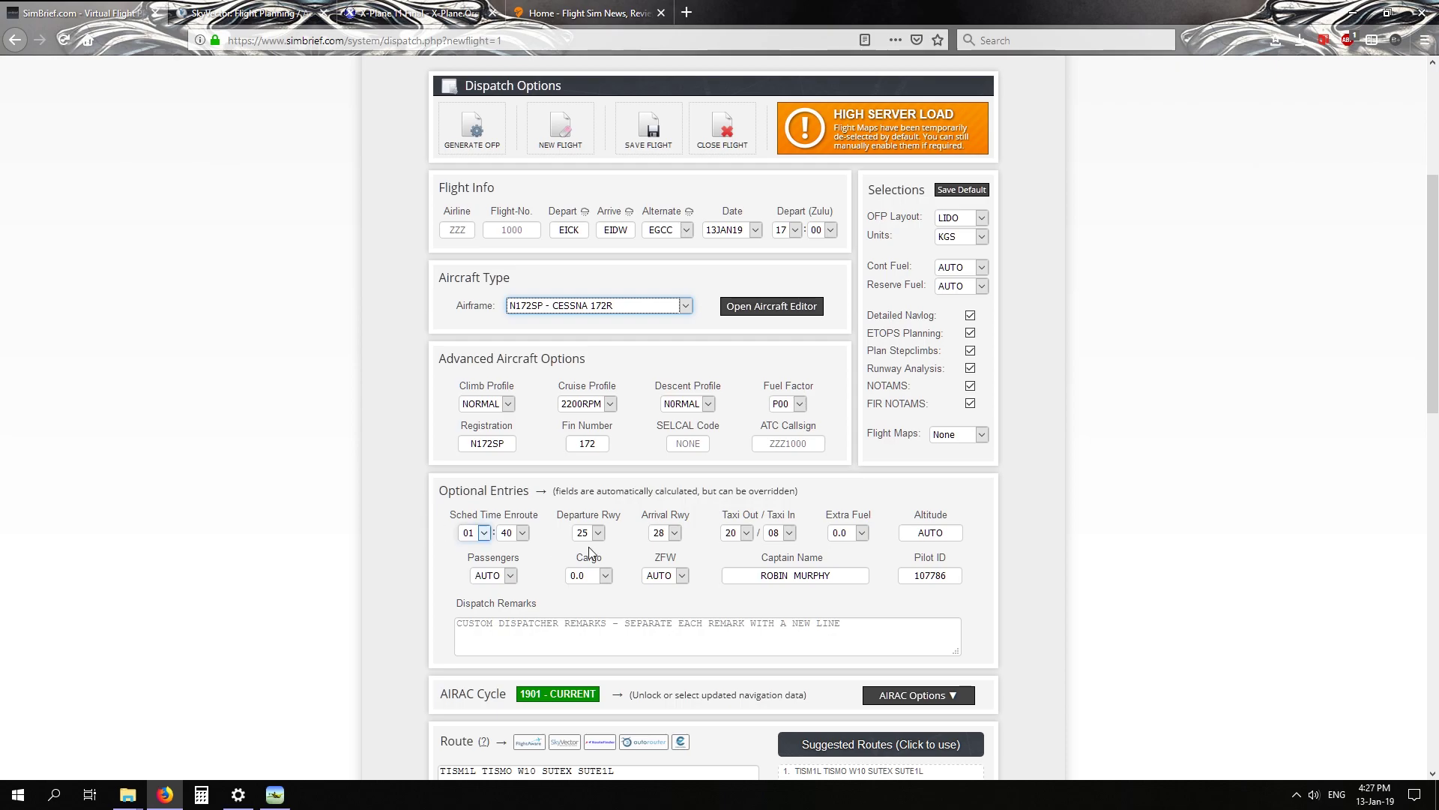
Scroll to the Route section and analyze the proposed route against the current AIRAC cycle.
{"action": "scroll", "coordinate": [337, 452], "scroll_direction": "down", "scroll_amount": 4}
{"action": "scroll", "coordinate": [336, 452], "scroll_direction": "down", "scroll_amount": 2}
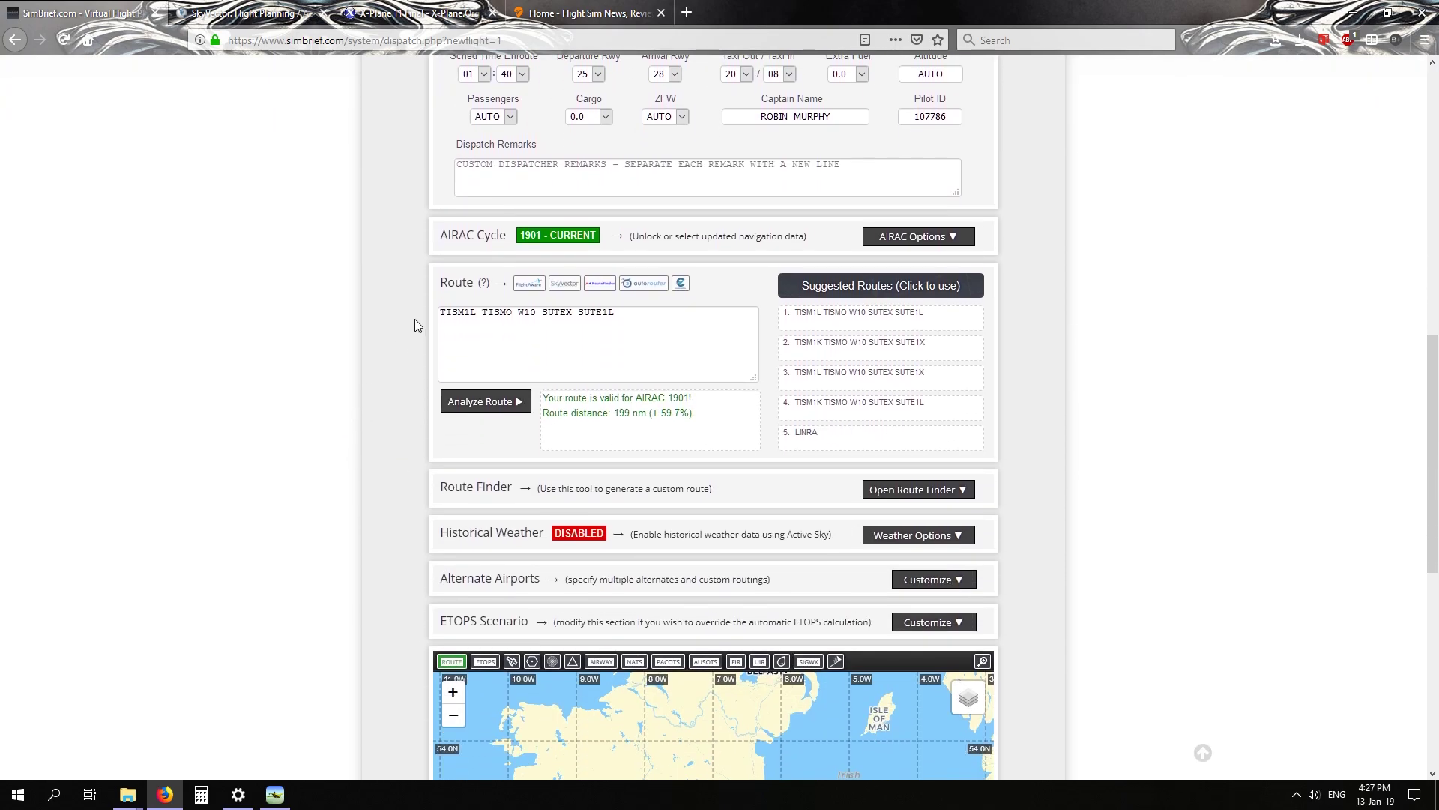
{"action": "scroll", "coordinate": [241, 408], "scroll_direction": "down", "scroll_amount": 5}
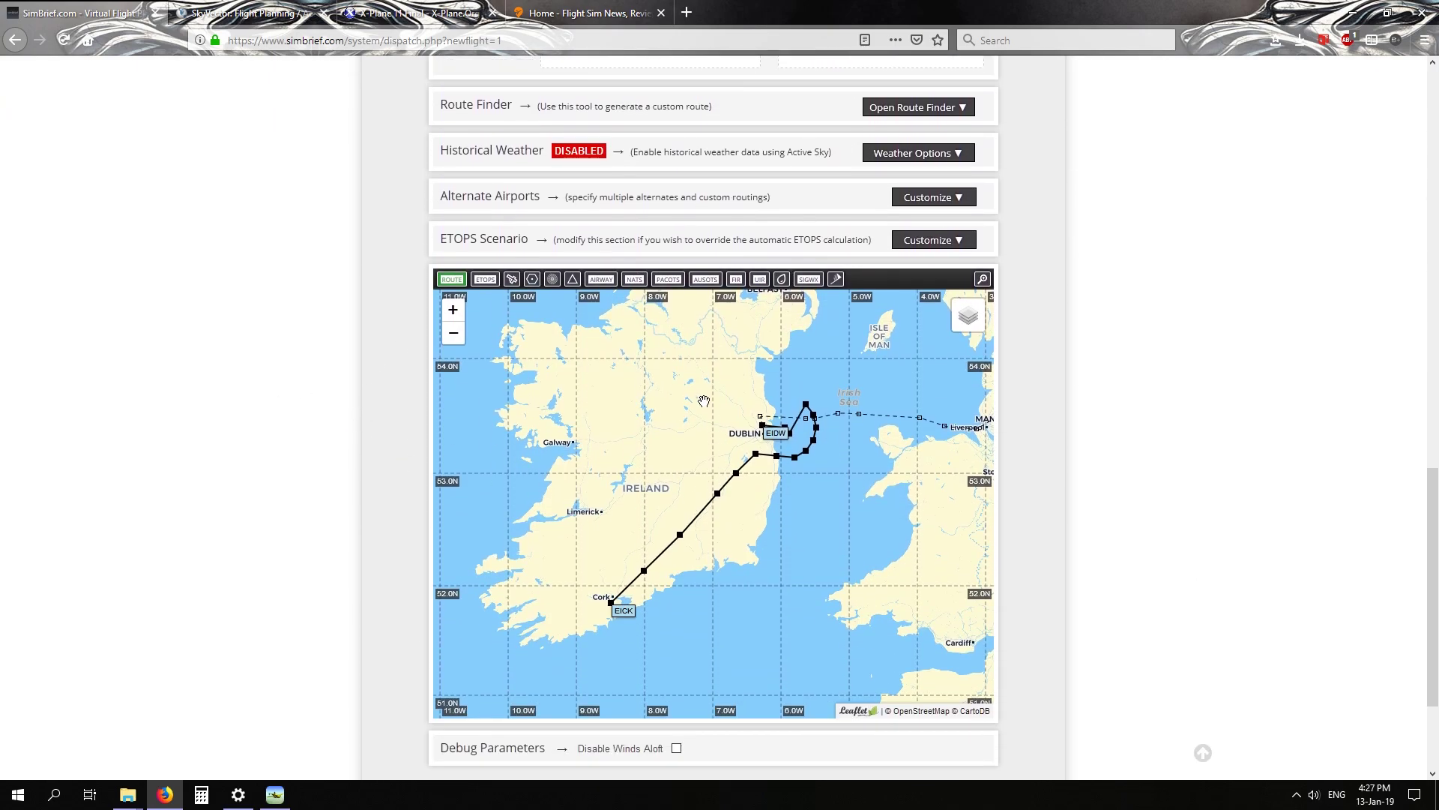
{"action": "scroll", "coordinate": [345, 304], "scroll_direction": "up", "scroll_amount": 4}
{"action": "left_click", "coordinate": [470, 236]}
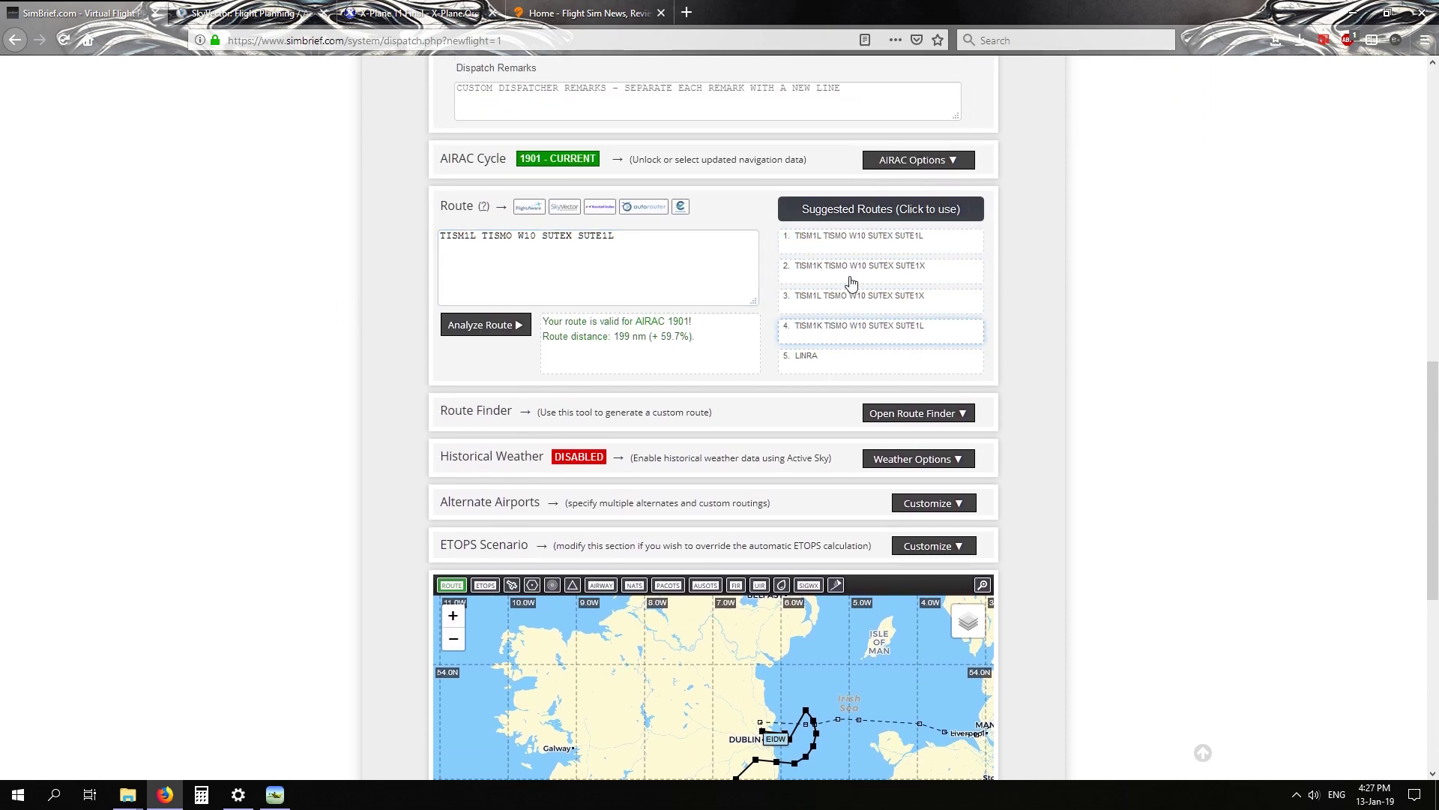
{"action": "left_click", "coordinate": [480, 323]}
Review the validated 199 nm EICK–EIDW route results and bring up the SkyVector chart.
{"action": "scroll", "coordinate": [299, 482], "scroll_direction": "down", "scroll_amount": 4}
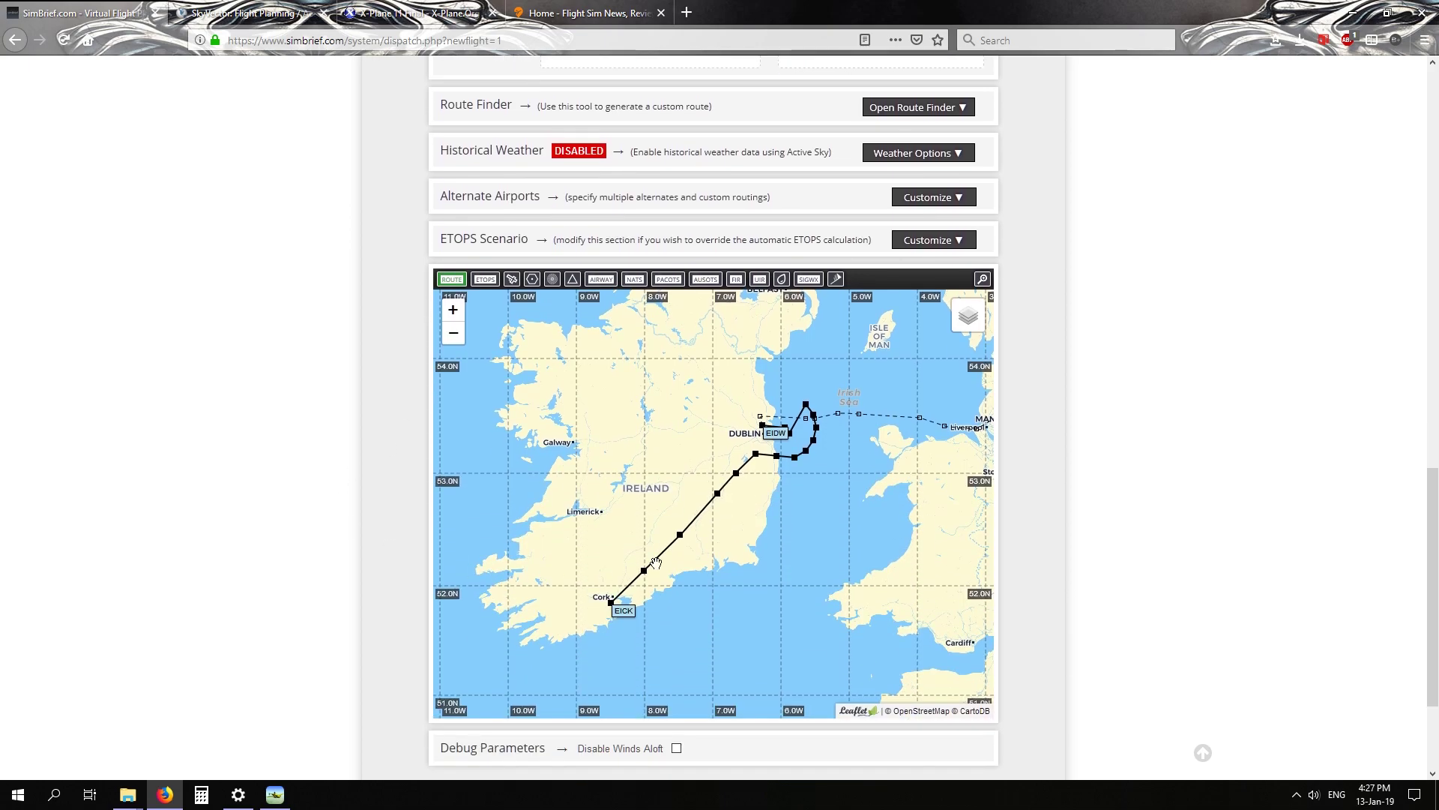
{"action": "scroll", "coordinate": [289, 572], "scroll_direction": "down", "scroll_amount": 2}
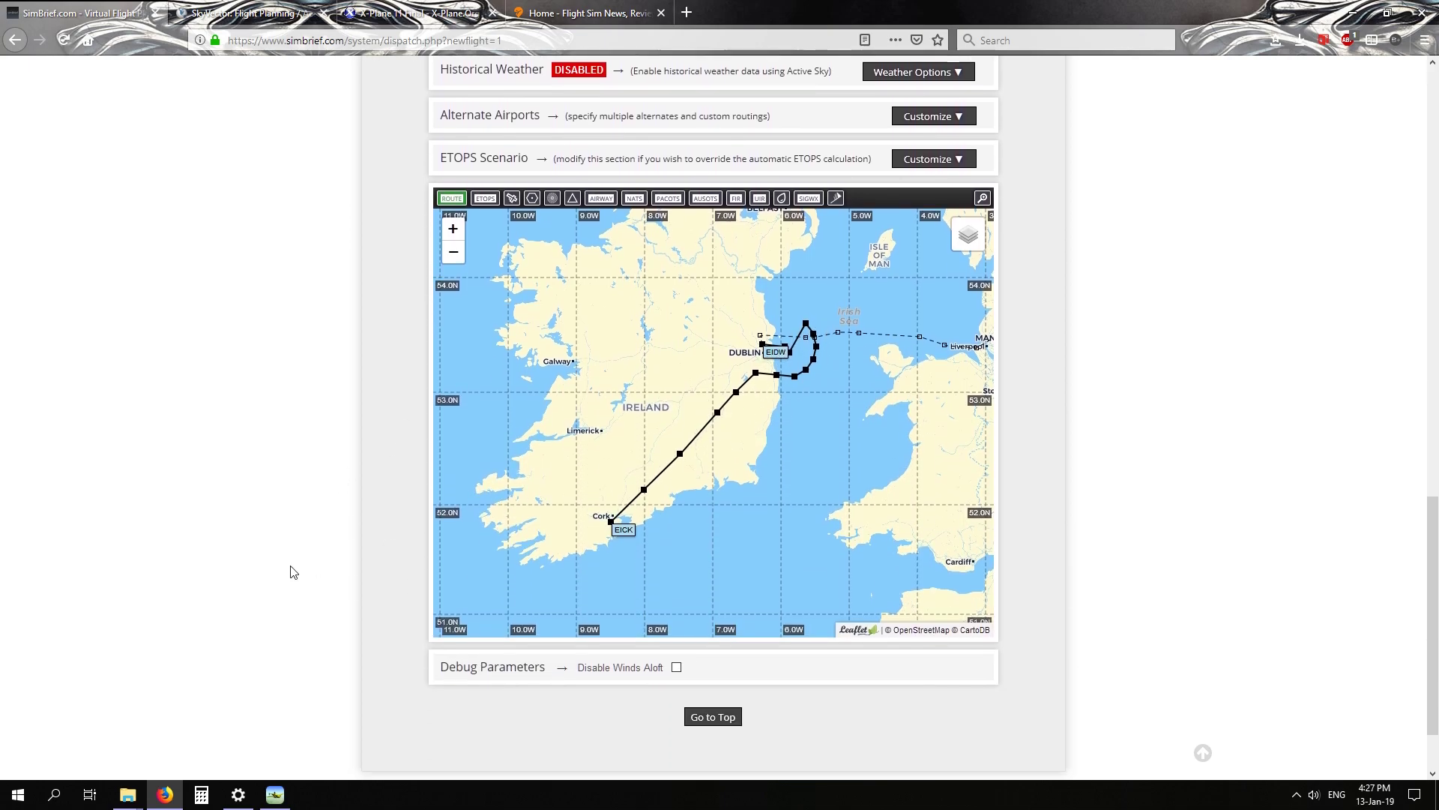
{"action": "scroll", "coordinate": [232, 489], "scroll_direction": "up", "scroll_amount": 3}
{"action": "scroll", "coordinate": [322, 523], "scroll_direction": "down", "scroll_amount": 1}
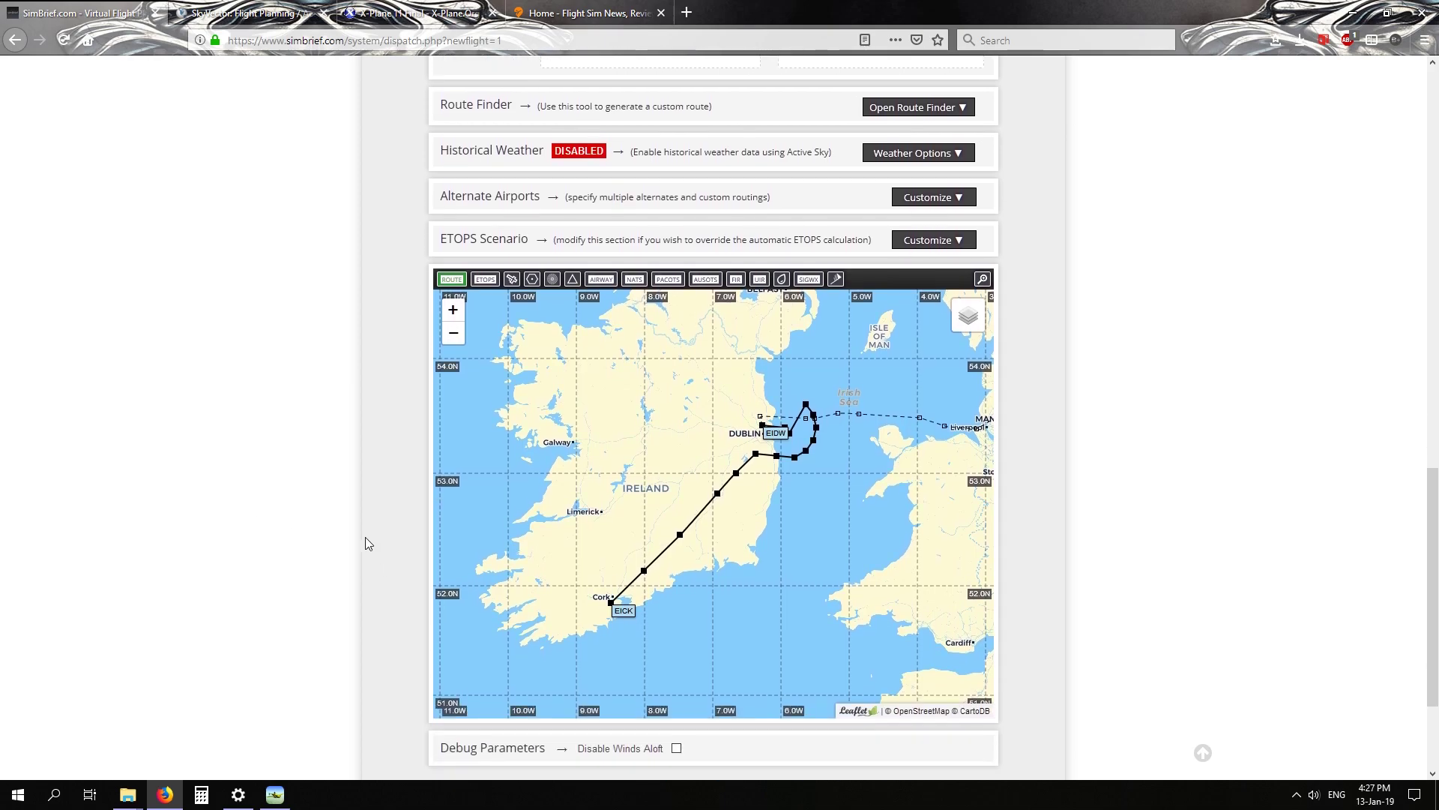
{"action": "scroll", "coordinate": [316, 533], "scroll_direction": "up", "scroll_amount": 12}
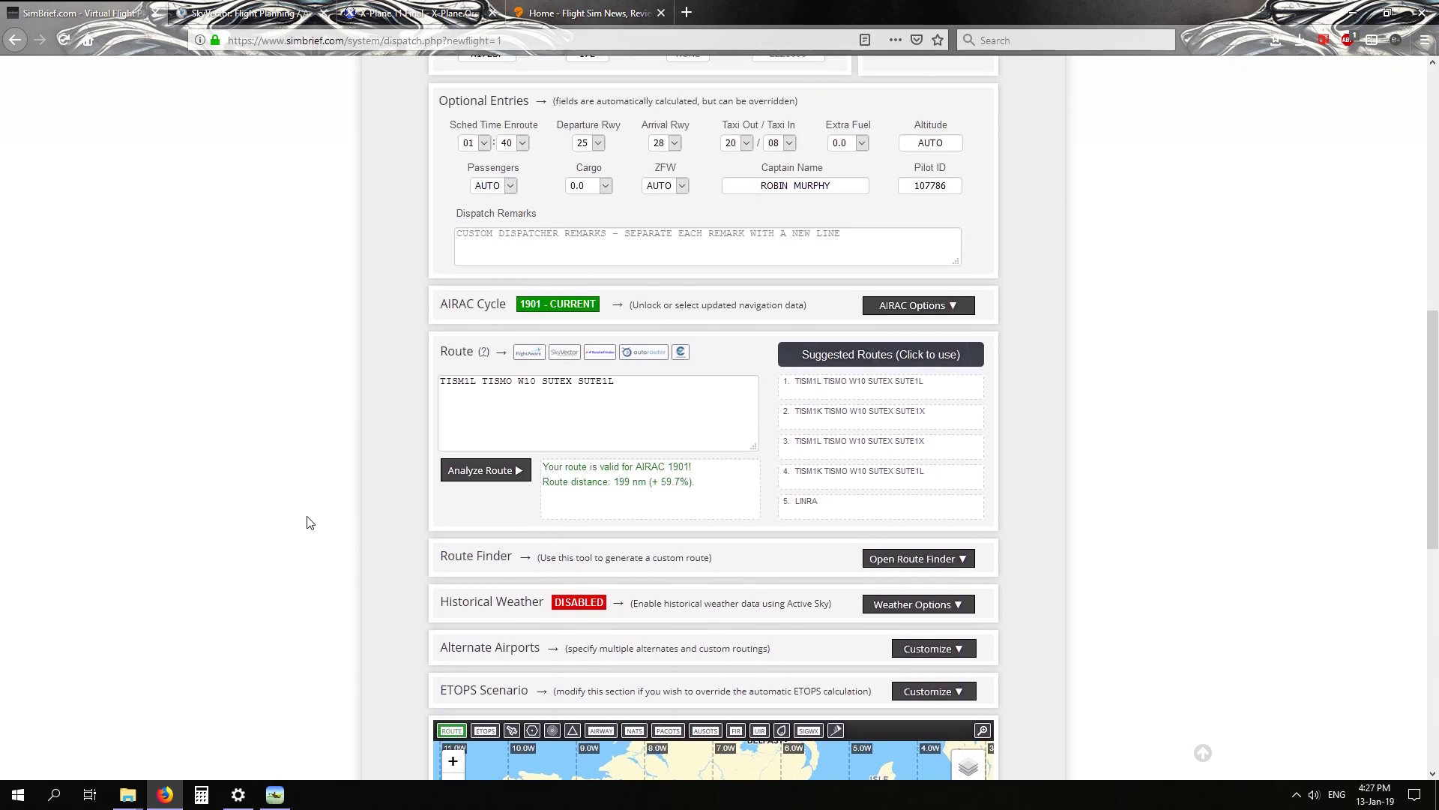
{"action": "scroll", "coordinate": [316, 525], "scroll_direction": "down", "scroll_amount": 1}
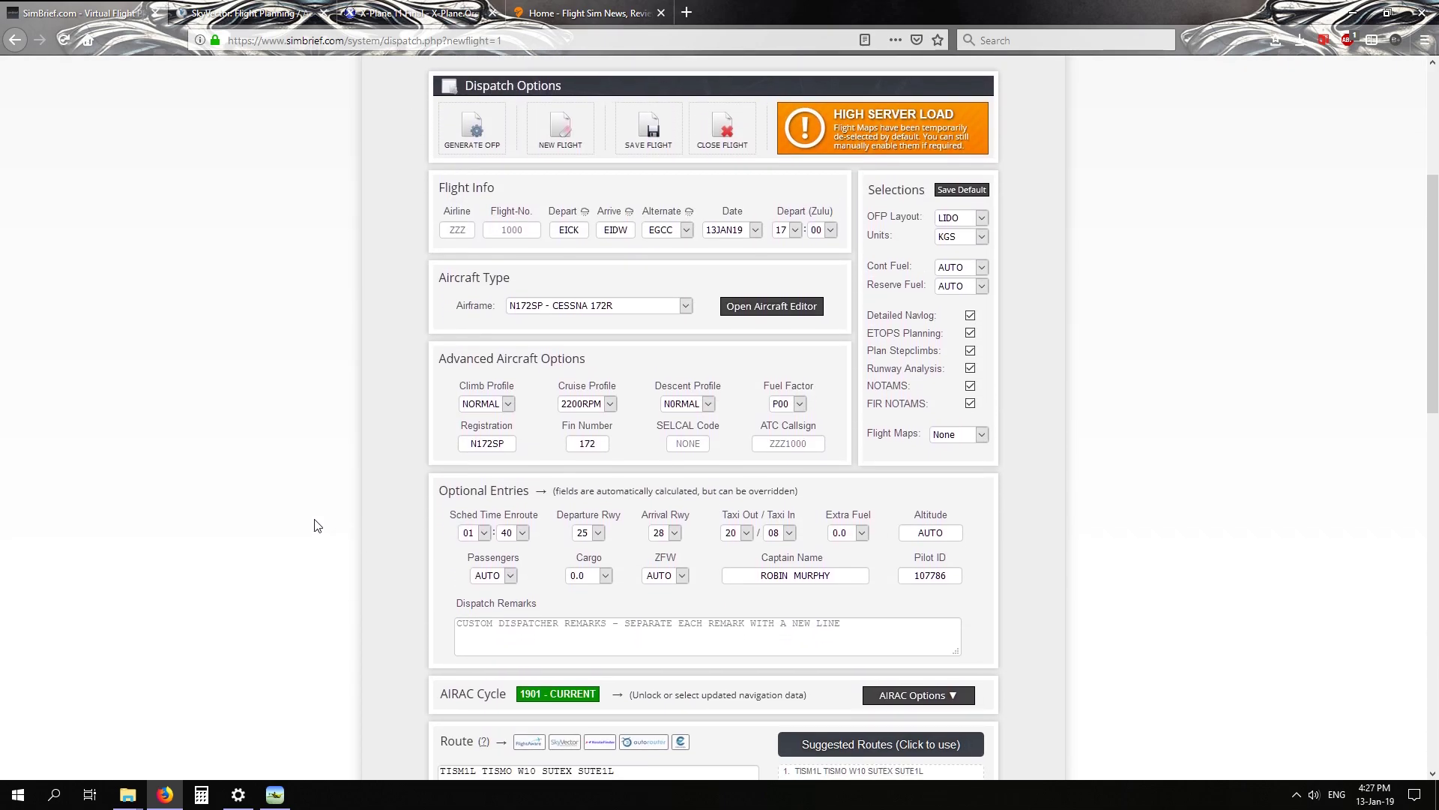
{"action": "scroll", "coordinate": [341, 411], "scroll_direction": "down", "scroll_amount": 4}
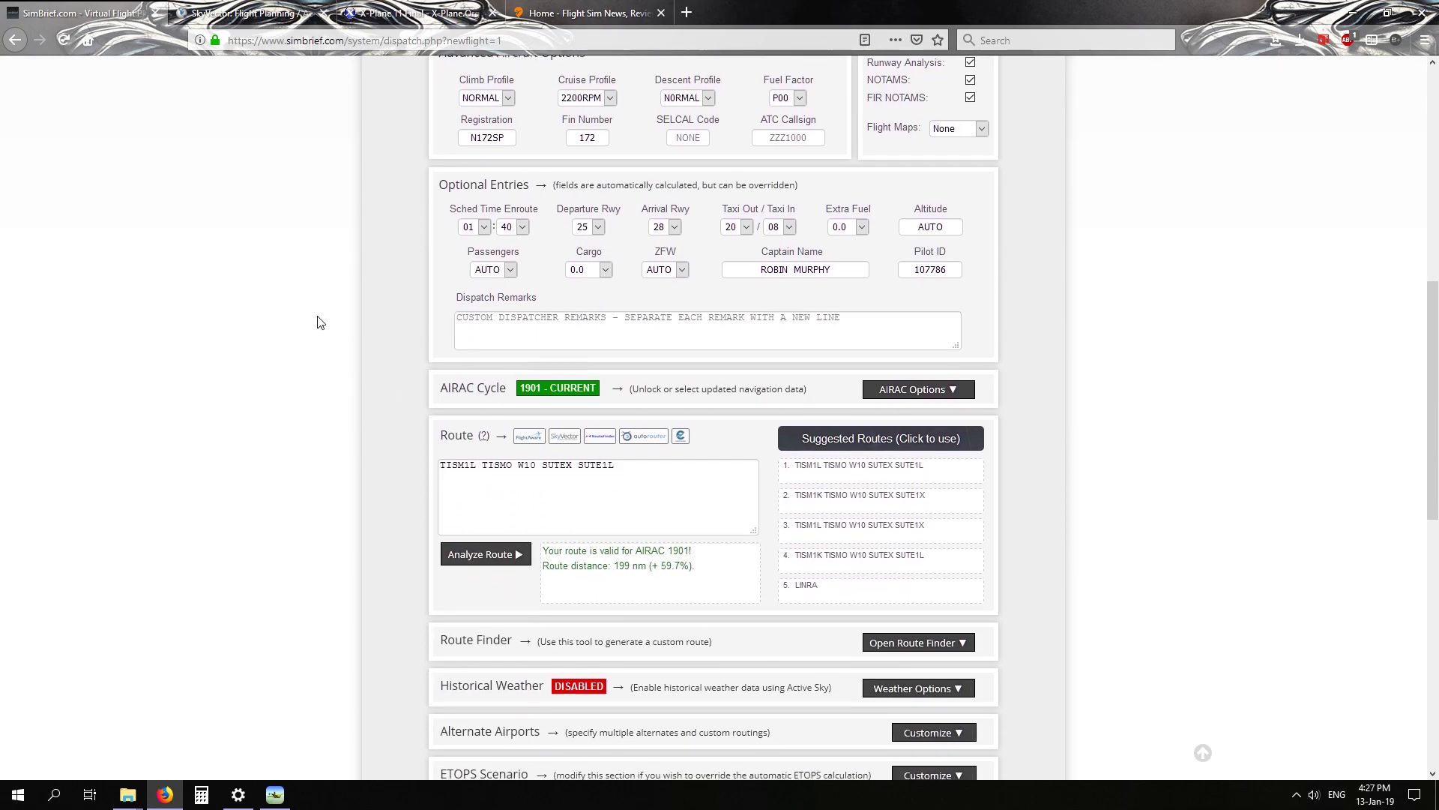
{"action": "left_click", "coordinate": [220, 21]}
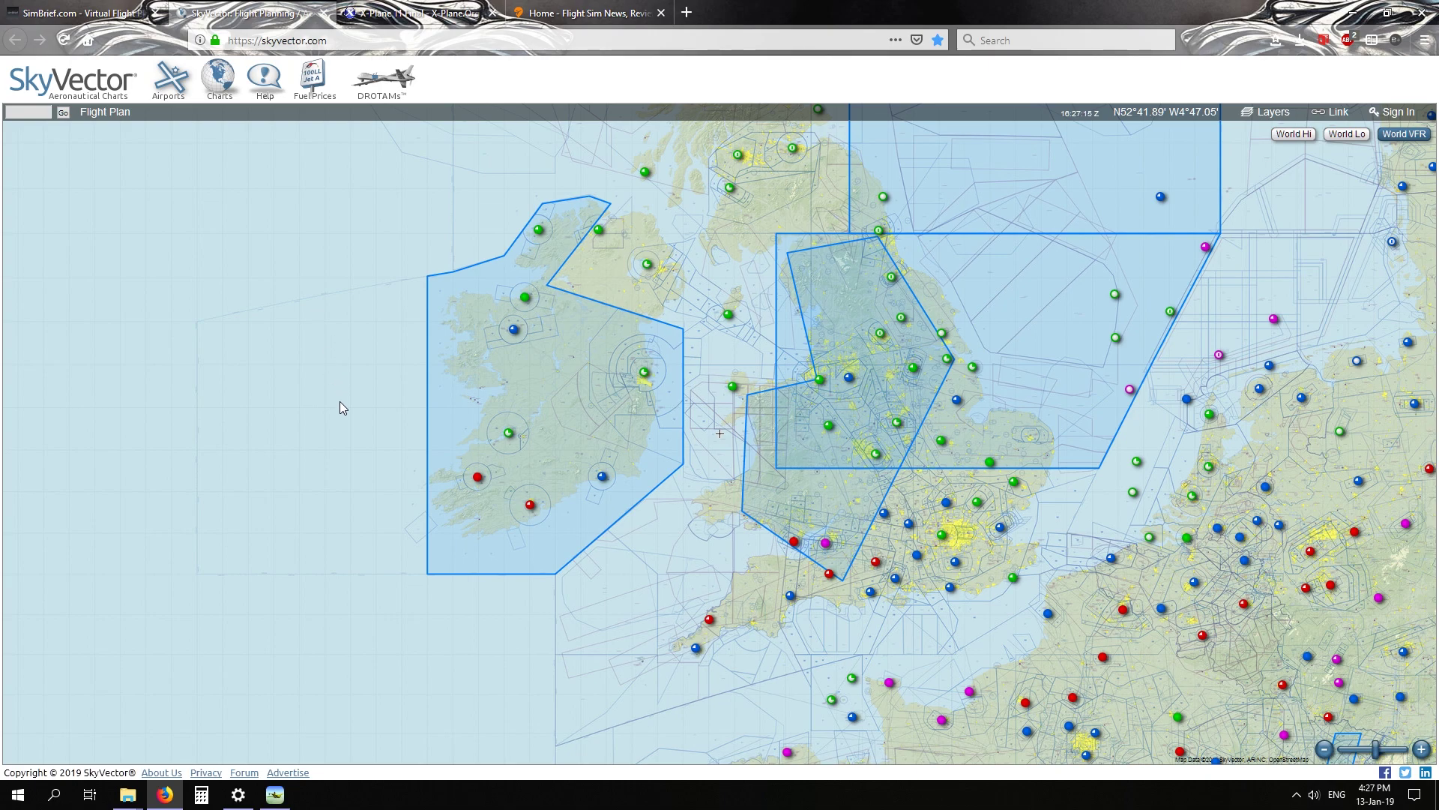
Centre the chart on the British Isles and enter departure EICK in the Flight Plan panel.
{"action": "left_click_drag", "start_coordinate": [340, 402], "coordinate": [463, 407]}
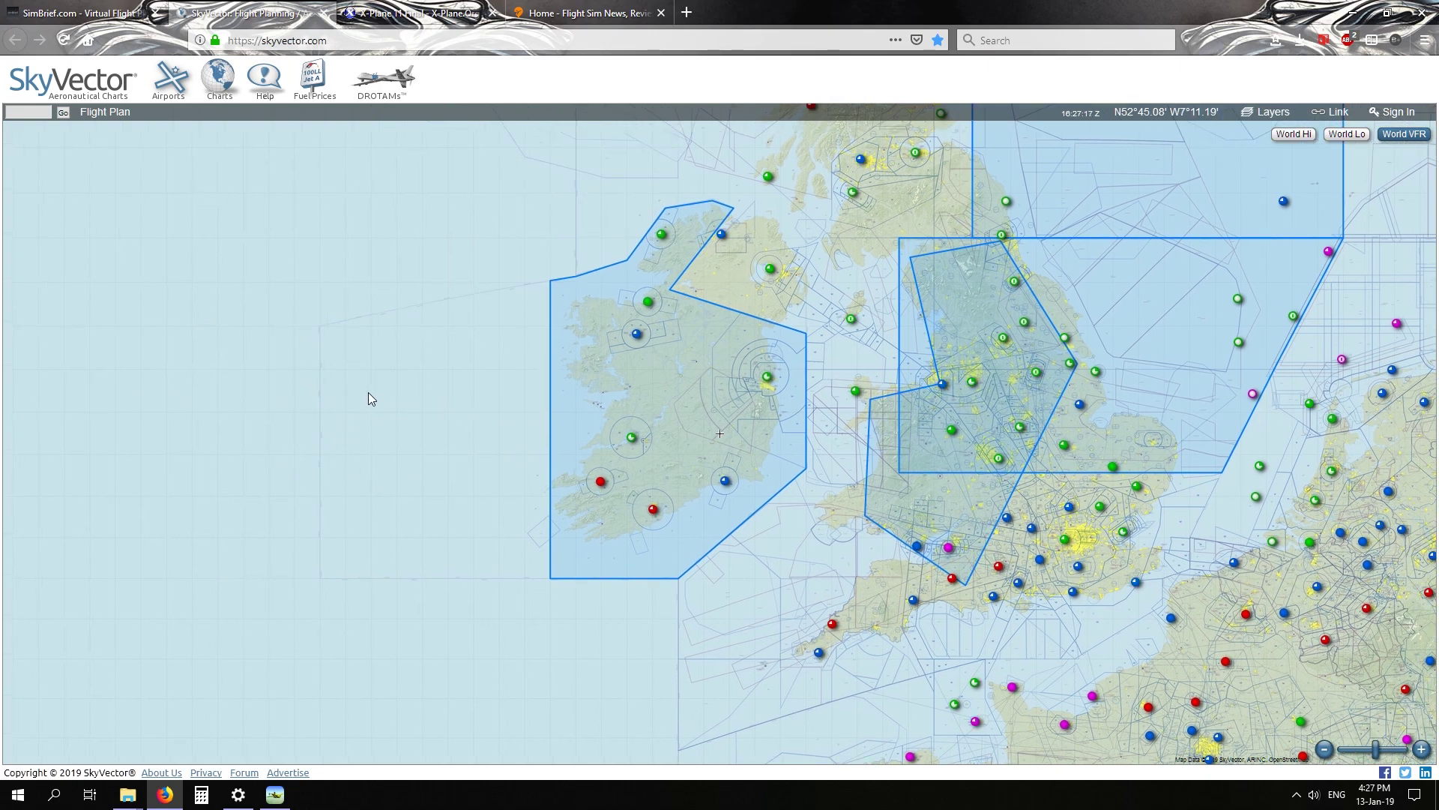
{"action": "left_click_drag", "start_coordinate": [368, 399], "coordinate": [268, 500]}
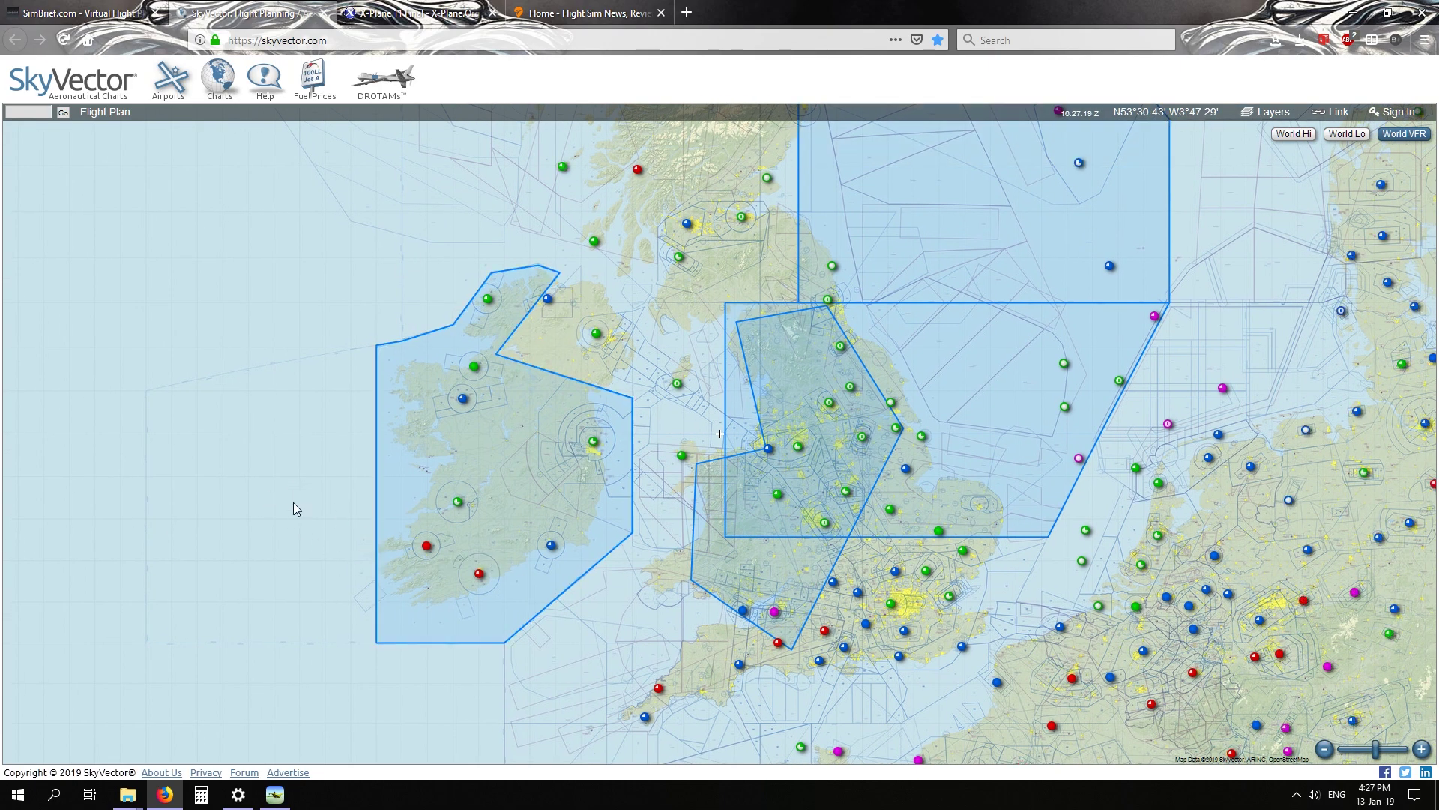
{"action": "scroll", "coordinate": [292, 501], "scroll_direction": "down", "scroll_amount": 1}
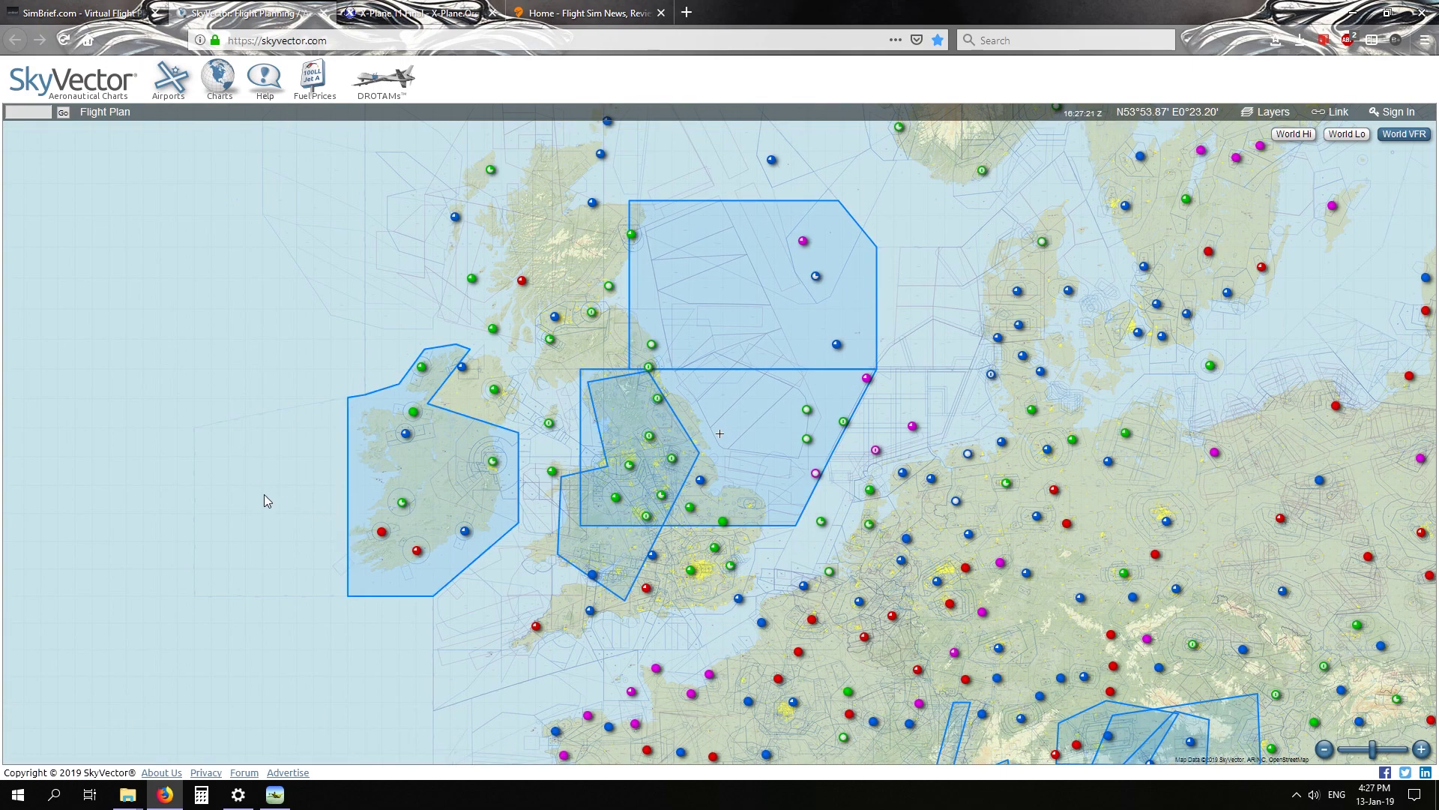
{"action": "left_click_drag", "start_coordinate": [264, 498], "coordinate": [392, 371]}
{"action": "scroll", "coordinate": [245, 394], "scroll_direction": "up", "scroll_amount": 1}
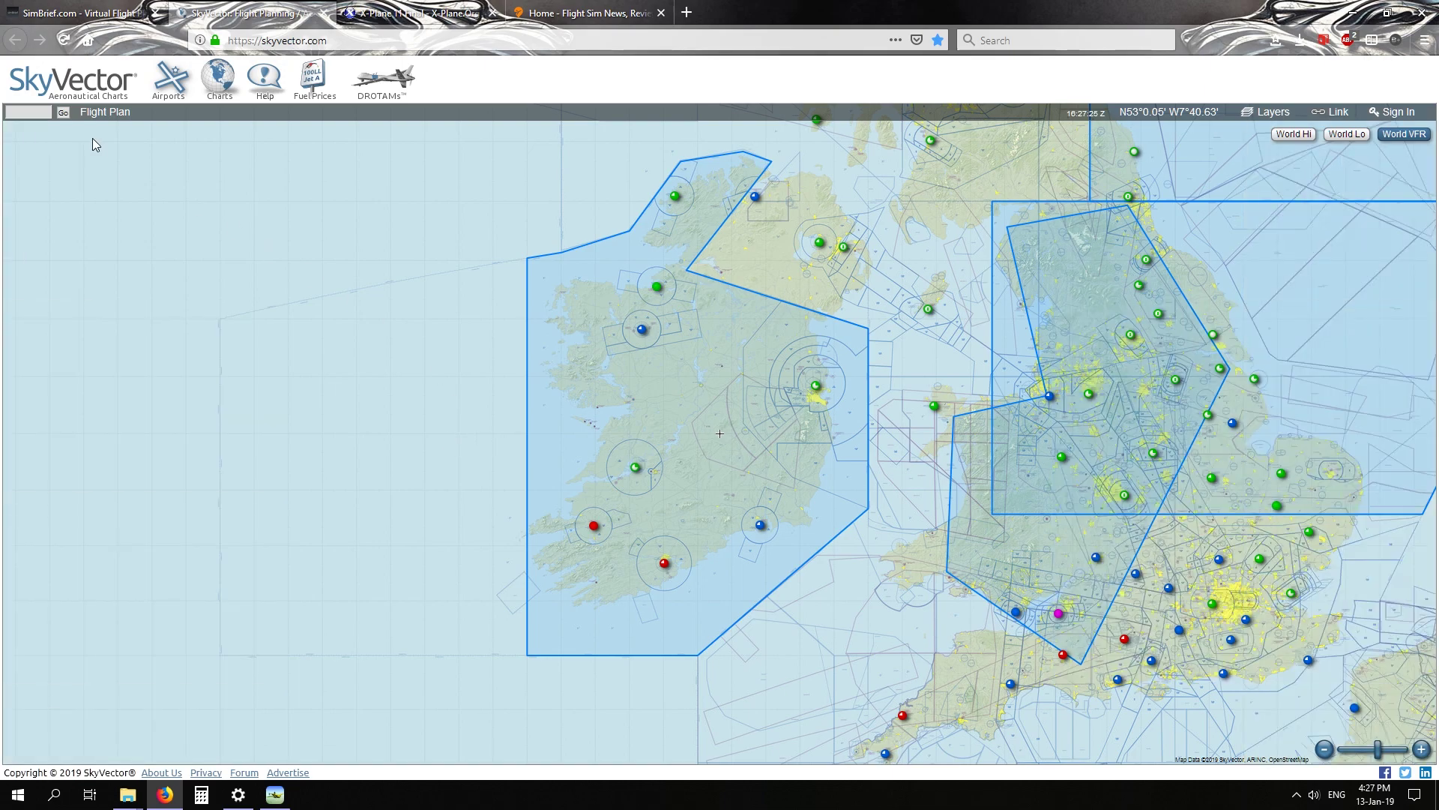
{"action": "left_click", "coordinate": [95, 114]}
{"action": "left_click", "coordinate": [112, 184]}
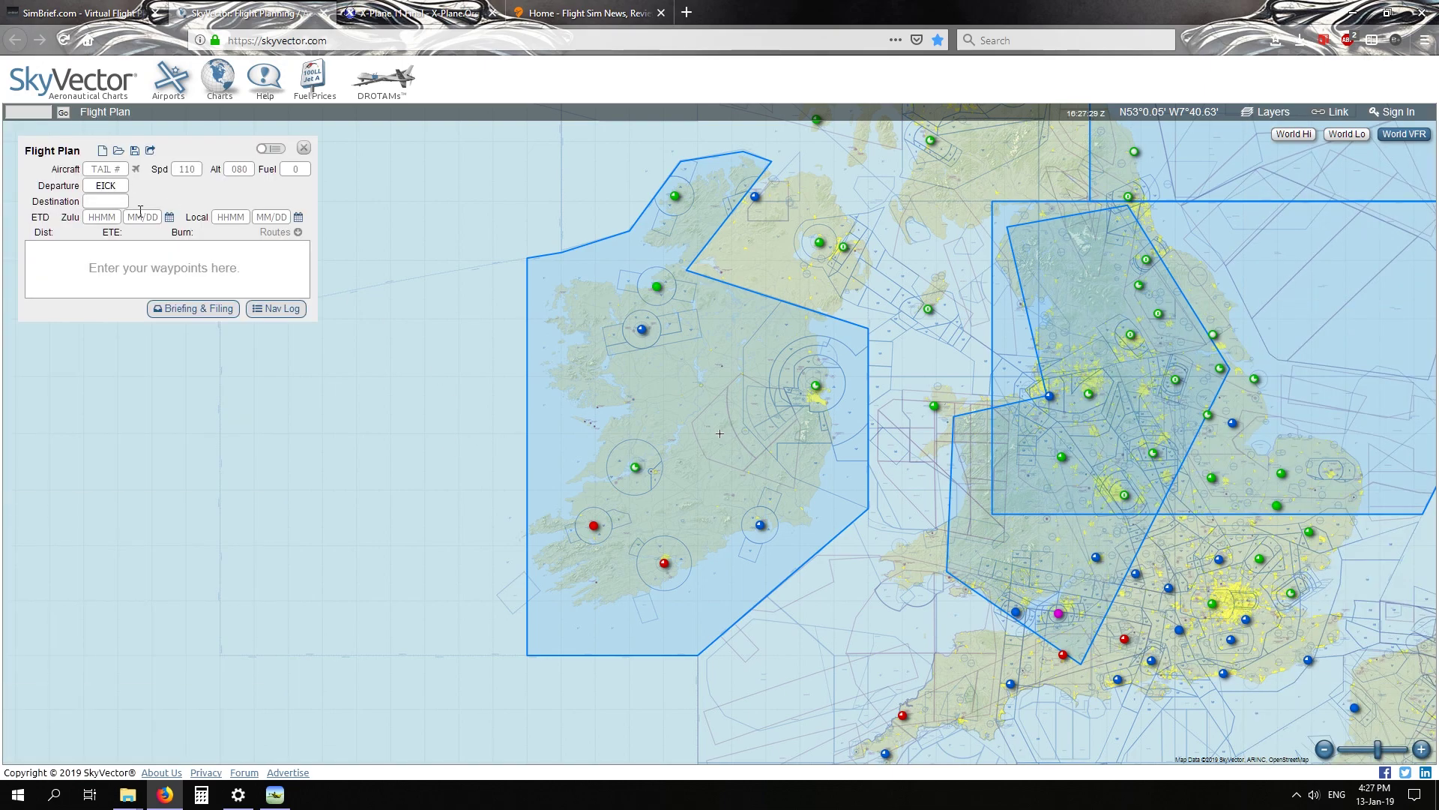
{"action": "key", "text": "Tab"}
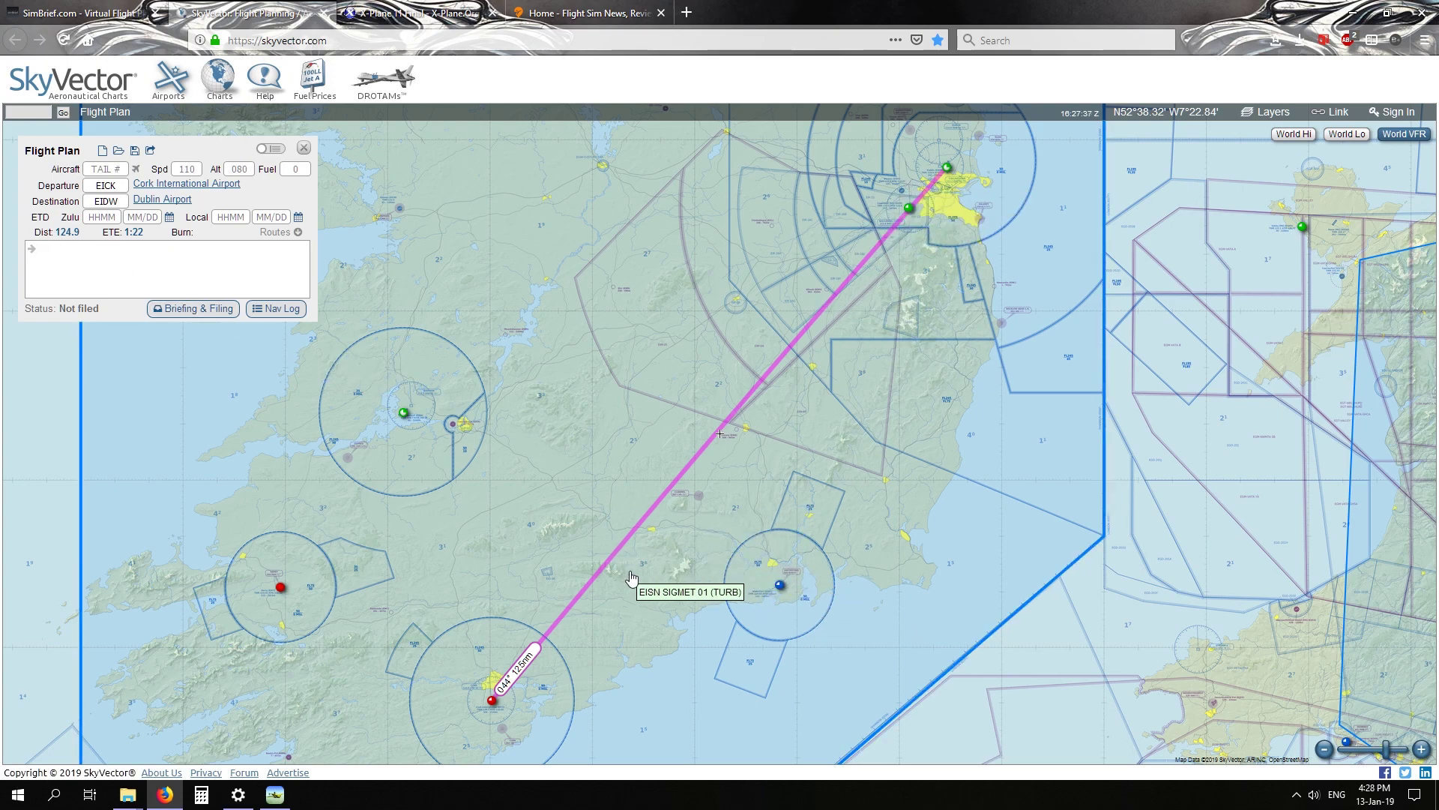
Reroute the plan through Waterford, adding EIWF as a waypoint.
{"action": "left_click_drag", "start_coordinate": [660, 511], "coordinate": [781, 588]}
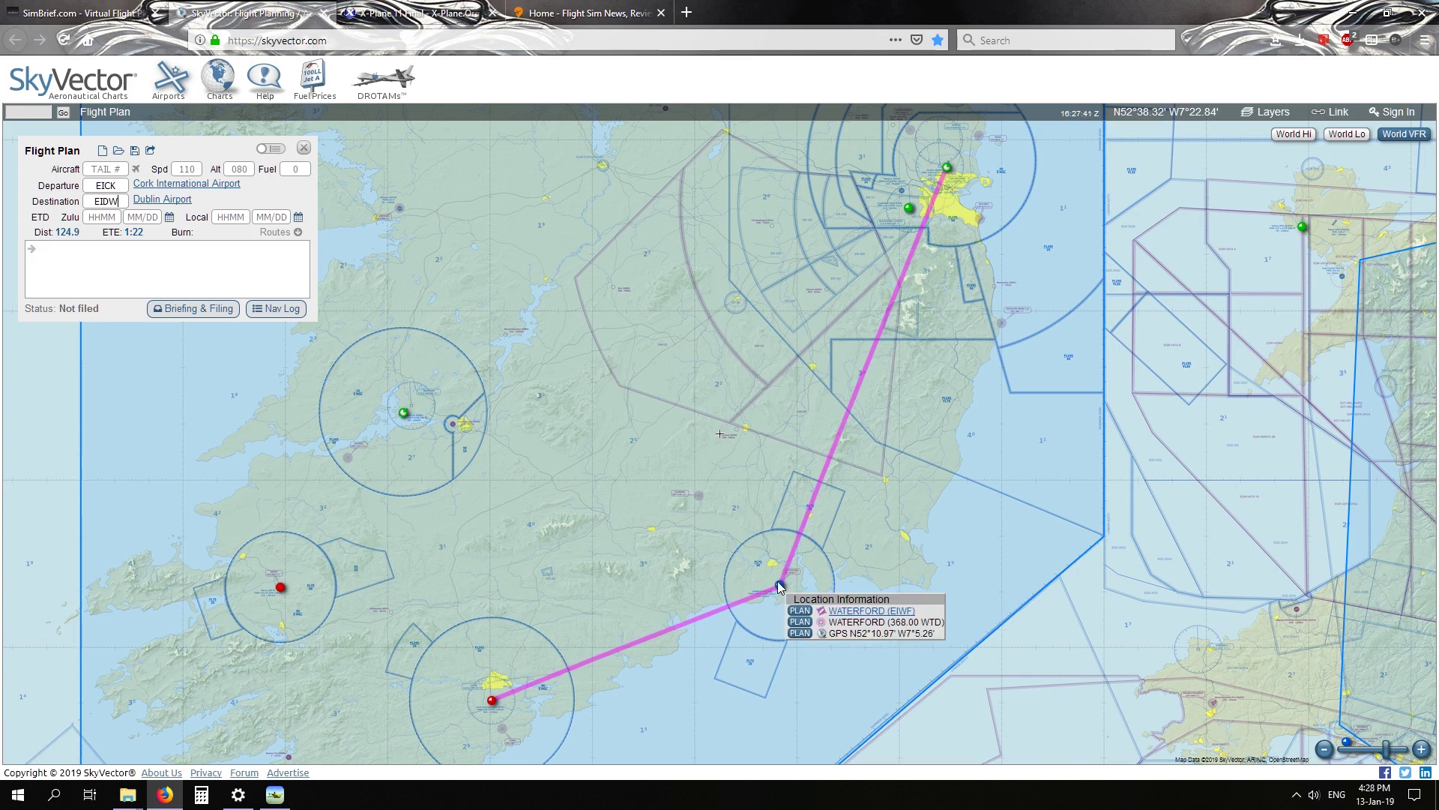
{"action": "left_click", "coordinate": [800, 619]}
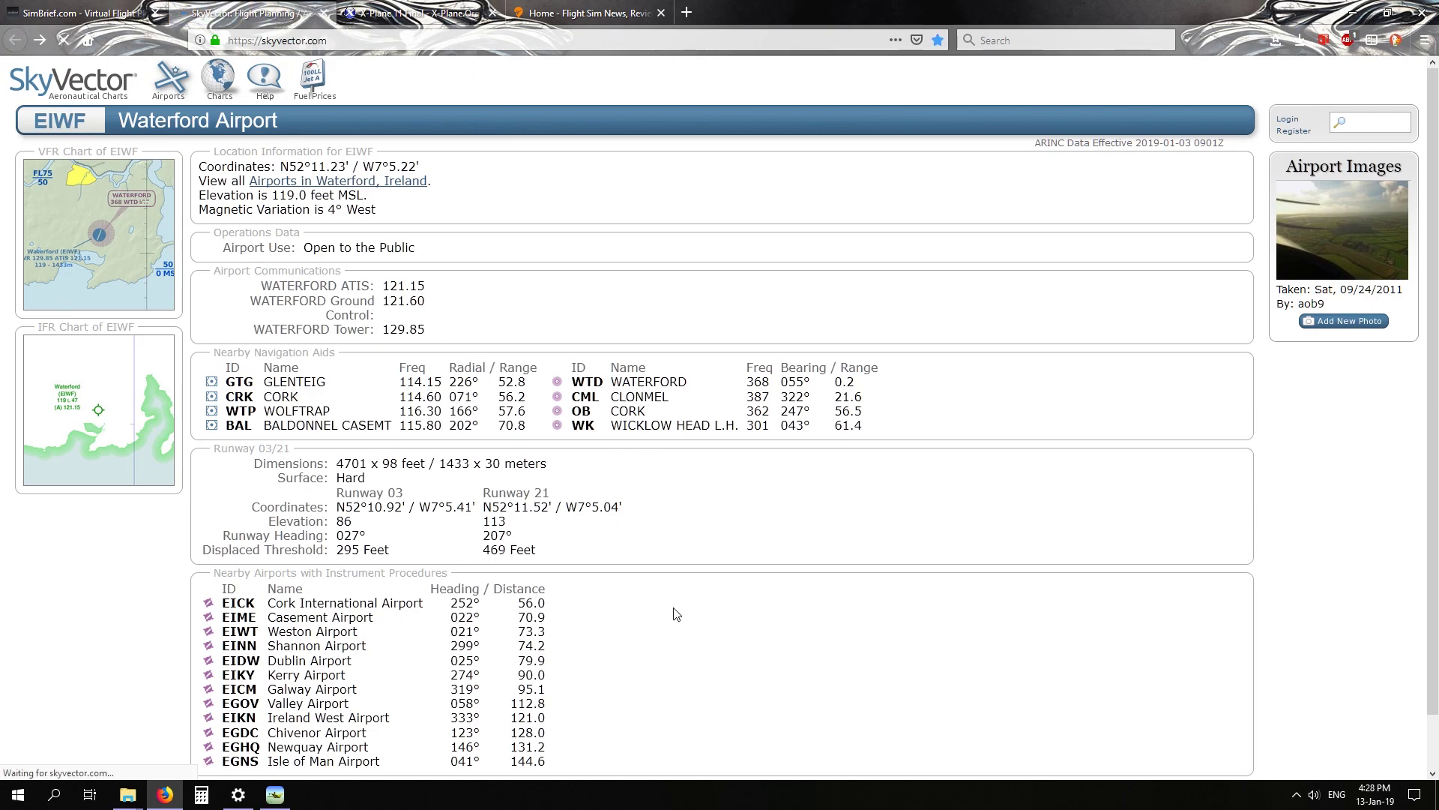
{"action": "left_click", "coordinate": [229, 99]}
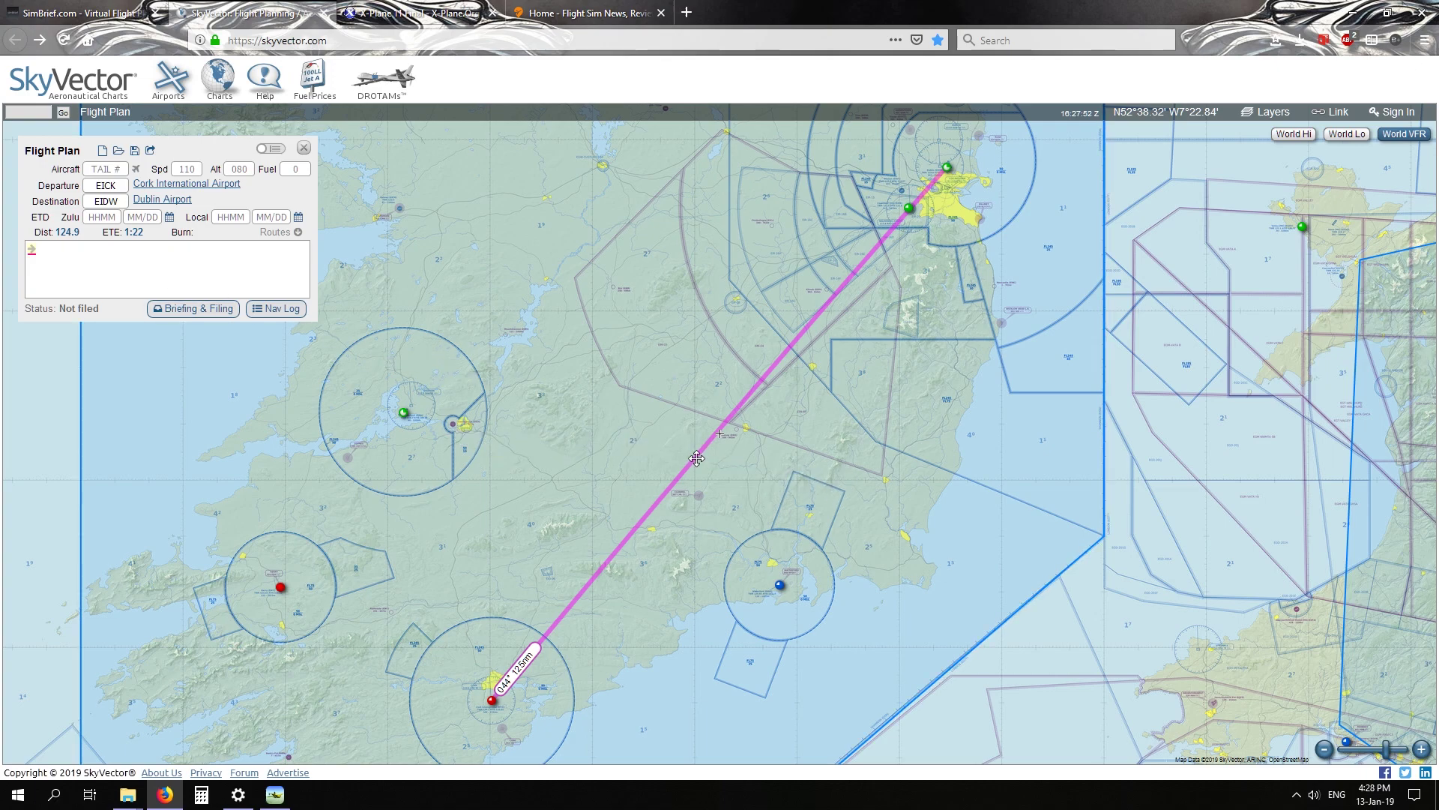
{"action": "mouse_move", "coordinate": [600, 572]}
{"action": "left_mouse_down"}
{"action": "mouse_move", "coordinate": [749, 492]}
{"action": "mouse_move", "coordinate": [780, 591]}
{"action": "left_mouse_up"}
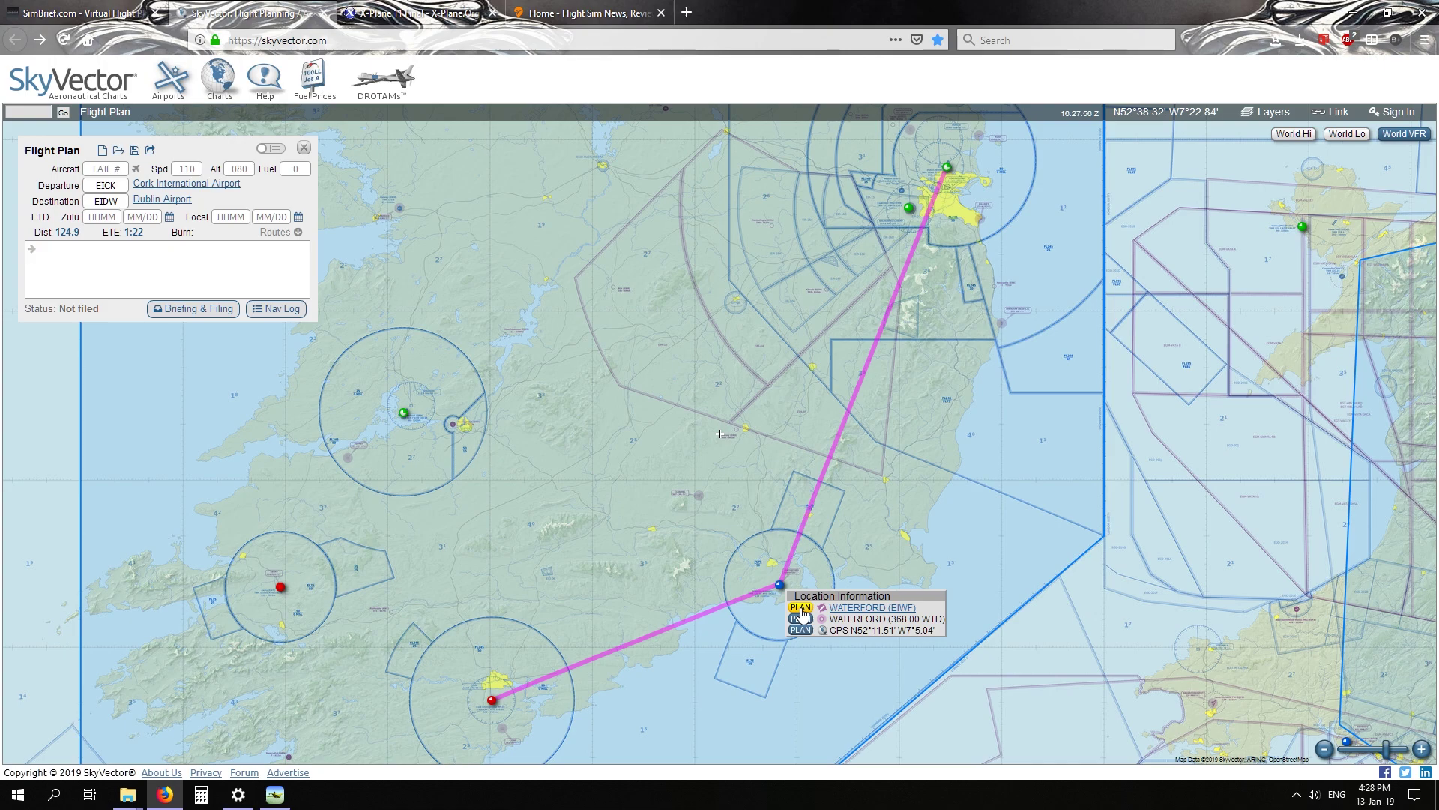
{"action": "left_click", "coordinate": [801, 609]}
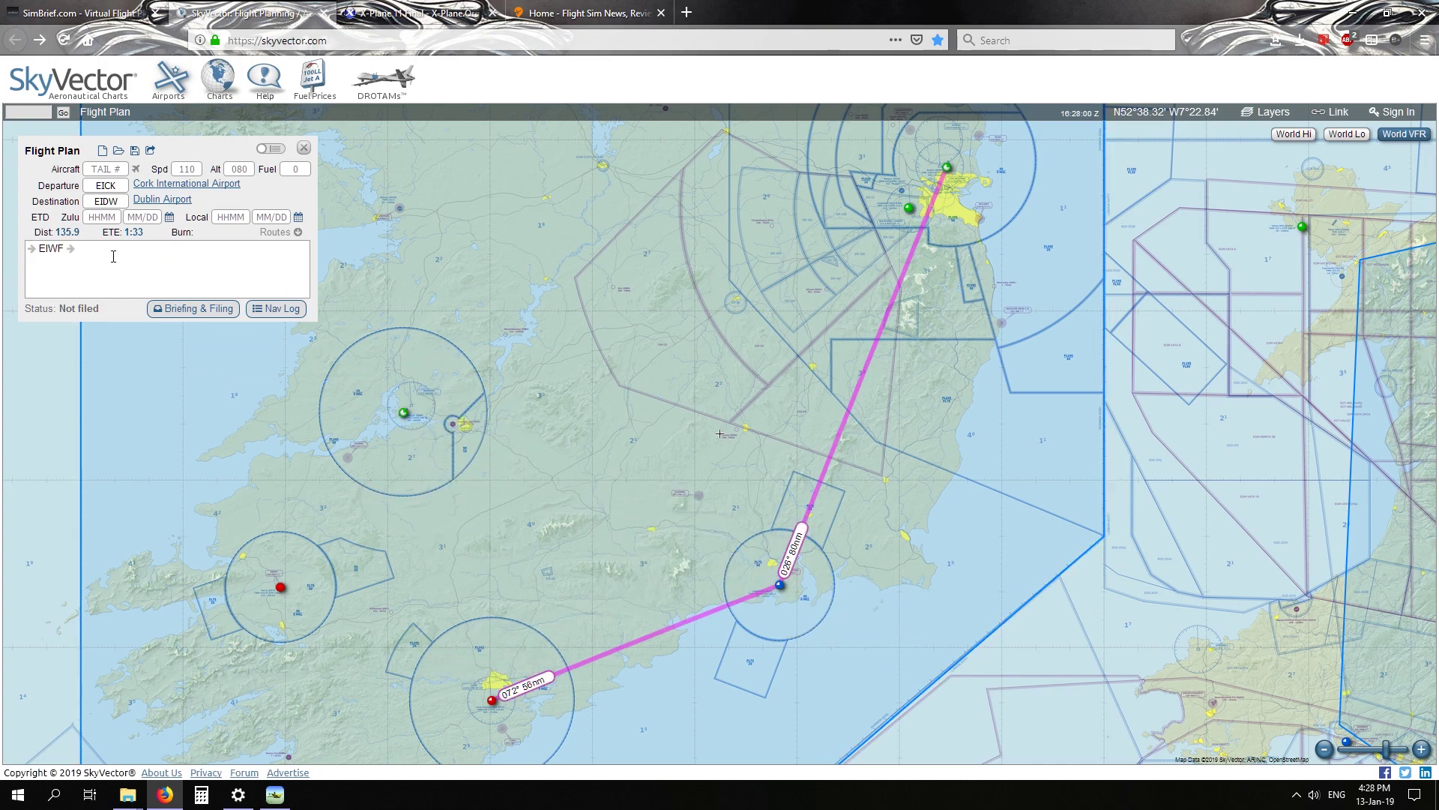
Pan the chart east across the Irish Sea to Wales and England, showing the EGTT SIGMET area.
{"action": "left_click_drag", "start_coordinate": [829, 232], "coordinate": [641, 363]}
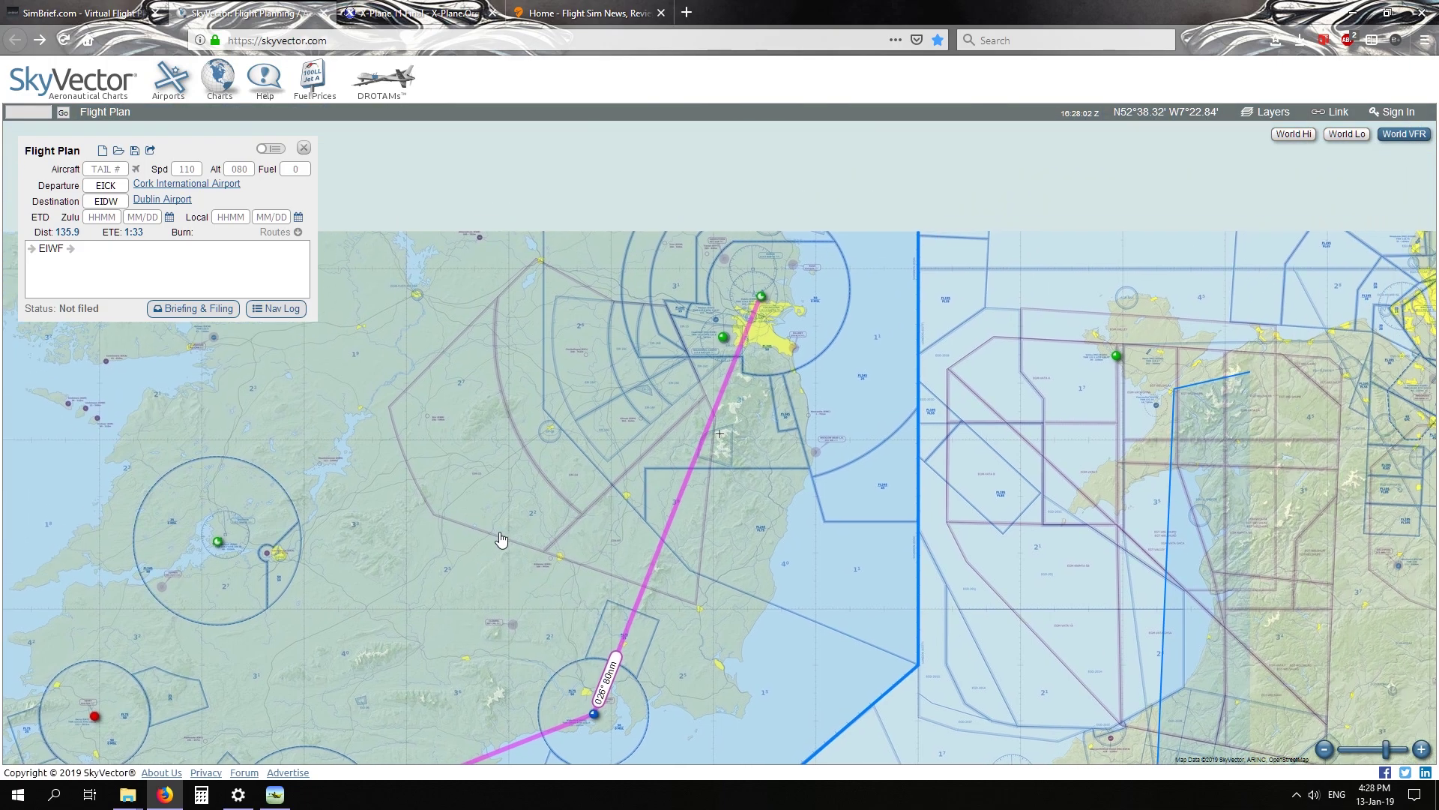
{"action": "scroll", "coordinate": [642, 362], "scroll_direction": "up", "scroll_amount": 1}
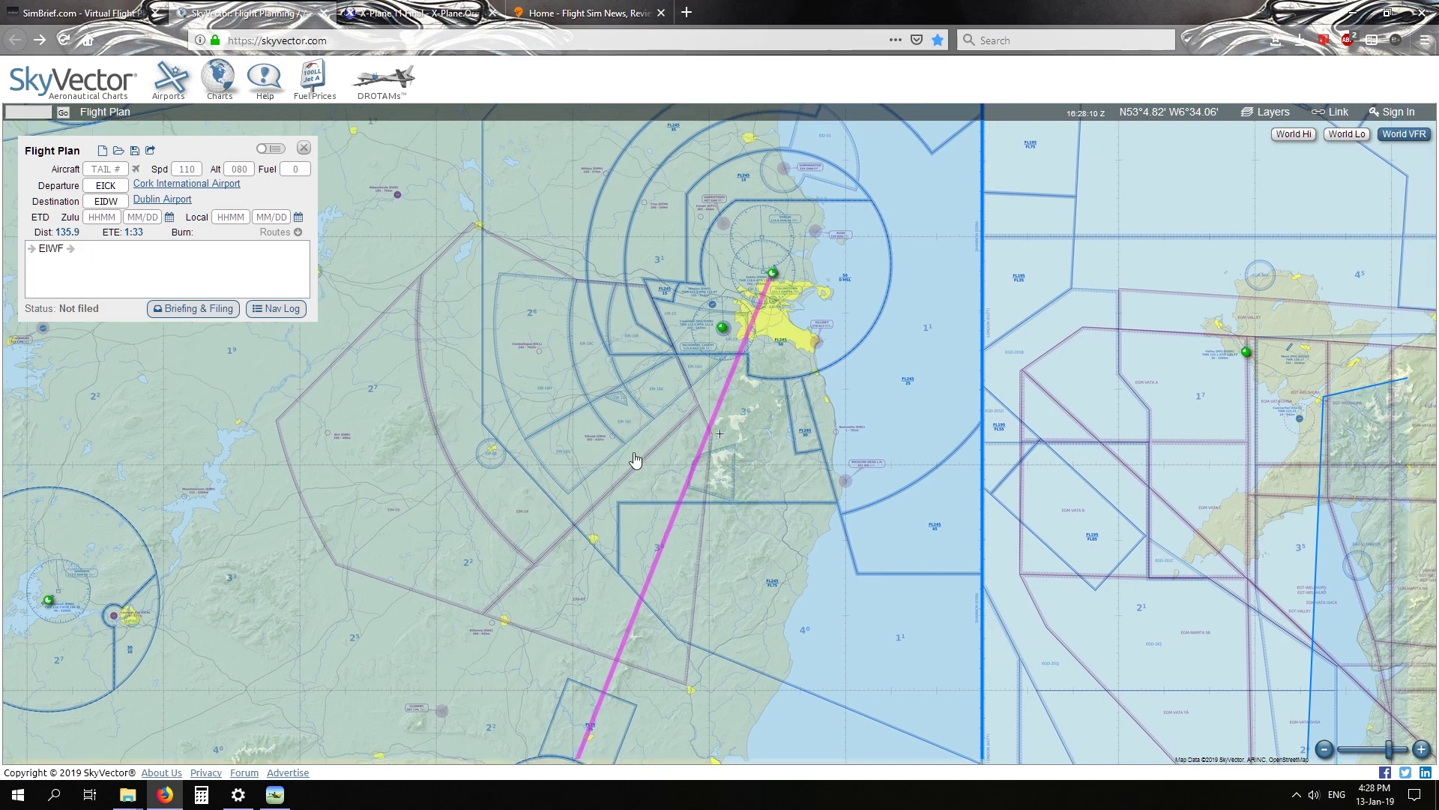
{"action": "left_click_drag", "start_coordinate": [632, 460], "coordinate": [376, 449]}
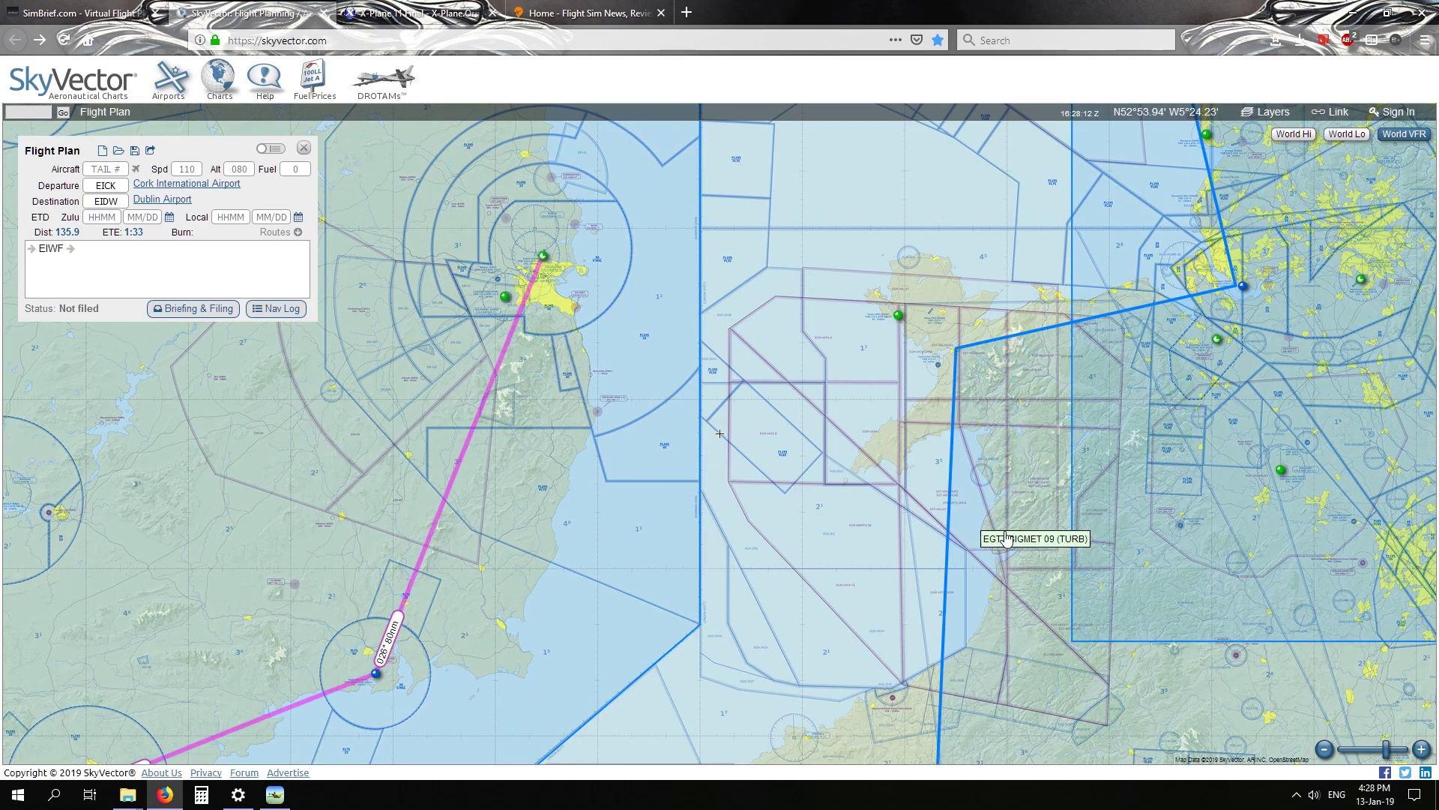
{"action": "left_click_drag", "start_coordinate": [970, 521], "coordinate": [675, 418]}
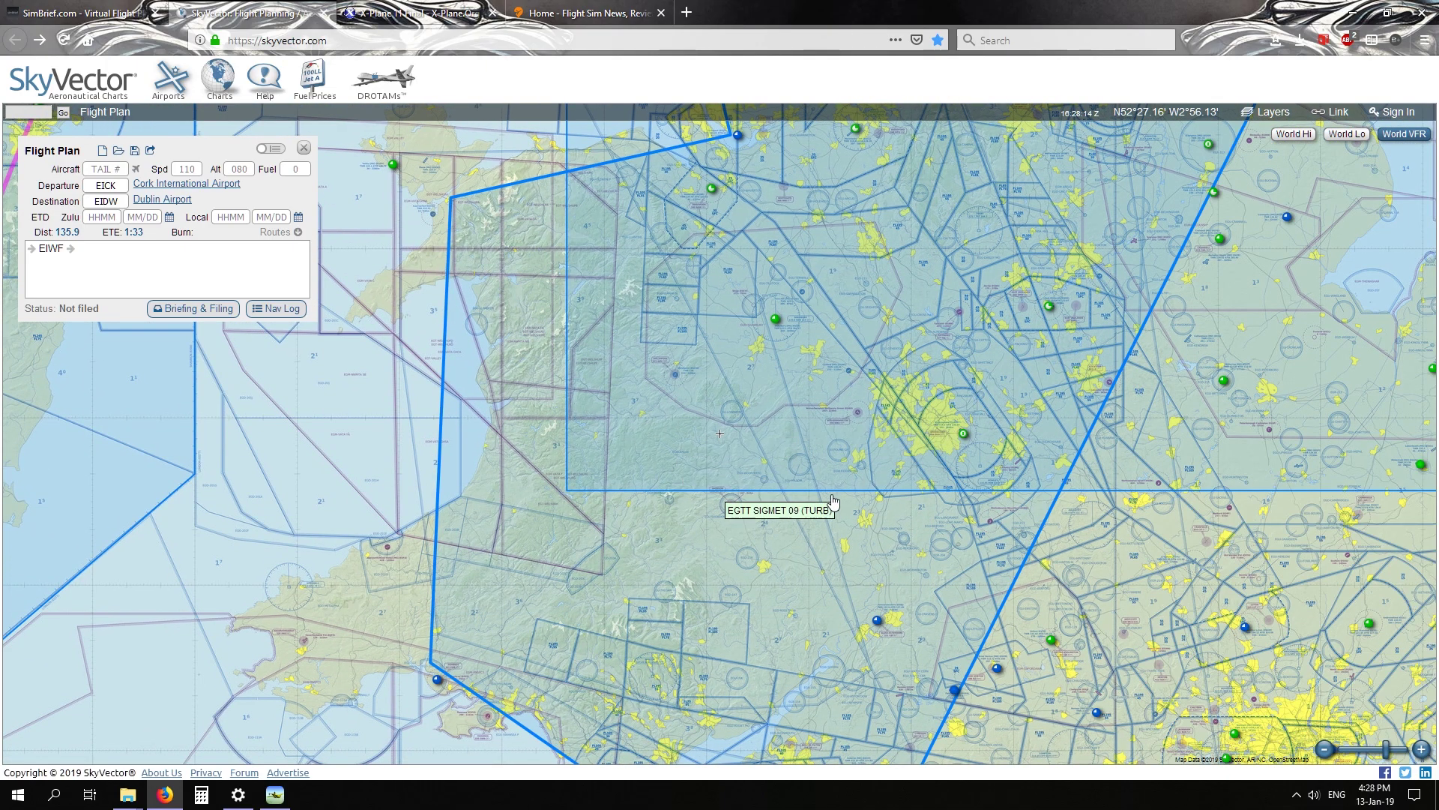
{"action": "scroll", "coordinate": [633, 463], "scroll_direction": "down", "scroll_amount": 1}
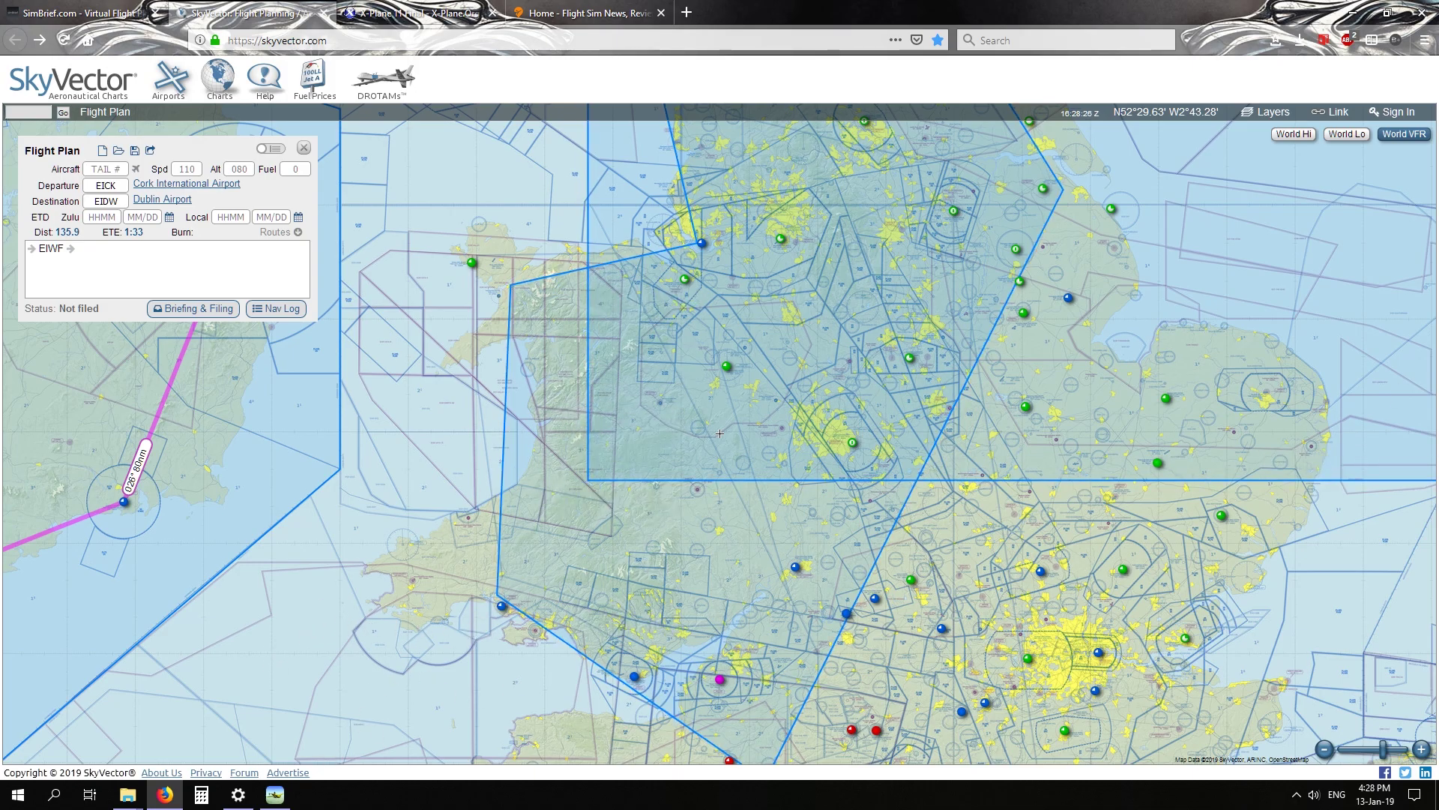
{"action": "key", "text": "alt+Tab"}
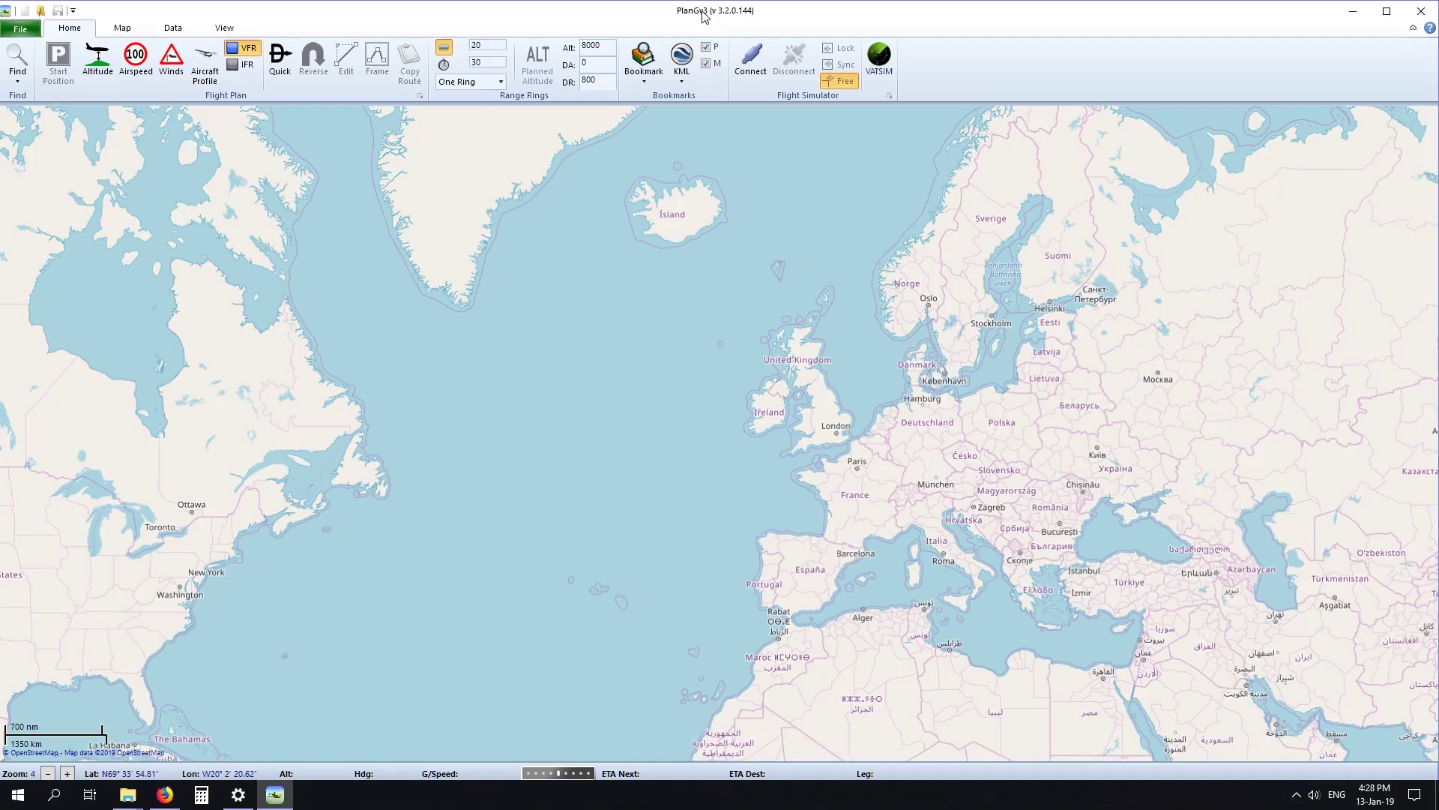
Maximise PlanG and zoom the map in on Dublin and the Irish Sea.
{"action": "double_click", "coordinate": [705, 15]}
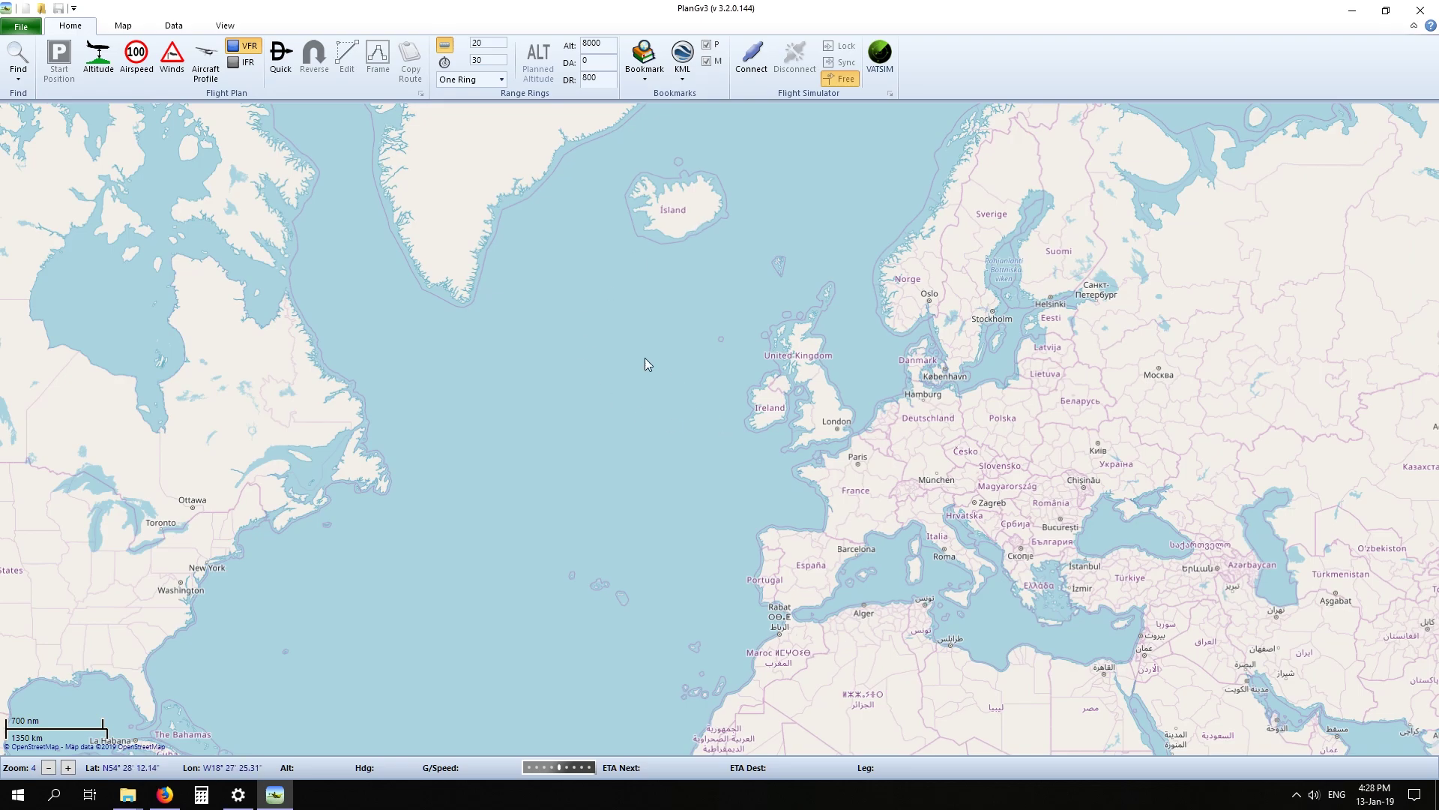
{"action": "left_click_drag", "start_coordinate": [646, 360], "coordinate": [552, 403]}
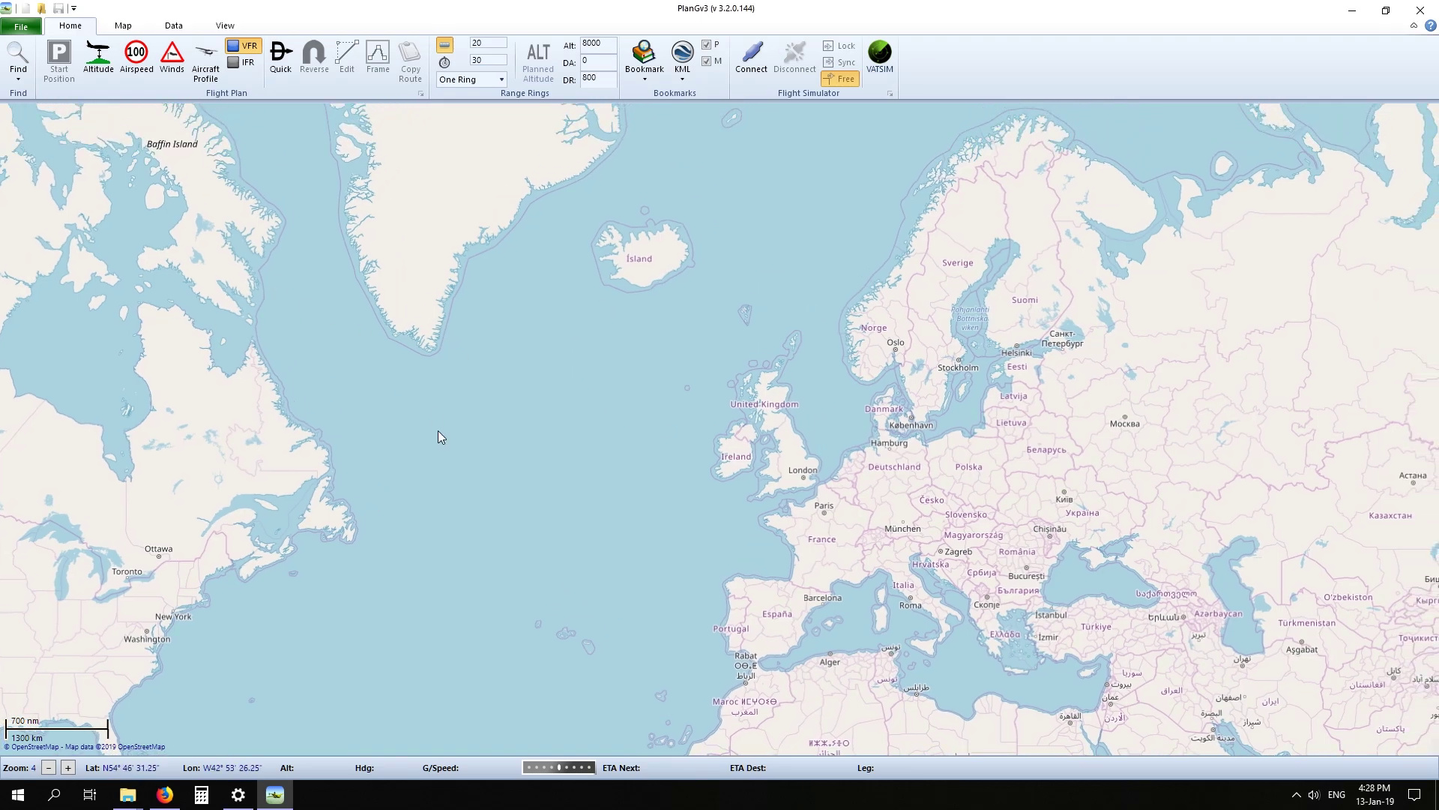
{"action": "left_click_drag", "start_coordinate": [440, 437], "coordinate": [369, 358]}
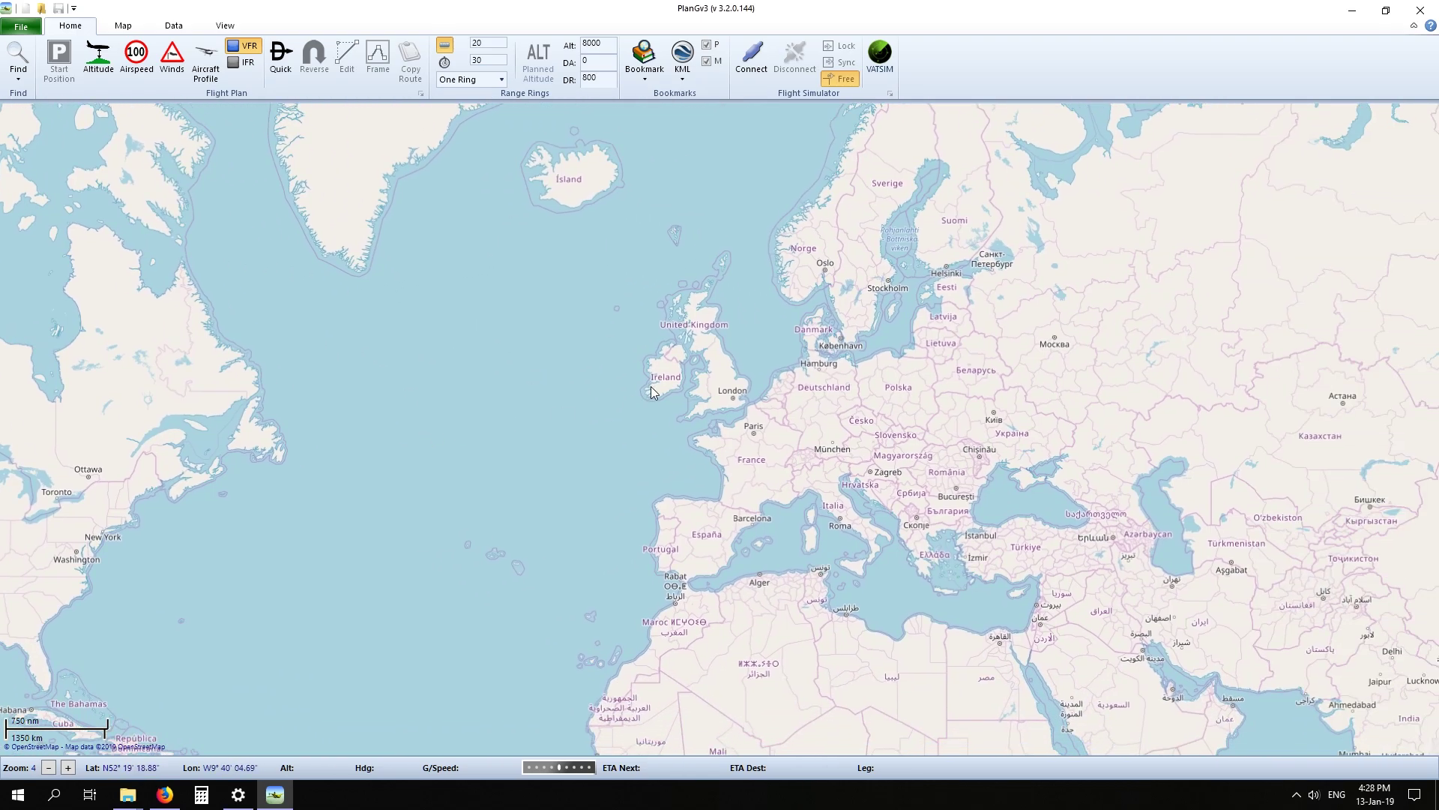
{"action": "scroll", "coordinate": [564, 408], "scroll_direction": "up", "scroll_amount": 1}
{"action": "scroll", "coordinate": [749, 420], "scroll_direction": "up", "scroll_amount": 1}
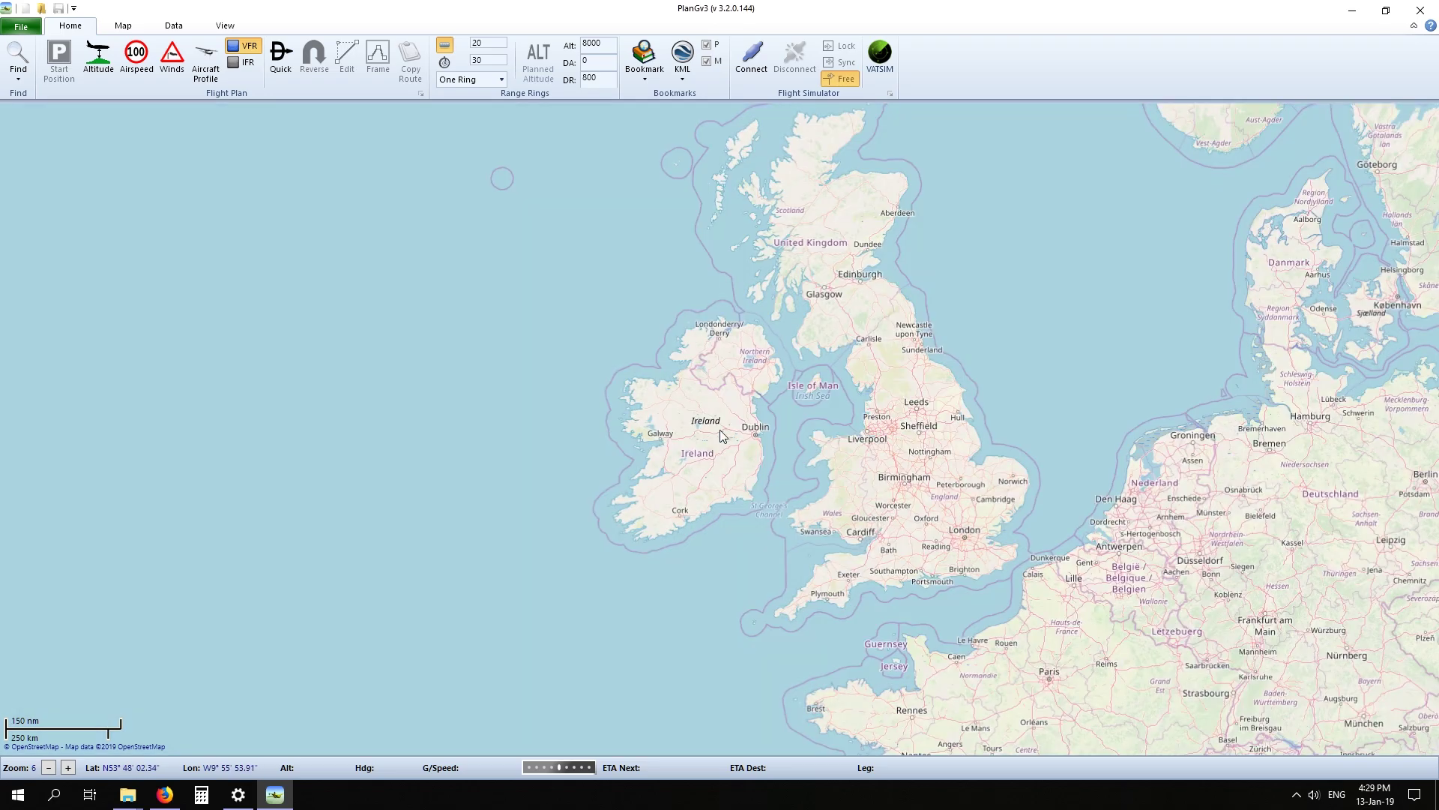
{"action": "scroll", "coordinate": [527, 404], "scroll_direction": "up", "scroll_amount": 1}
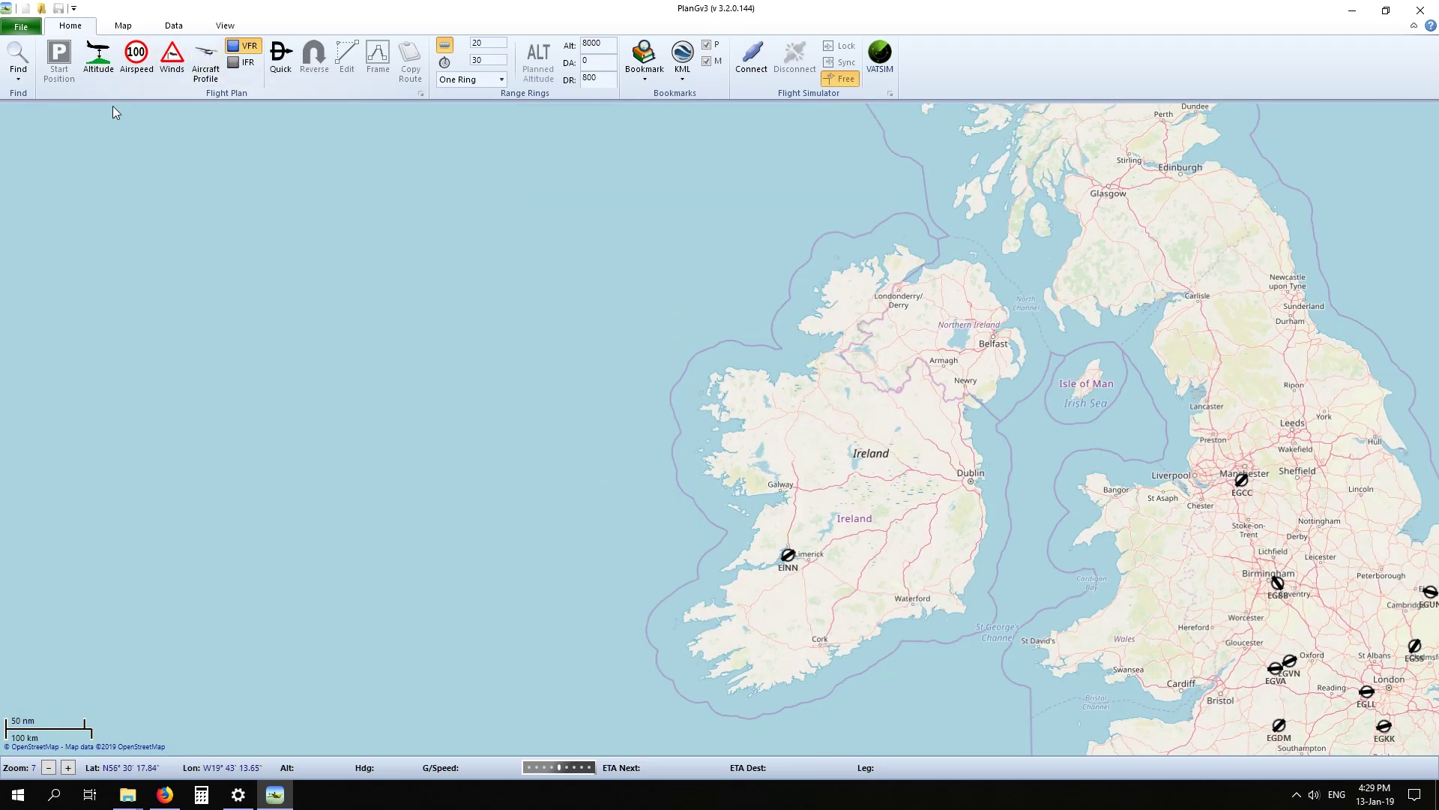
{"action": "left_click_drag", "start_coordinate": [482, 338], "coordinate": [320, 303]}
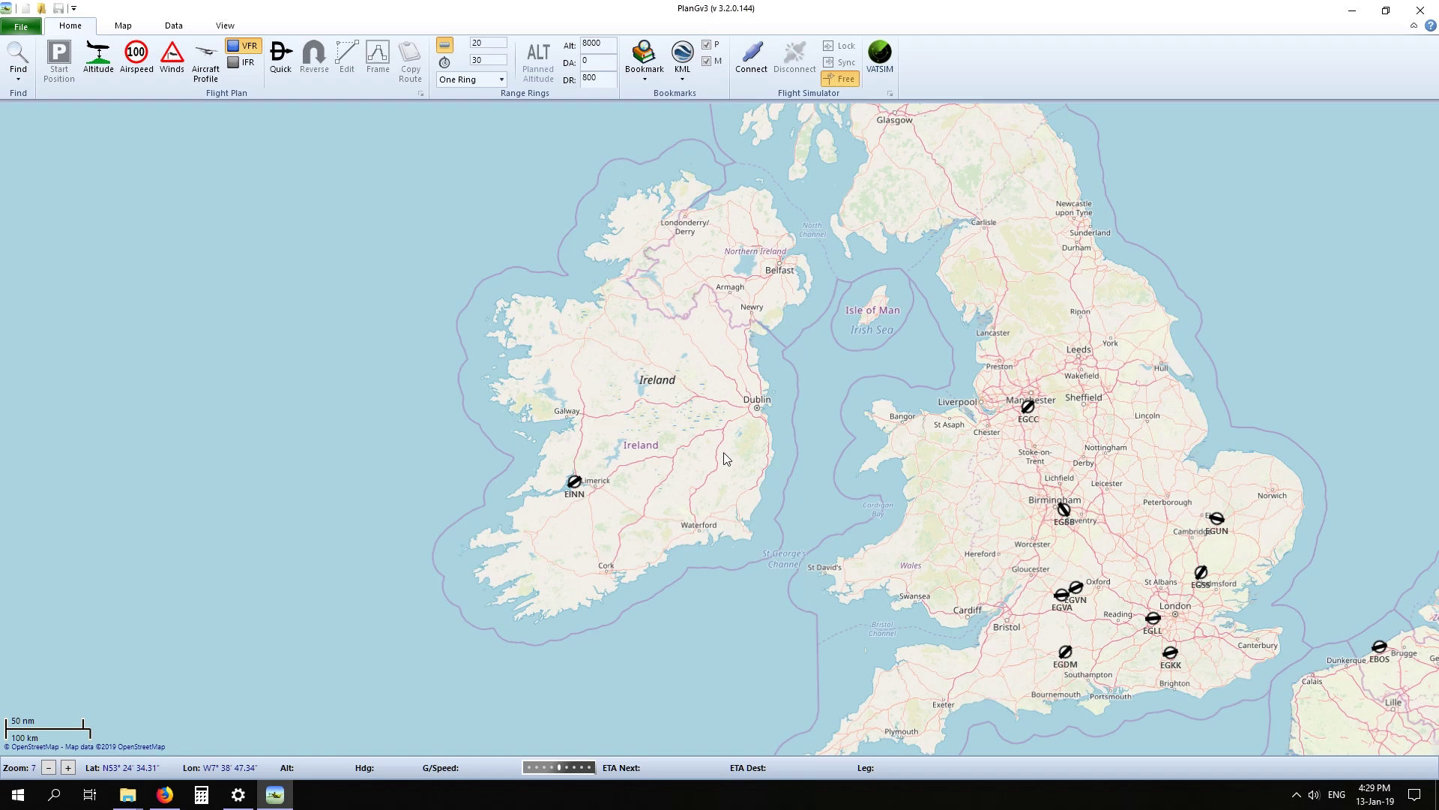
{"action": "scroll", "coordinate": [724, 458], "scroll_direction": "up", "scroll_amount": 1}
{"action": "scroll", "coordinate": [721, 436], "scroll_direction": "up", "scroll_amount": 1}
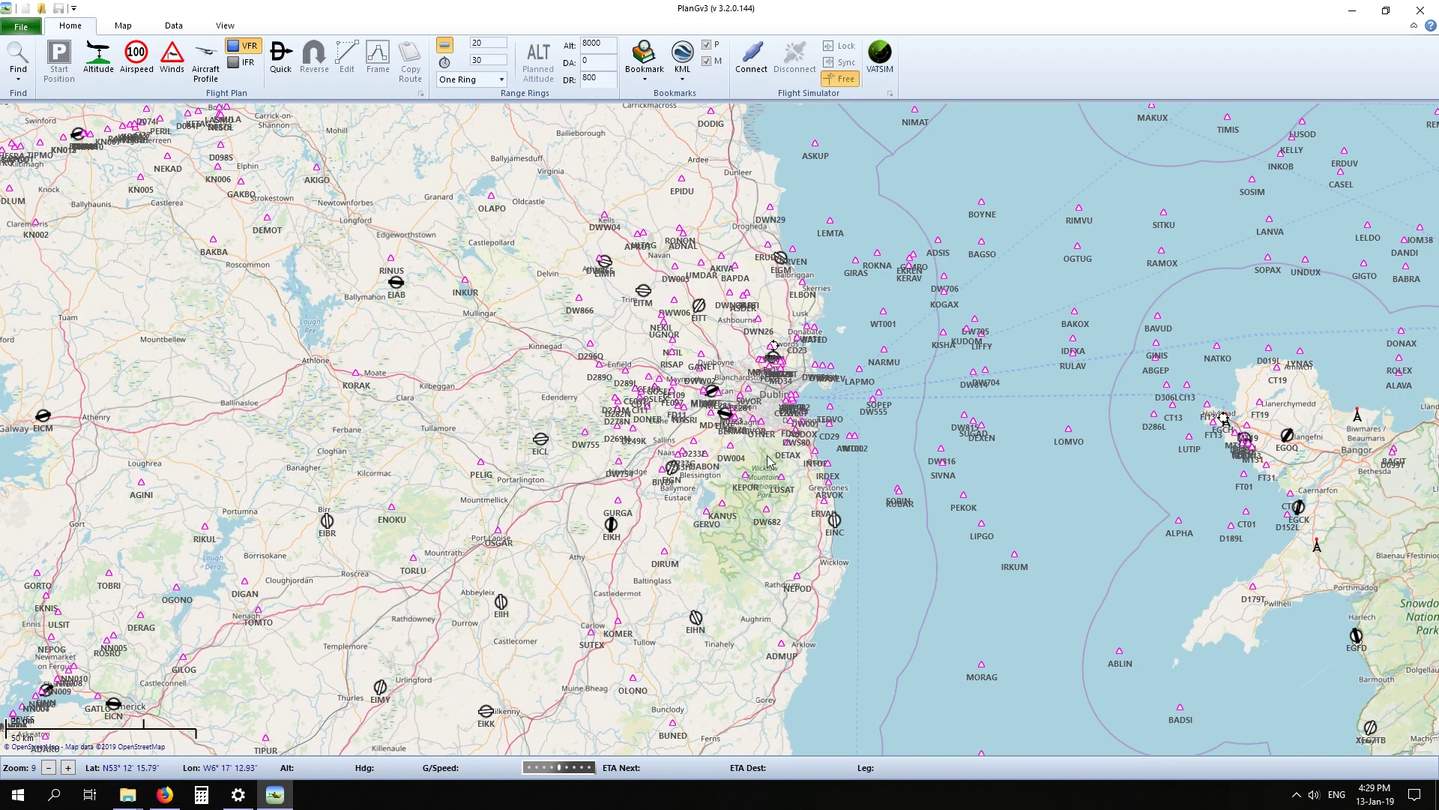
{"action": "scroll", "coordinate": [666, 427], "scroll_direction": "up", "scroll_amount": 1}
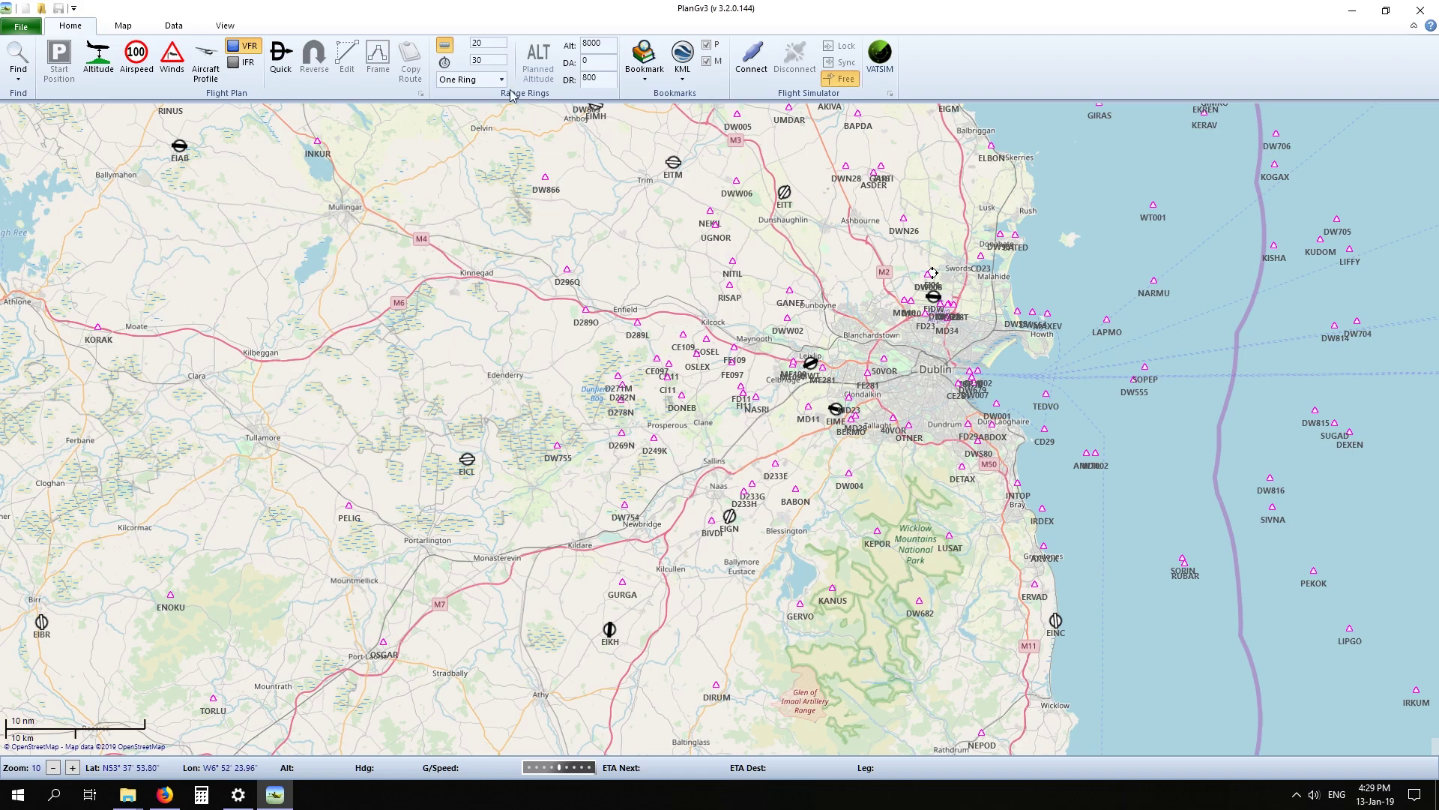
Switch the flight plan type from VFR to IFR.
{"action": "left_click", "coordinate": [243, 63]}
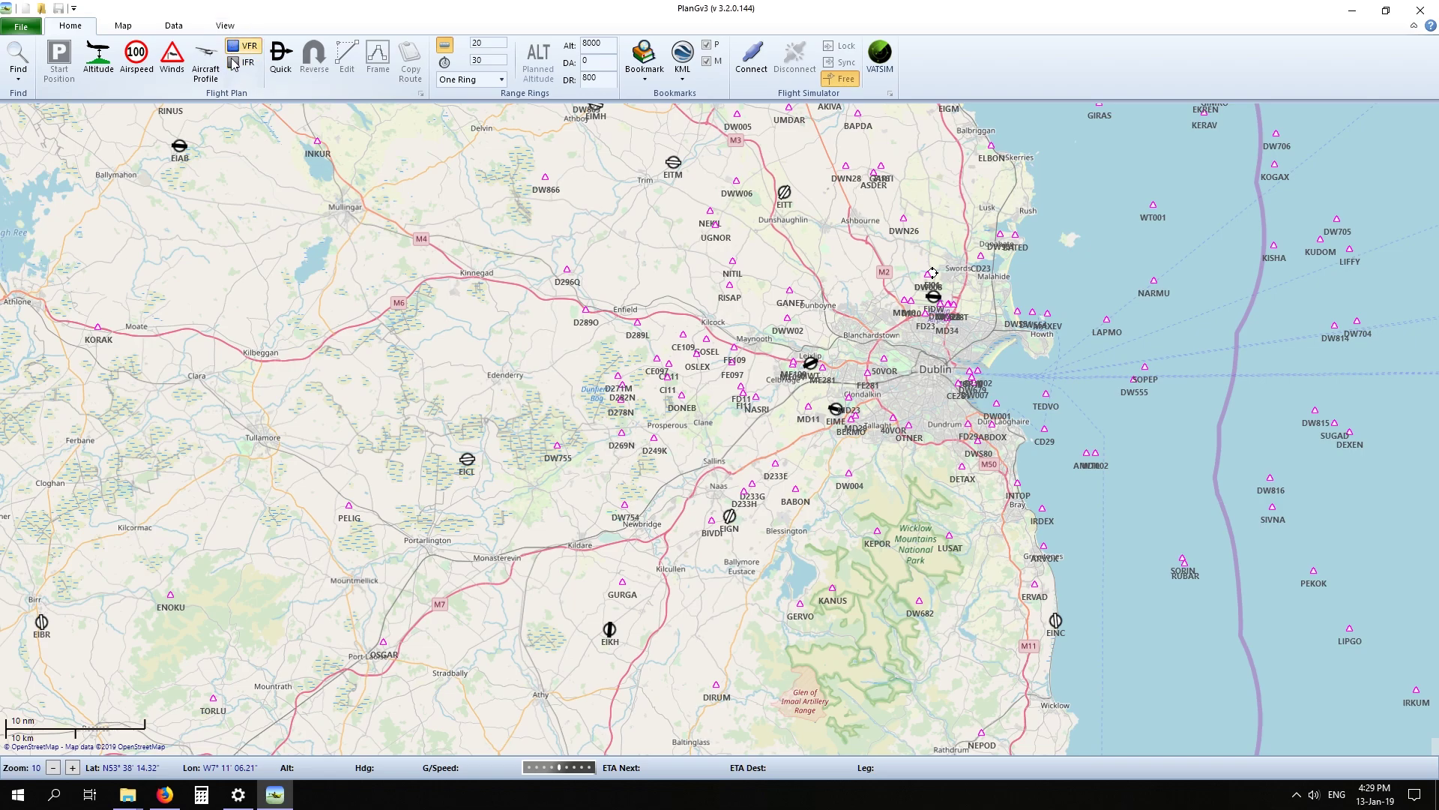
{"action": "scroll", "coordinate": [236, 64], "scroll_direction": "down", "scroll_amount": 3}
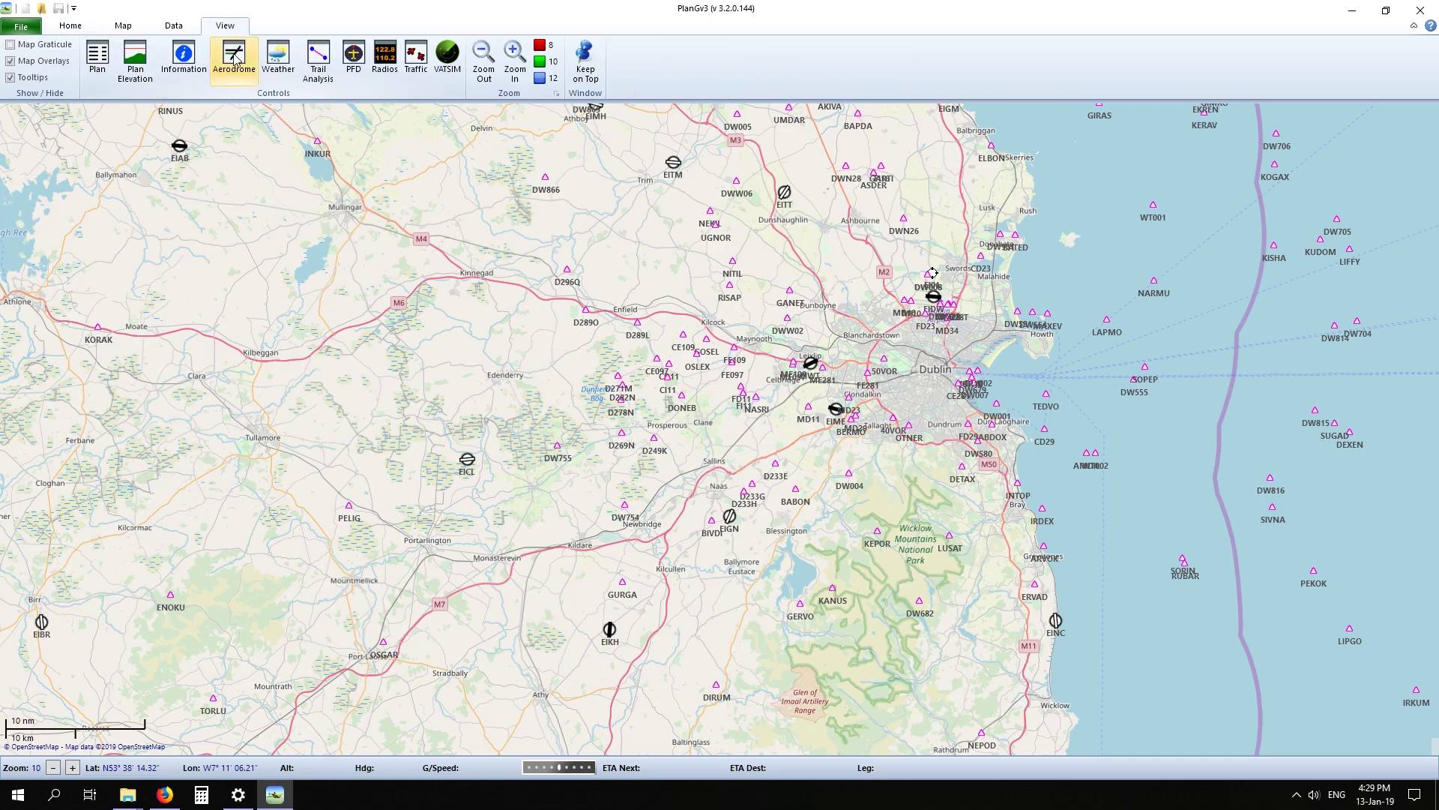
{"action": "left_click", "coordinate": [84, 28]}
{"action": "scroll", "coordinate": [839, 349], "scroll_direction": "down", "scroll_amount": 1}
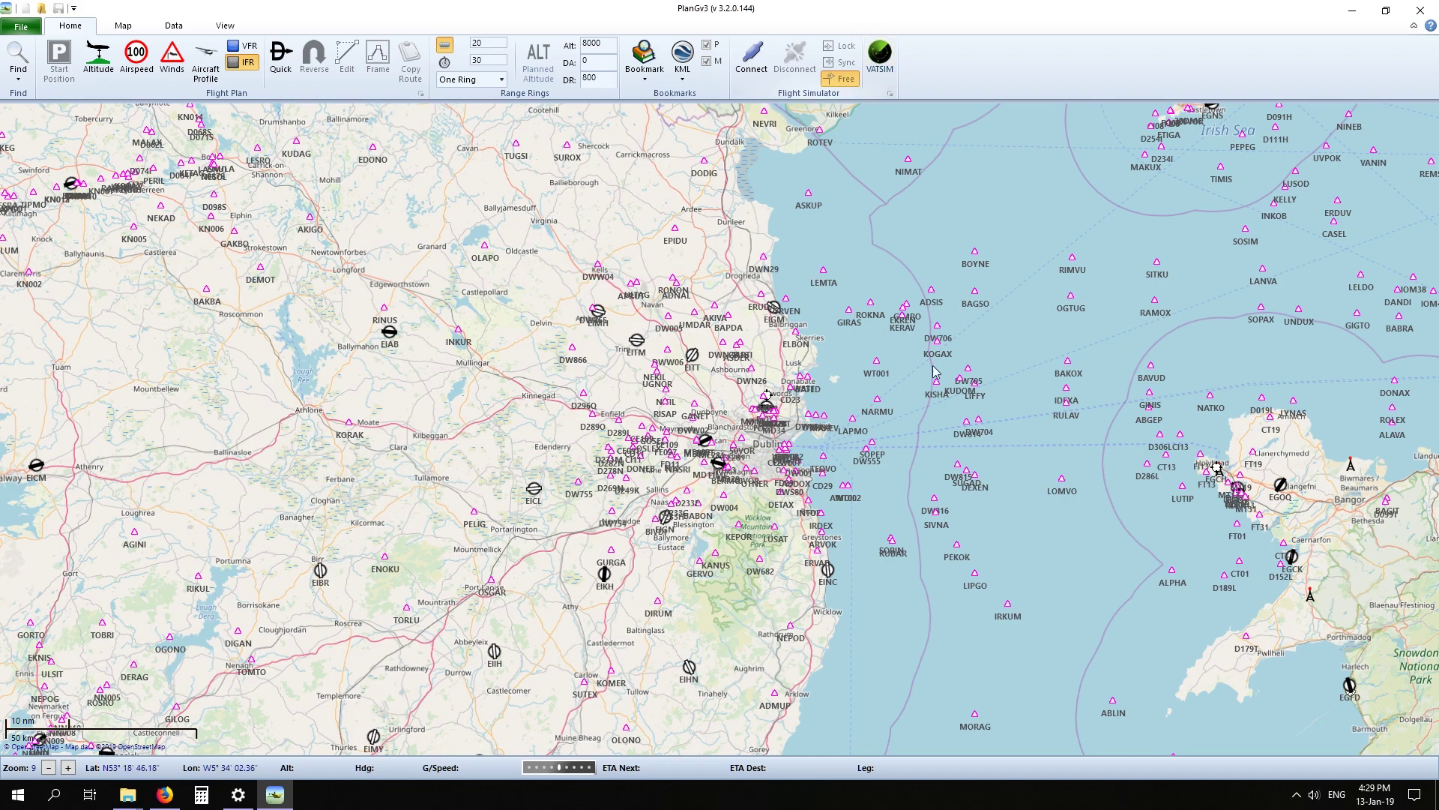
Pan and zoom the map across southern England to Chichester Harbour and Thorney Island.
{"action": "scroll", "coordinate": [719, 437], "scroll_direction": "down", "scroll_amount": 1}
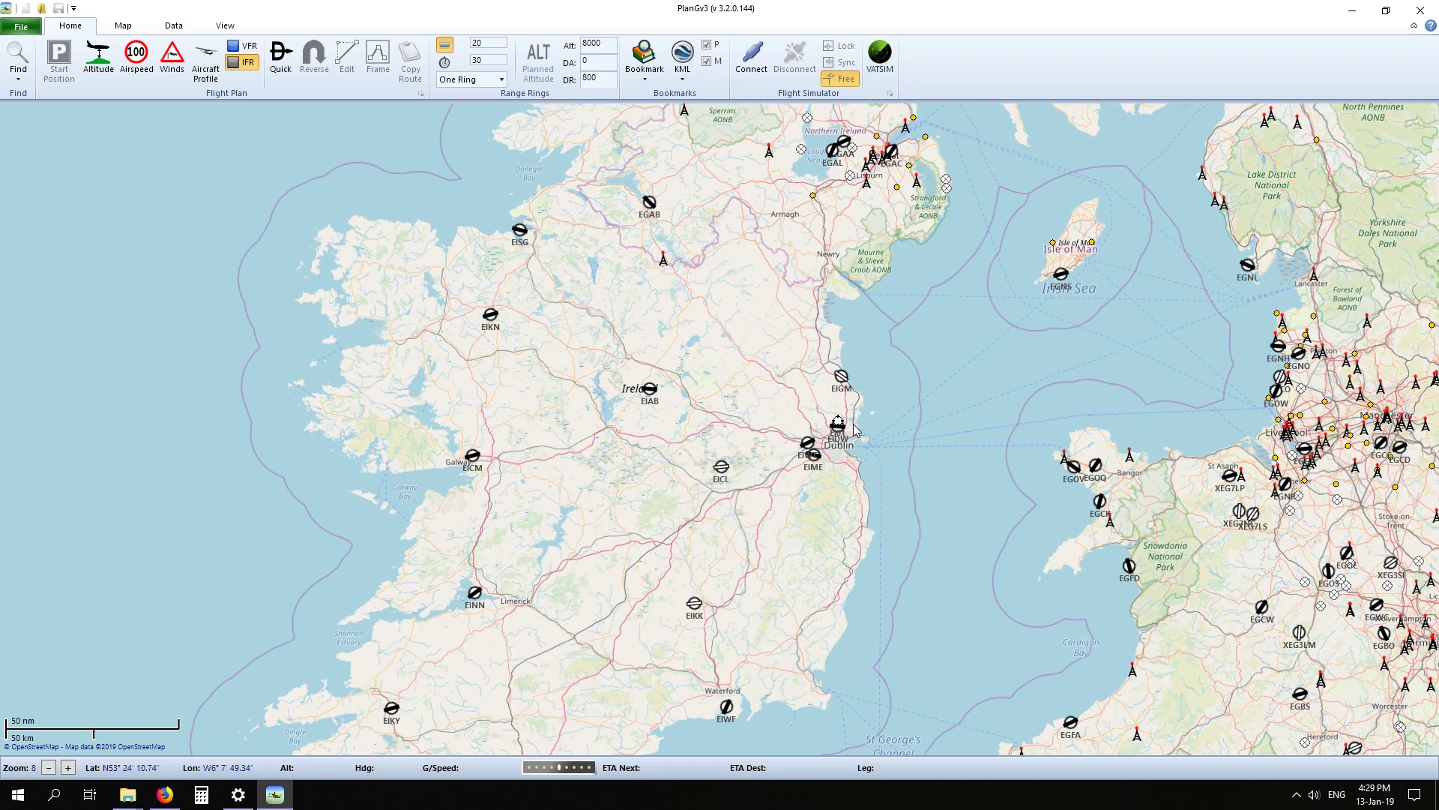
{"action": "left_click_drag", "start_coordinate": [785, 495], "coordinate": [616, 410]}
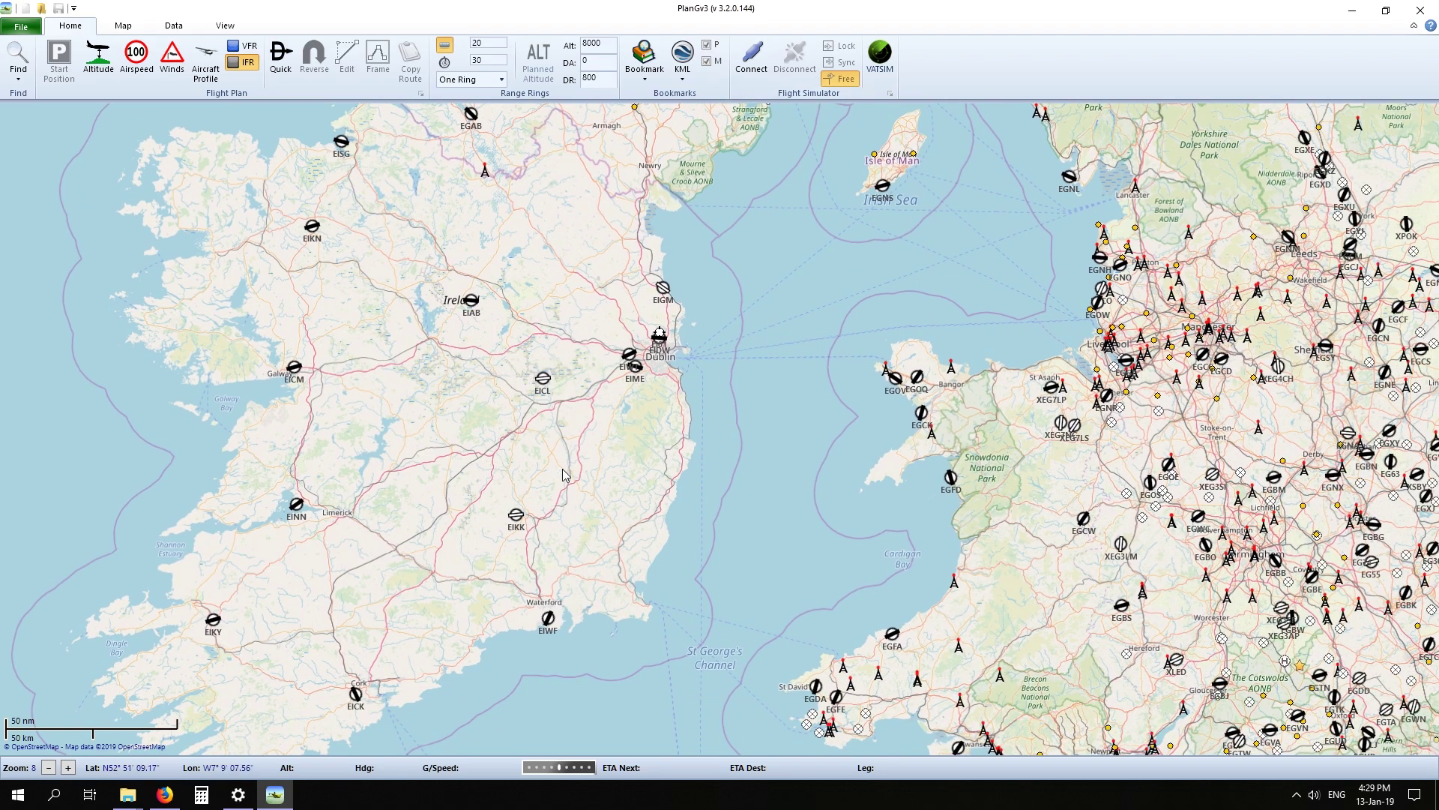
{"action": "left_click_drag", "start_coordinate": [902, 540], "coordinate": [566, 273]}
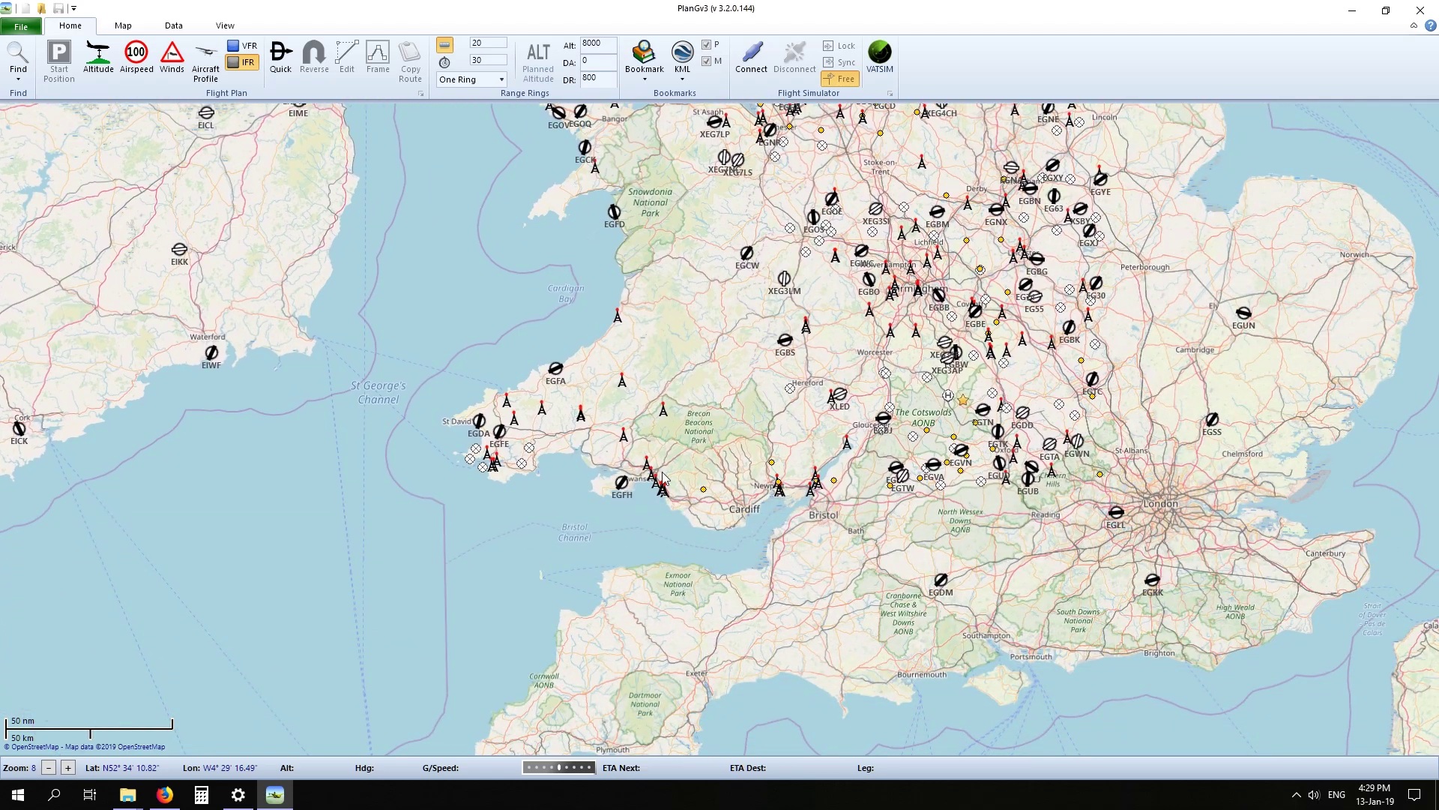
{"action": "left_click_drag", "start_coordinate": [960, 612], "coordinate": [755, 494]}
{"action": "left_click_drag", "start_coordinate": [673, 531], "coordinate": [565, 489]}
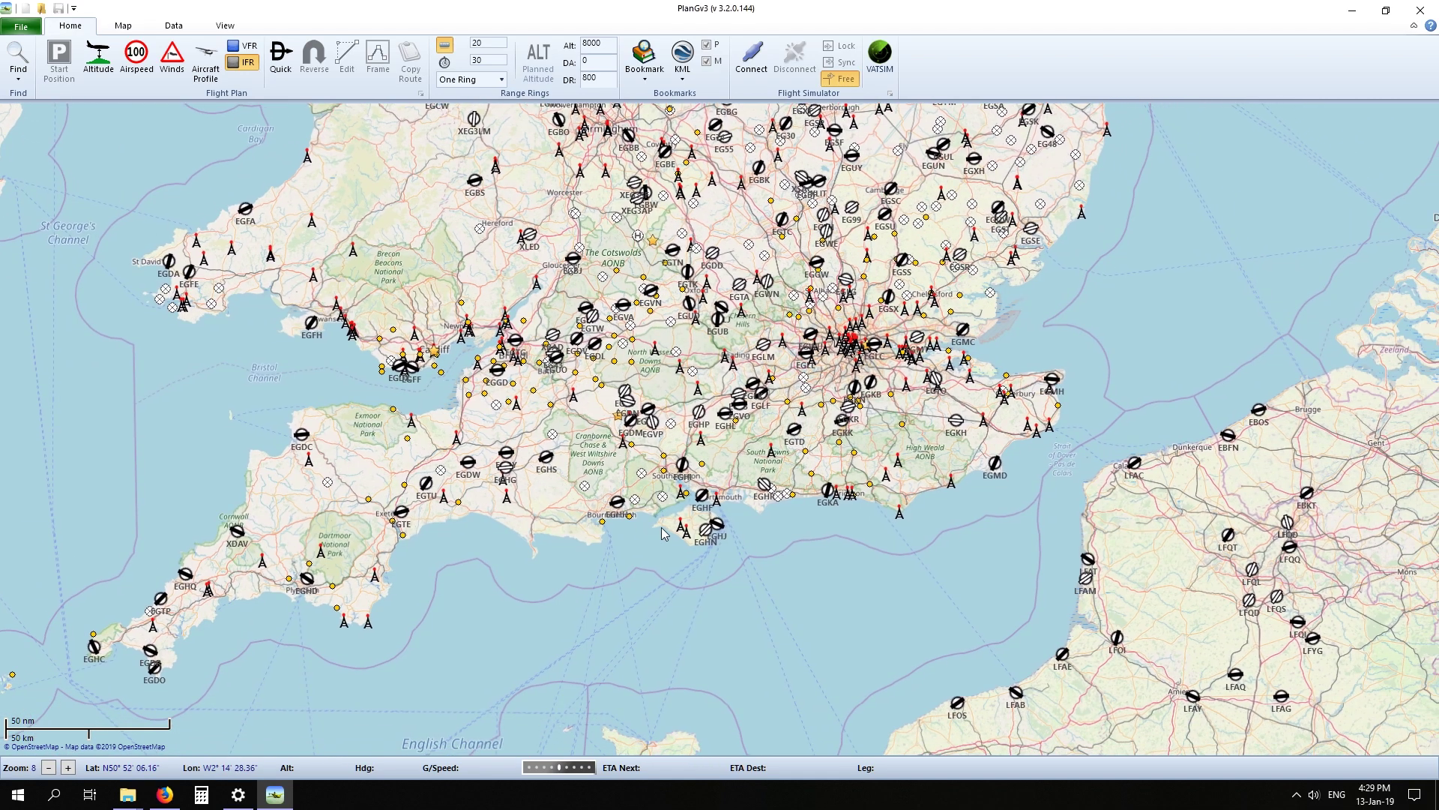
{"action": "scroll", "coordinate": [680, 517], "scroll_direction": "up", "scroll_amount": 2}
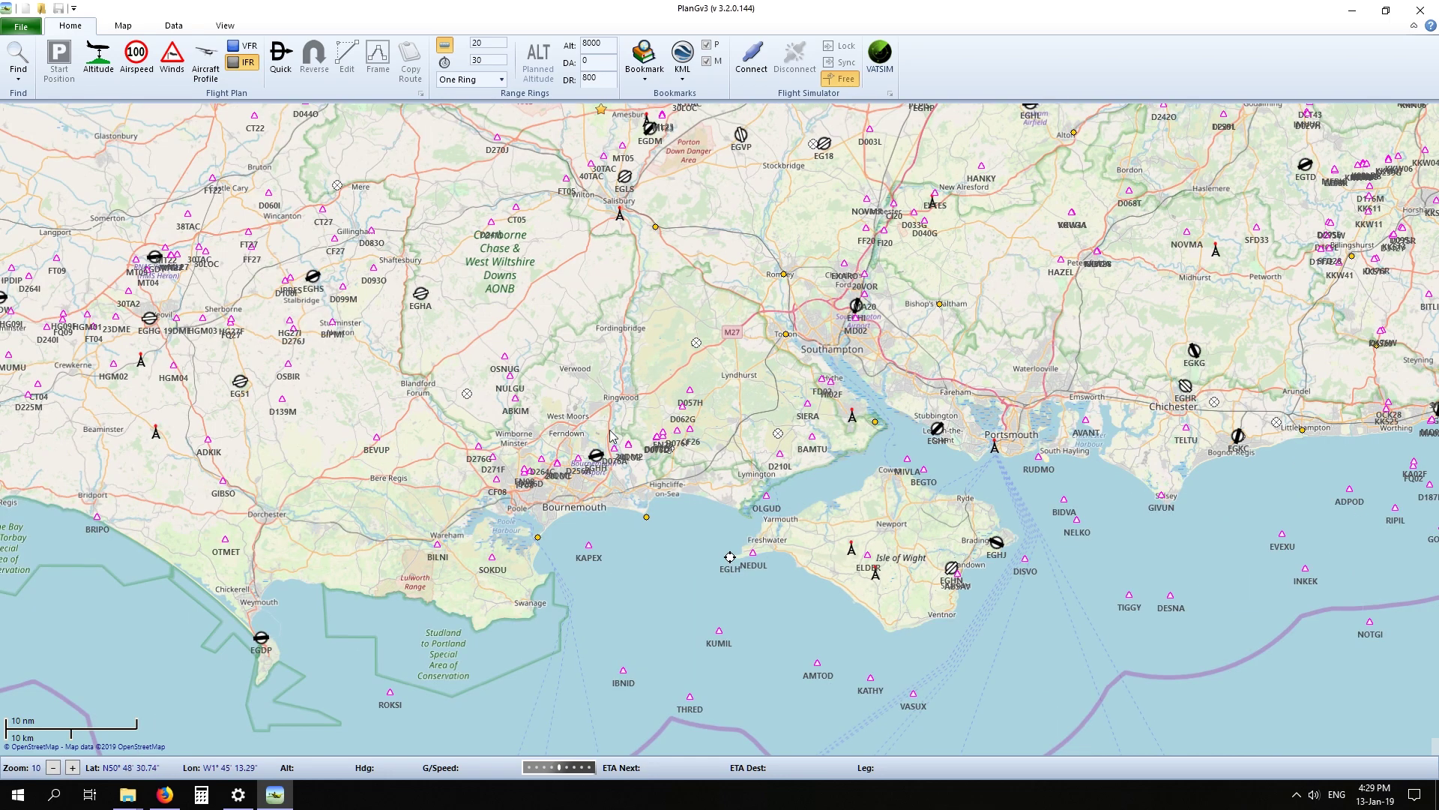
{"action": "left_click_drag", "start_coordinate": [831, 407], "coordinate": [579, 402]}
{"action": "scroll", "coordinate": [721, 435], "scroll_direction": "up", "scroll_amount": 1}
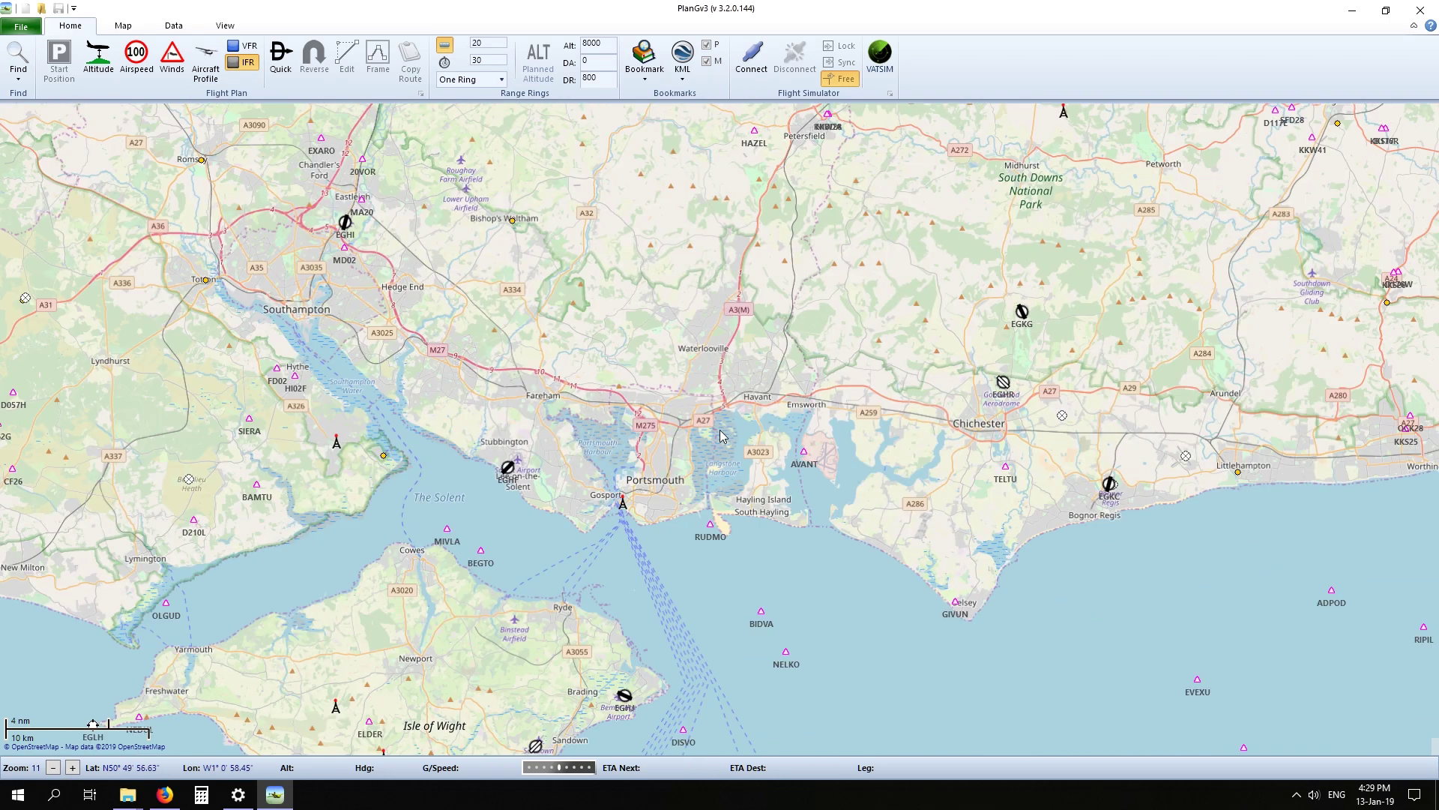
{"action": "scroll", "coordinate": [806, 450], "scroll_direction": "up", "scroll_amount": 2}
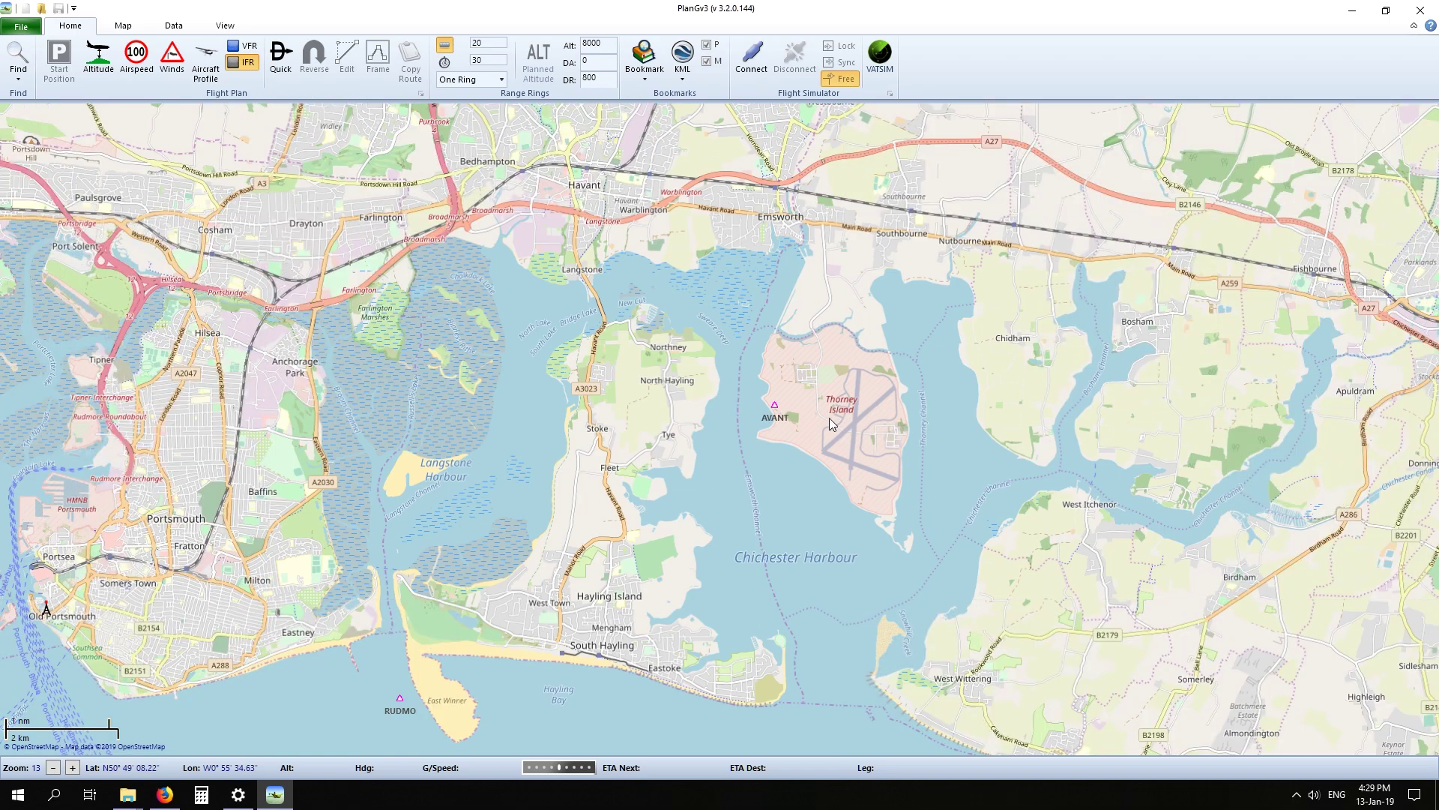
{"action": "left_click_drag", "start_coordinate": [982, 461], "coordinate": [742, 467]}
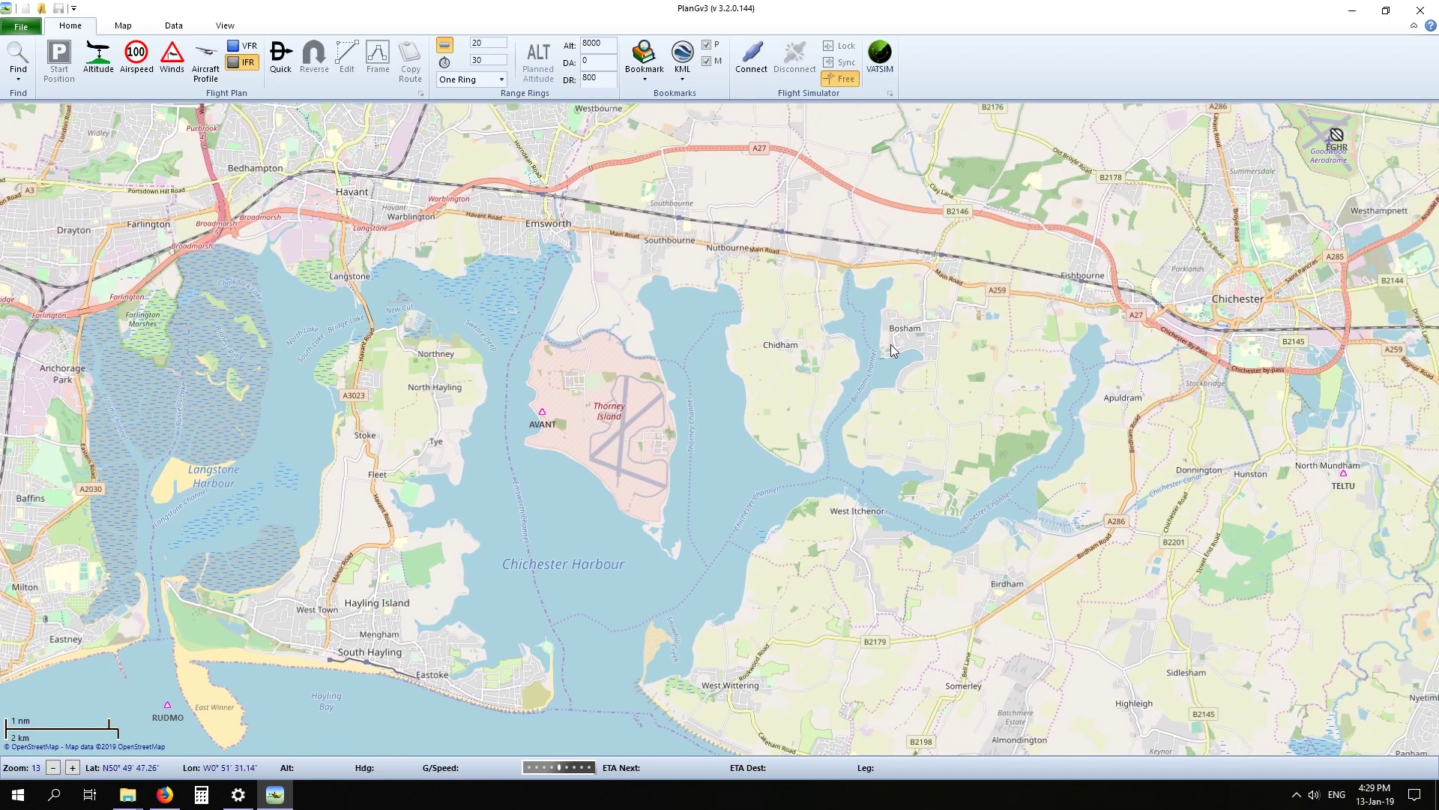
Zoom back out to show the West Country and southern England.
{"action": "scroll", "coordinate": [912, 340], "scroll_direction": "down", "scroll_amount": 3}
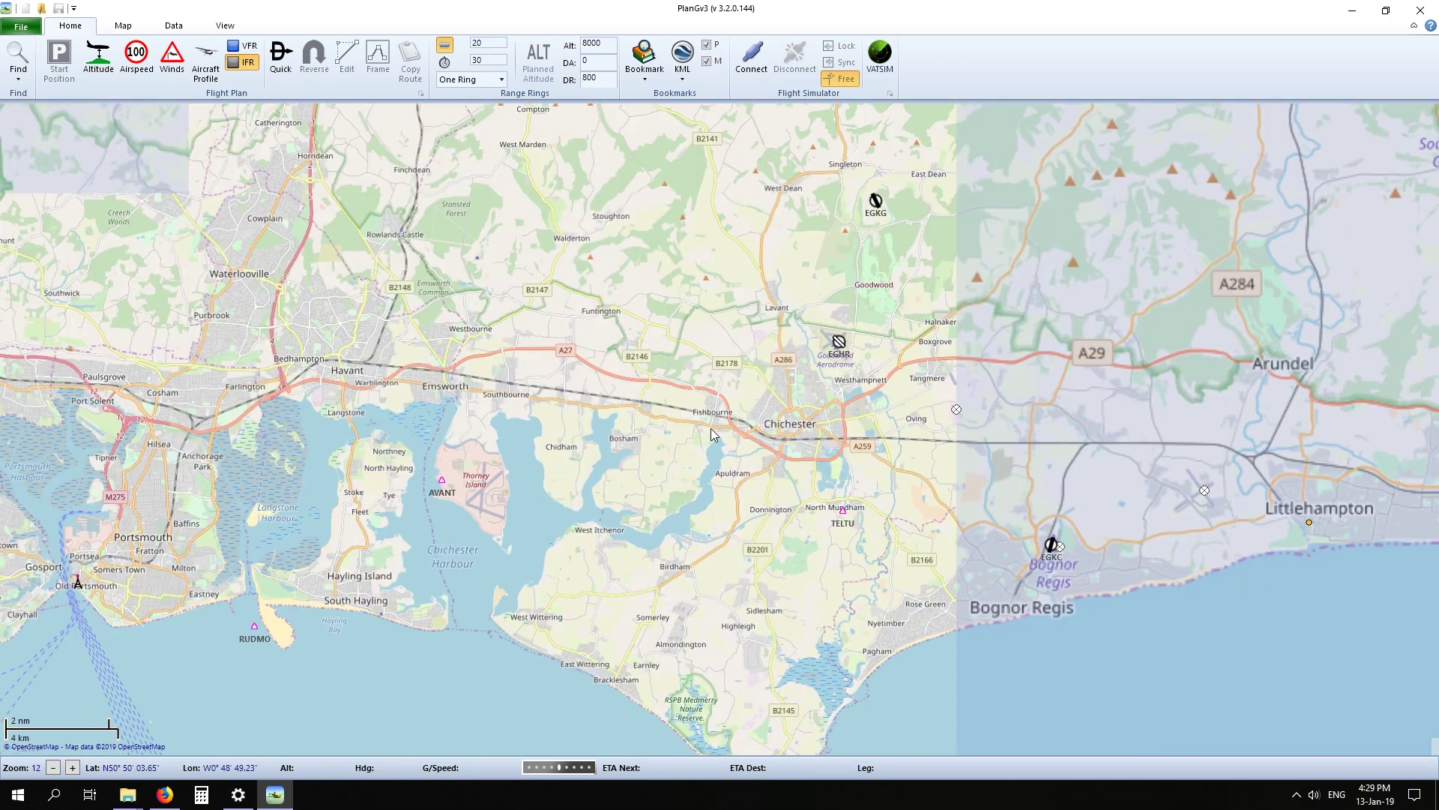
{"action": "scroll", "coordinate": [716, 420], "scroll_direction": "down", "scroll_amount": 1}
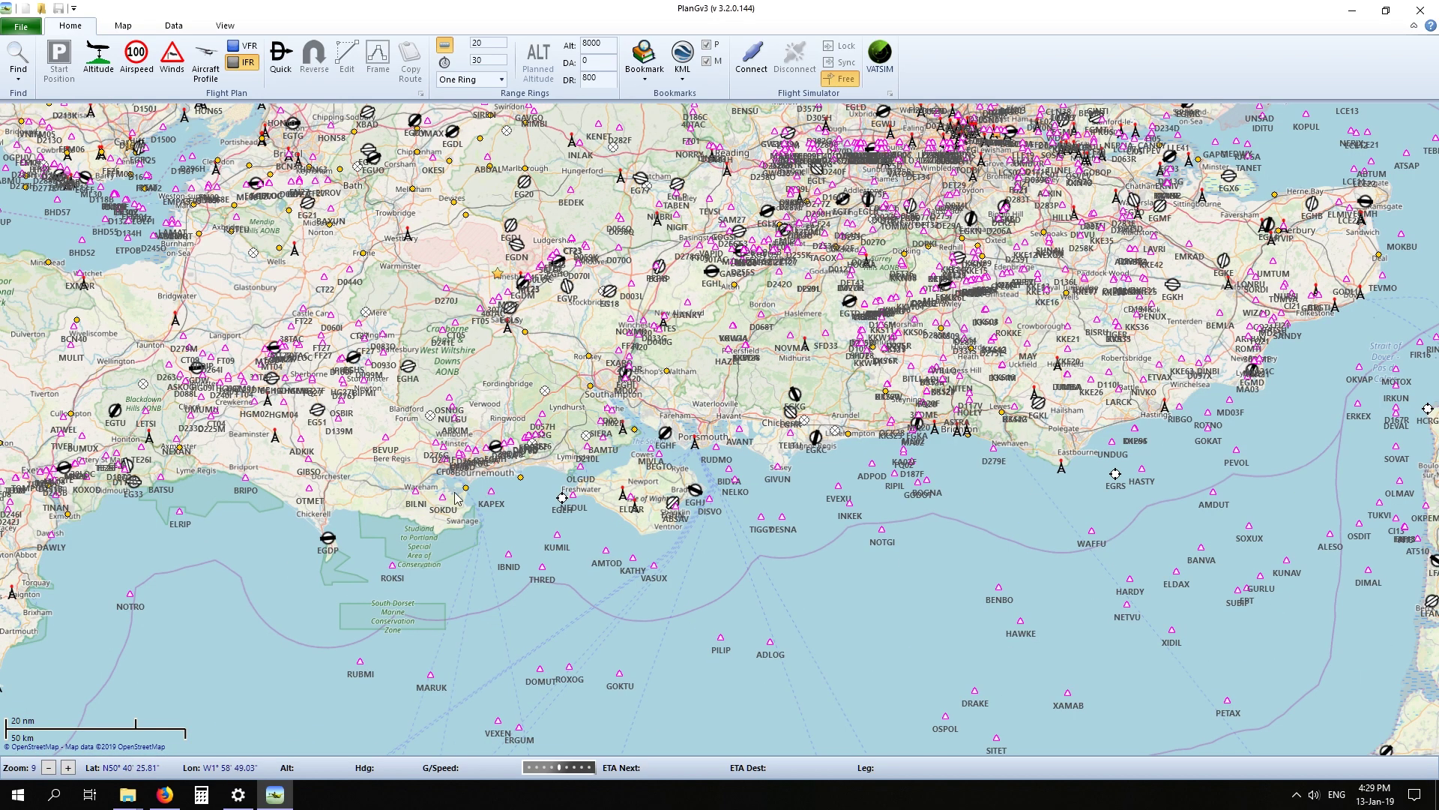
{"action": "left_click_drag", "start_coordinate": [385, 479], "coordinate": [719, 490]}
{"action": "scroll", "coordinate": [700, 500], "scroll_direction": "down", "scroll_amount": 2}
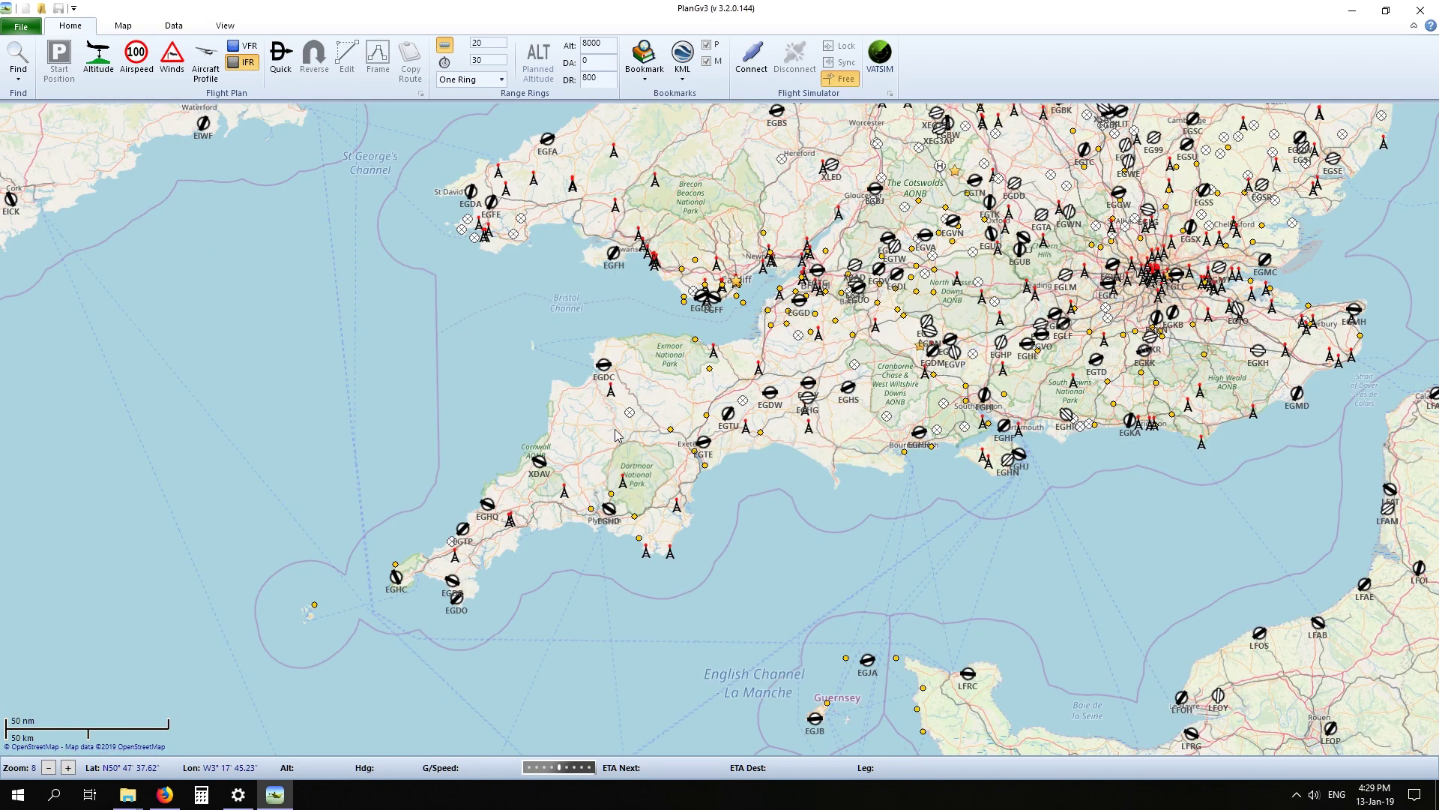
{"action": "scroll", "coordinate": [450, 375], "scroll_direction": "down", "scroll_amount": 1}
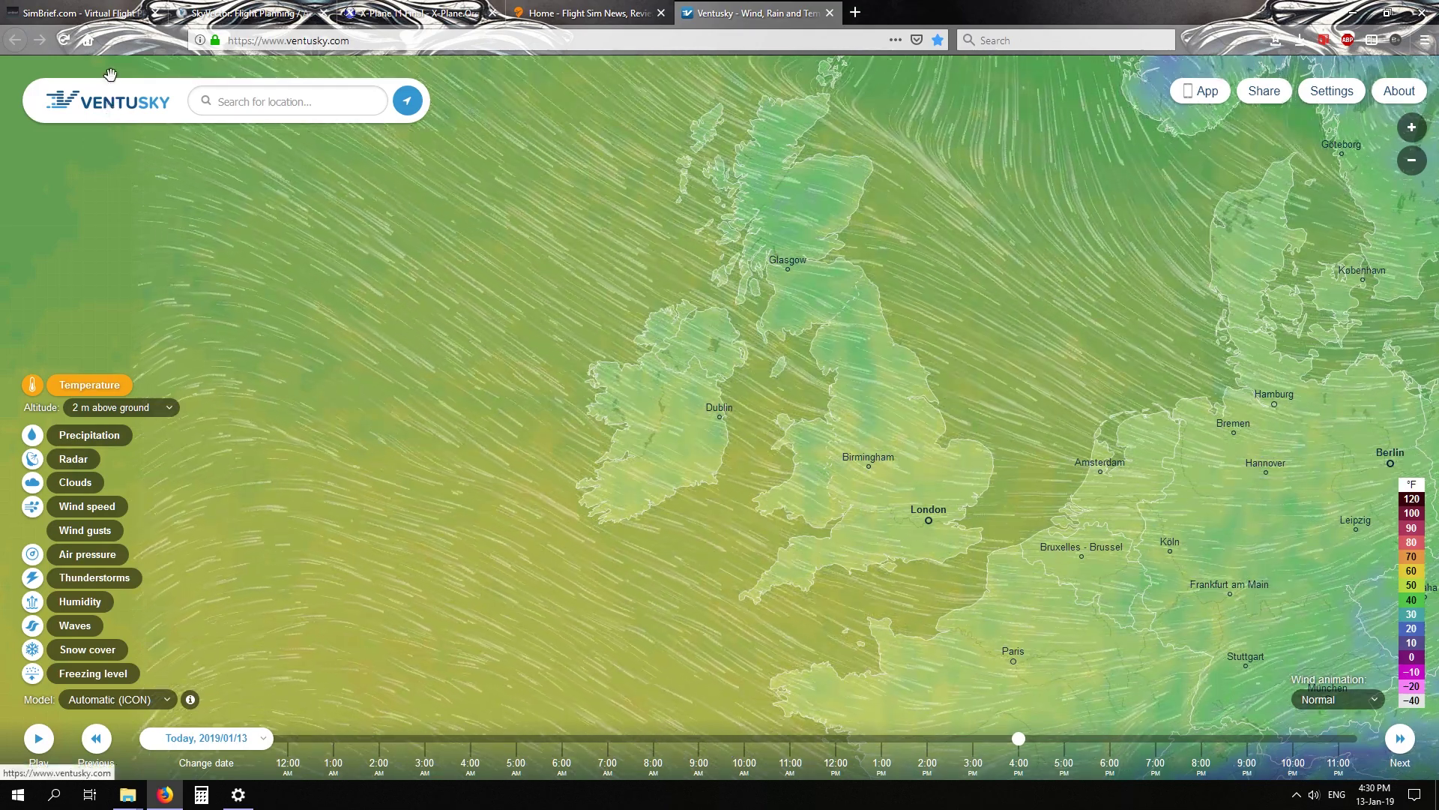
Switch the Ventusky map to wind speed, compare it with wind gusts, and keep altitude at 10 m.
{"action": "scroll", "coordinate": [432, 307], "scroll_direction": "down", "scroll_amount": 3}
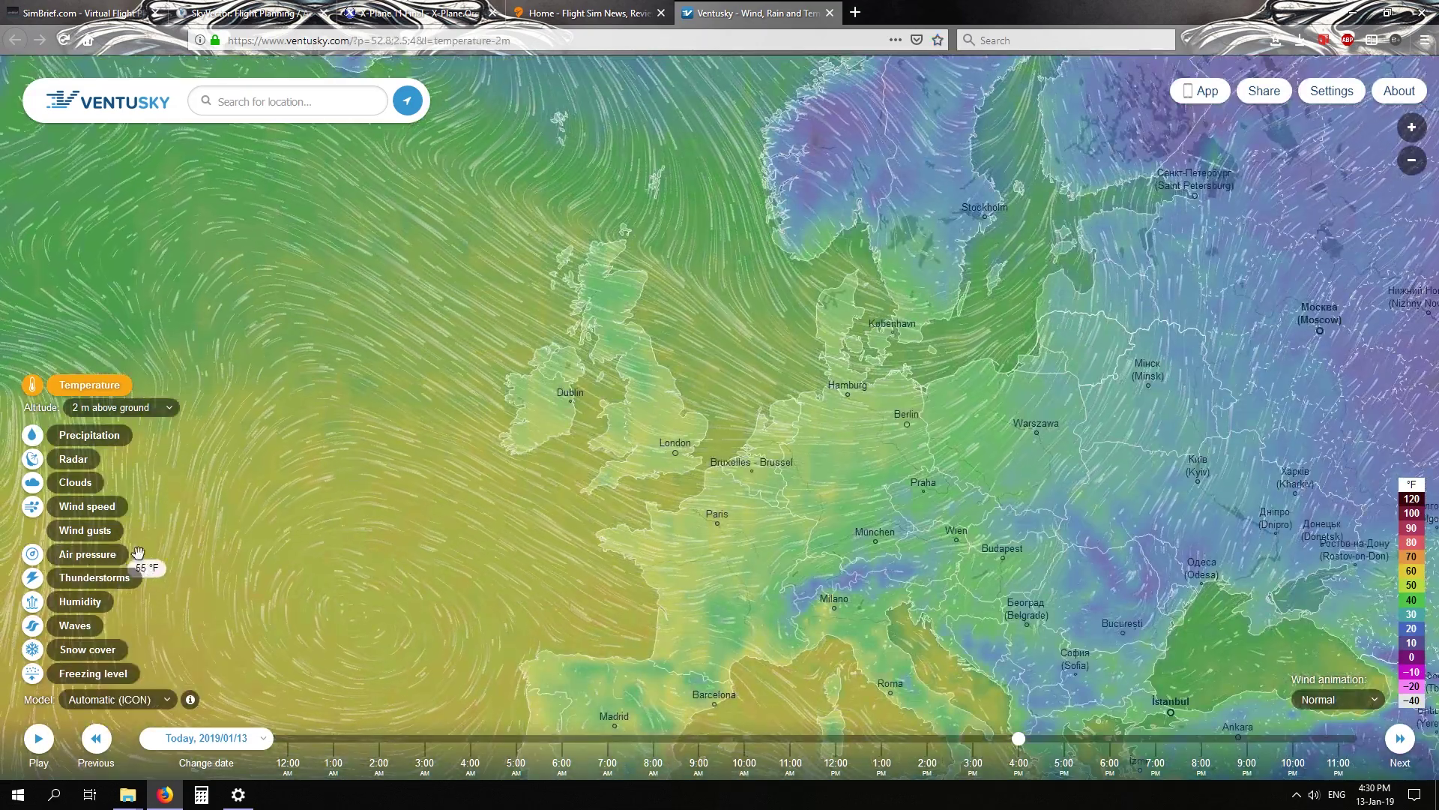
{"action": "left_click", "coordinate": [87, 506]}
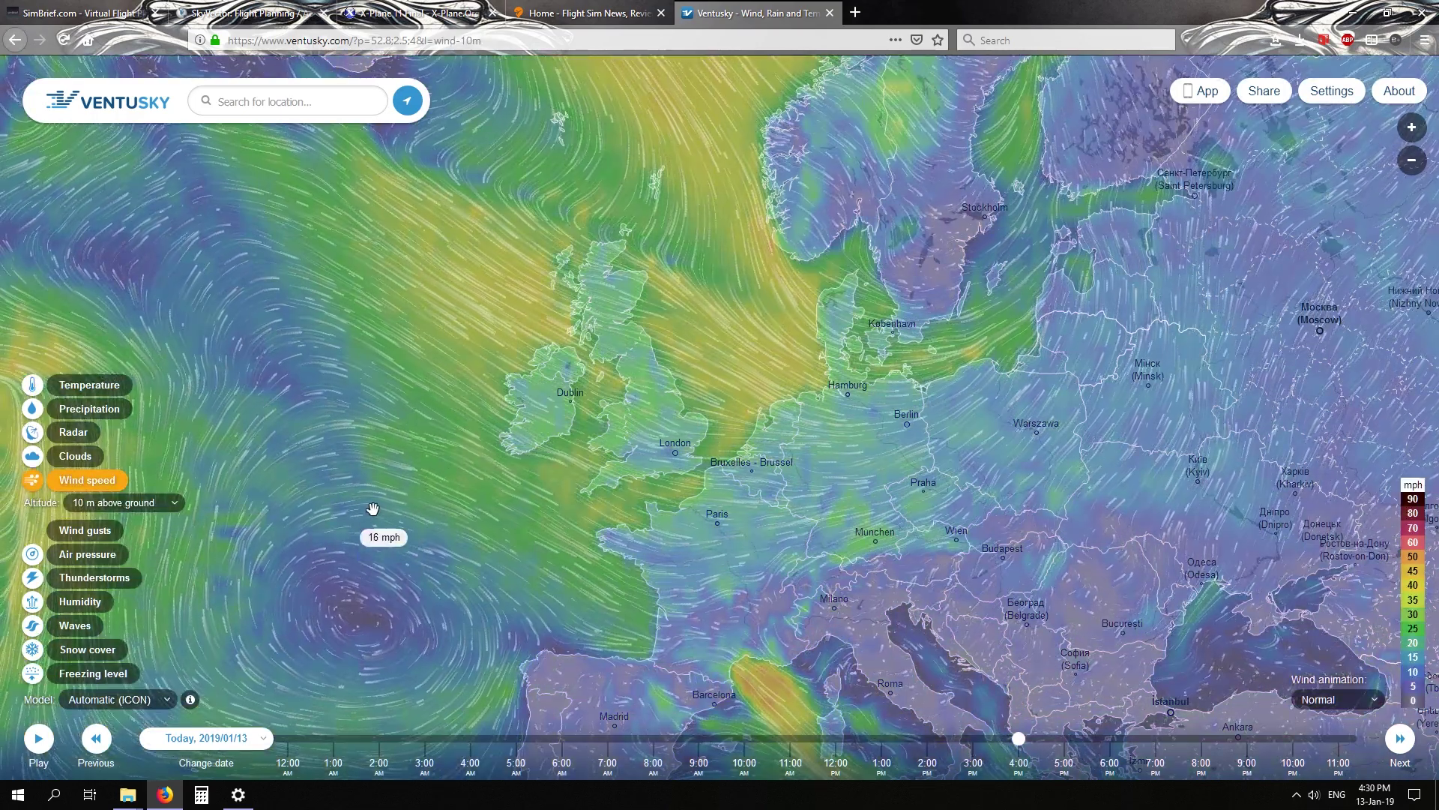
{"action": "left_click_drag", "start_coordinate": [396, 507], "coordinate": [643, 341]}
{"action": "left_click_drag", "start_coordinate": [716, 503], "coordinate": [498, 453]}
{"action": "scroll", "coordinate": [453, 347], "scroll_direction": "down", "scroll_amount": 2}
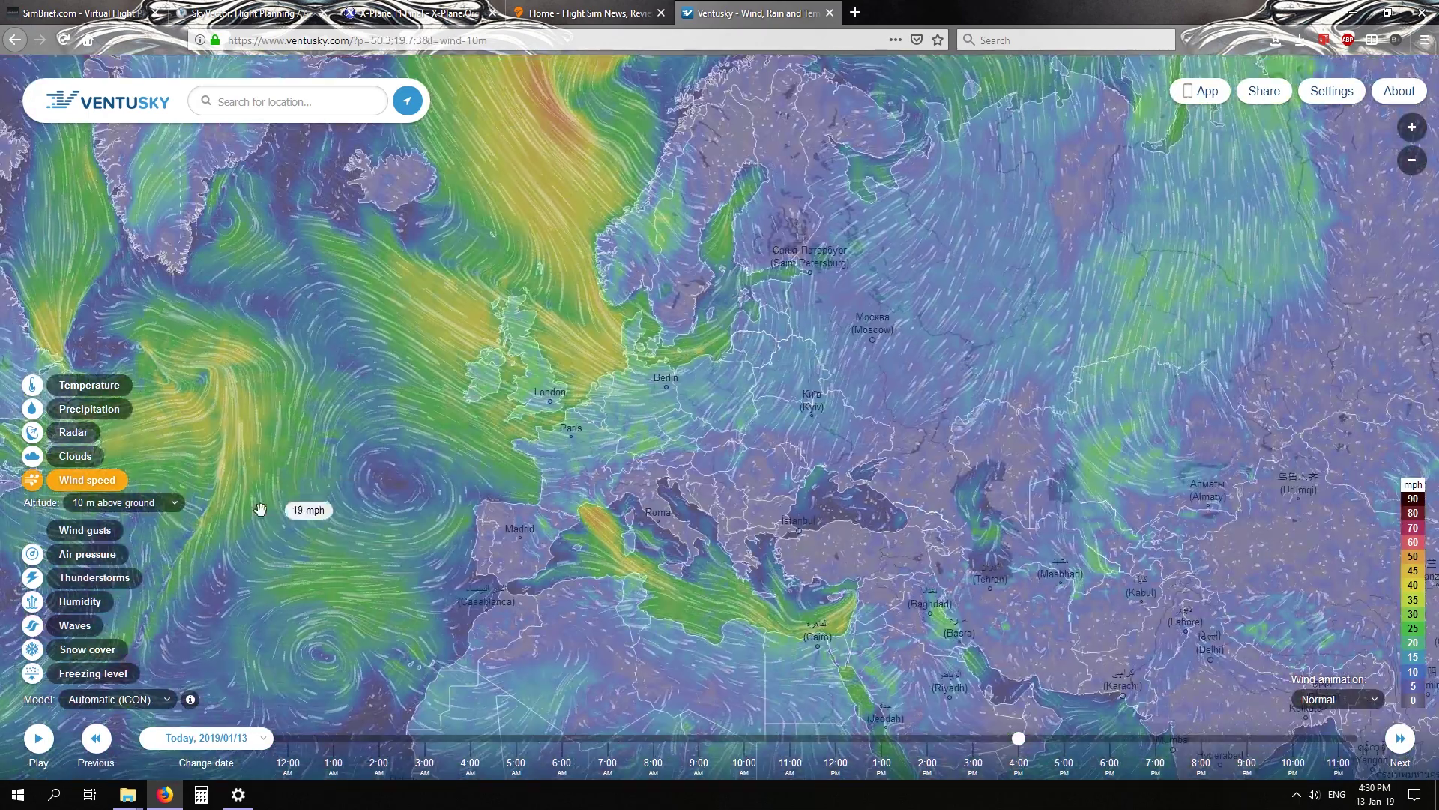
{"action": "left_click", "coordinate": [84, 530]}
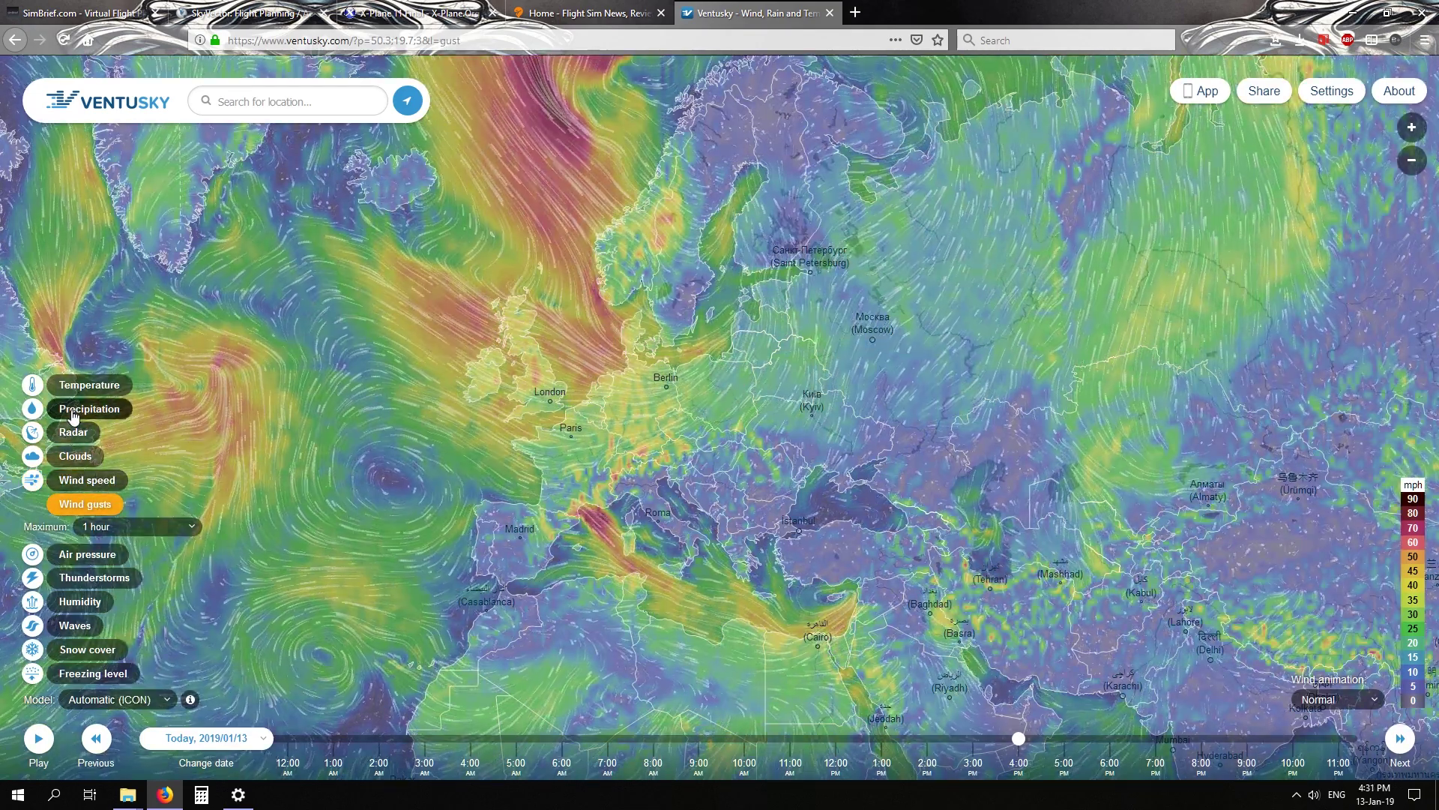
{"action": "left_click", "coordinate": [87, 480]}
{"action": "left_click", "coordinate": [121, 502]}
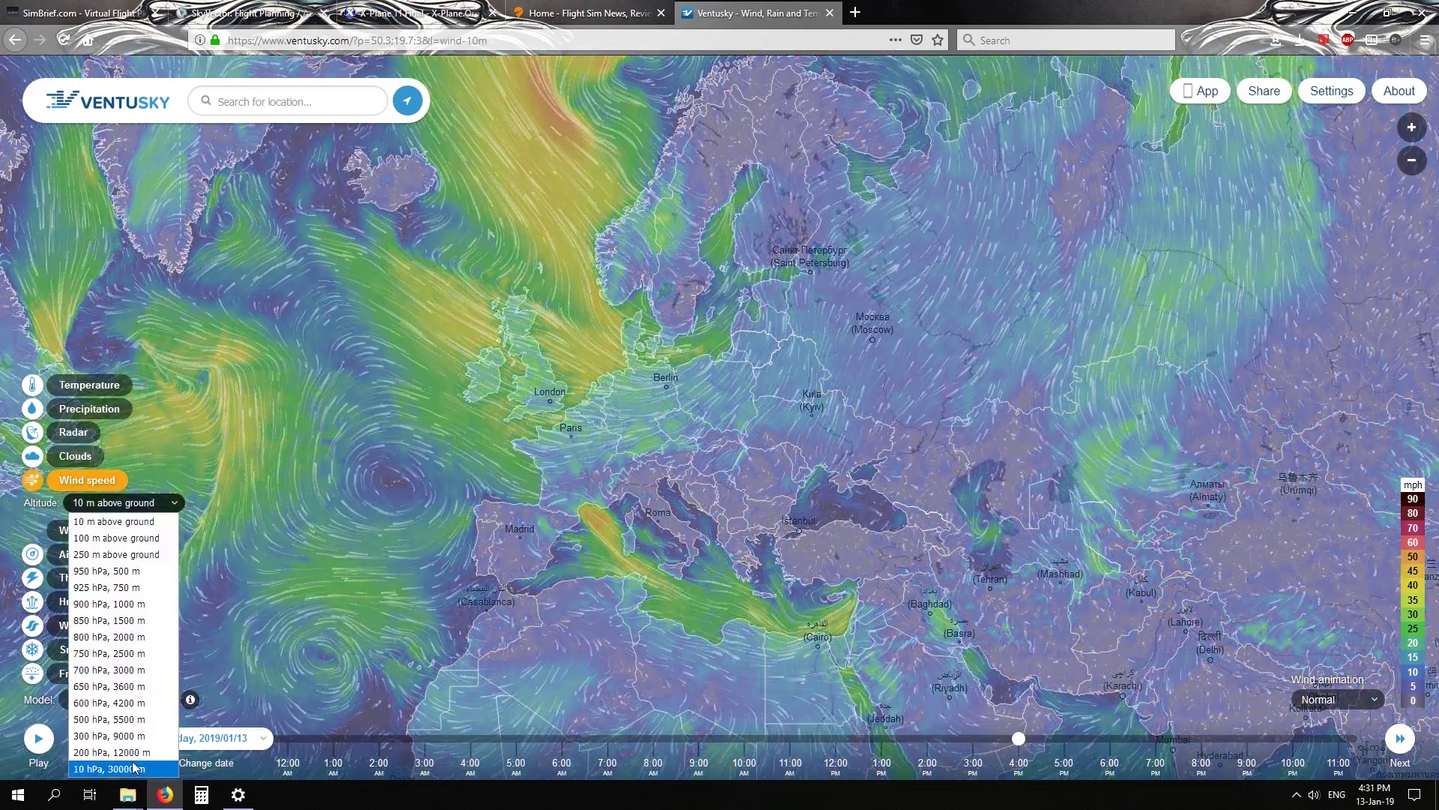
{"action": "left_click", "coordinate": [363, 446]}
Pan and zoom the 10 m wind speed map onto England and the North Sea.
{"action": "left_click_drag", "start_coordinate": [480, 369], "coordinate": [666, 365]}
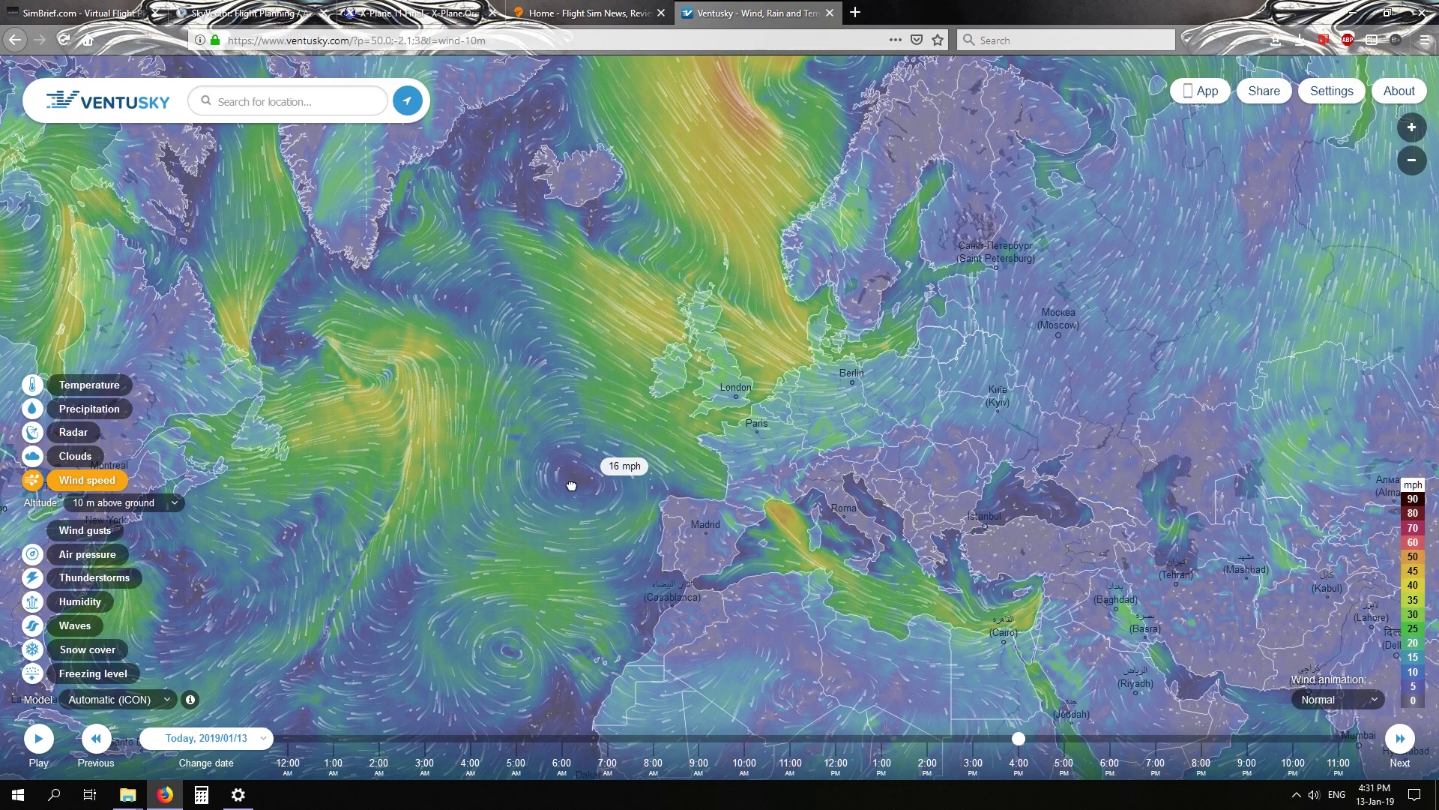
{"action": "left_click_drag", "start_coordinate": [638, 405], "coordinate": [515, 488]}
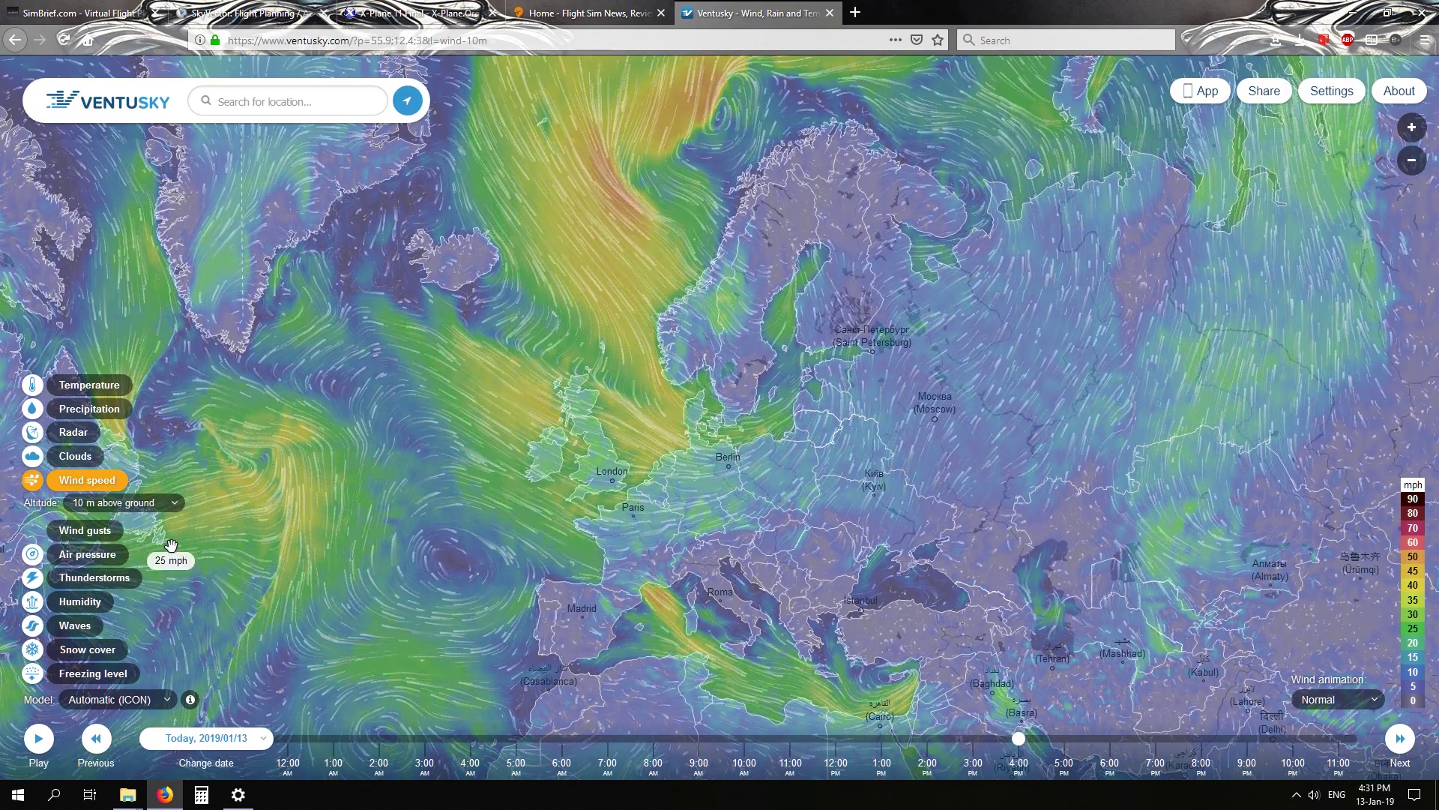
{"action": "left_click_drag", "start_coordinate": [553, 324], "coordinate": [689, 292]}
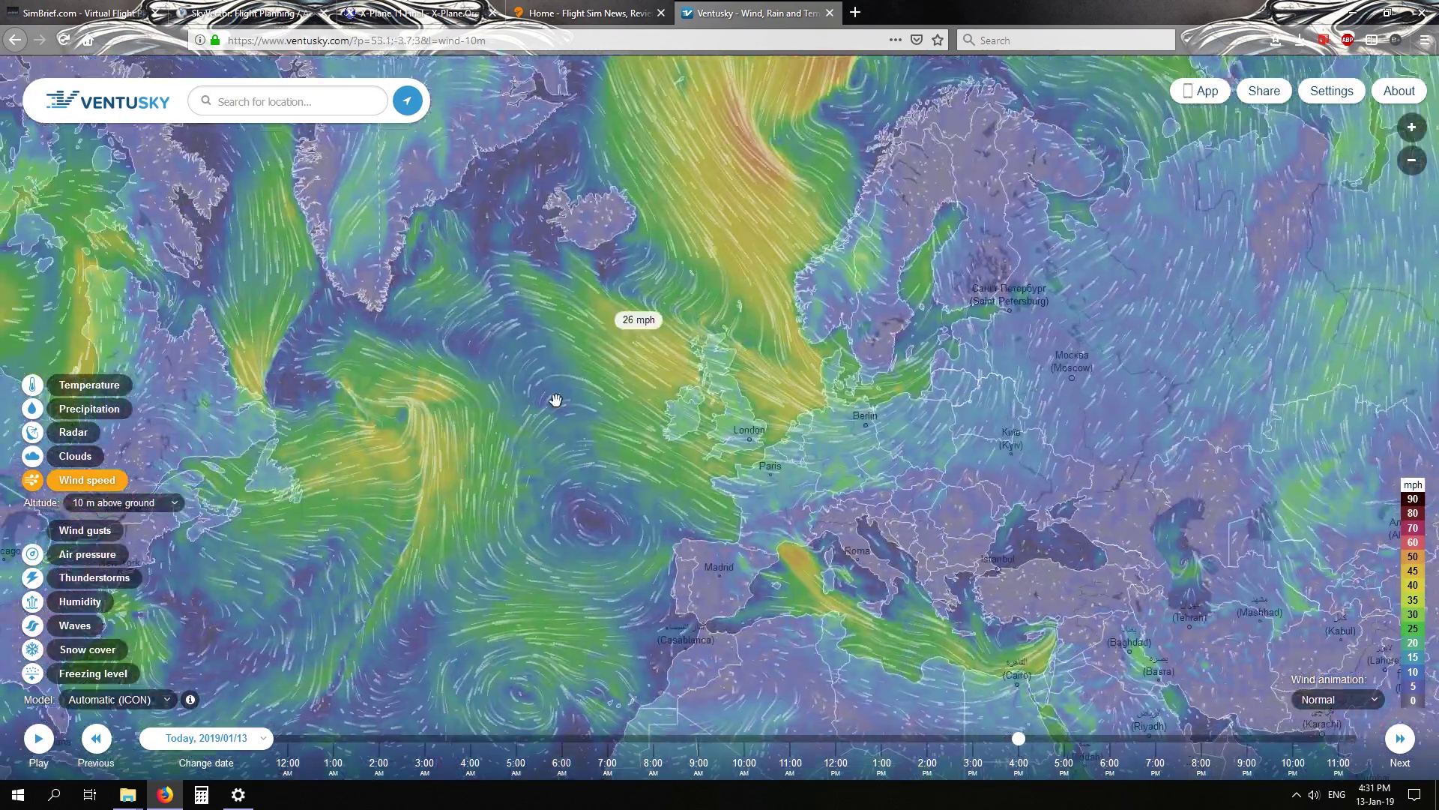
{"action": "left_click_drag", "start_coordinate": [710, 546], "coordinate": [680, 481]}
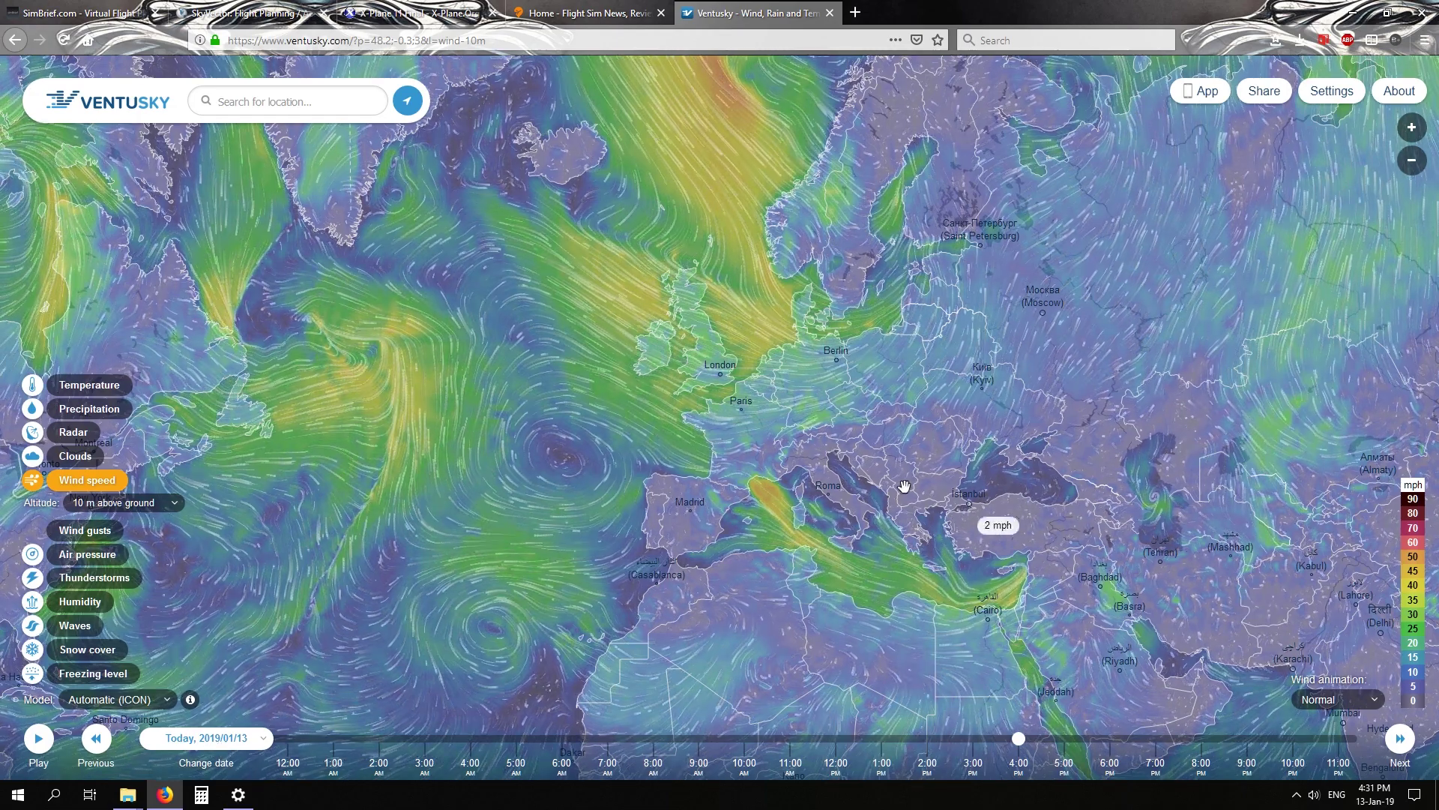
{"action": "left_click_drag", "start_coordinate": [625, 323], "coordinate": [590, 427]}
{"action": "scroll", "coordinate": [590, 427], "scroll_direction": "up", "scroll_amount": 1}
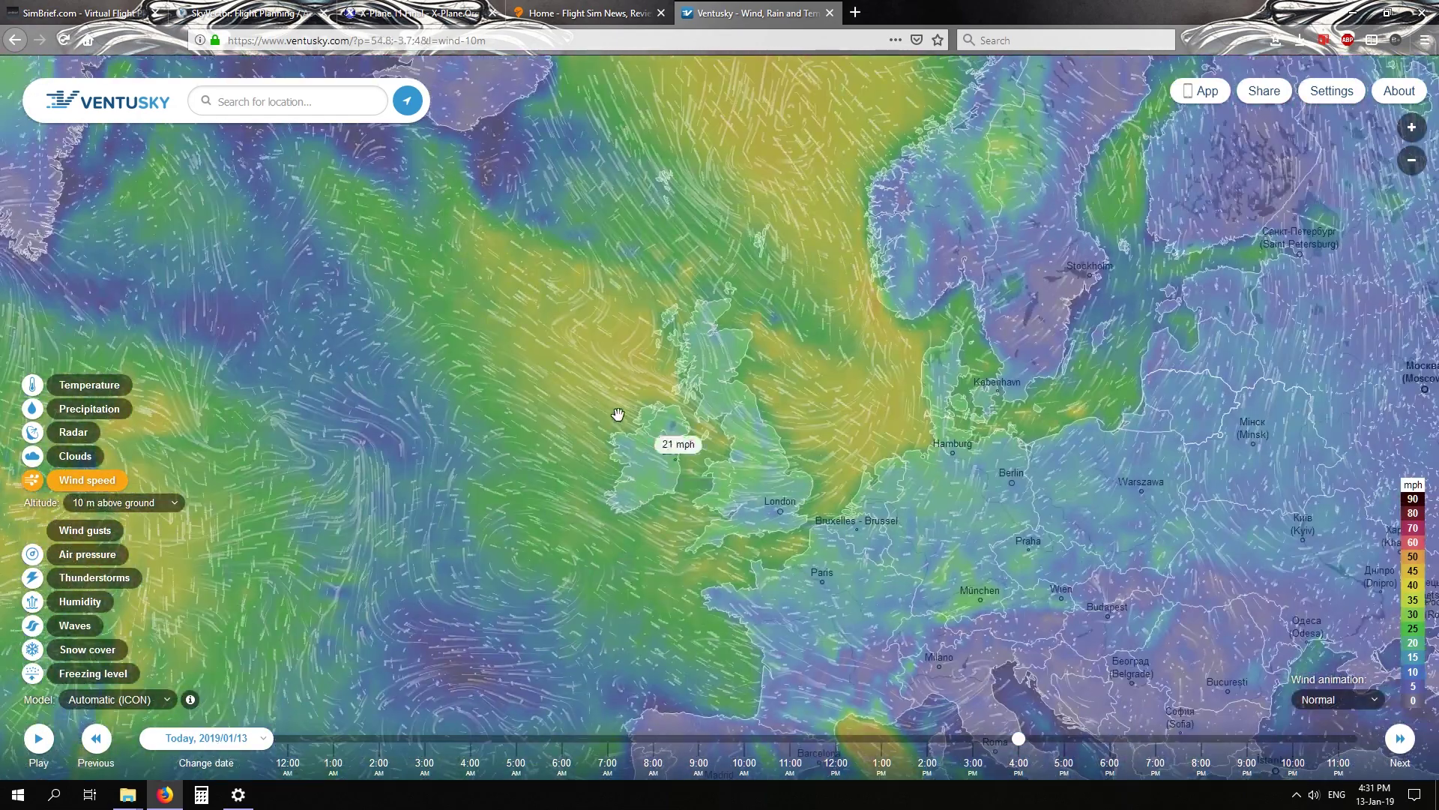
{"action": "left_click_drag", "start_coordinate": [724, 420], "coordinate": [656, 367]}
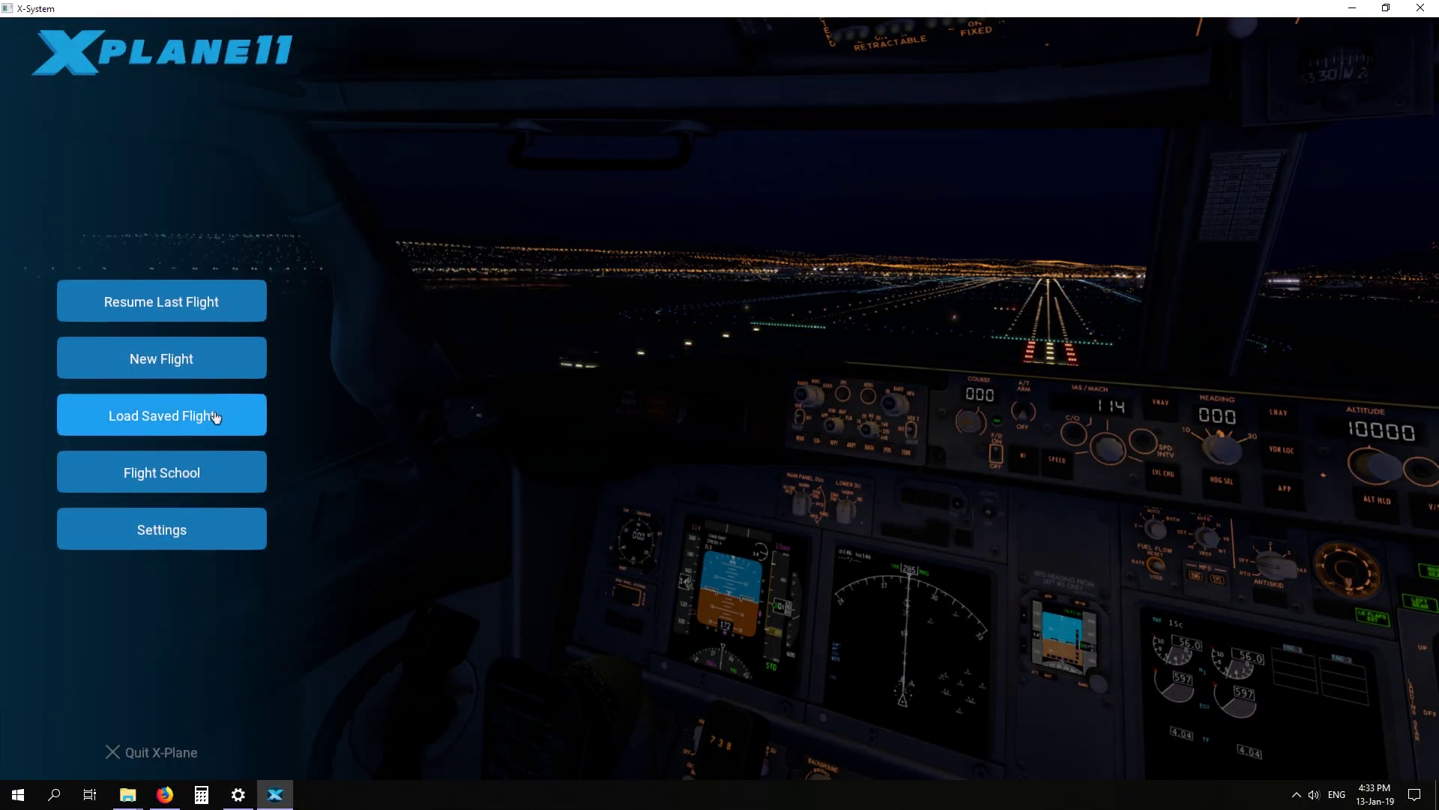
In General settings, try several Flight models per frame values, then leave it at 4.
{"action": "left_click", "coordinate": [152, 540]}
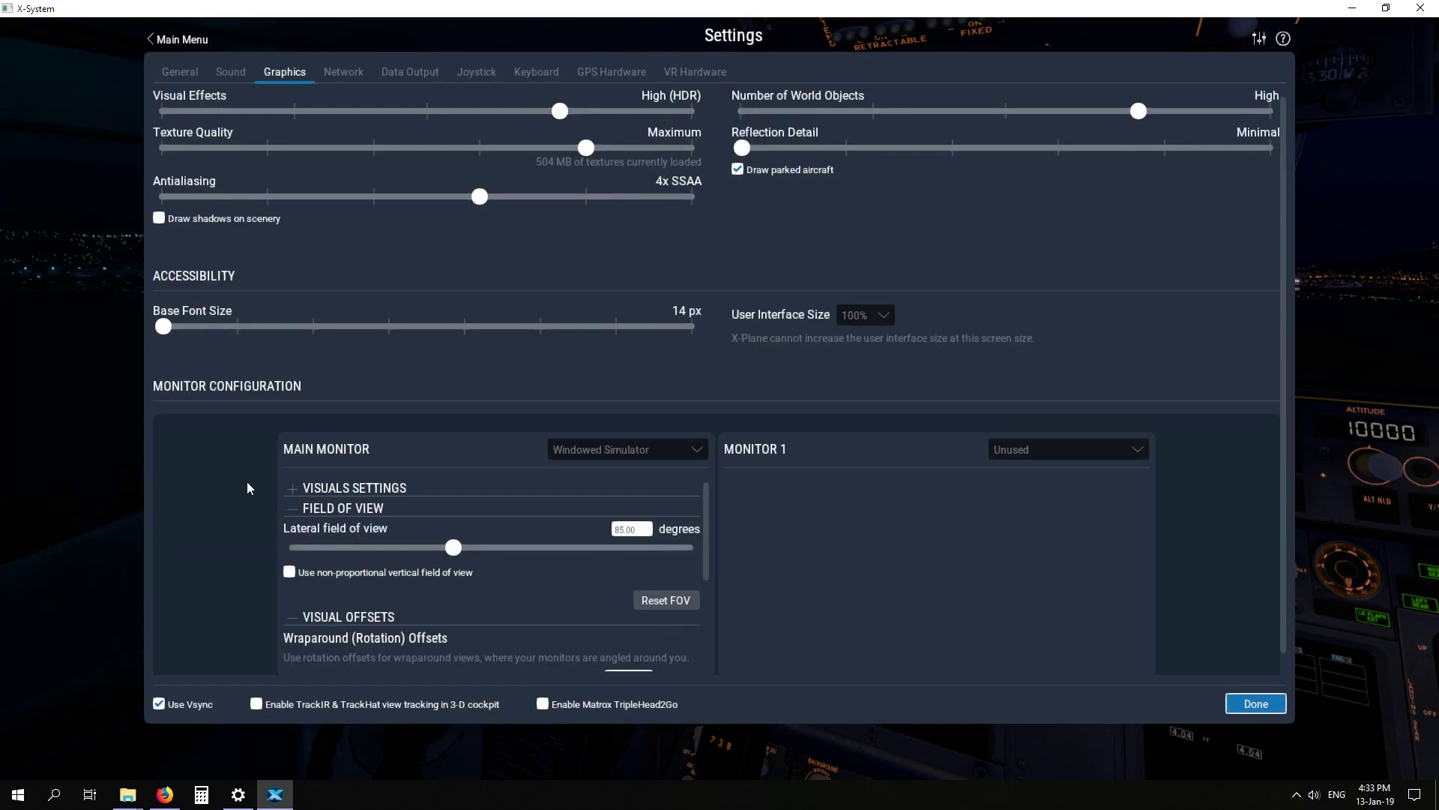
{"action": "left_click", "coordinate": [179, 72]}
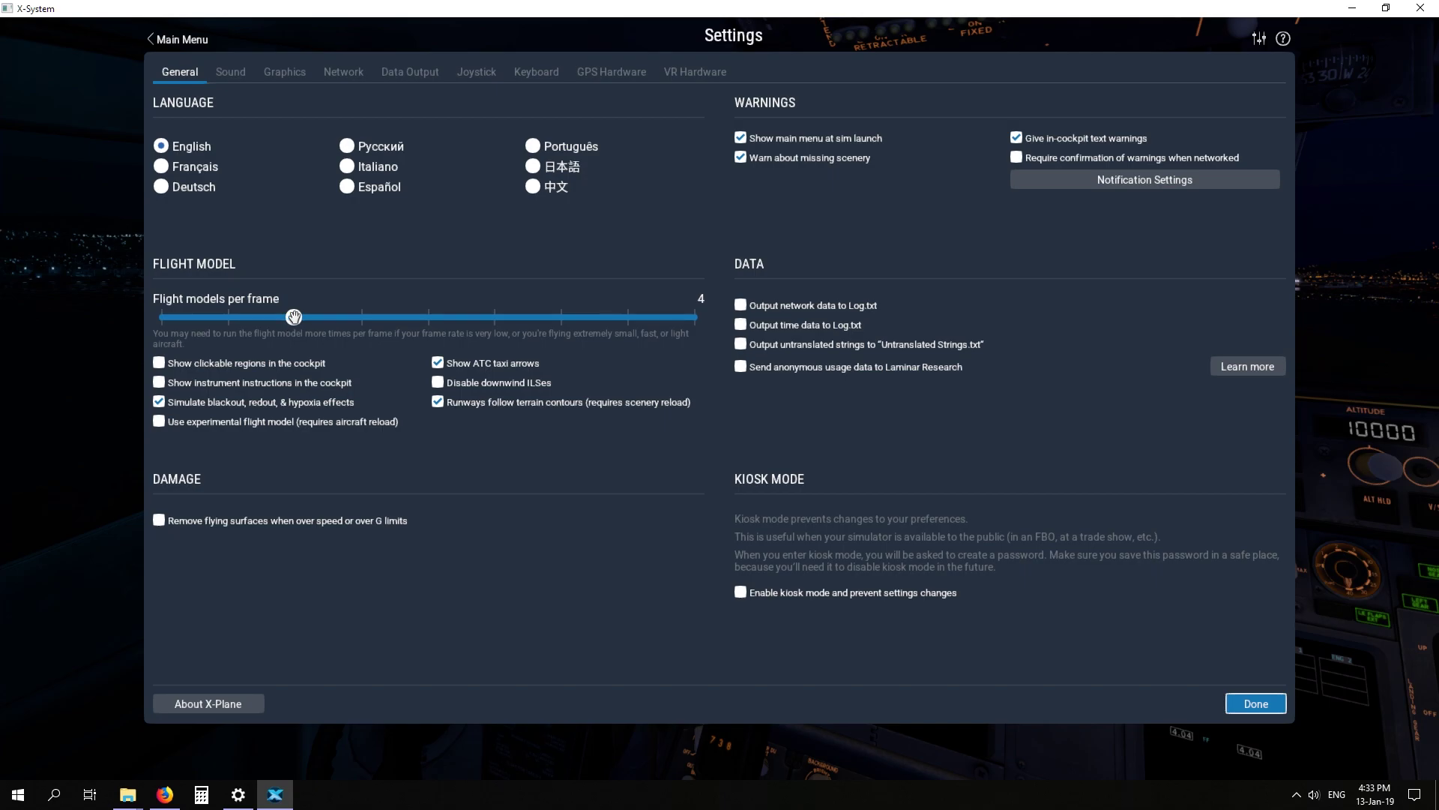
{"action": "left_click_drag", "start_coordinate": [294, 316], "coordinate": [718, 326]}
{"action": "left_click_drag", "start_coordinate": [649, 328], "coordinate": [291, 327]}
{"action": "left_click_drag", "start_coordinate": [294, 317], "coordinate": [159, 315]}
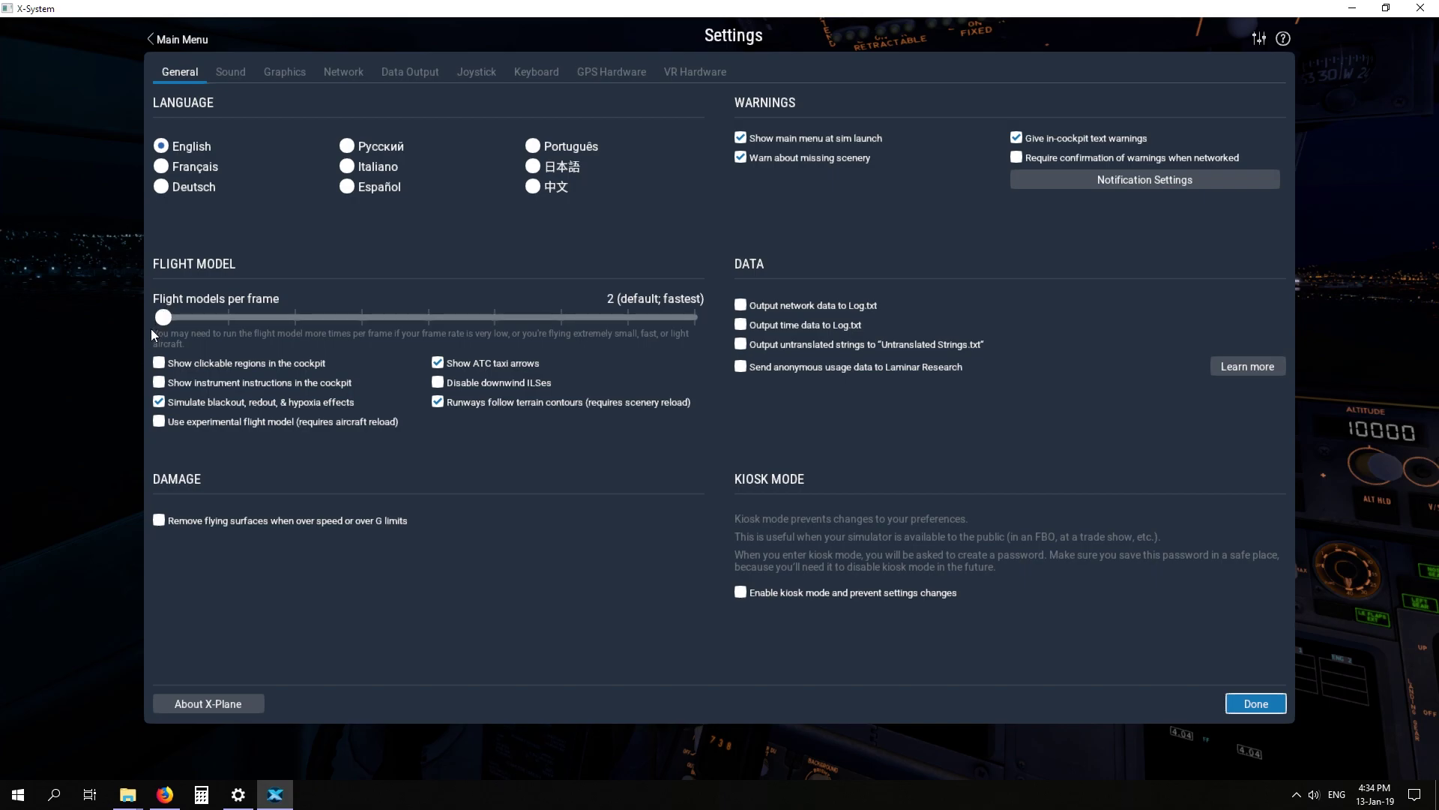
{"action": "left_click_drag", "start_coordinate": [167, 314], "coordinate": [292, 316]}
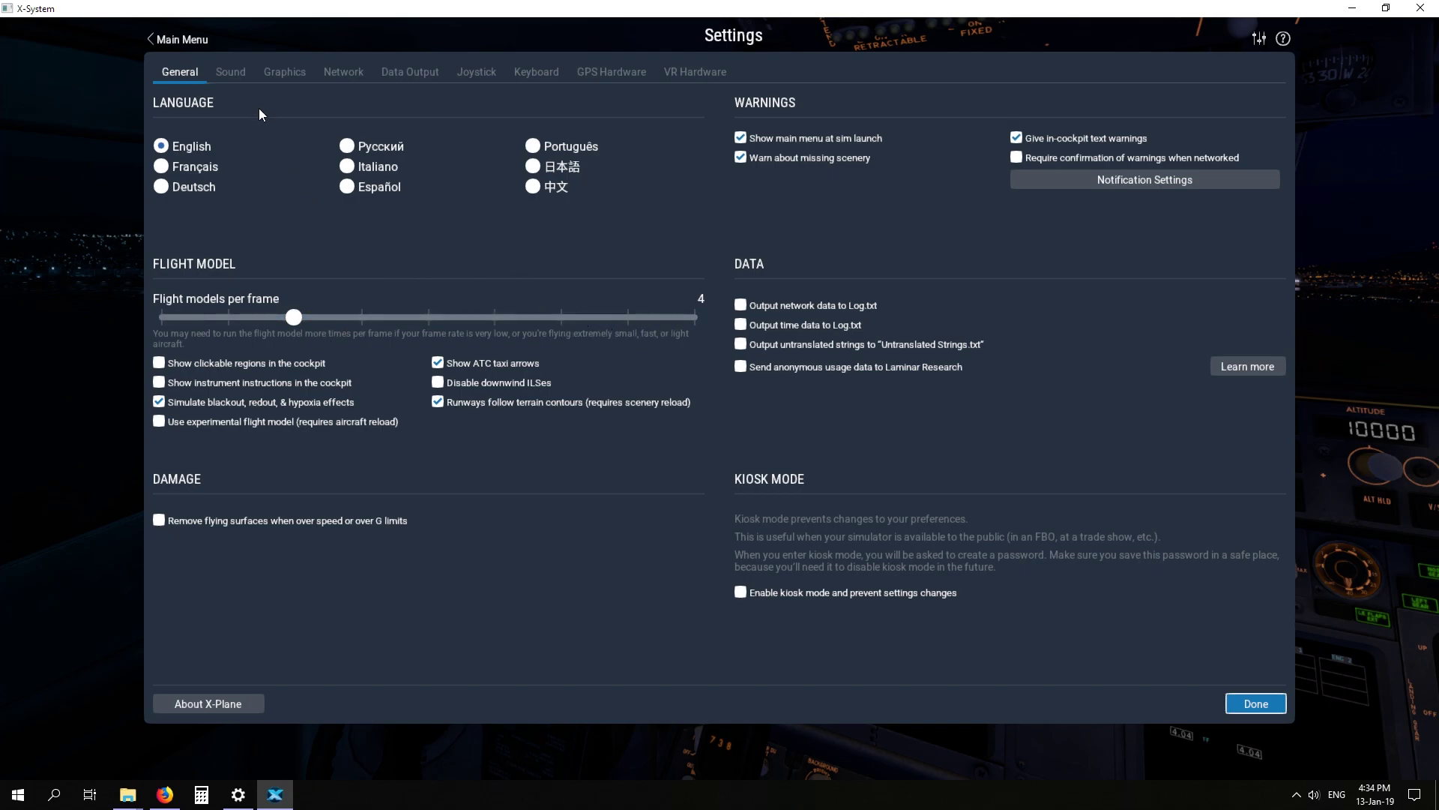
Review the Sound settings, then move on to the Graphics settings.
{"action": "left_click", "coordinate": [231, 72]}
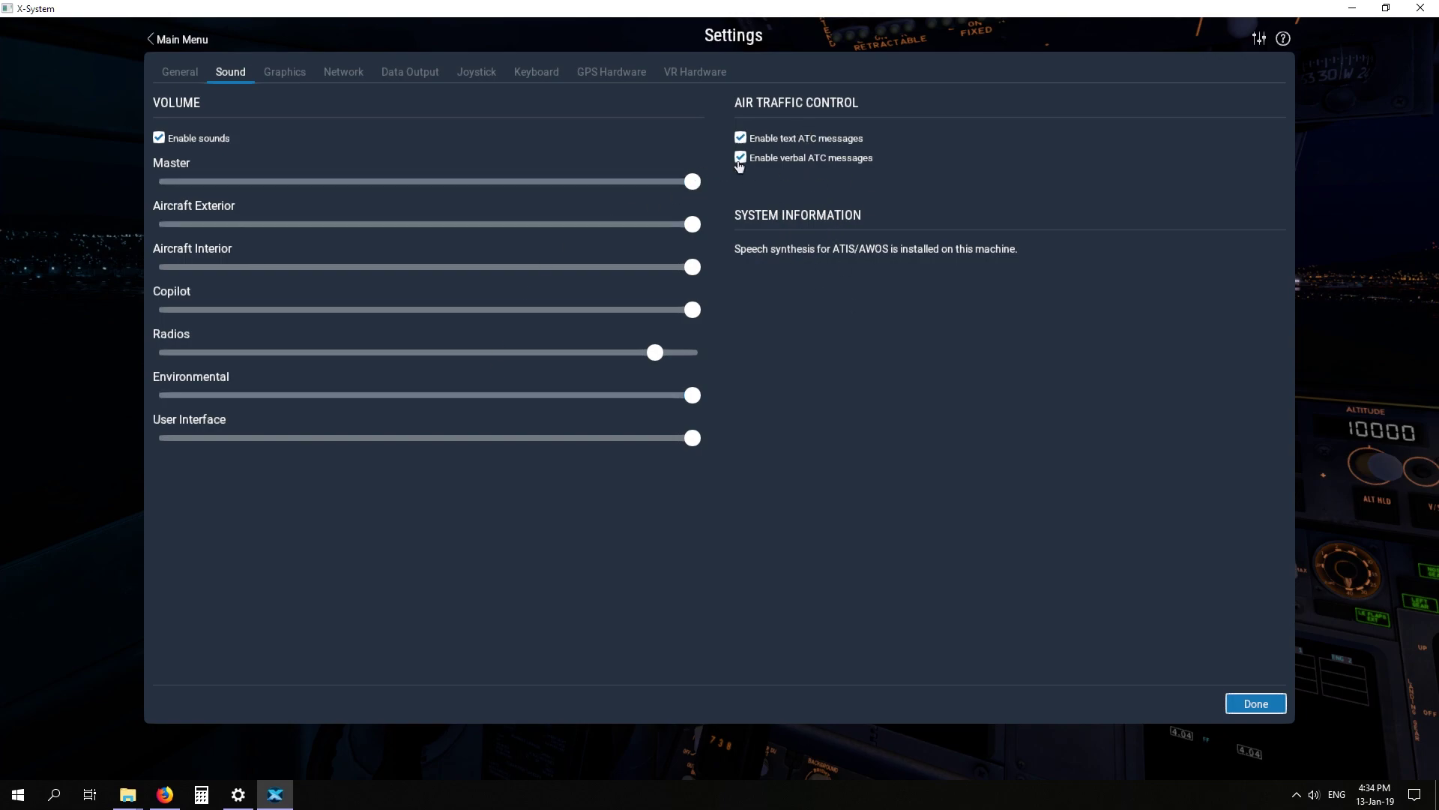
{"action": "left_click", "coordinate": [291, 80]}
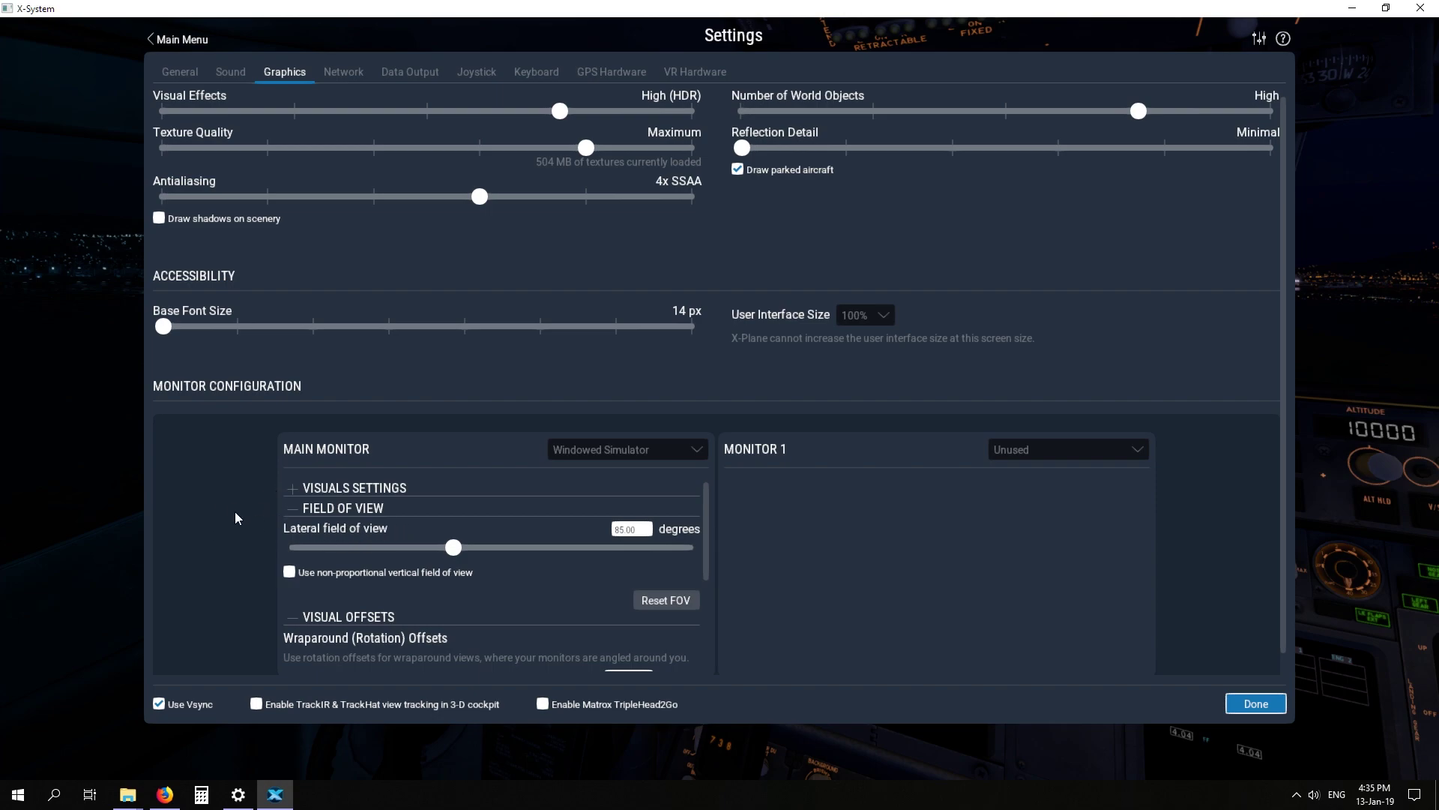
Expand Main Monitor's Visuals Settings and scroll down to its zero Visual Offsets.
{"action": "scroll", "coordinate": [237, 519], "scroll_direction": "down", "scroll_amount": 1}
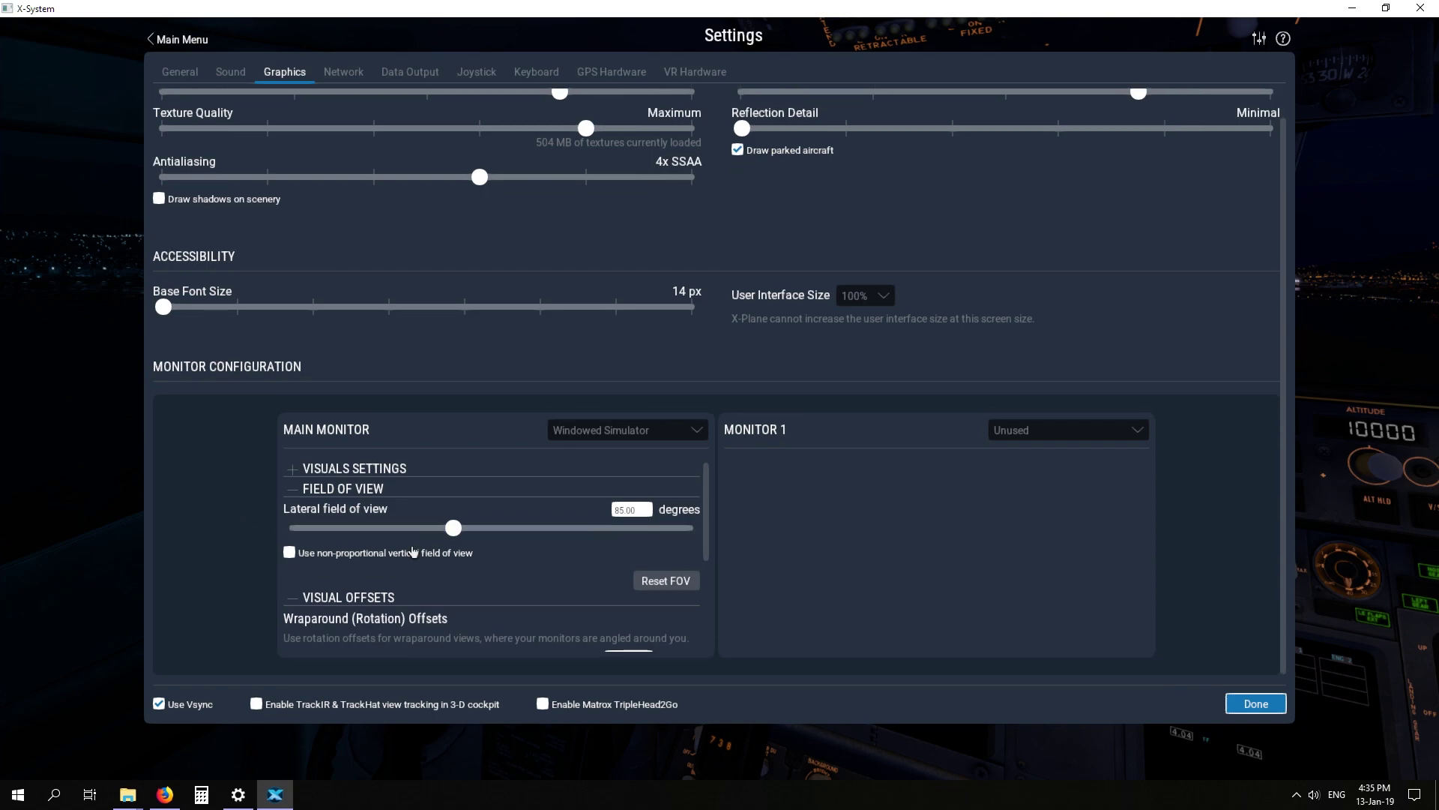
{"action": "left_click", "coordinate": [292, 469]}
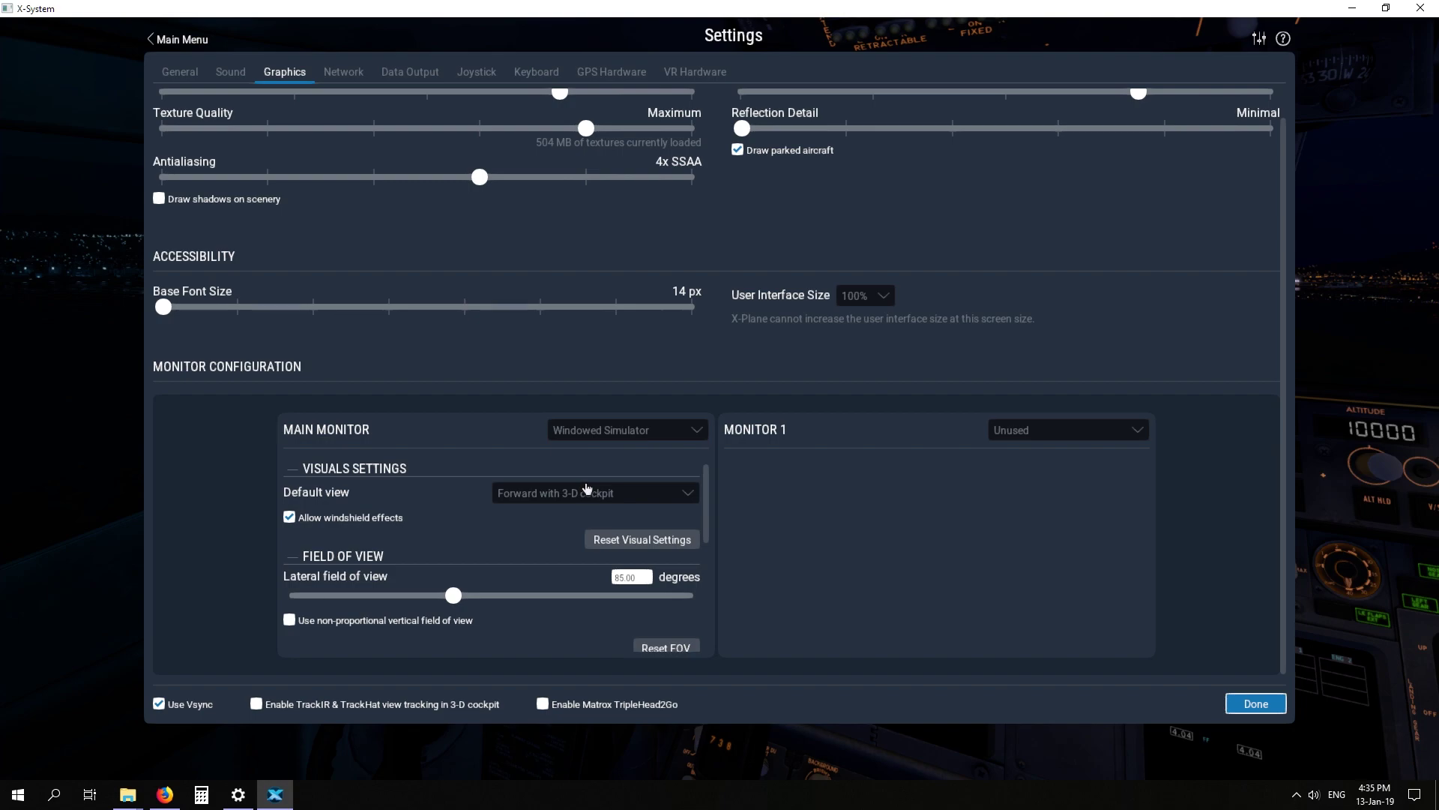
{"action": "scroll", "coordinate": [445, 541], "scroll_direction": "down", "scroll_amount": 2}
{"action": "scroll", "coordinate": [439, 543], "scroll_direction": "down", "scroll_amount": 3}
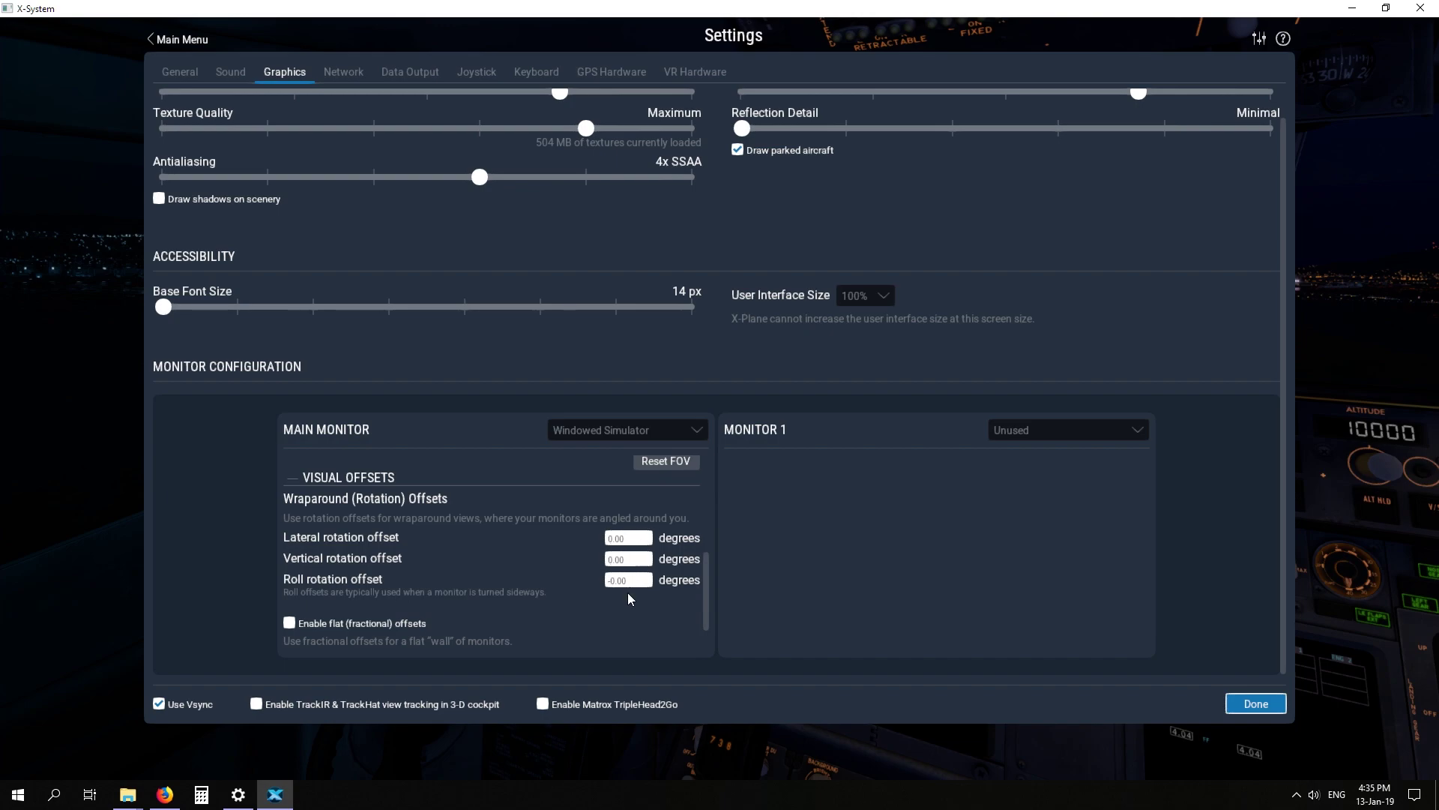
{"action": "scroll", "coordinate": [628, 583], "scroll_direction": "down", "scroll_amount": 1}
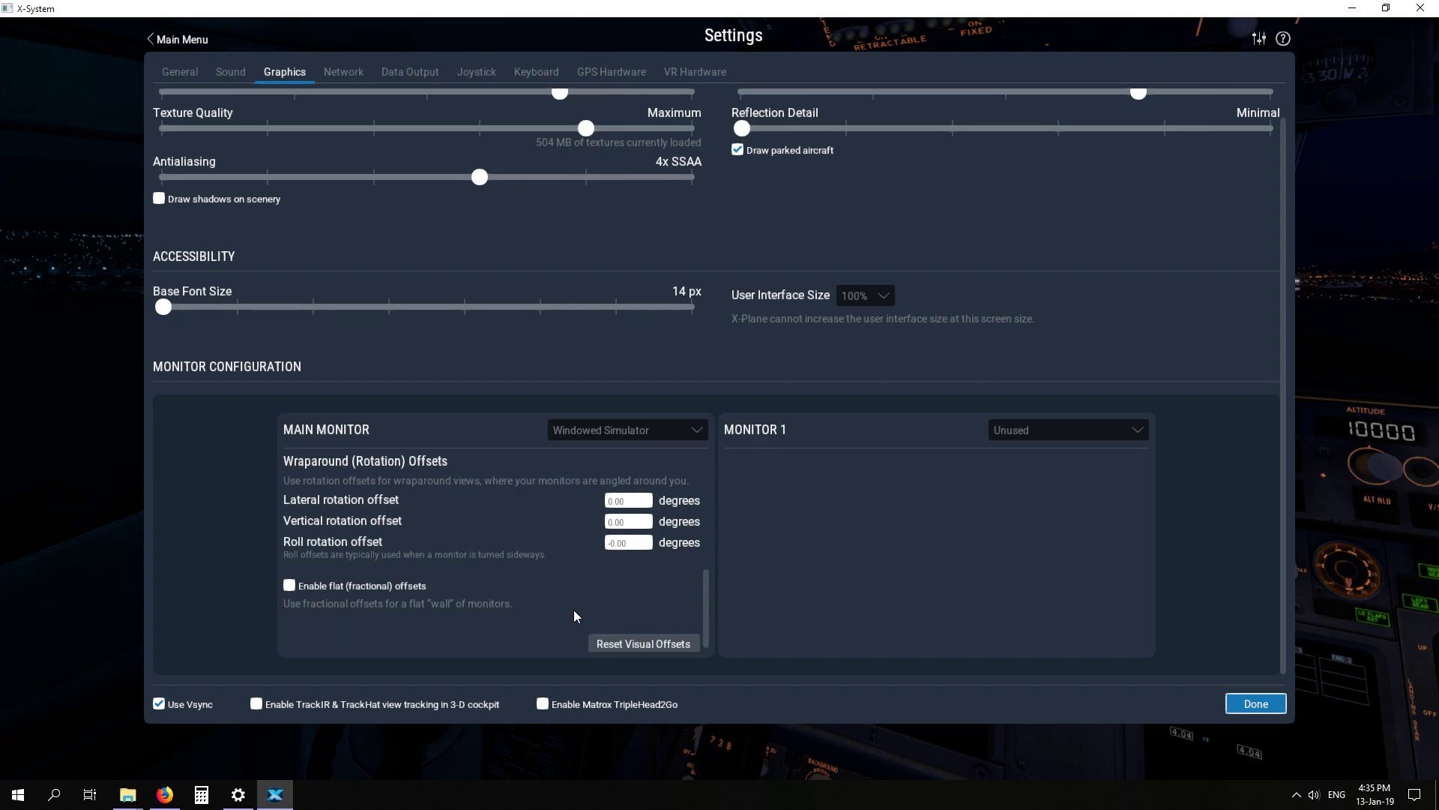
{"action": "scroll", "coordinate": [353, 431], "scroll_direction": "up", "scroll_amount": 1}
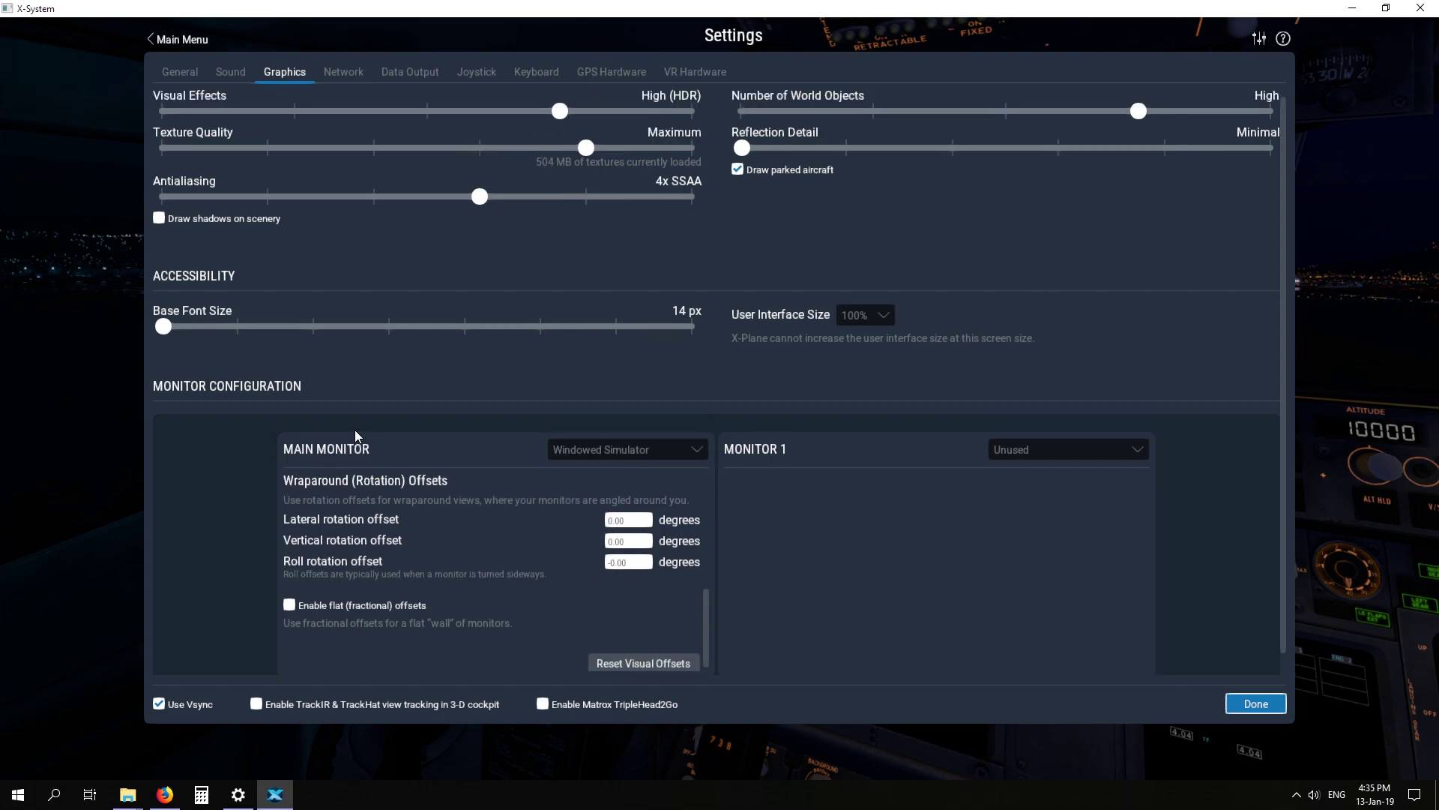
Browse Network and Data Output settings, minimize and restore the simulator, then show HOTAS Warthog Joystick mappings.
{"action": "left_click", "coordinate": [344, 75]}
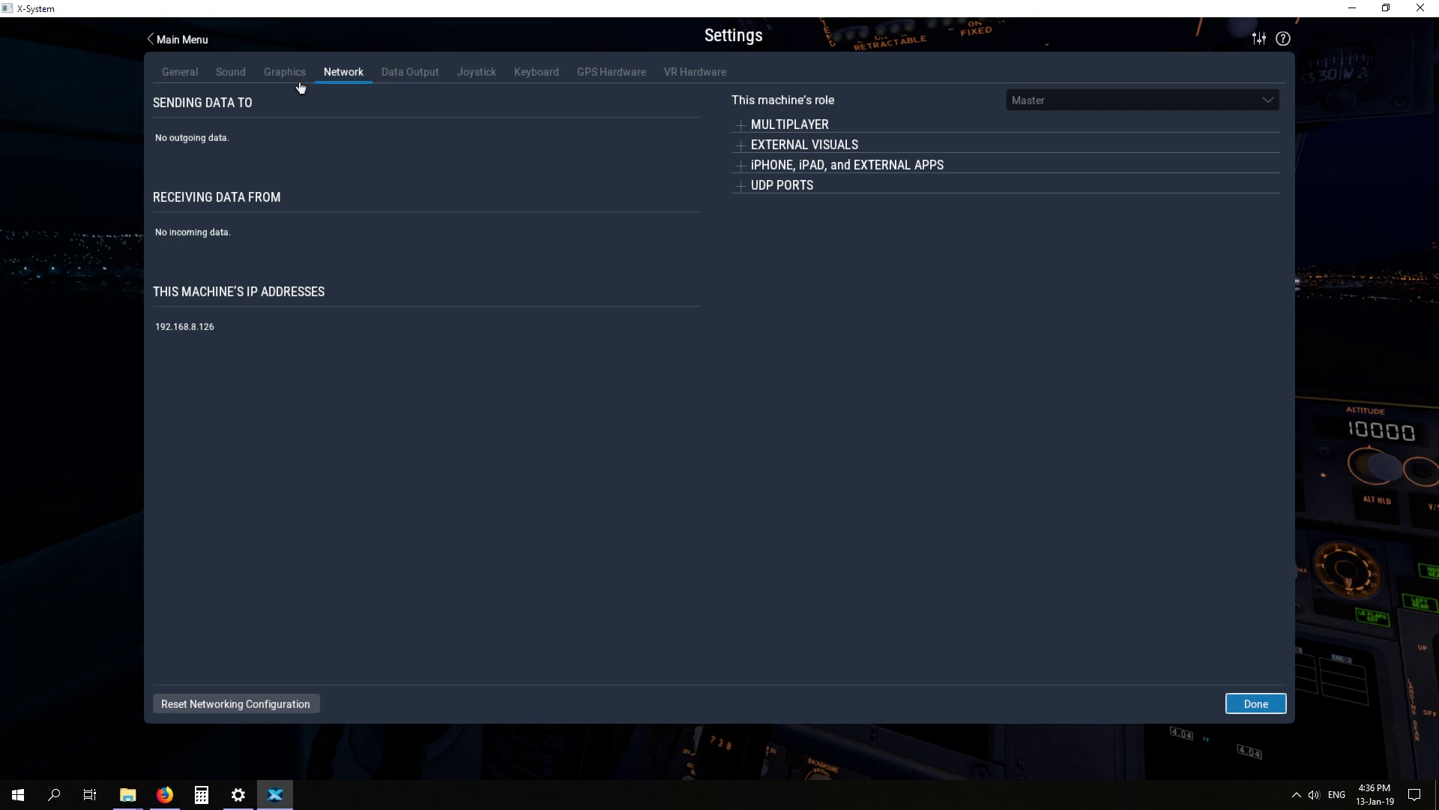
{"action": "left_click", "coordinate": [407, 78]}
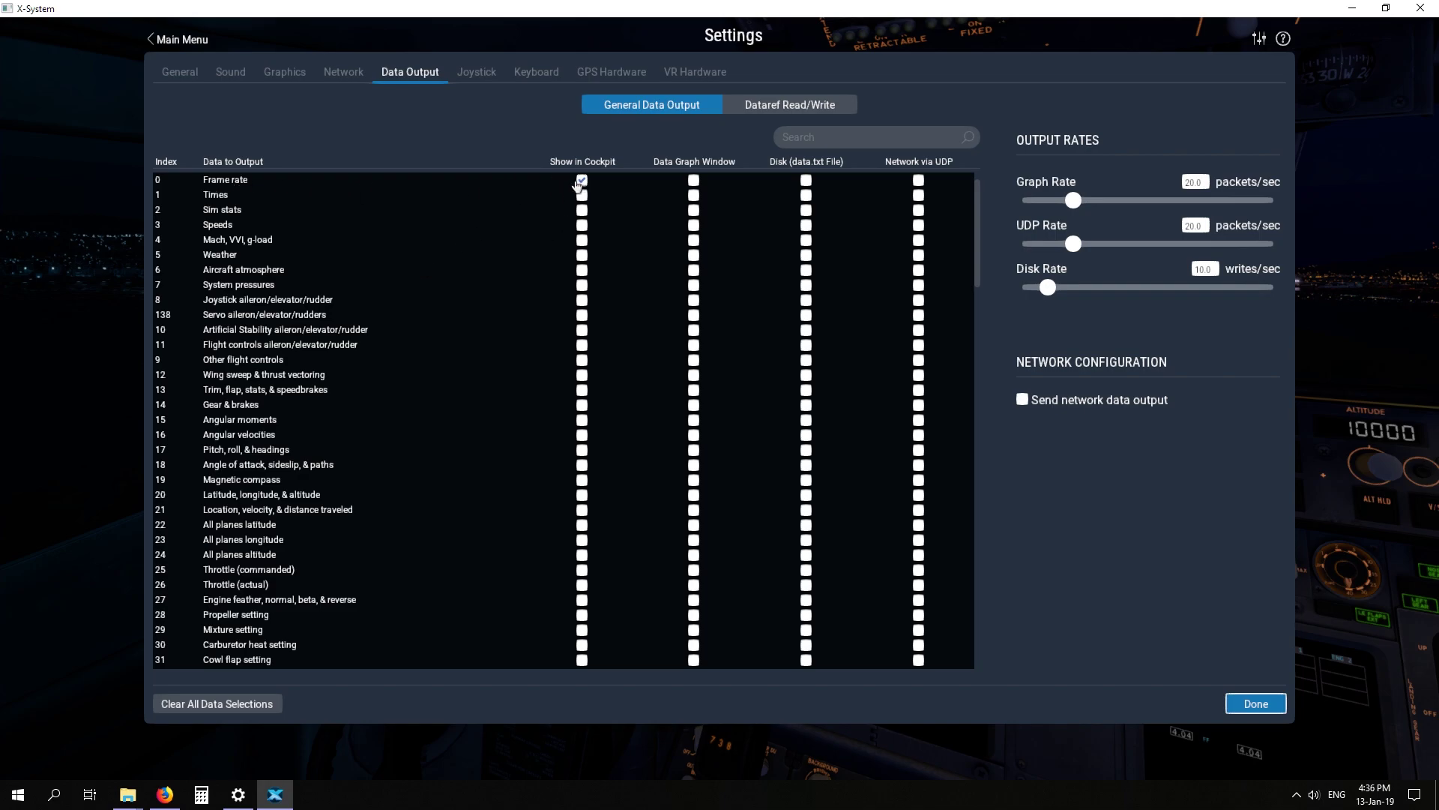
{"action": "left_click", "coordinate": [1353, 9]}
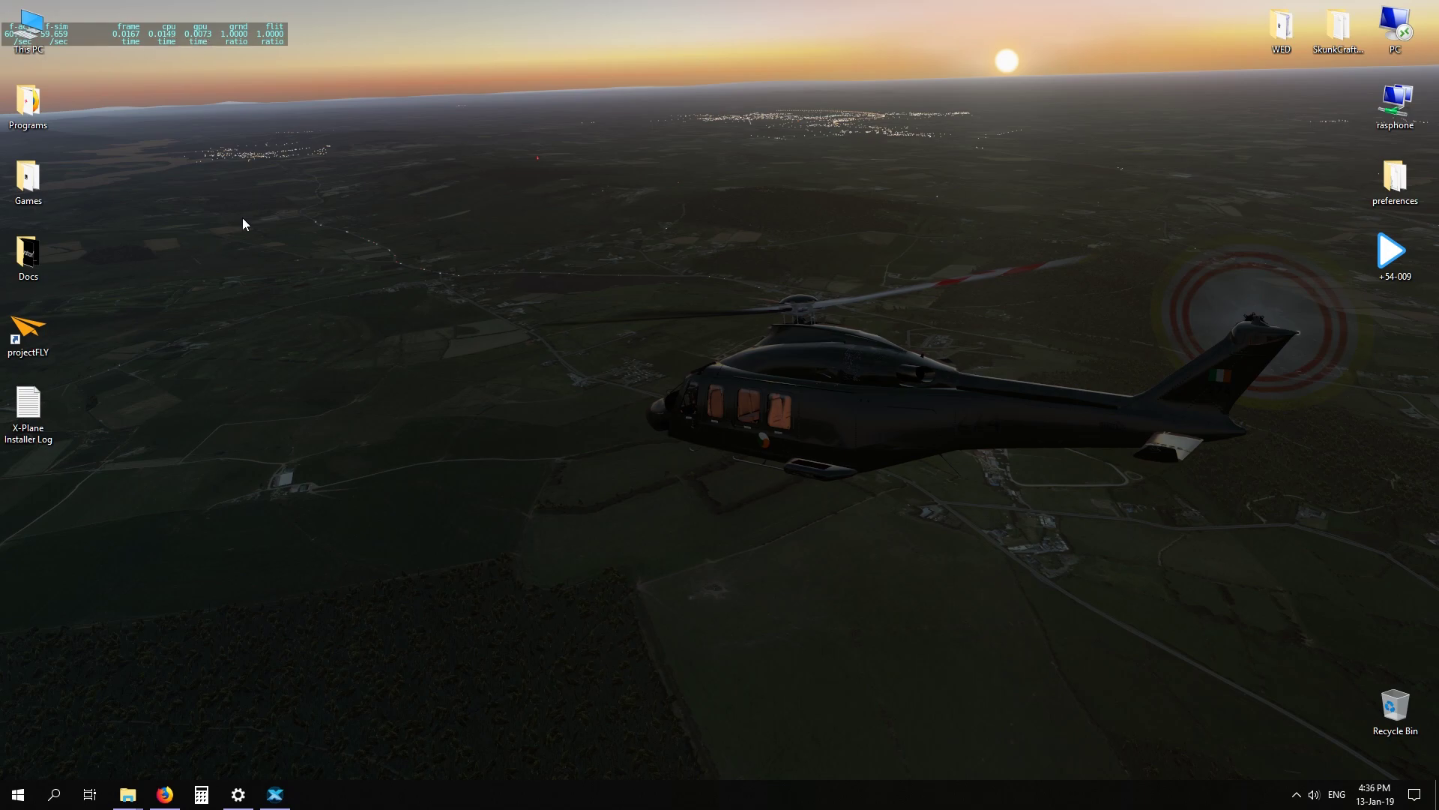
{"action": "left_click", "coordinate": [275, 794]}
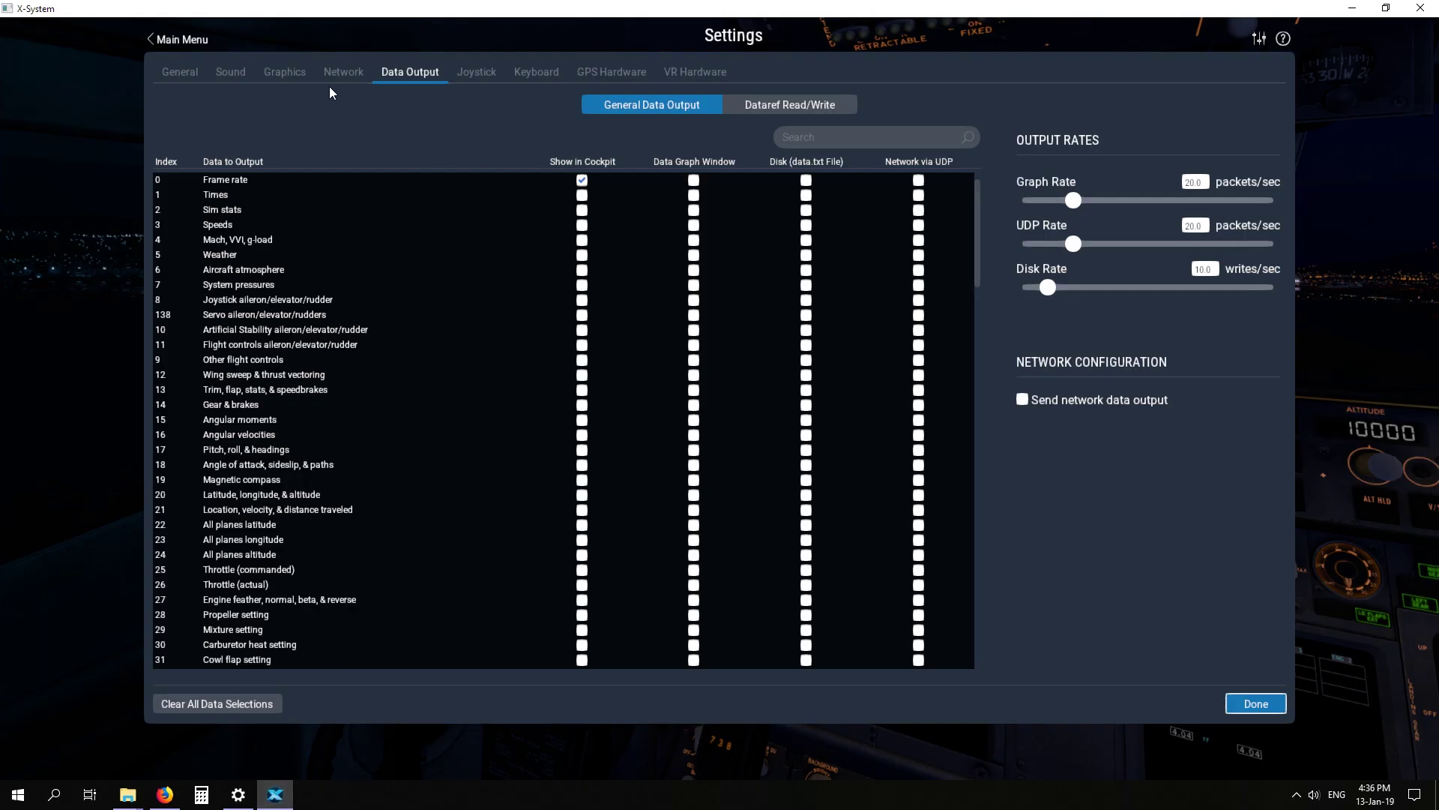
{"action": "left_click", "coordinate": [289, 70]}
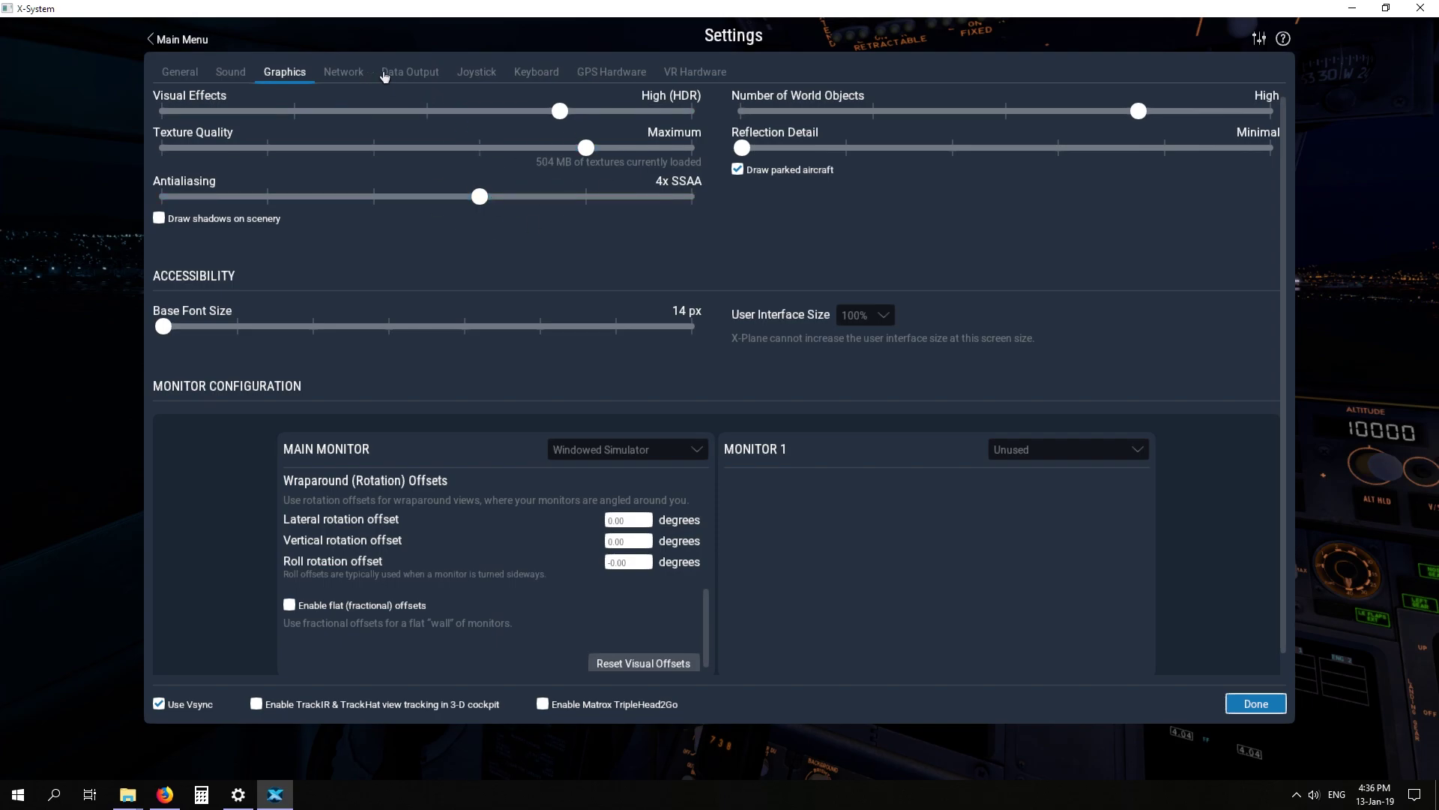
{"action": "left_click", "coordinate": [476, 75]}
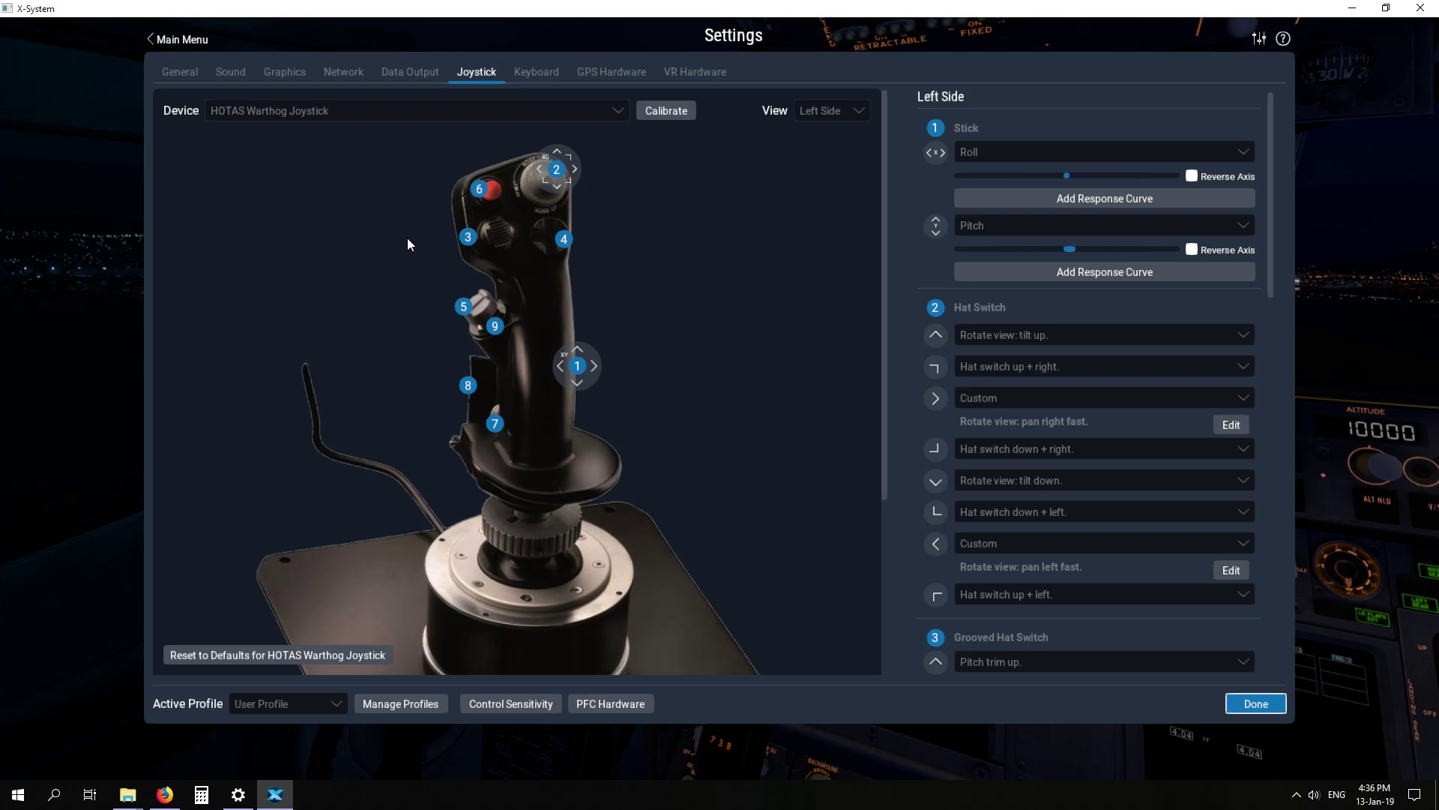
Check the control device list, keeping the HOTAS Warthog Joystick, and bring up the profile manager.
{"action": "left_click", "coordinate": [609, 111]}
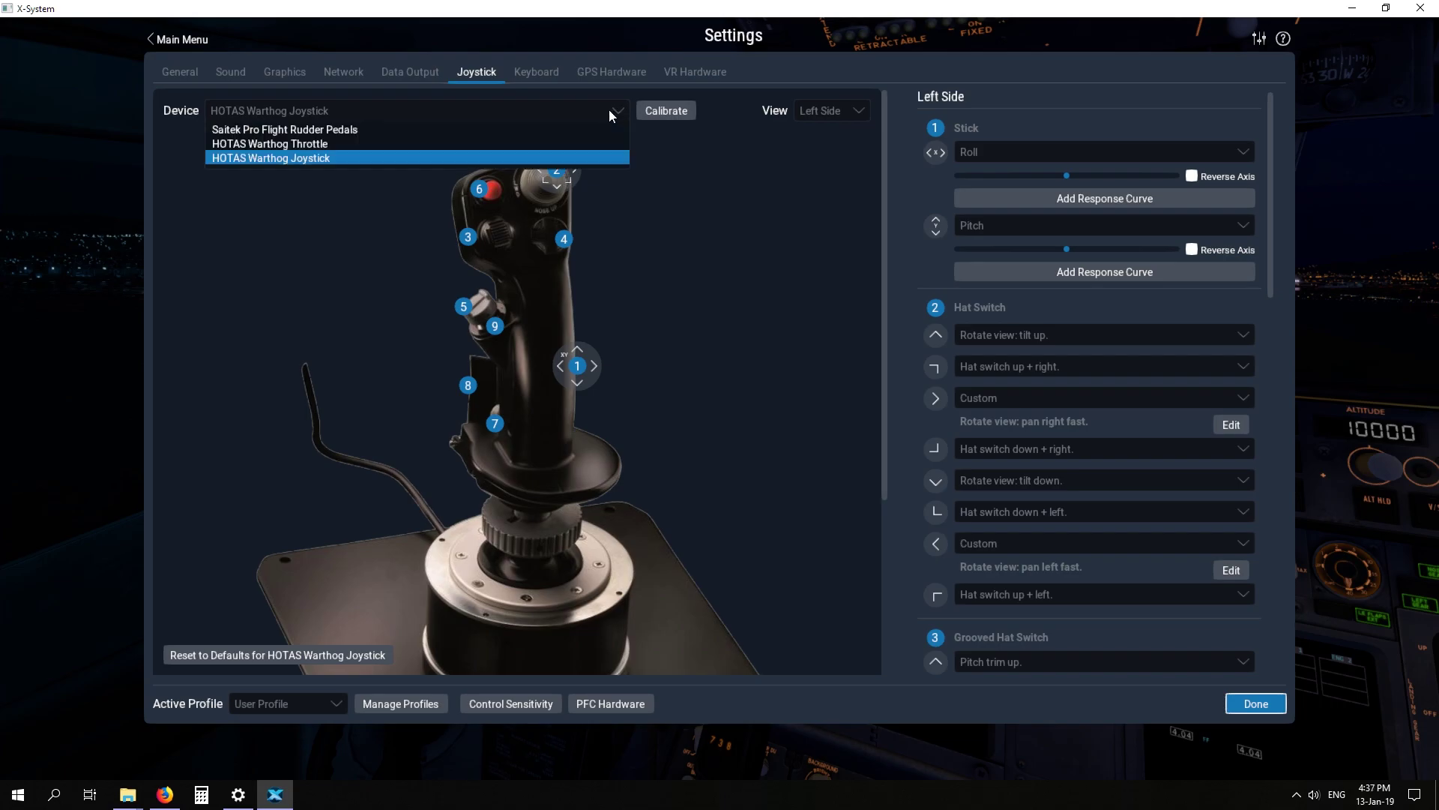
{"action": "left_click", "coordinate": [609, 109]}
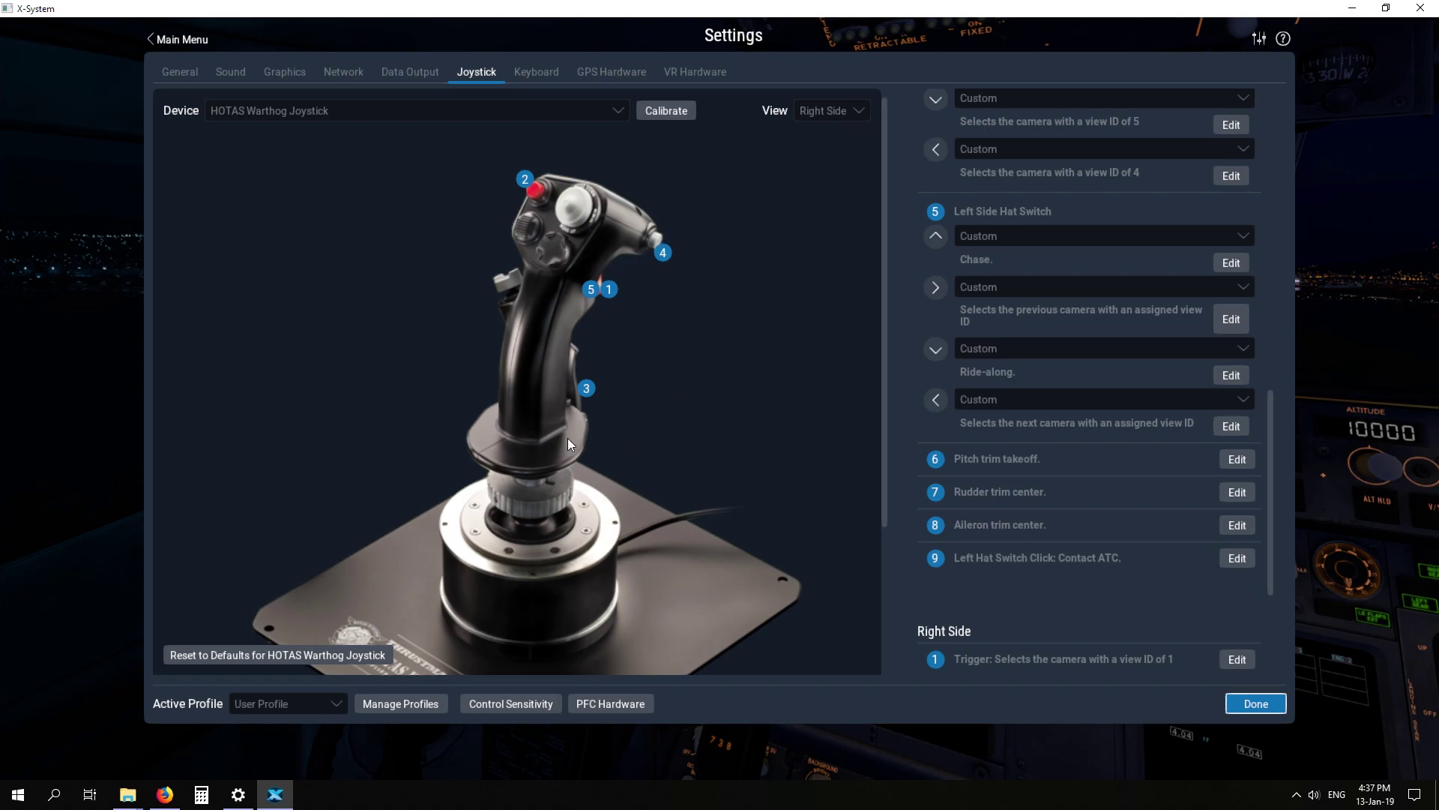
{"action": "left_click", "coordinate": [377, 705]}
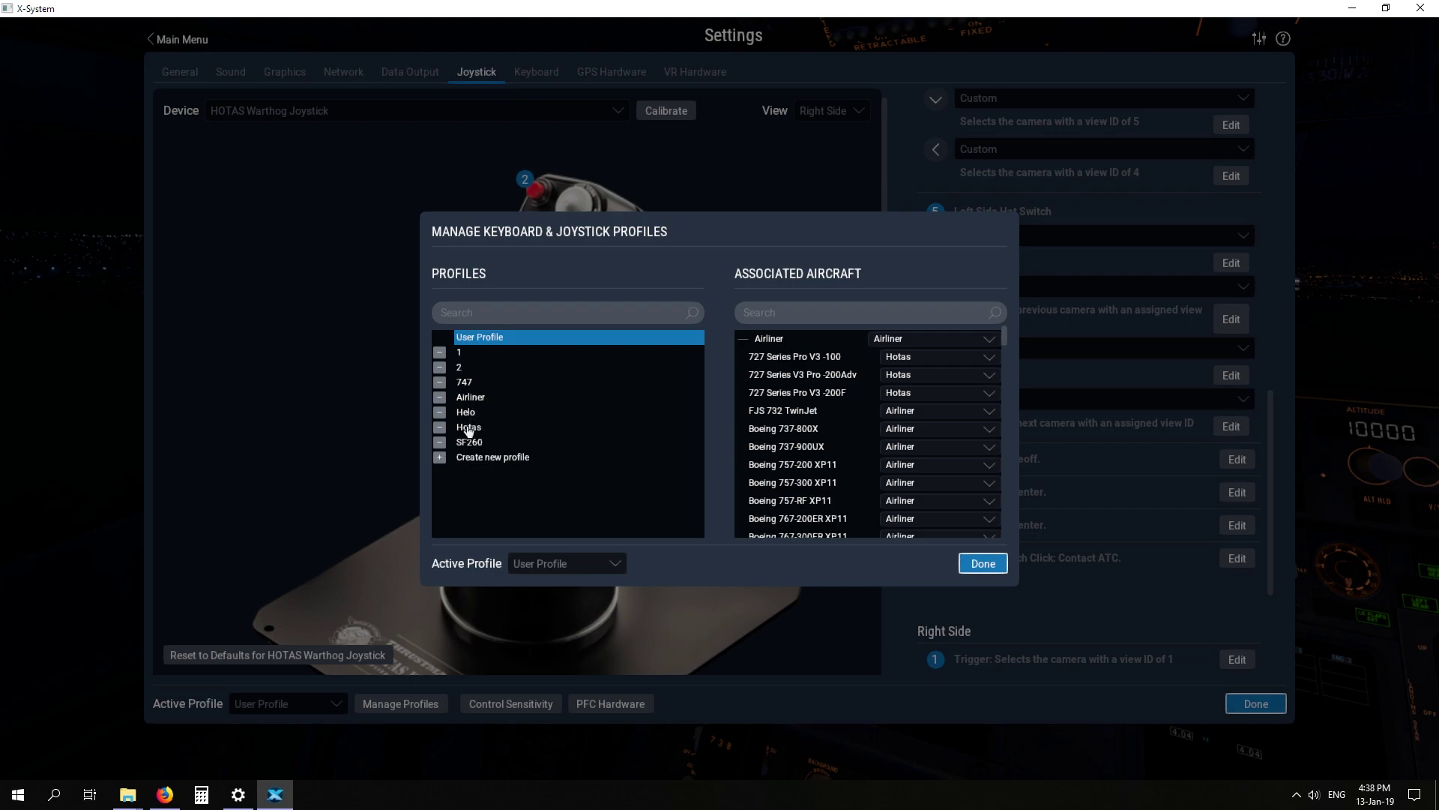
Select the Hotas profile, close the profile manager, and bring up Control Sensitivity for pitch, roll, yaw.
{"action": "left_click", "coordinate": [470, 426]}
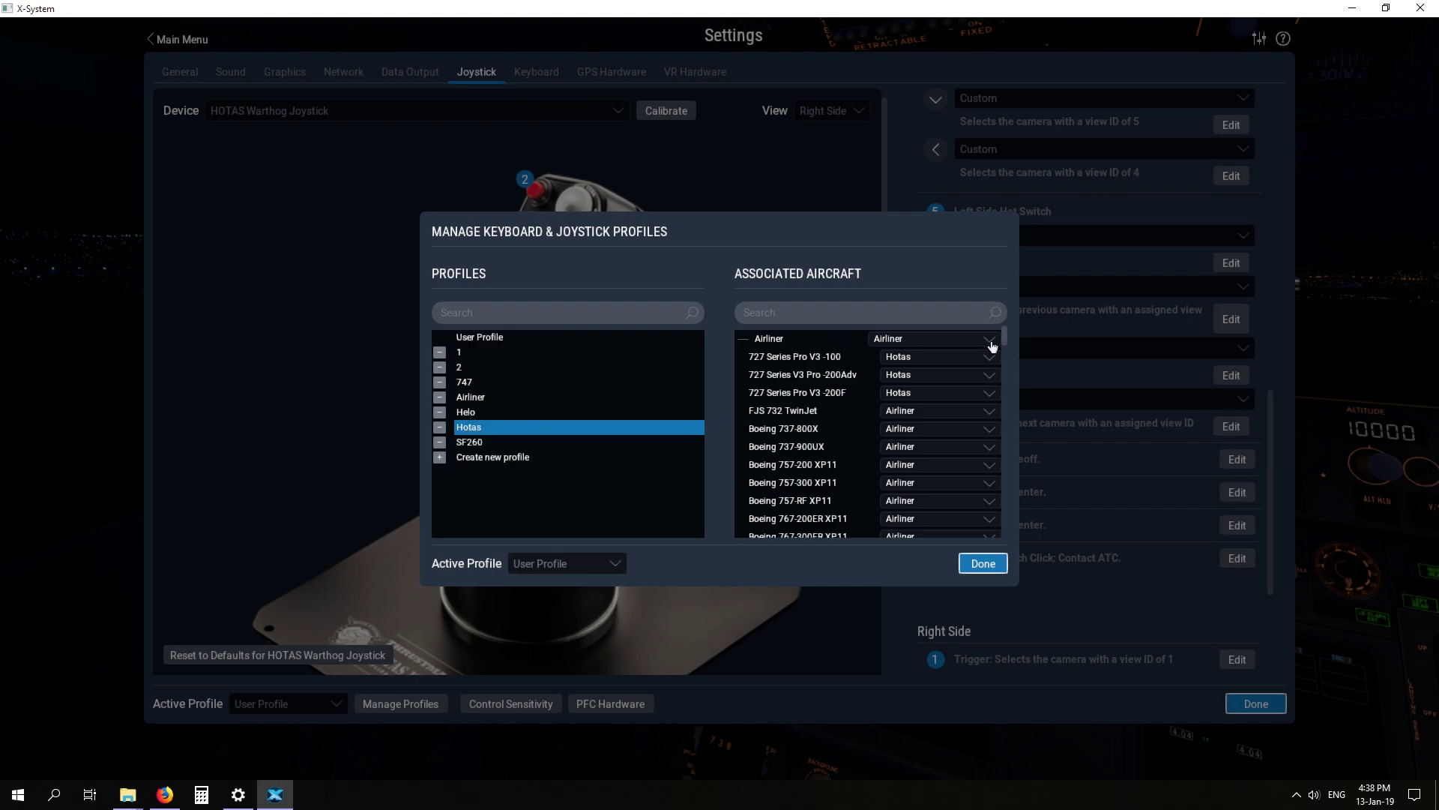
{"action": "left_click_drag", "start_coordinate": [1008, 335], "coordinate": [982, 421]}
{"action": "left_click", "coordinate": [983, 563]}
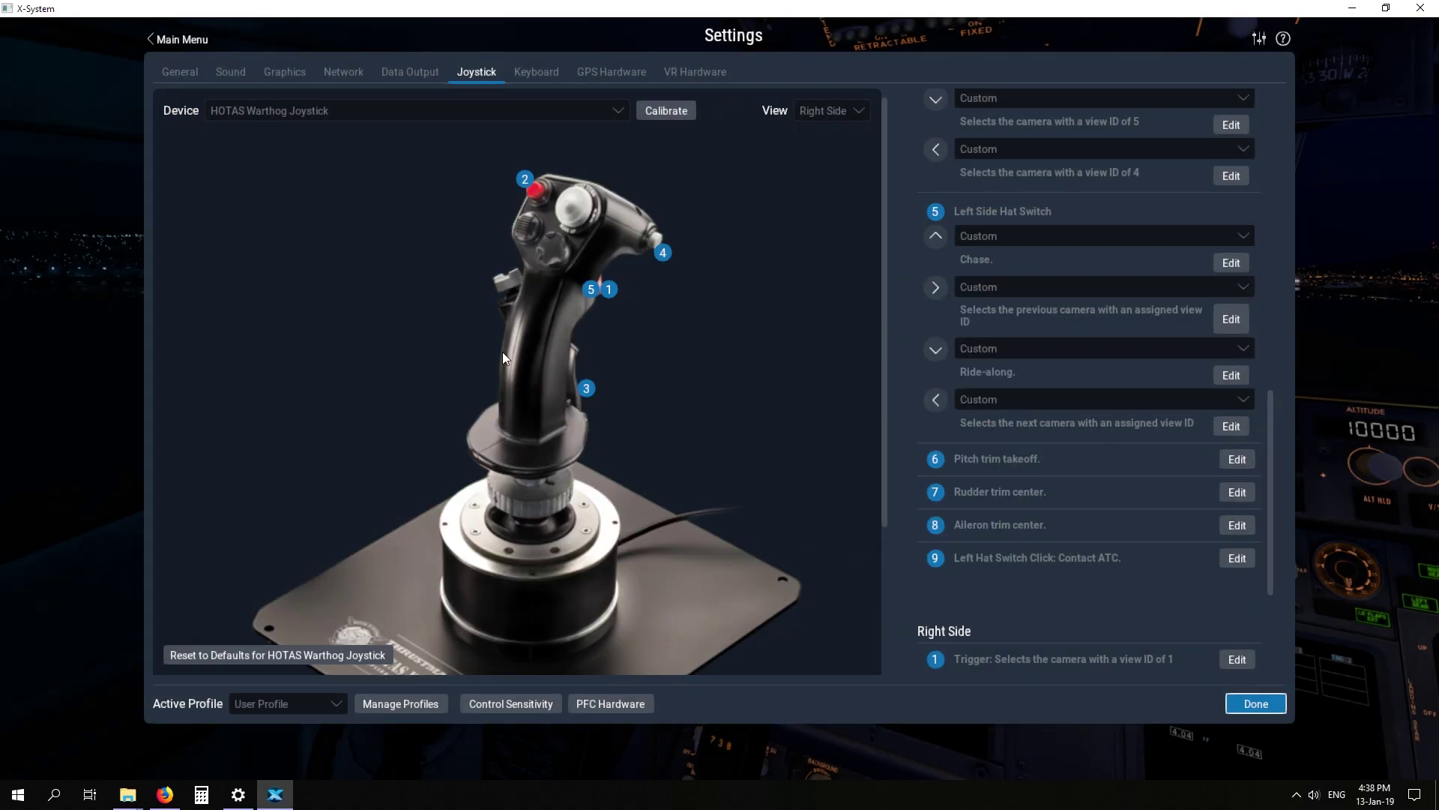
{"action": "left_click", "coordinate": [533, 704]}
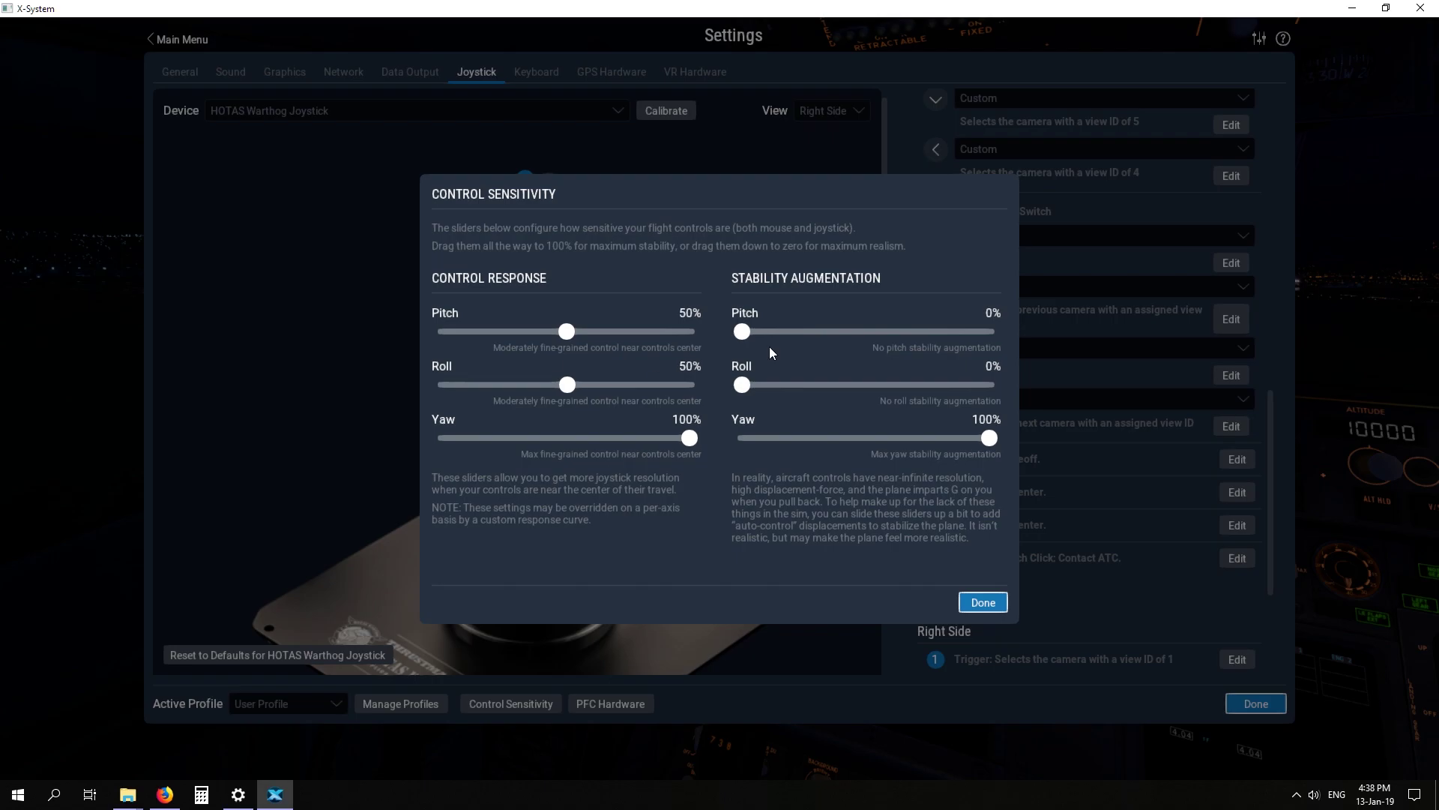
Close Control Sensitivity and switch to the Keyboard command bindings.
{"action": "left_click", "coordinate": [983, 603]}
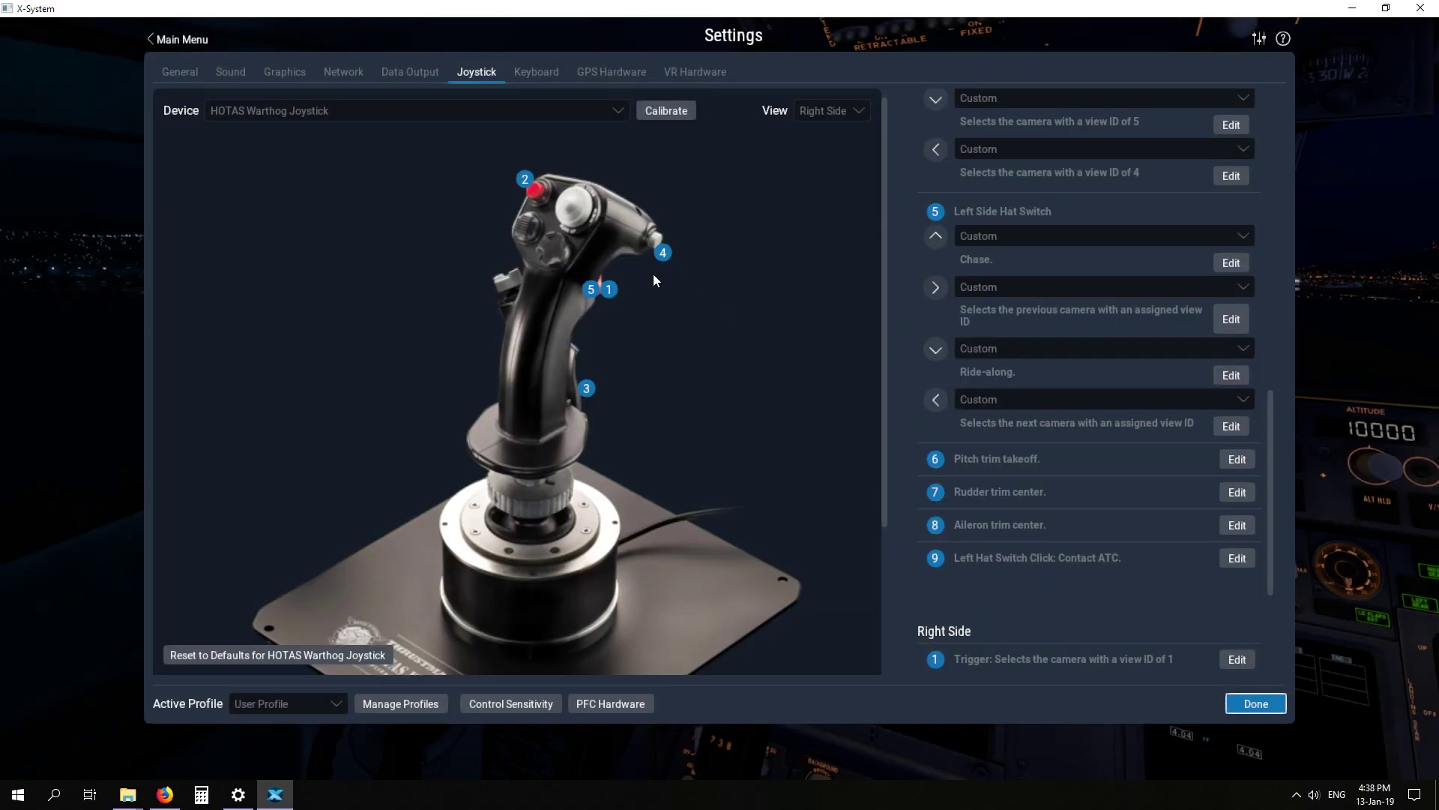
{"action": "left_click", "coordinate": [536, 73]}
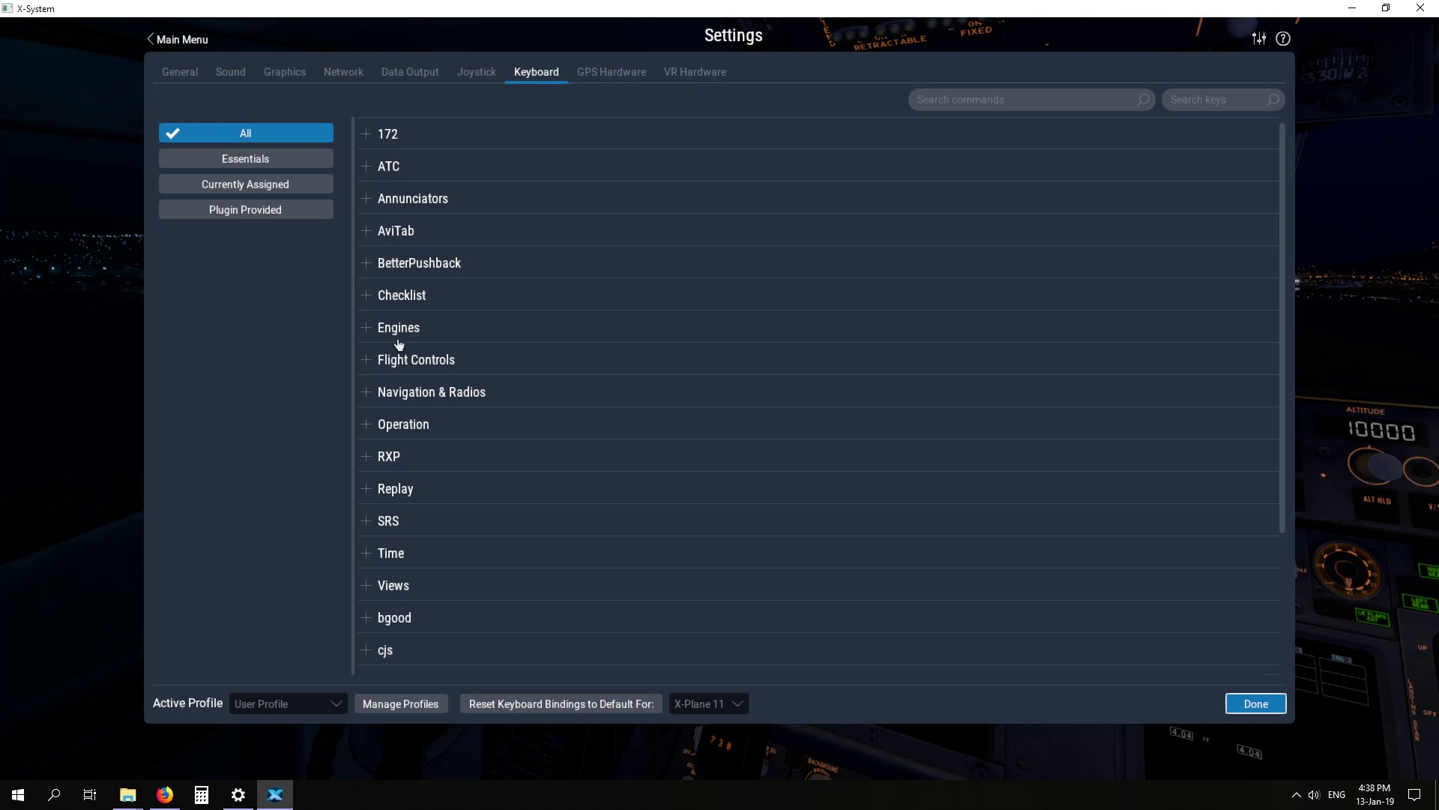
Scroll through the keyboard command categories, then bring up the GPS Hardware settings.
{"action": "scroll", "coordinate": [421, 508], "scroll_direction": "down", "scroll_amount": 5}
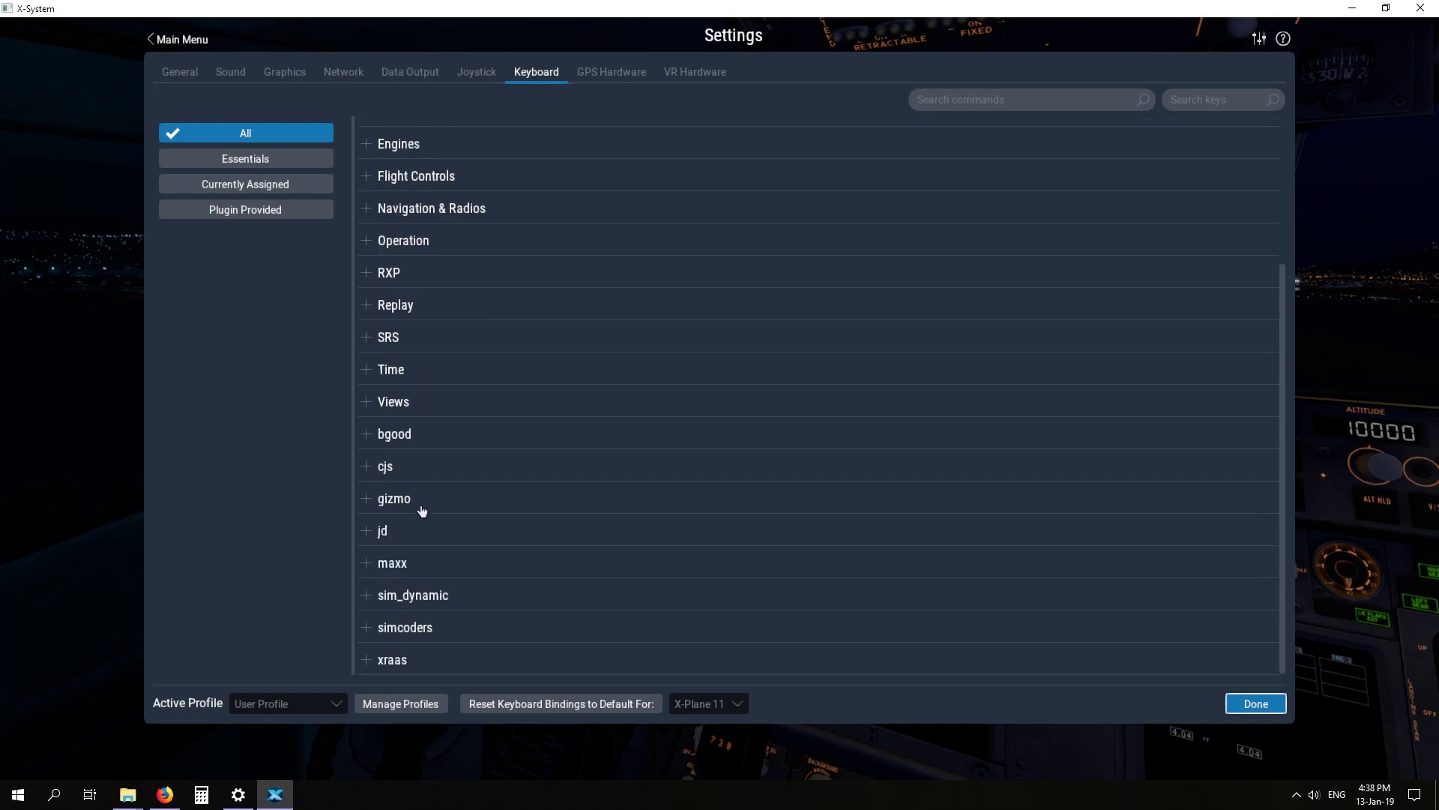
{"action": "scroll", "coordinate": [422, 509], "scroll_direction": "up", "scroll_amount": 5}
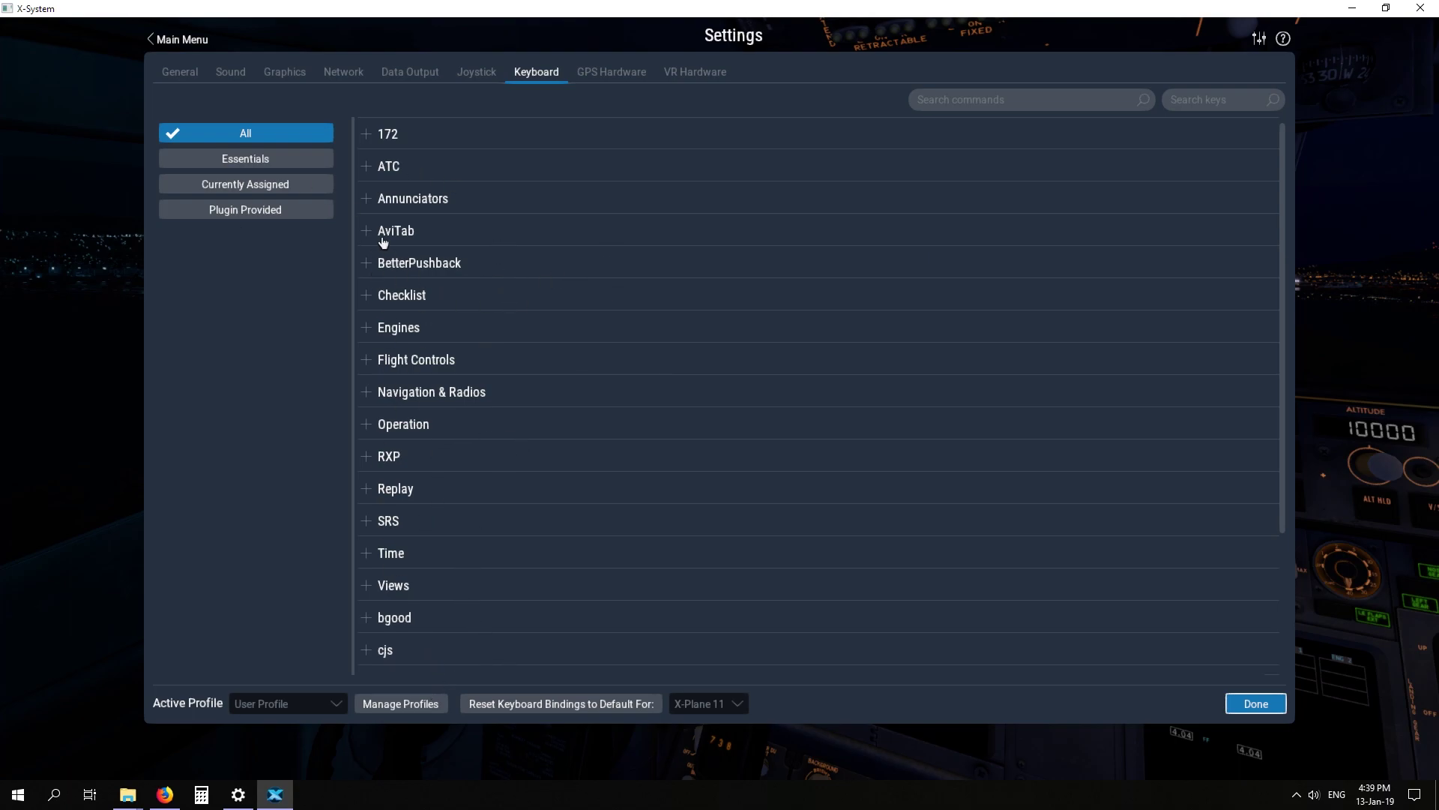
{"action": "left_click", "coordinate": [607, 78]}
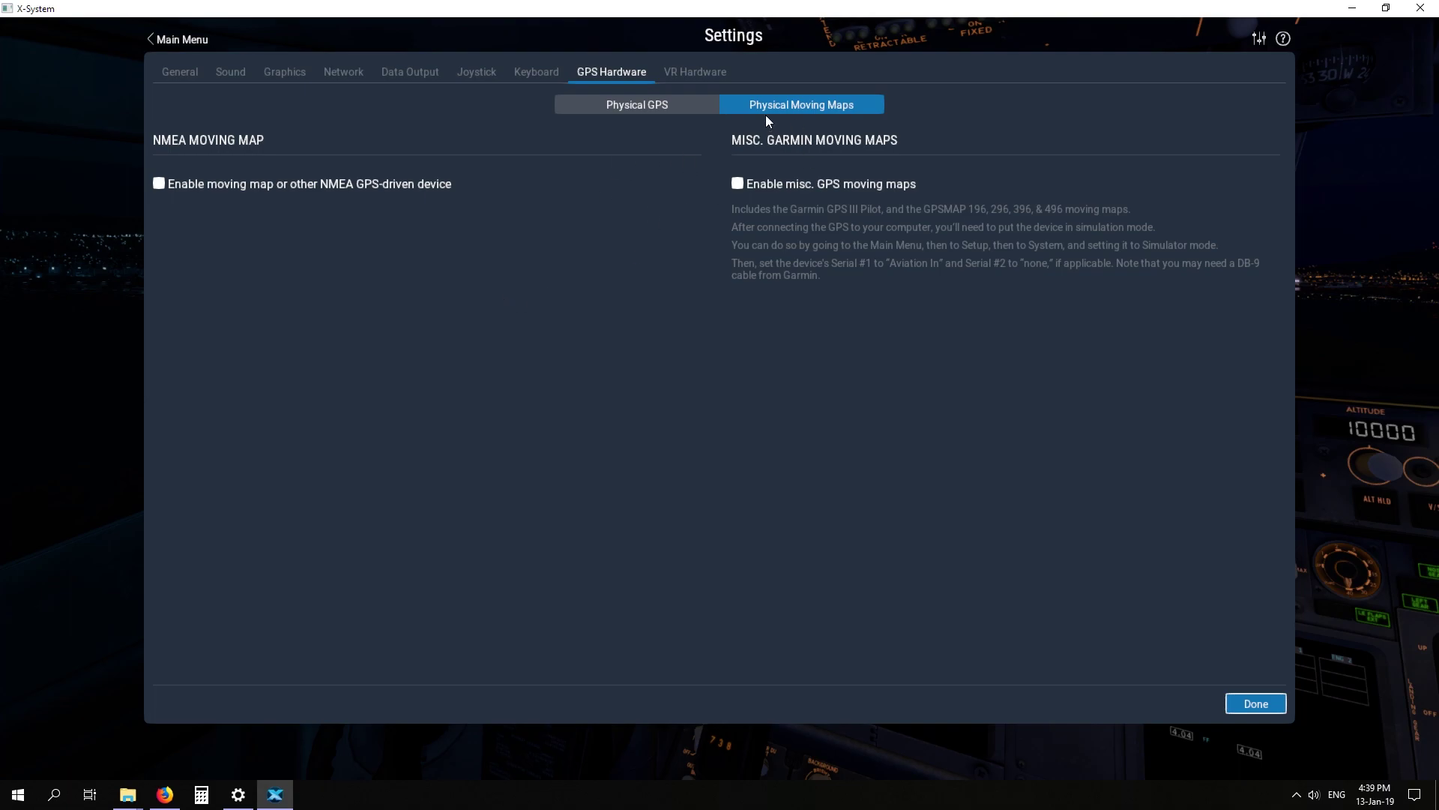
Look over the VR Hardware settings, then return to the General page.
{"action": "left_click", "coordinate": [674, 82]}
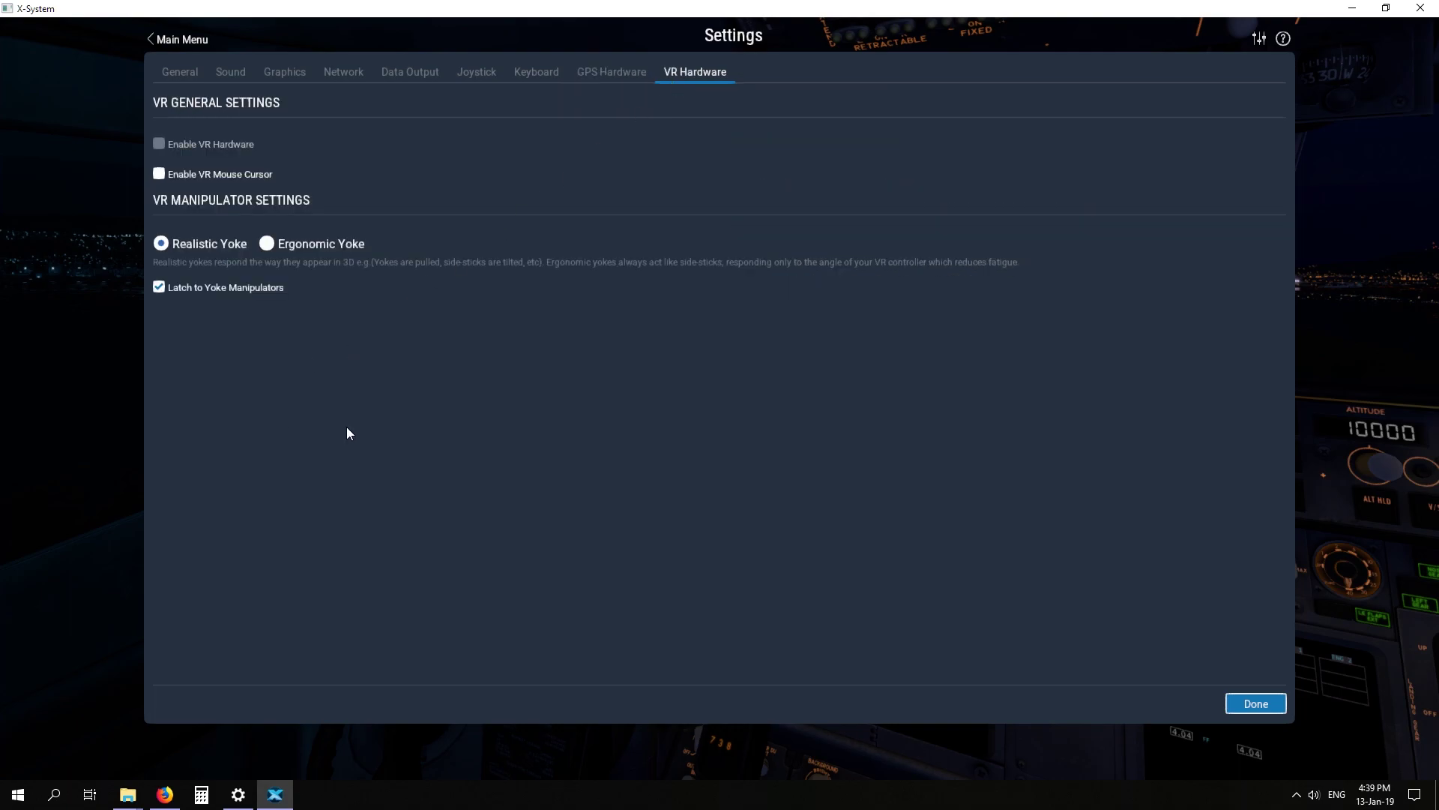
{"action": "left_click", "coordinate": [188, 71]}
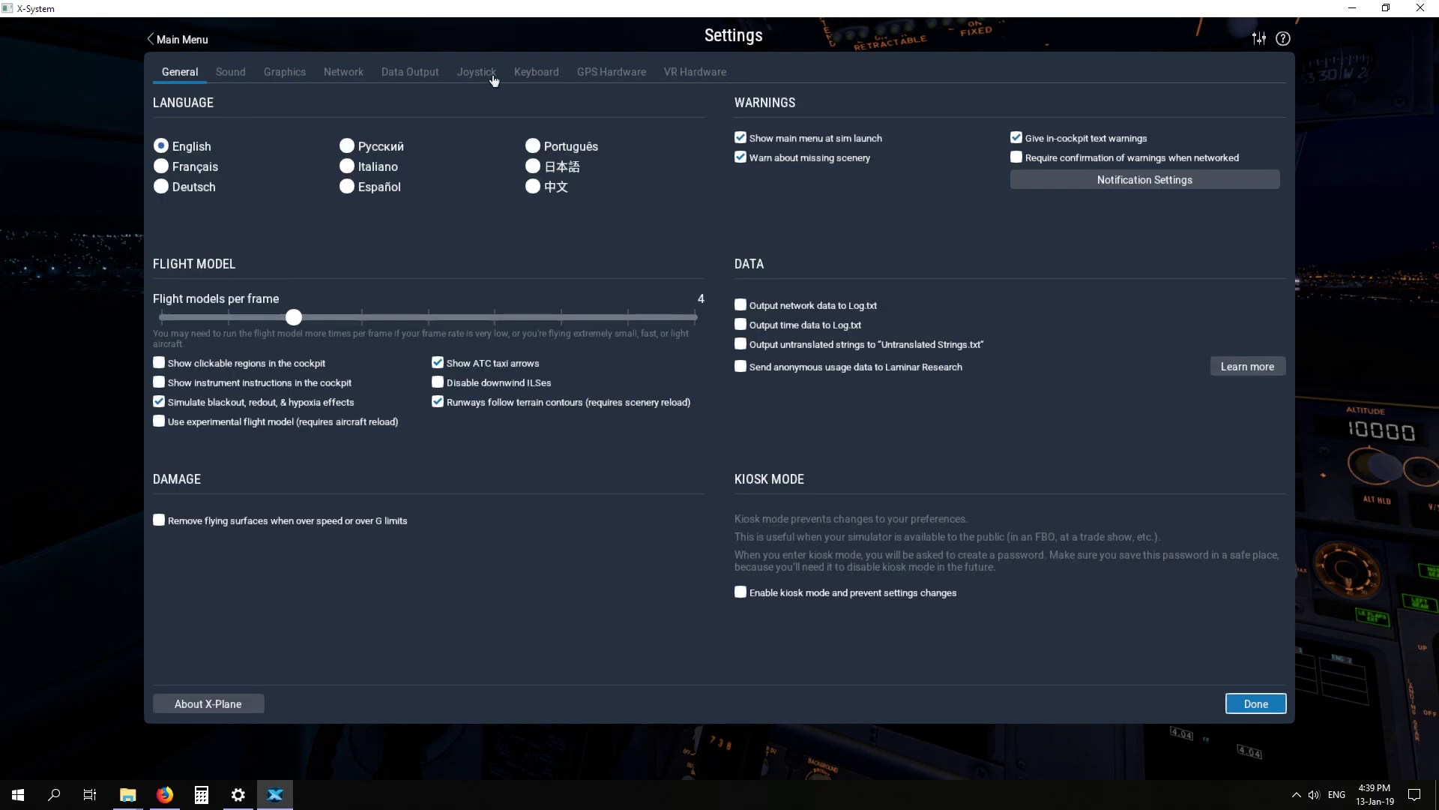
From the main menu start a new flight and star the C172SP G1000 as a favourite aircraft.
{"action": "left_click", "coordinate": [179, 41]}
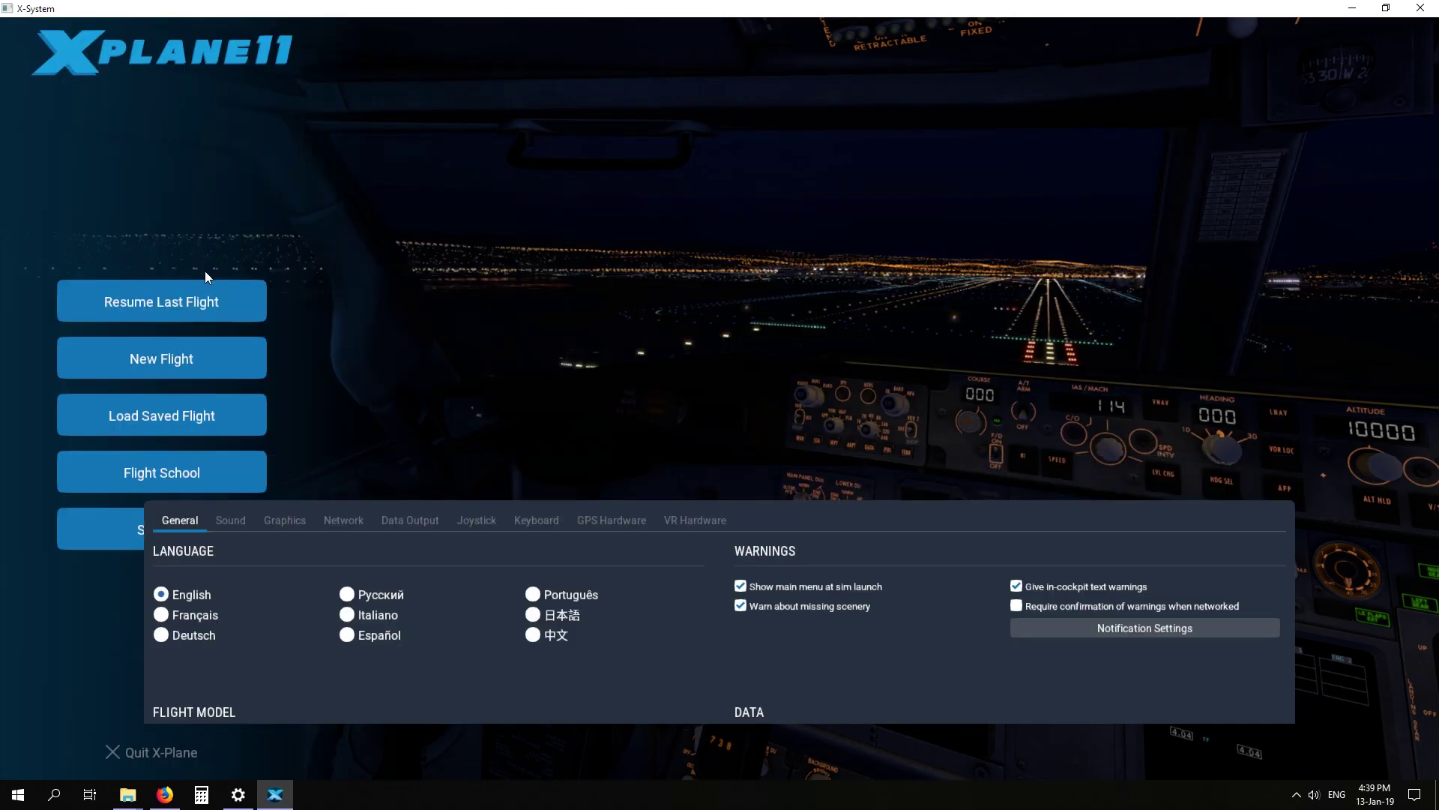
{"action": "left_click", "coordinate": [101, 363]}
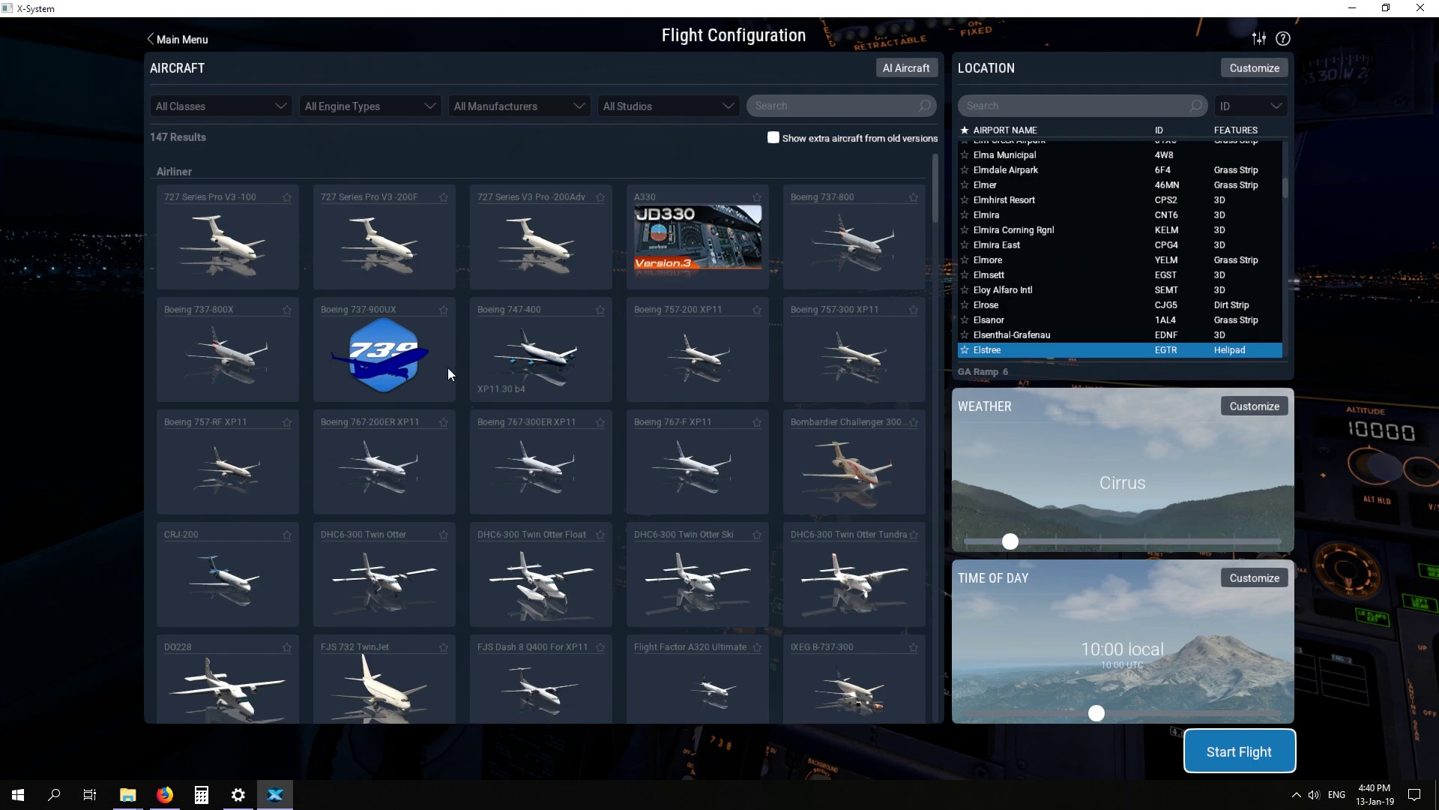
{"action": "scroll", "coordinate": [442, 389], "scroll_direction": "down", "scroll_amount": 5}
{"action": "scroll", "coordinate": [303, 376], "scroll_direction": "down", "scroll_amount": 10}
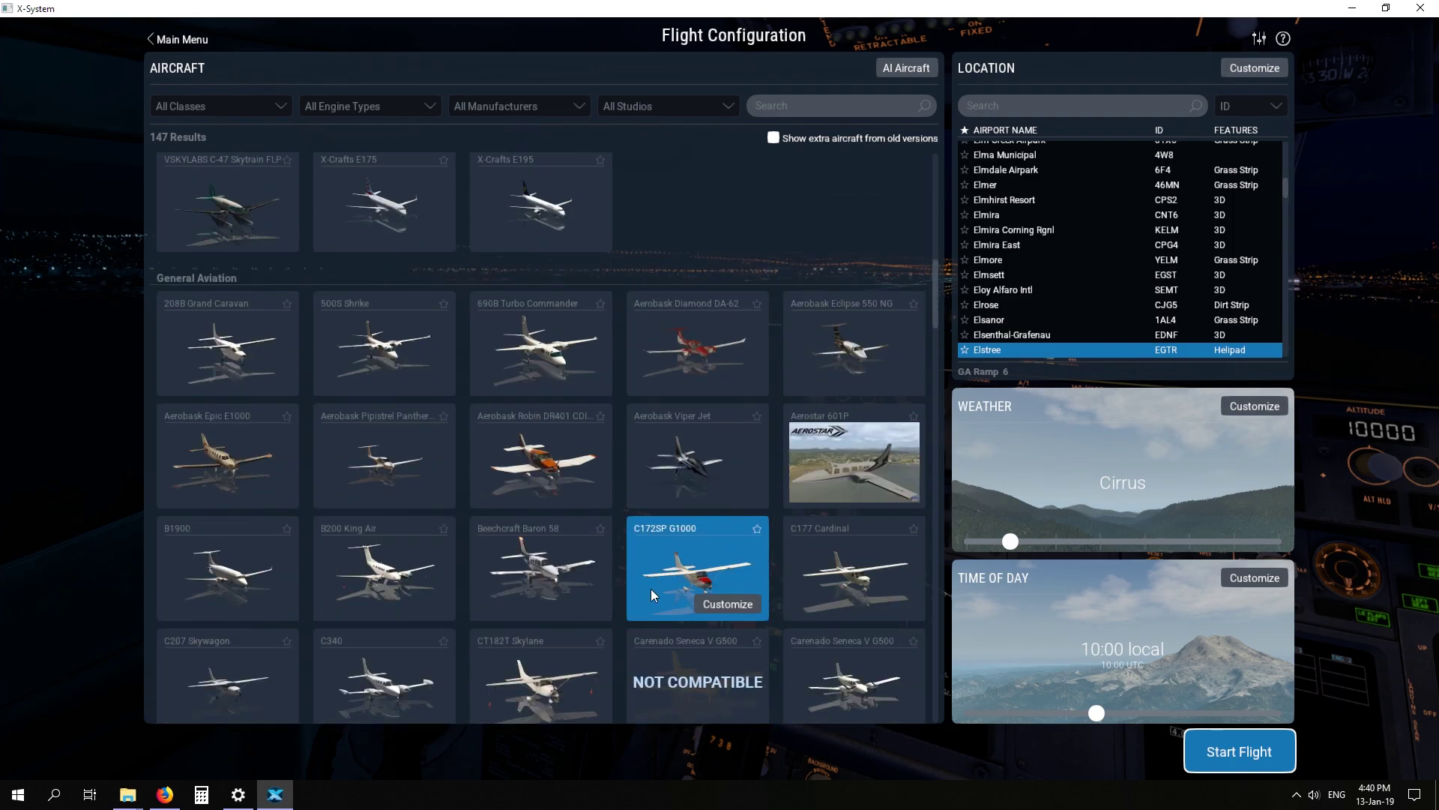
{"action": "left_click", "coordinate": [756, 529]}
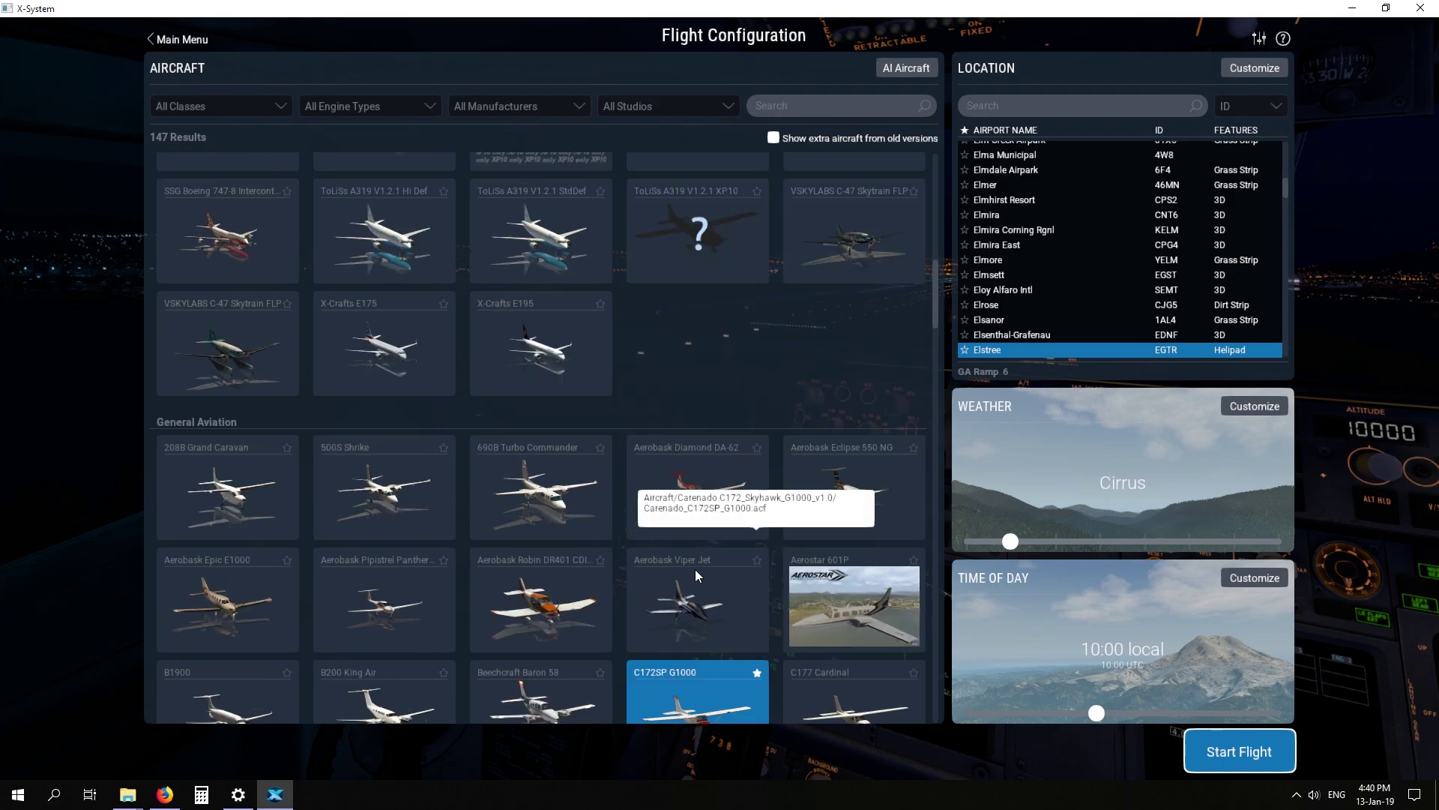
{"action": "scroll", "coordinate": [442, 408], "scroll_direction": "up", "scroll_amount": 10}
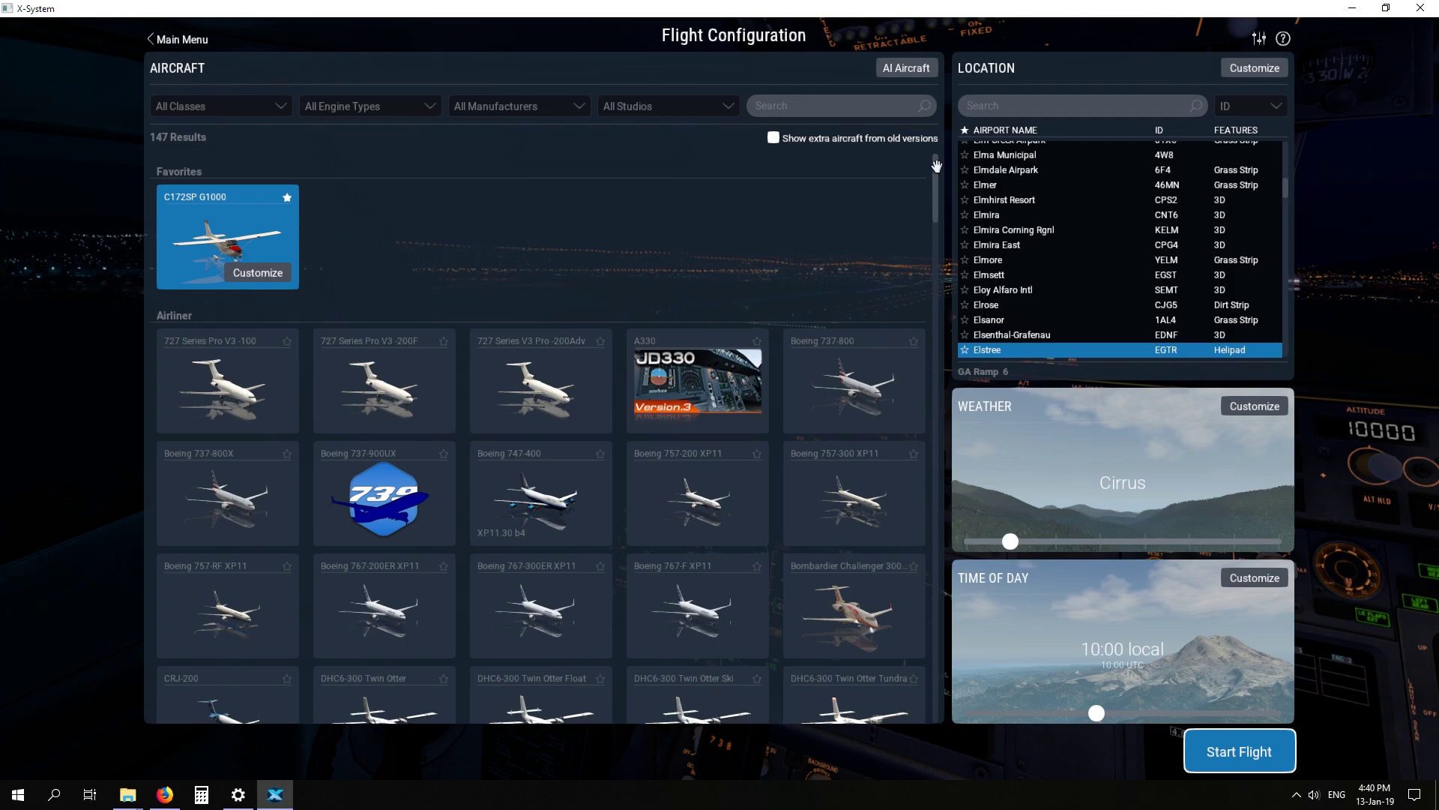
Select the Bombardier Challenger 300 and sort the airport list with favourites first.
{"action": "left_click_drag", "start_coordinate": [937, 165], "coordinate": [820, 196]}
{"action": "left_click", "coordinate": [924, 294]}
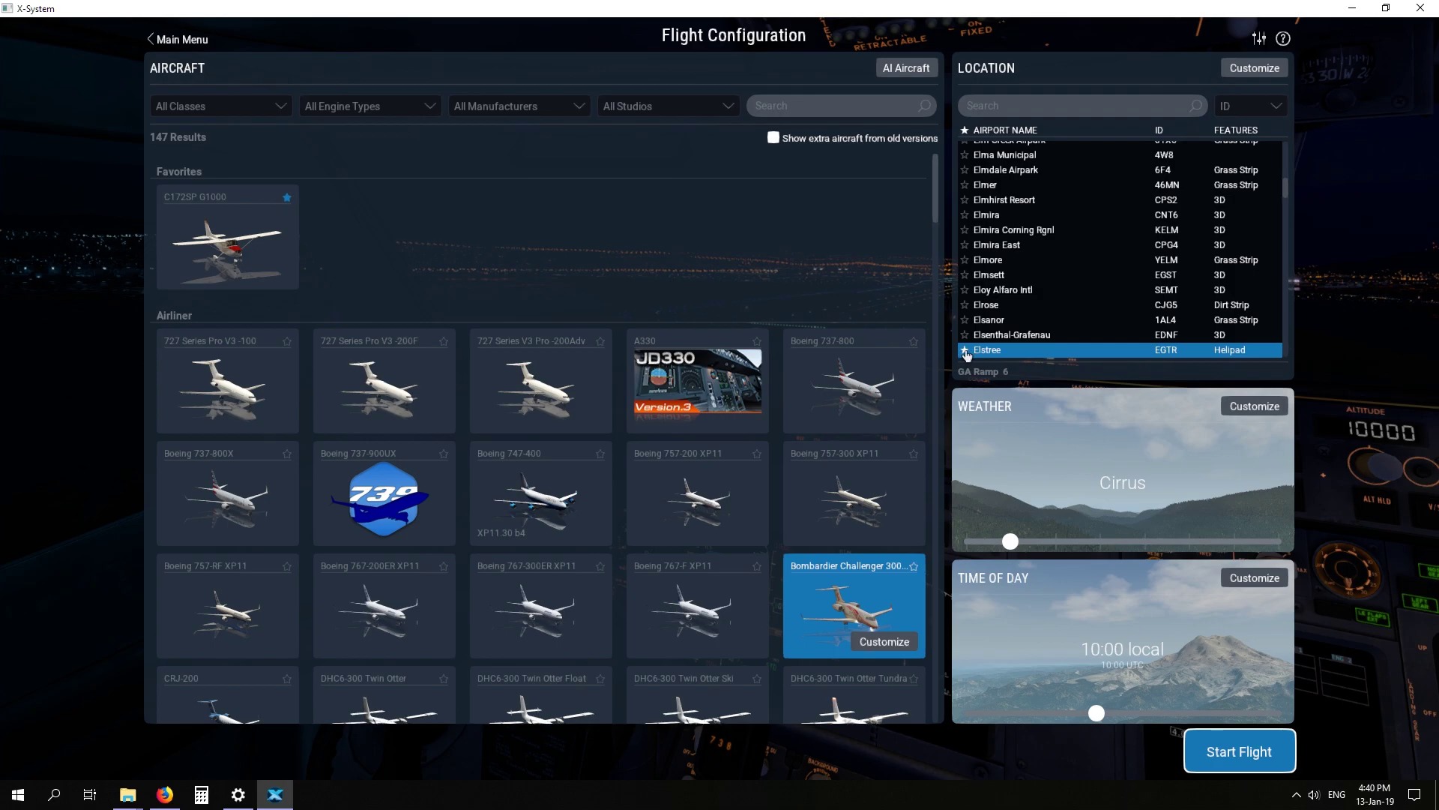
{"action": "left_click", "coordinate": [966, 130]}
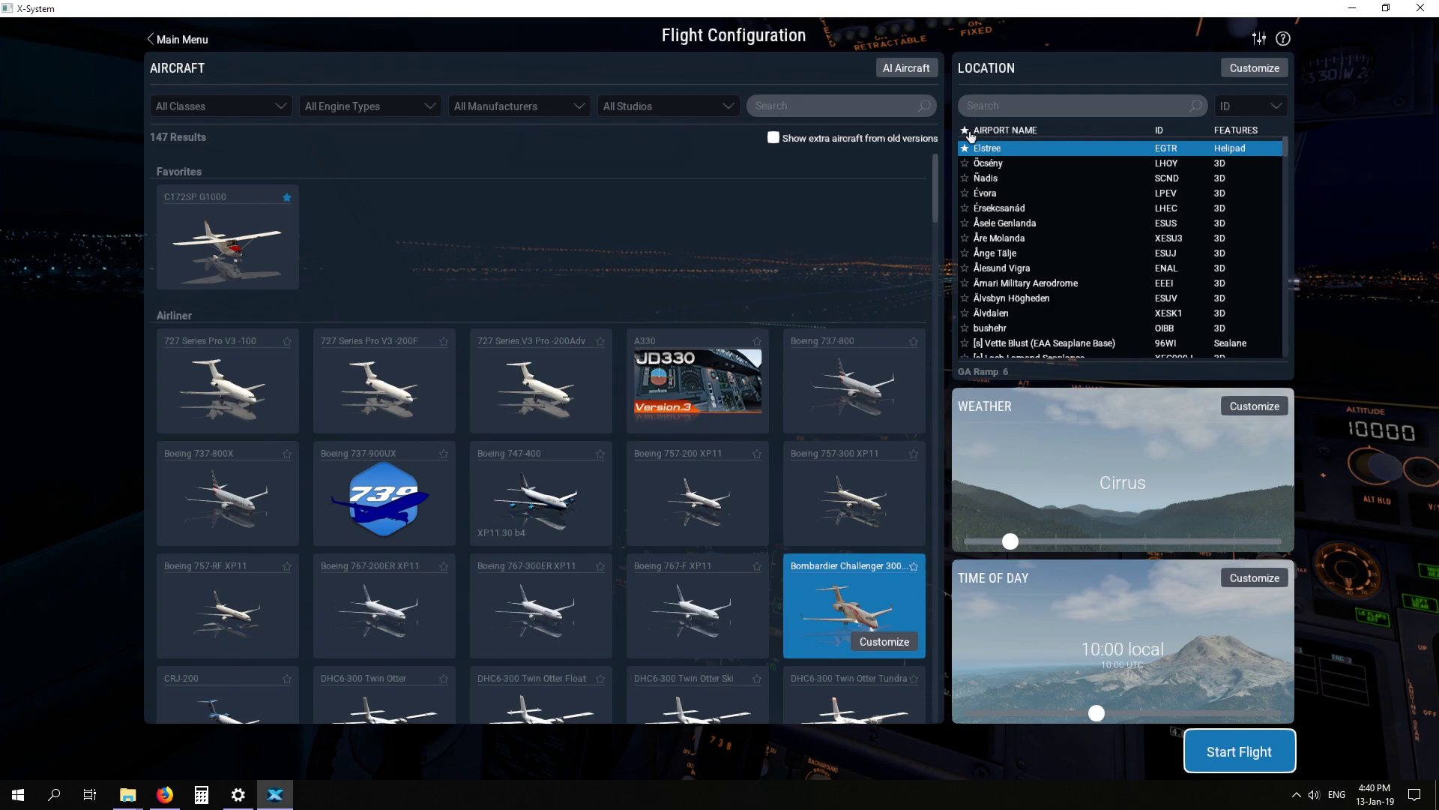
{"action": "left_click", "coordinate": [1005, 132]}
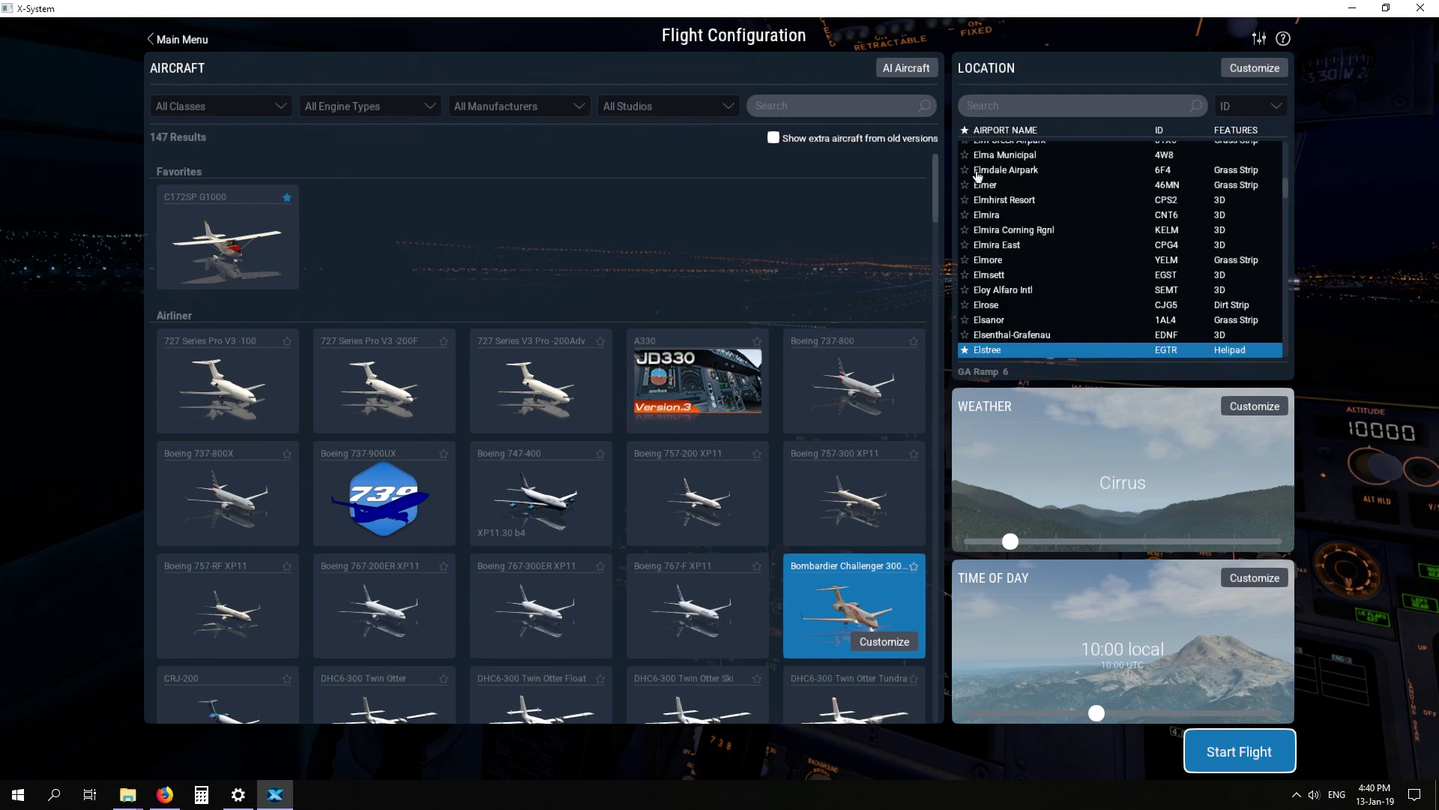
{"action": "scroll", "coordinate": [977, 176], "scroll_direction": "up", "scroll_amount": 5}
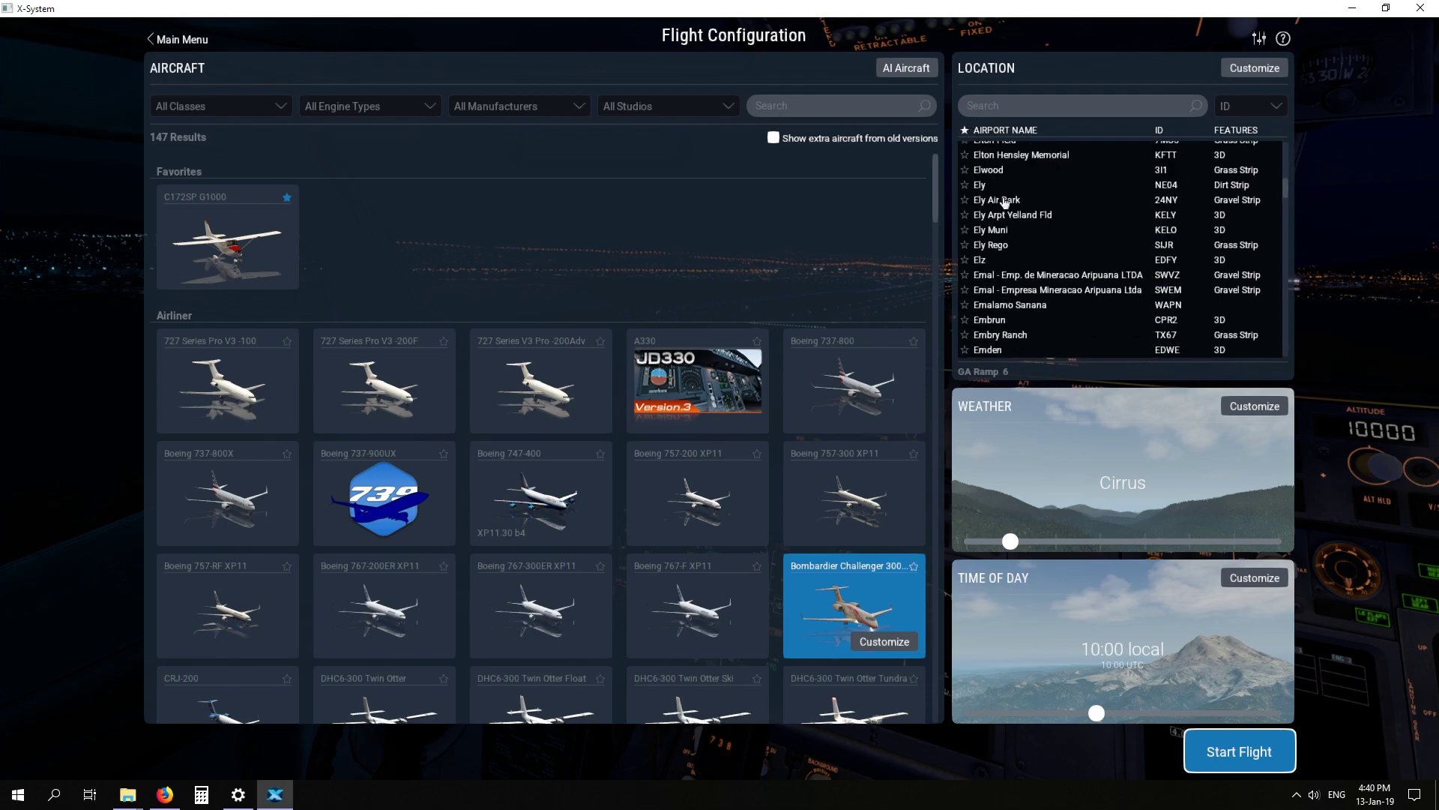
{"action": "left_click", "coordinate": [964, 131]}
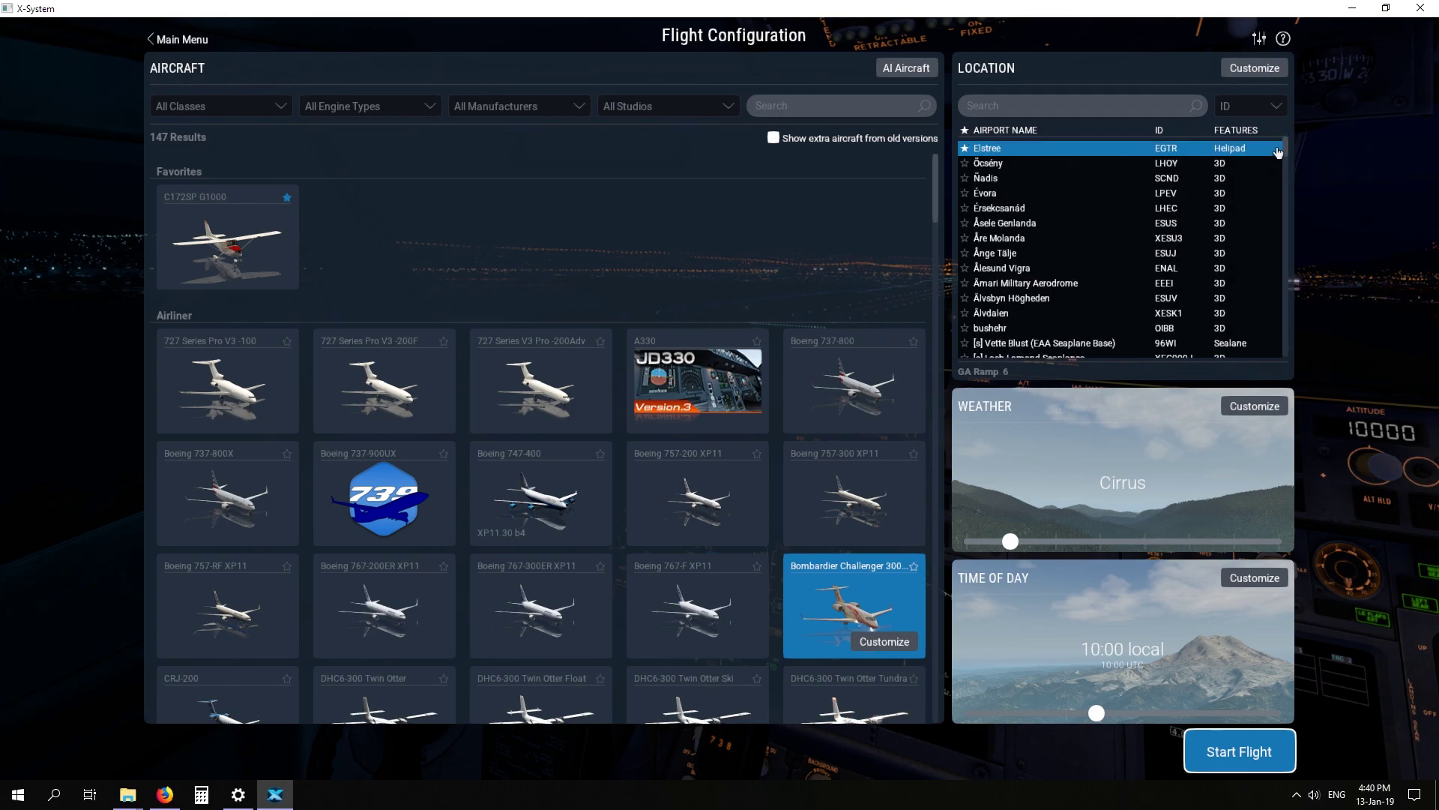
{"action": "left_click_drag", "start_coordinate": [1278, 152], "coordinate": [1274, 358]}
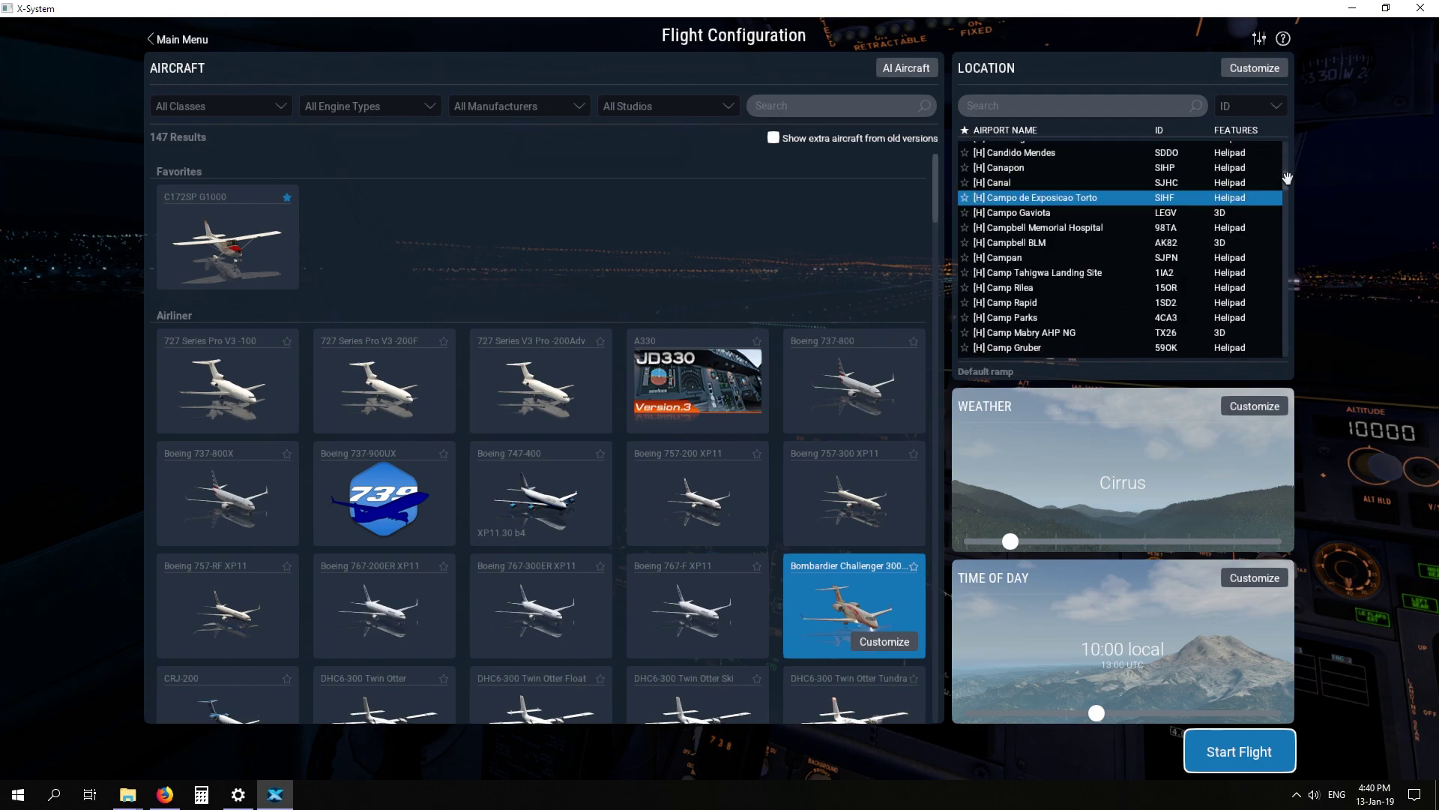
{"action": "left_click_drag", "start_coordinate": [1287, 177], "coordinate": [1286, 141]}
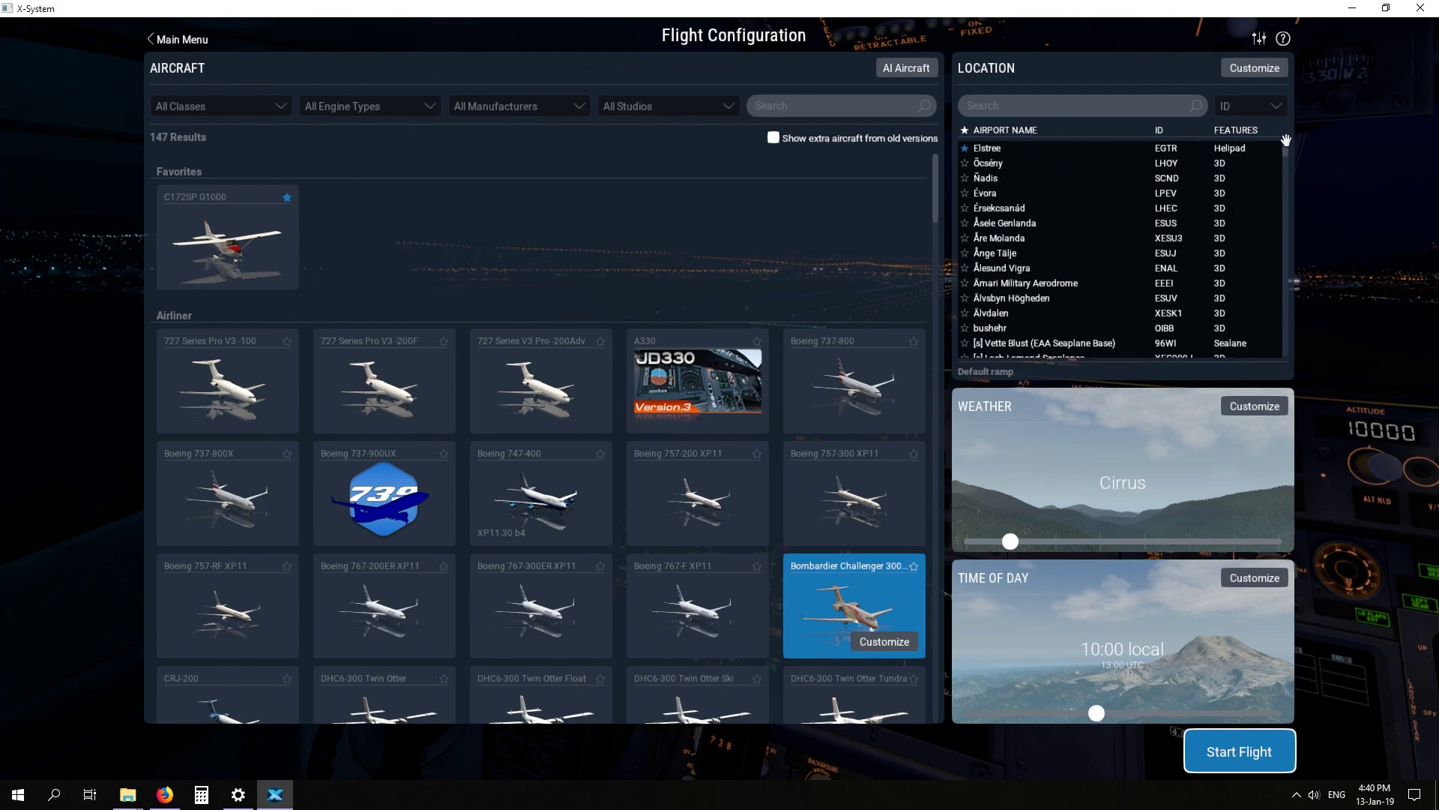
Search airports EIDW and EICK, star Cork, then clear the search and select Elstree.
{"action": "left_click", "coordinate": [995, 107]}
{"action": "type", "text": "eidw"}
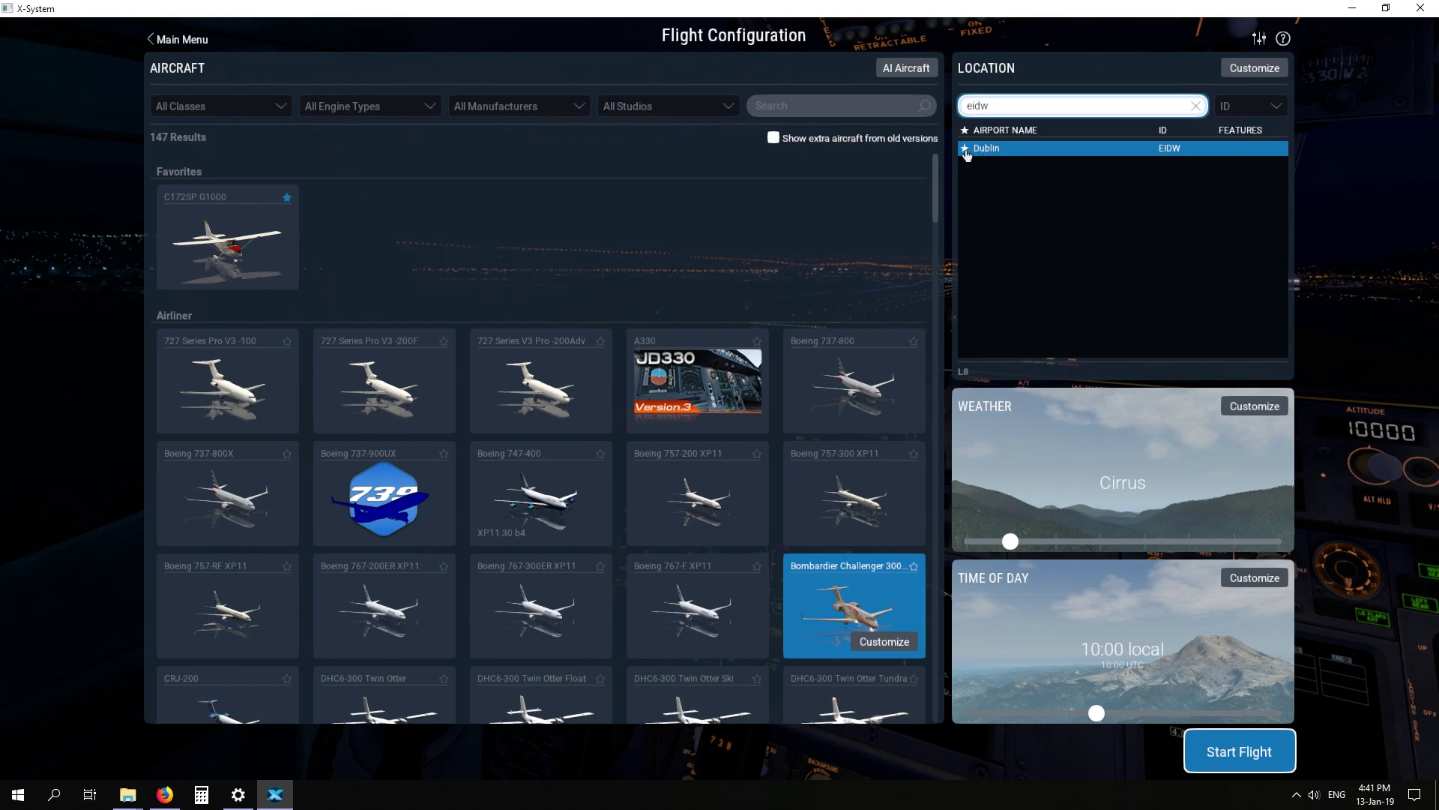
{"action": "key", "text": "ctrl+a"}
{"action": "type", "text": "eick"}
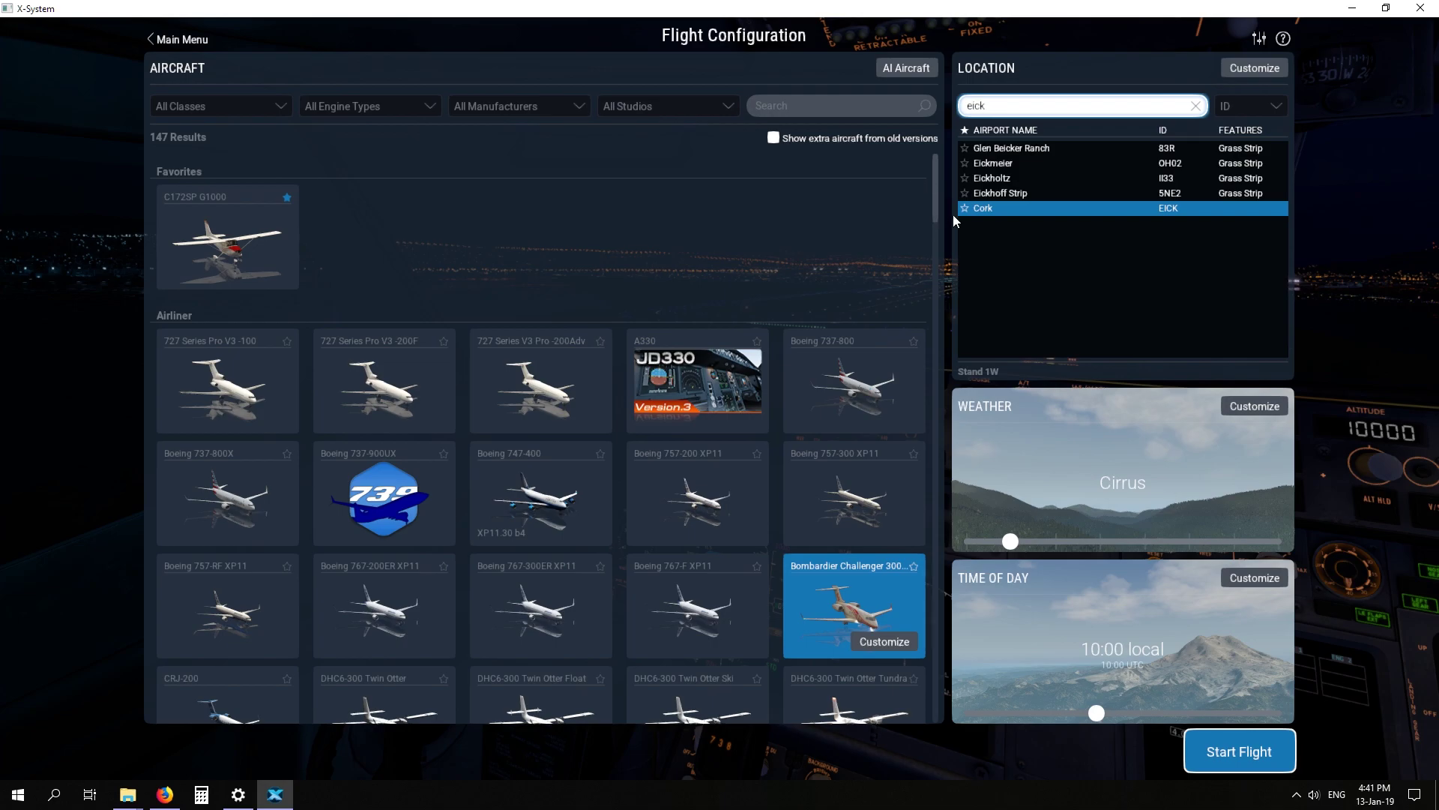
{"action": "left_click", "coordinate": [964, 208]}
{"action": "key", "text": "BackSpace"}
{"action": "key", "text": "BackSpace"}
{"action": "key", "text": "BackSpace"}
{"action": "key", "text": "BackSpace"}
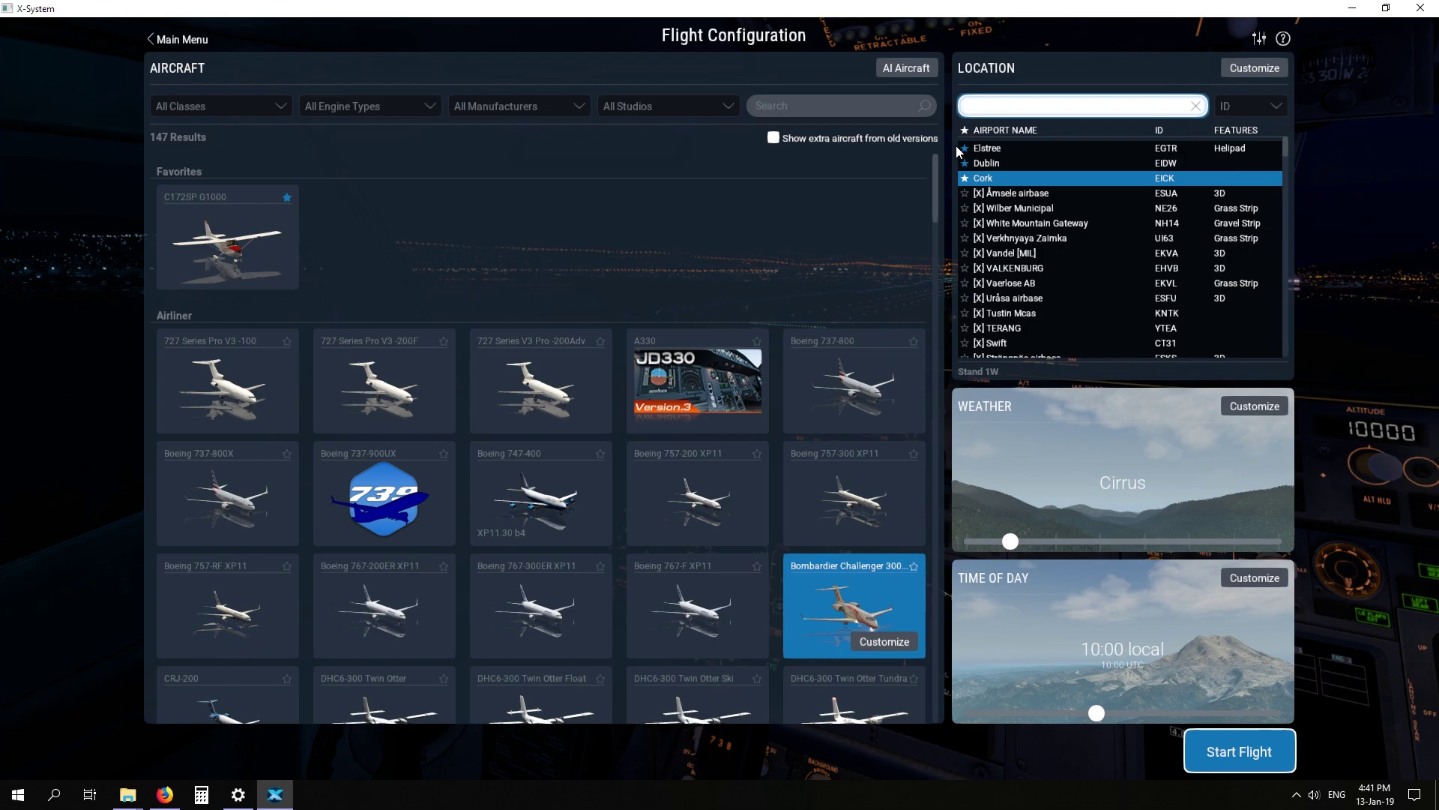
{"action": "left_click", "coordinate": [982, 148]}
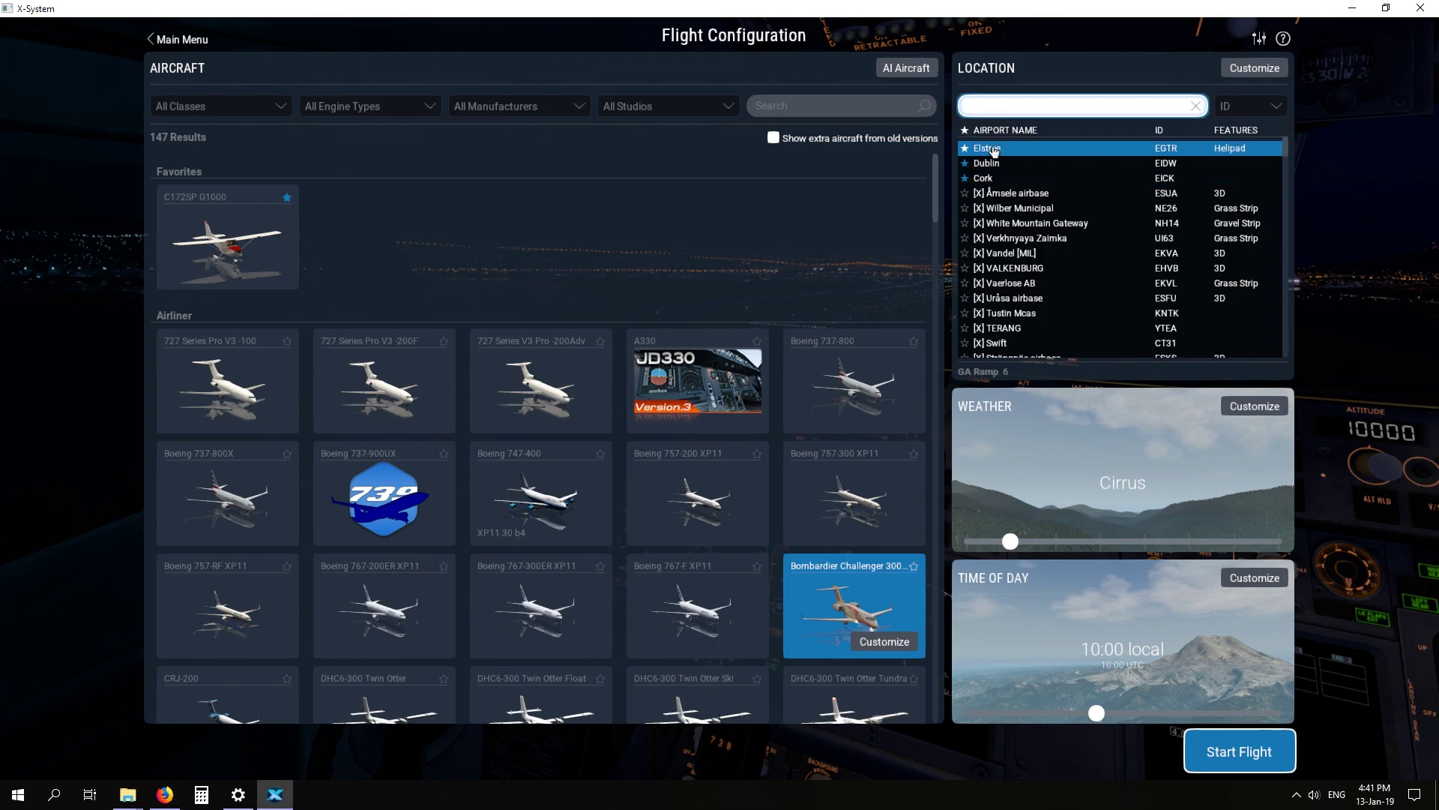
{"action": "left_click", "coordinate": [986, 163]}
Select Åmsele airbase, review the weather modes keeping manual weather, and return to flight configuration.
{"action": "left_click", "coordinate": [1072, 194]}
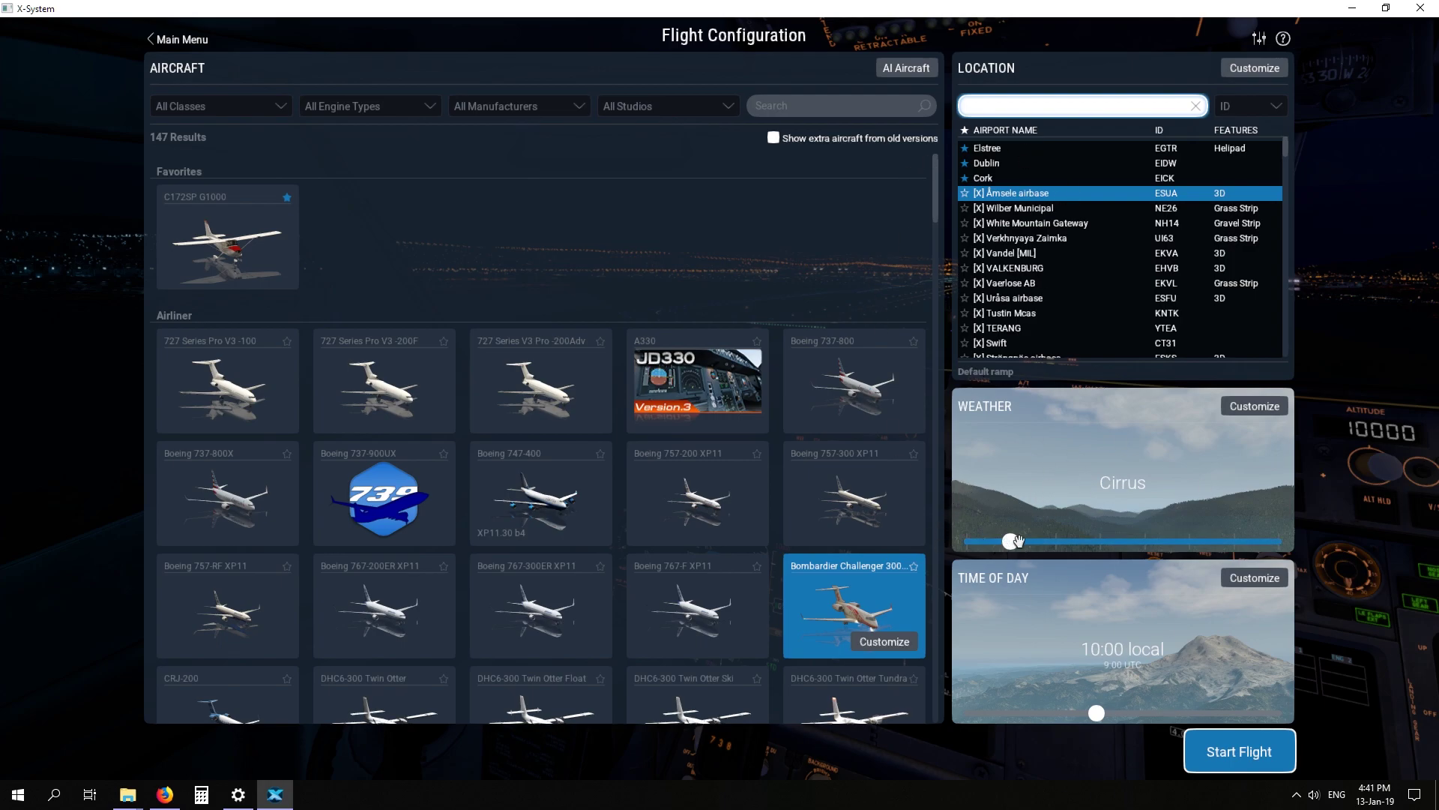
{"action": "left_click", "coordinate": [1251, 407]}
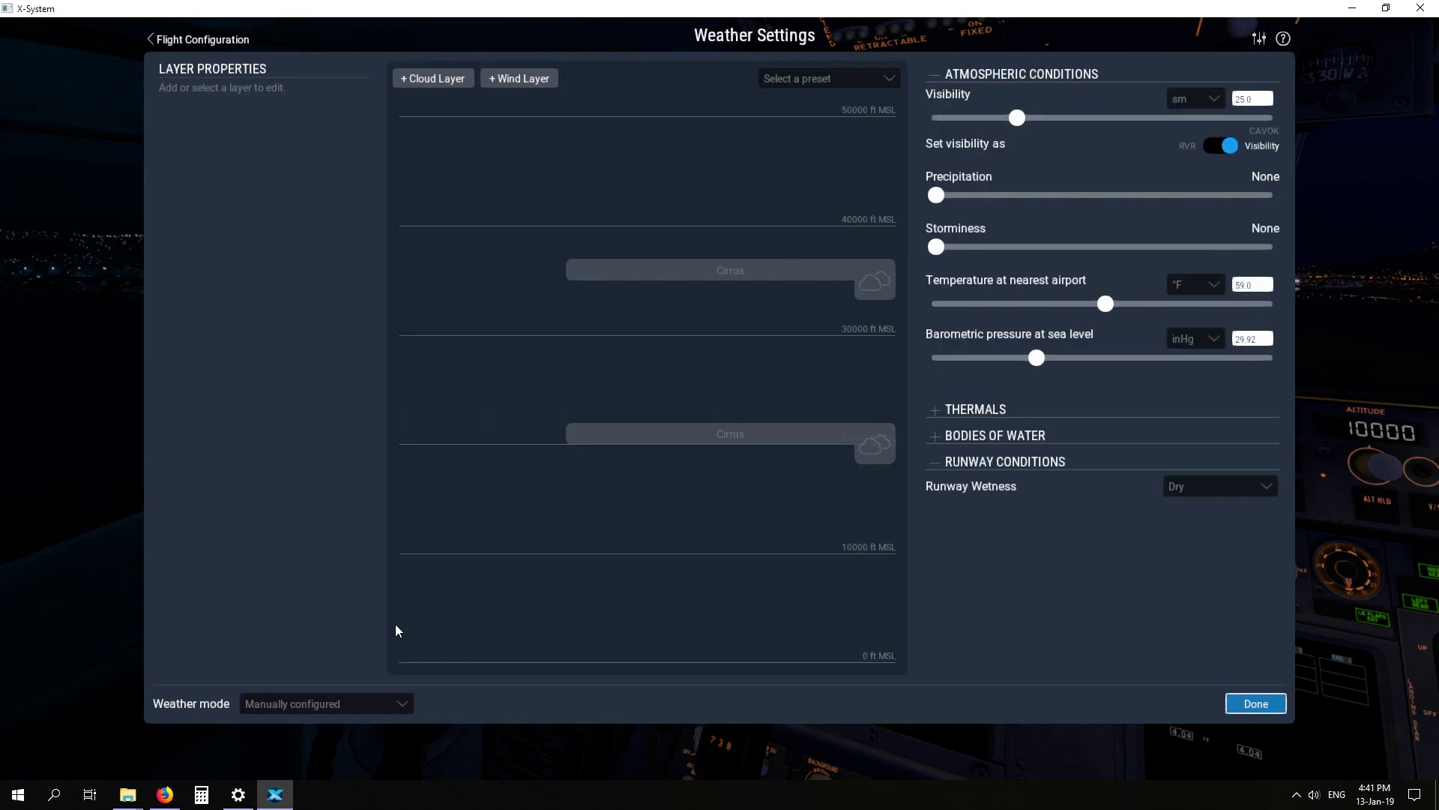
{"action": "left_click", "coordinate": [357, 712]}
{"action": "left_click", "coordinate": [322, 525]}
{"action": "left_click", "coordinate": [194, 39]}
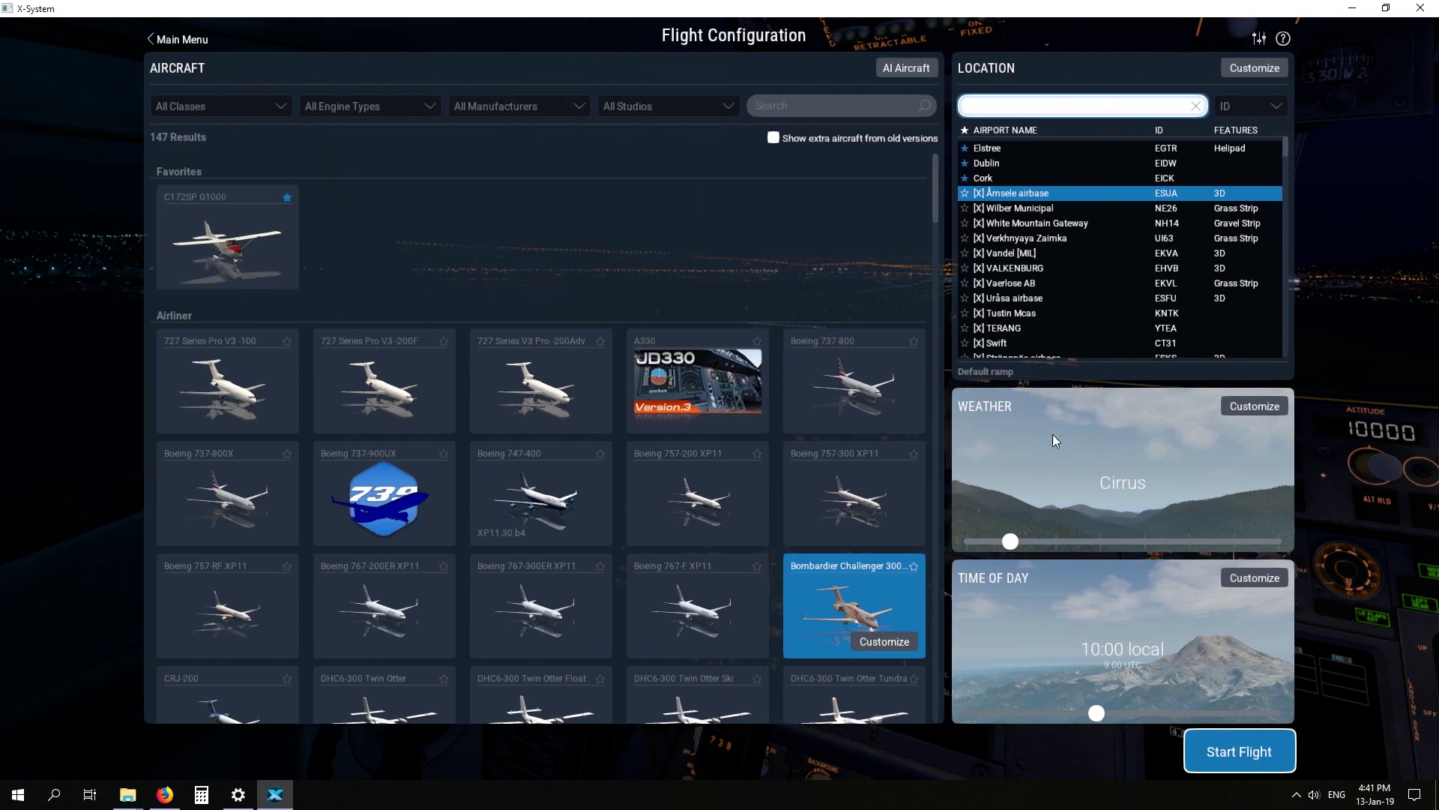
Customize the time of day, start the flight, and bring up the simulator settings.
{"action": "left_click", "coordinate": [1239, 579]}
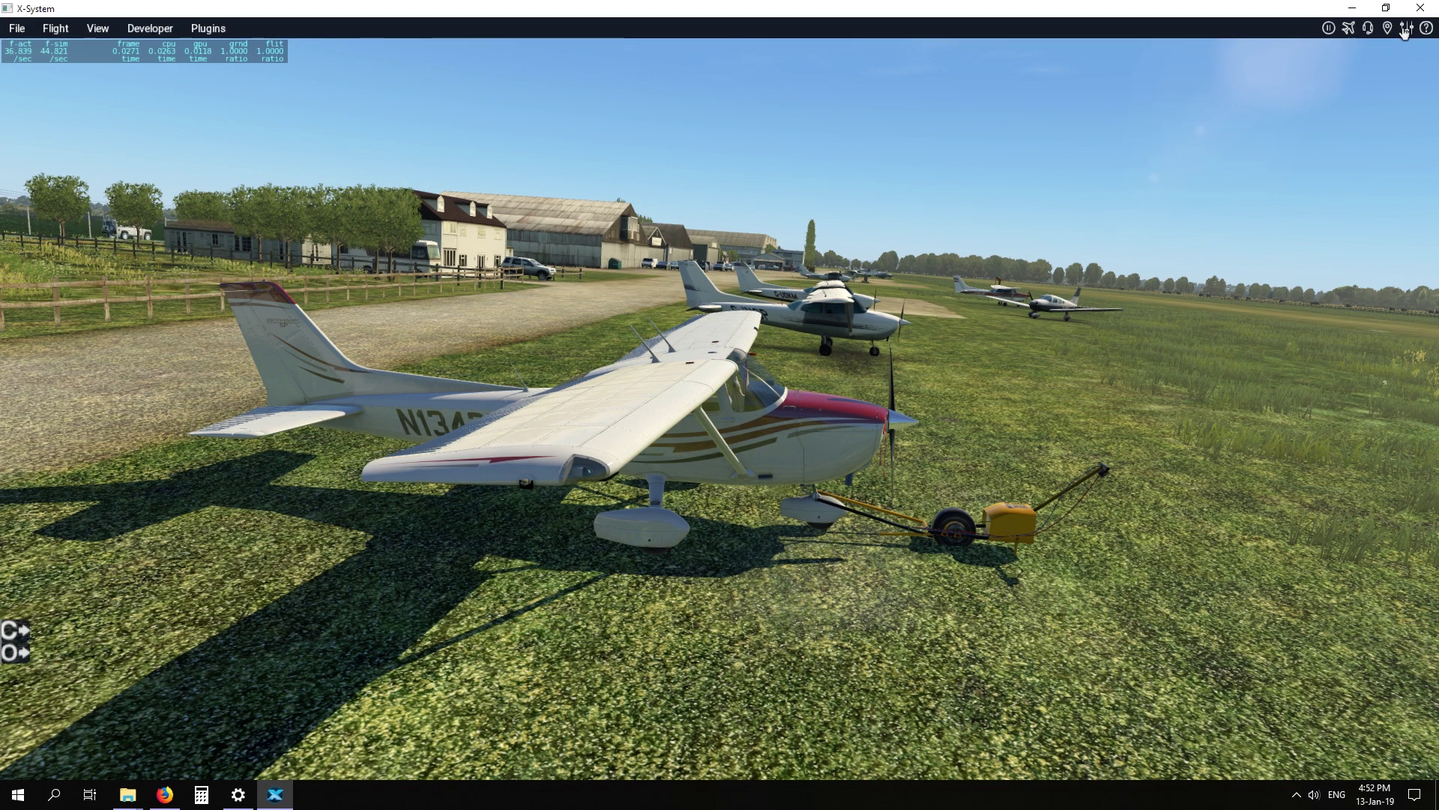
{"action": "left_click", "coordinate": [1406, 39]}
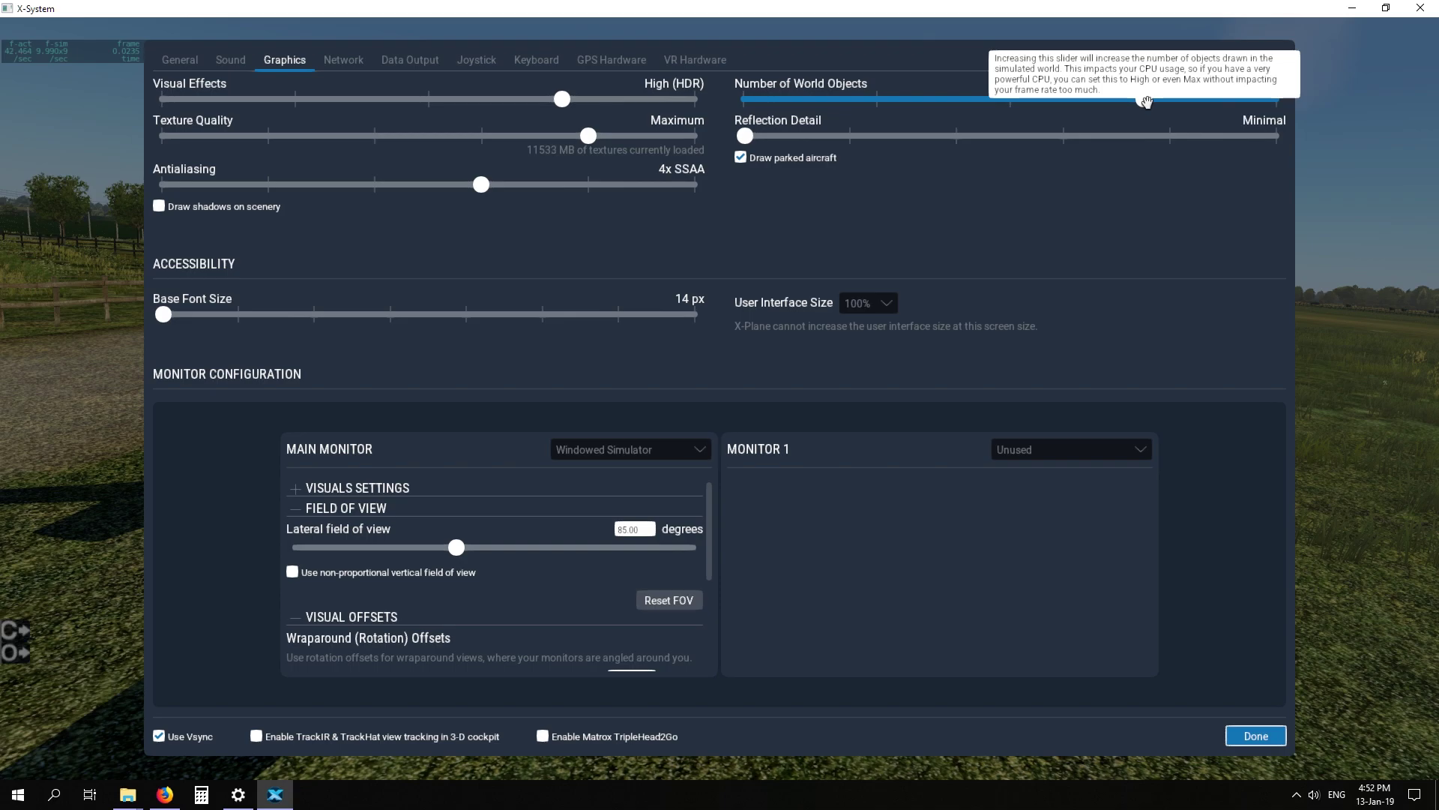
Set Number of World Objects to Medium and apply it so the scenery reloads.
{"action": "left_click_drag", "start_coordinate": [1130, 111], "coordinate": [1011, 110]}
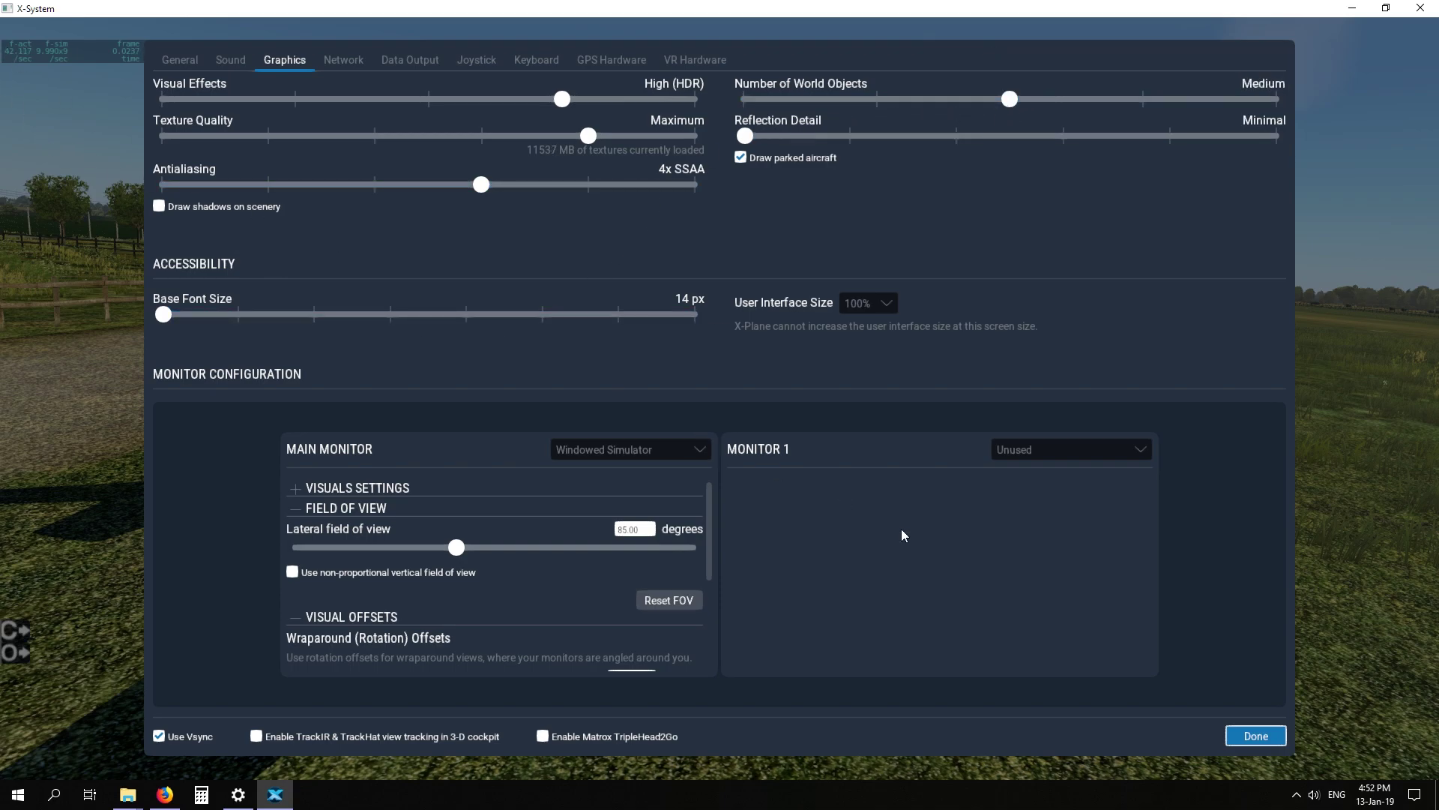
{"action": "left_click", "coordinate": [1258, 735]}
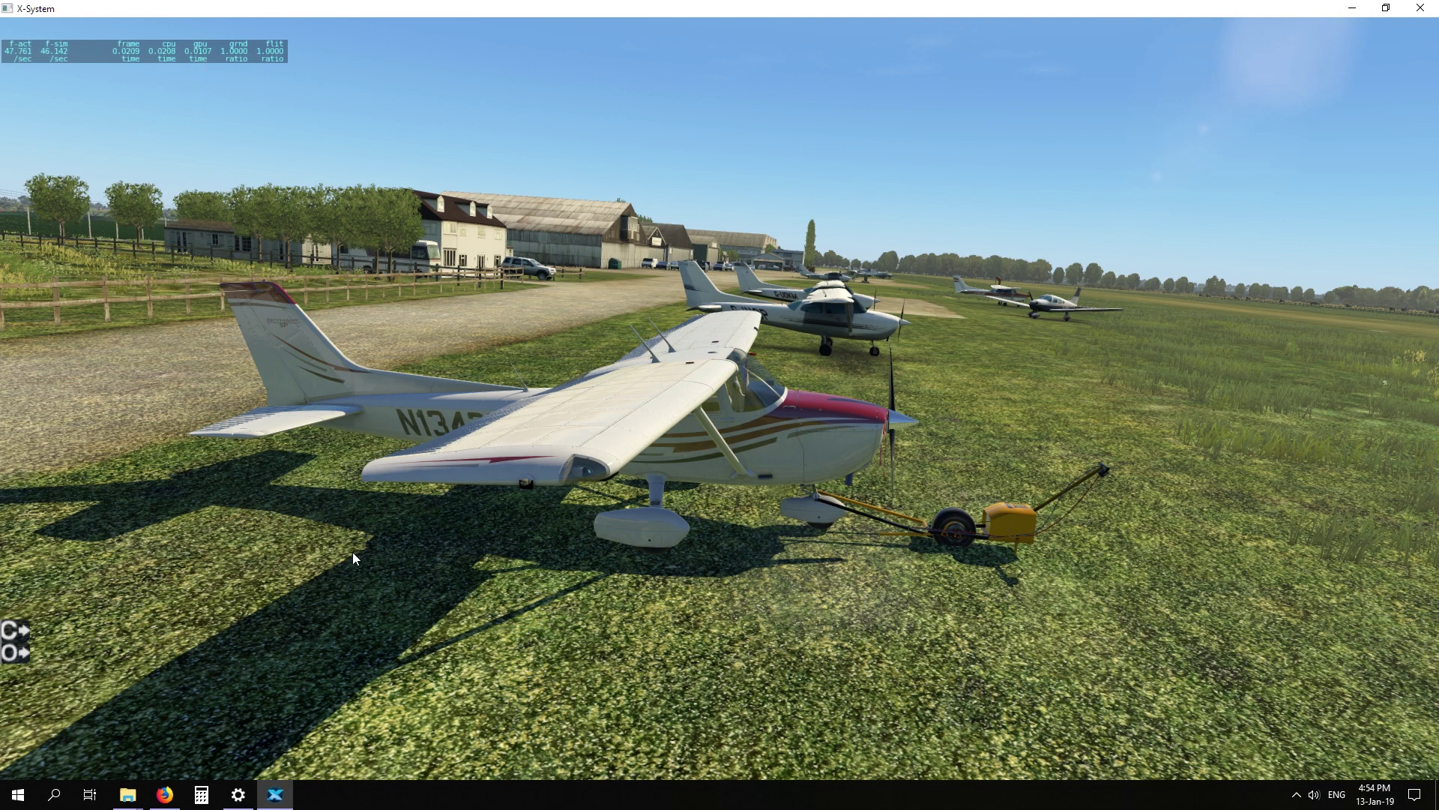
{"action": "key", "text": "Right"}
Orbit the parked Cessna from its side past the tail to the nose, zooming on the cowling.
{"action": "key", "text": "Right"}
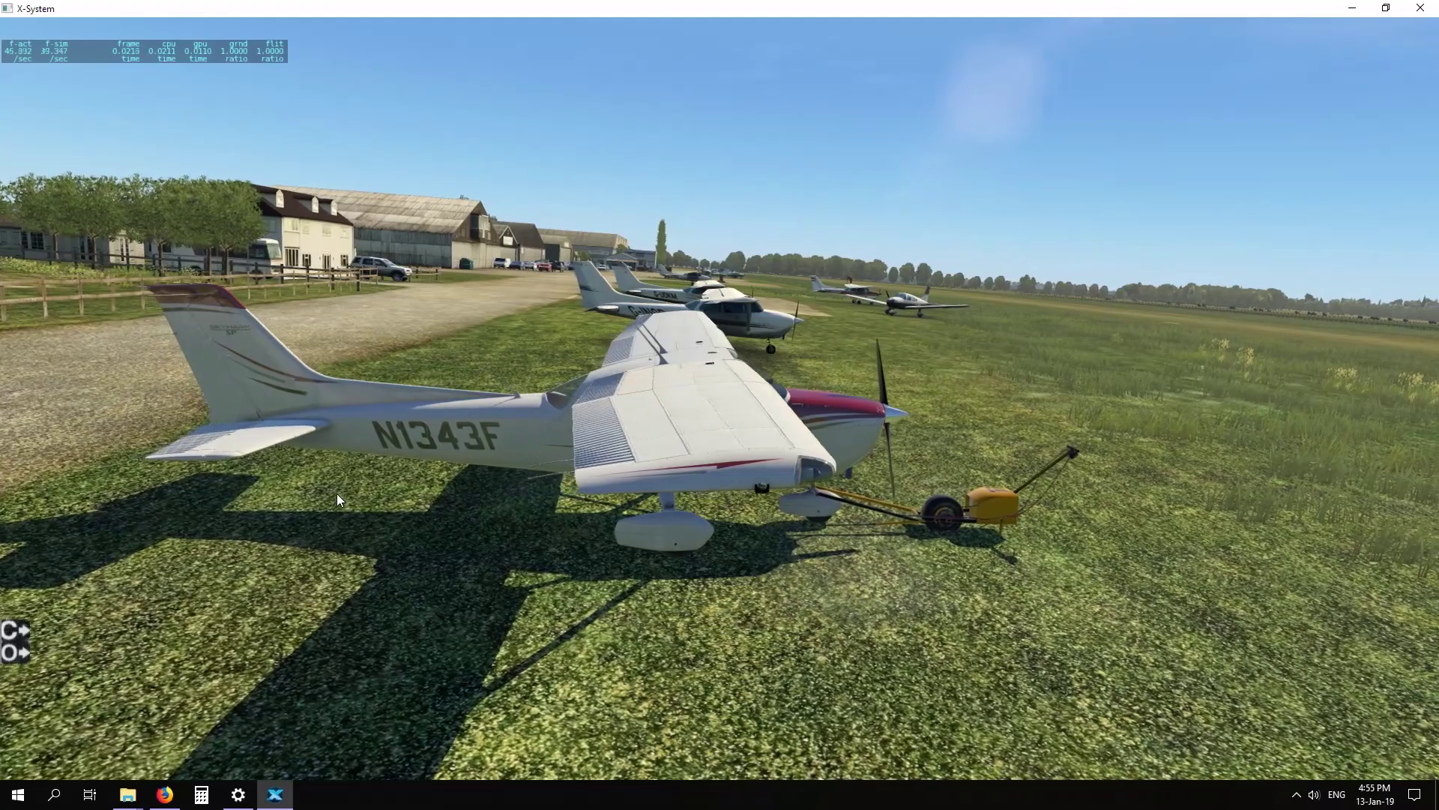
{"action": "key", "text": "Right"}
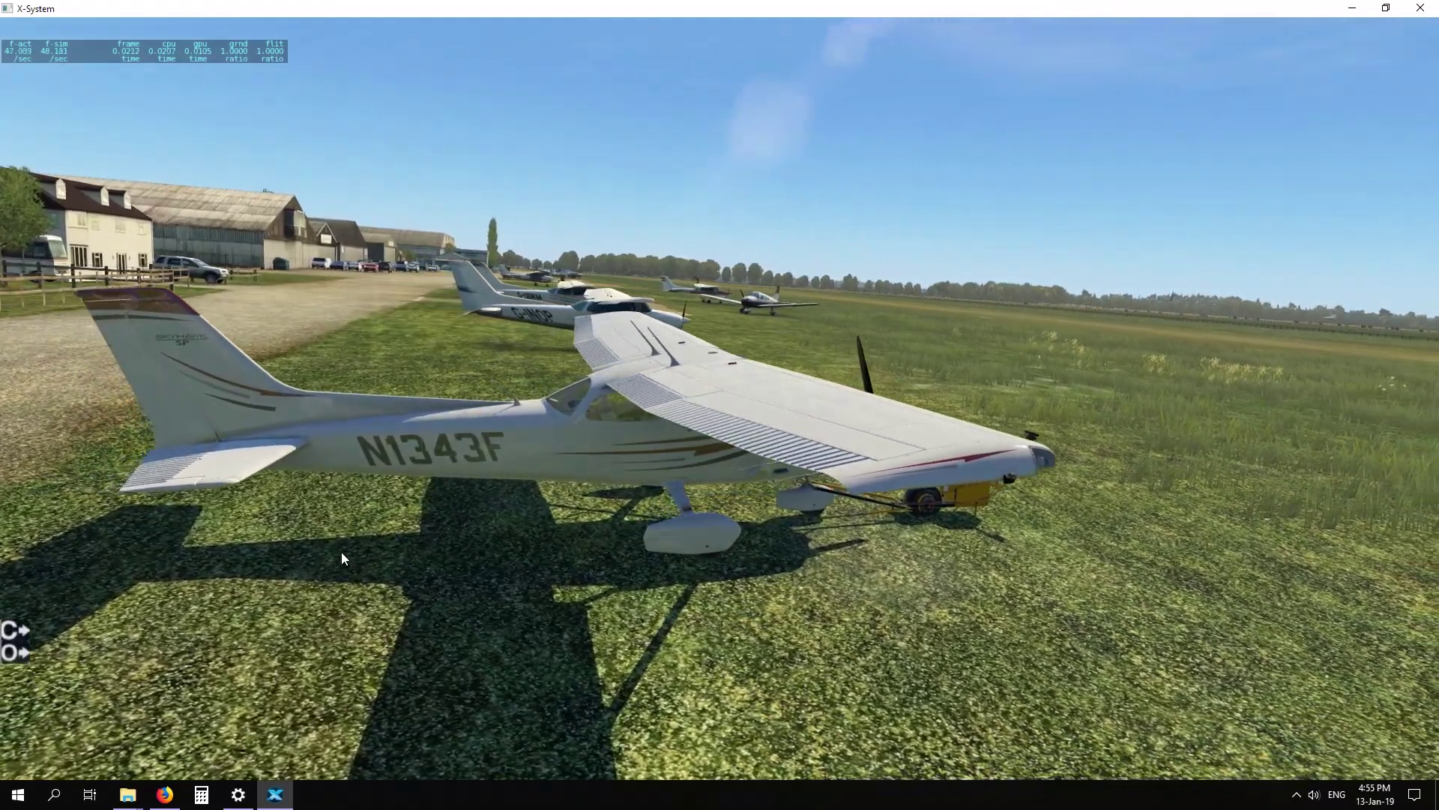
{"action": "key", "text": "Right"}
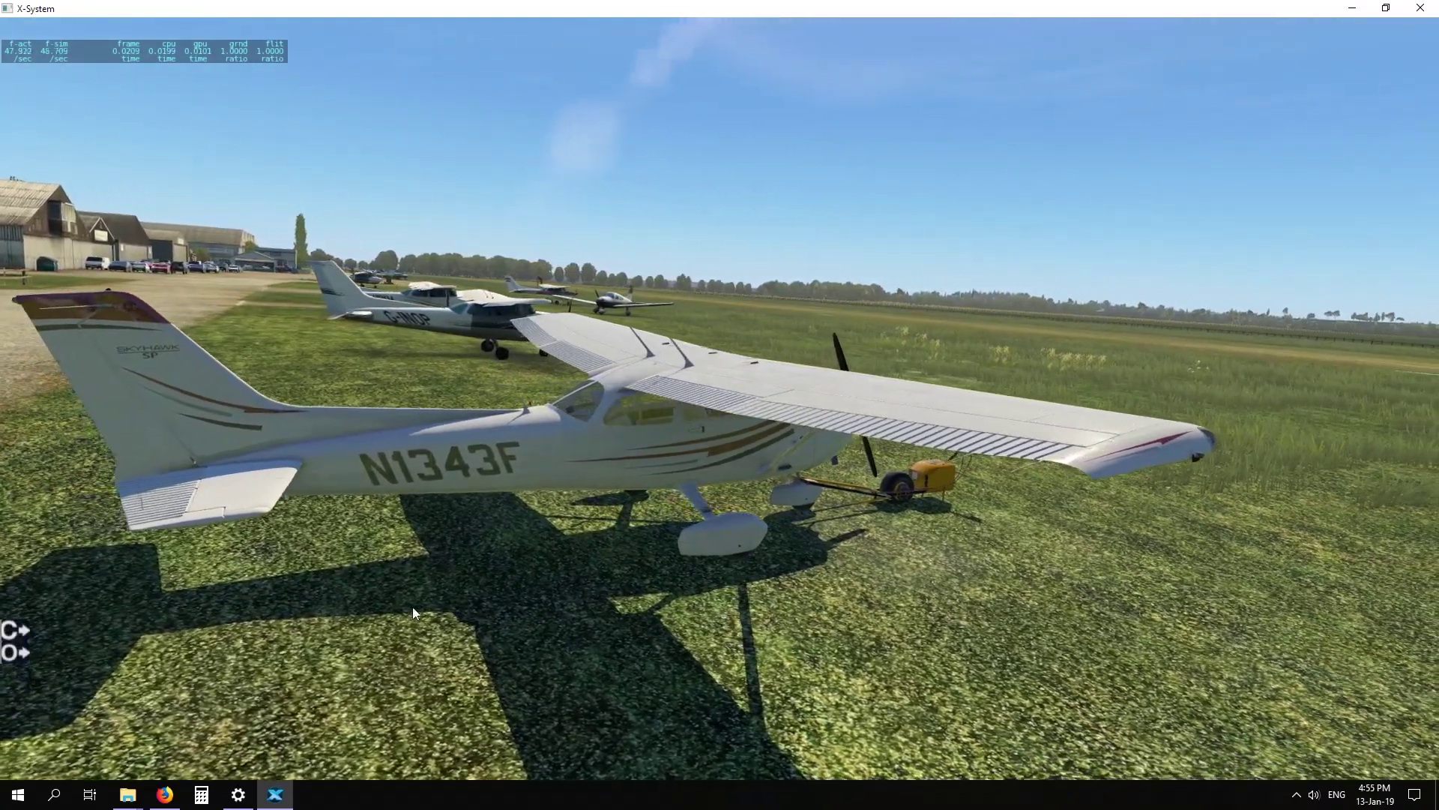
{"action": "key", "text": "Right"}
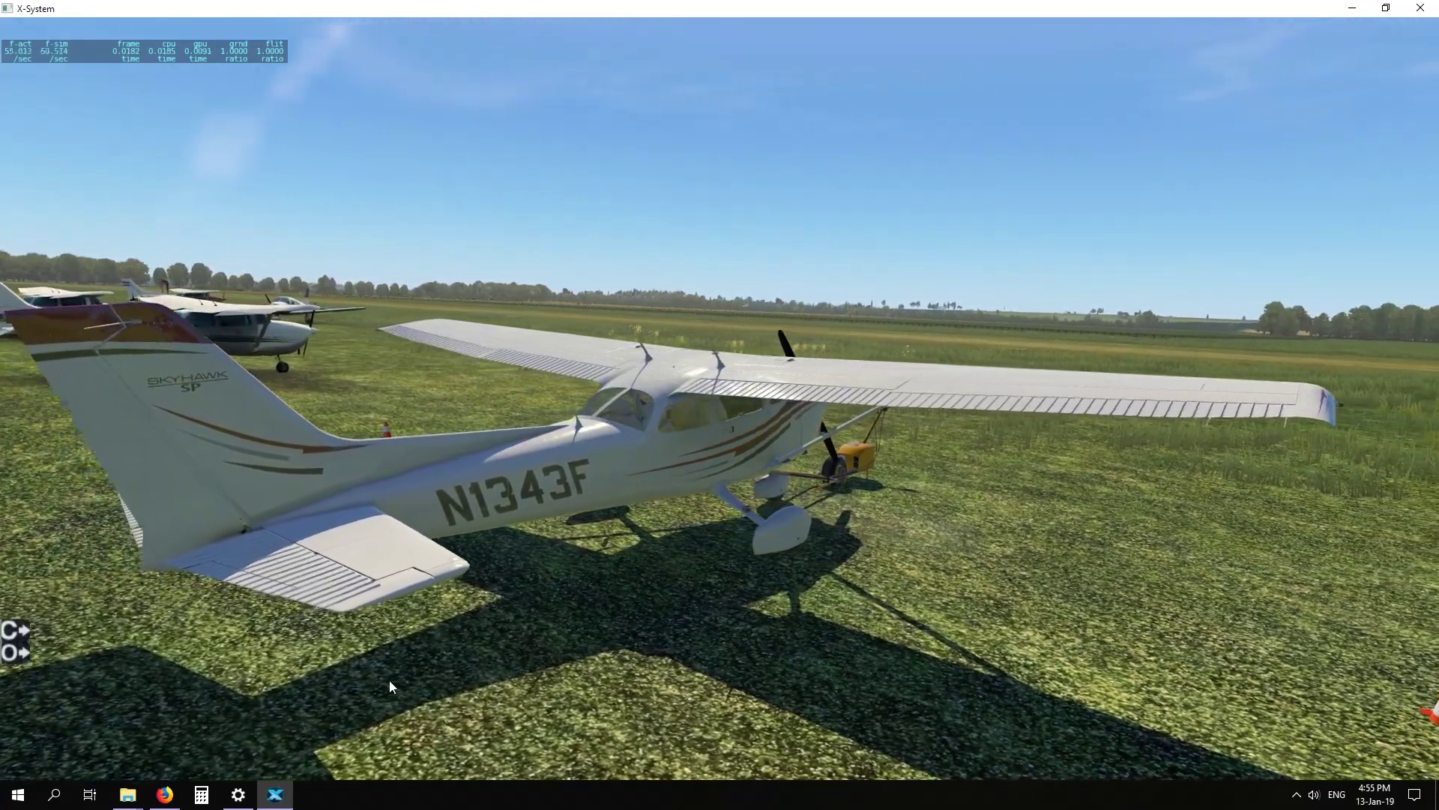
{"action": "key", "text": "Left"}
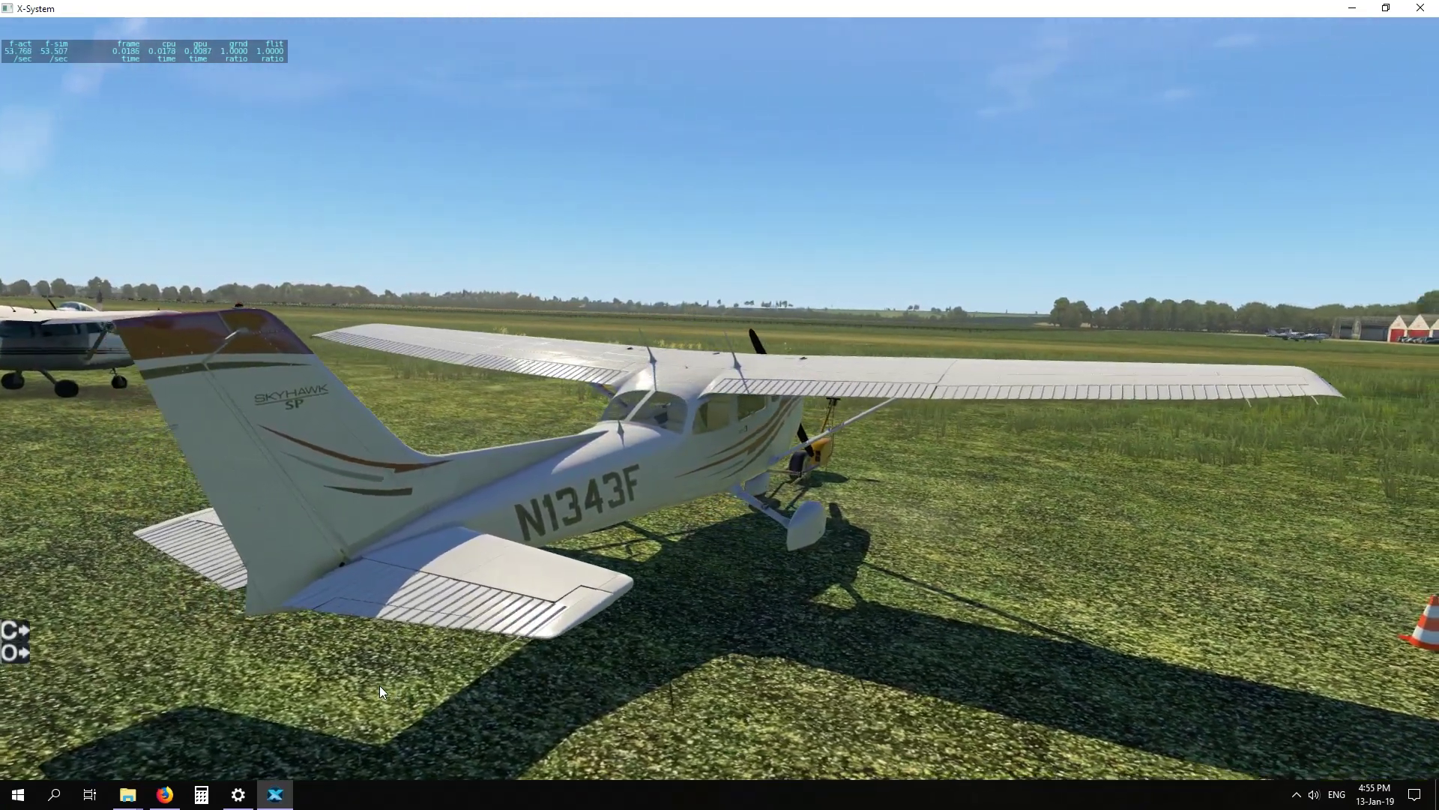
{"action": "key", "text": "Left"}
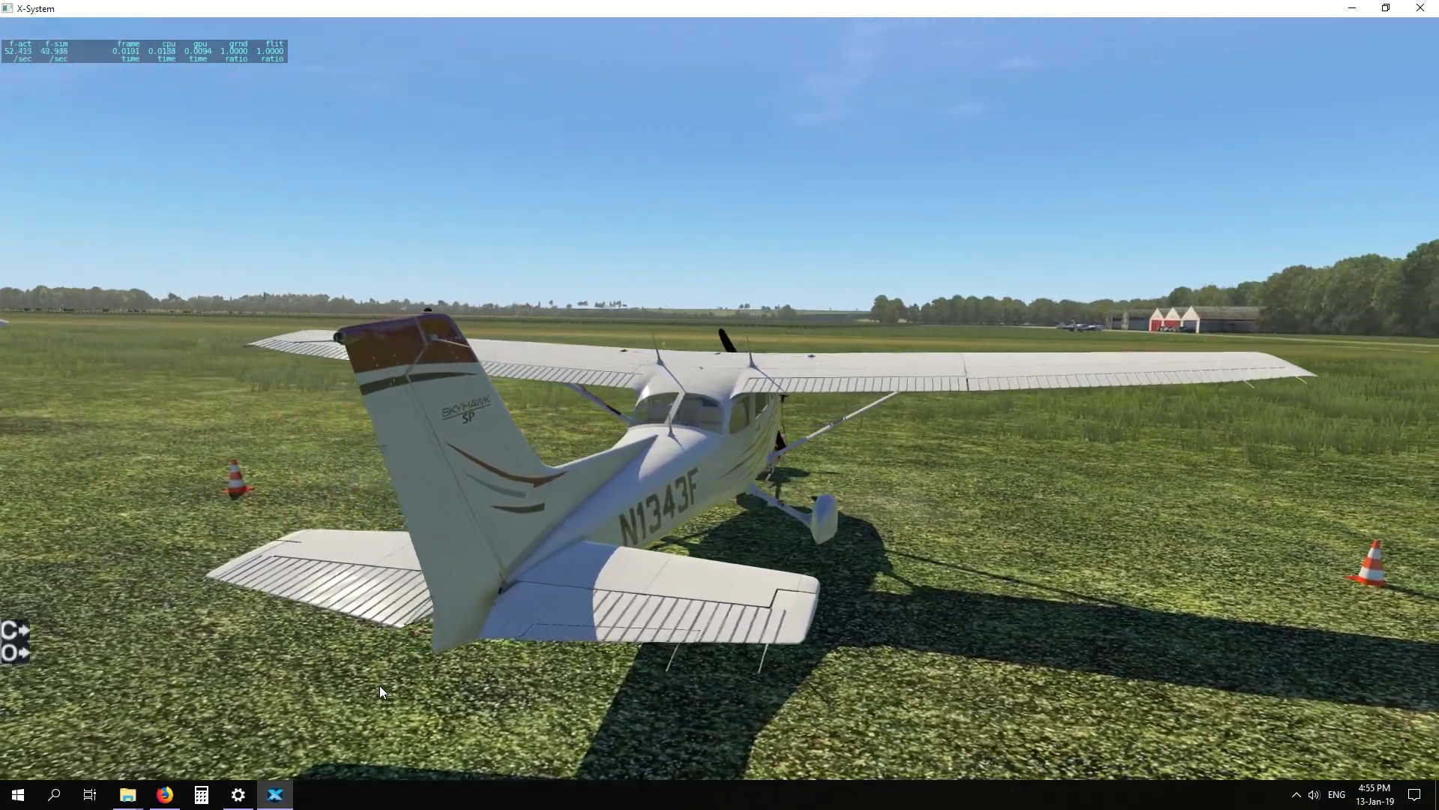
{"action": "key", "text": "Left"}
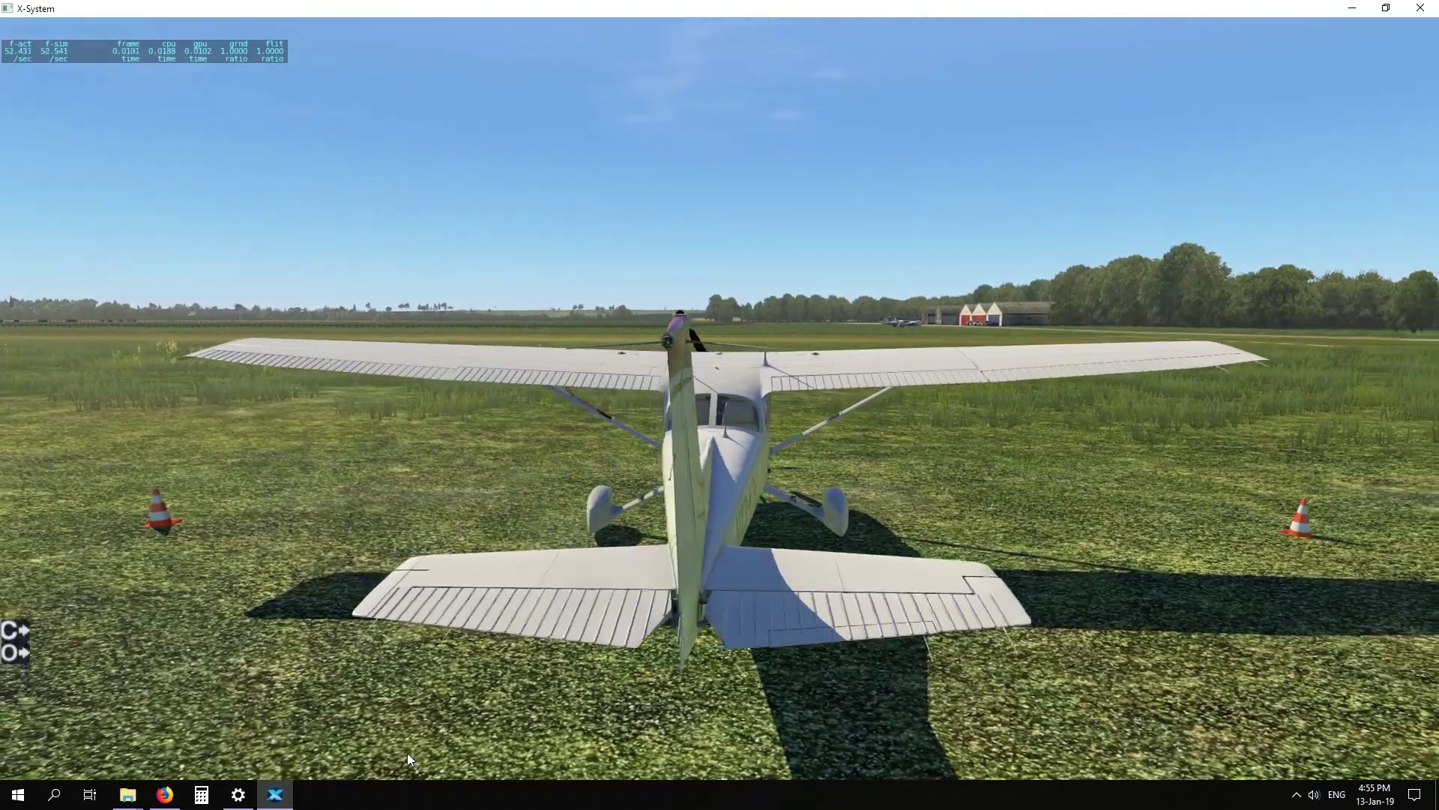
{"action": "key", "text": "Left"}
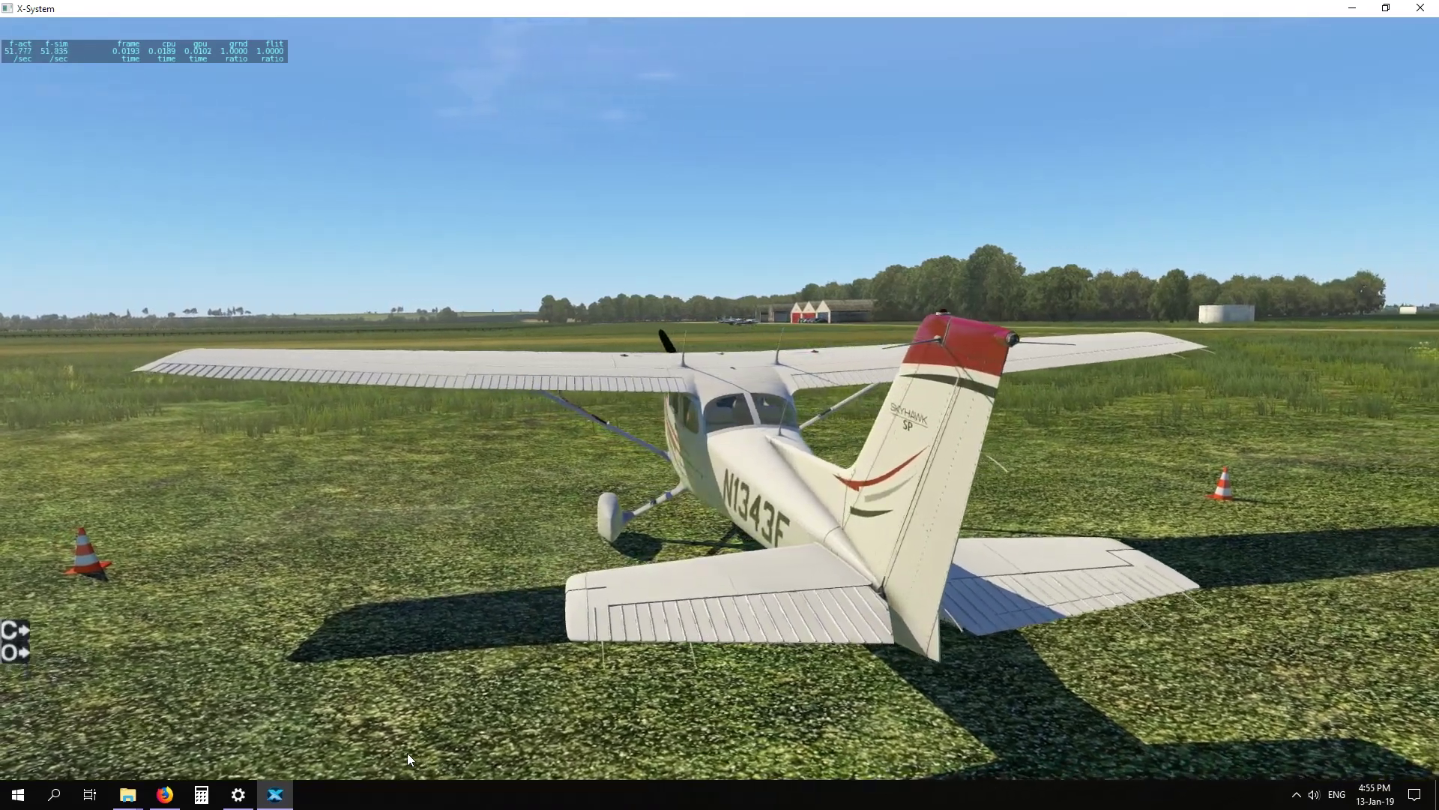
{"action": "key", "text": "Left"}
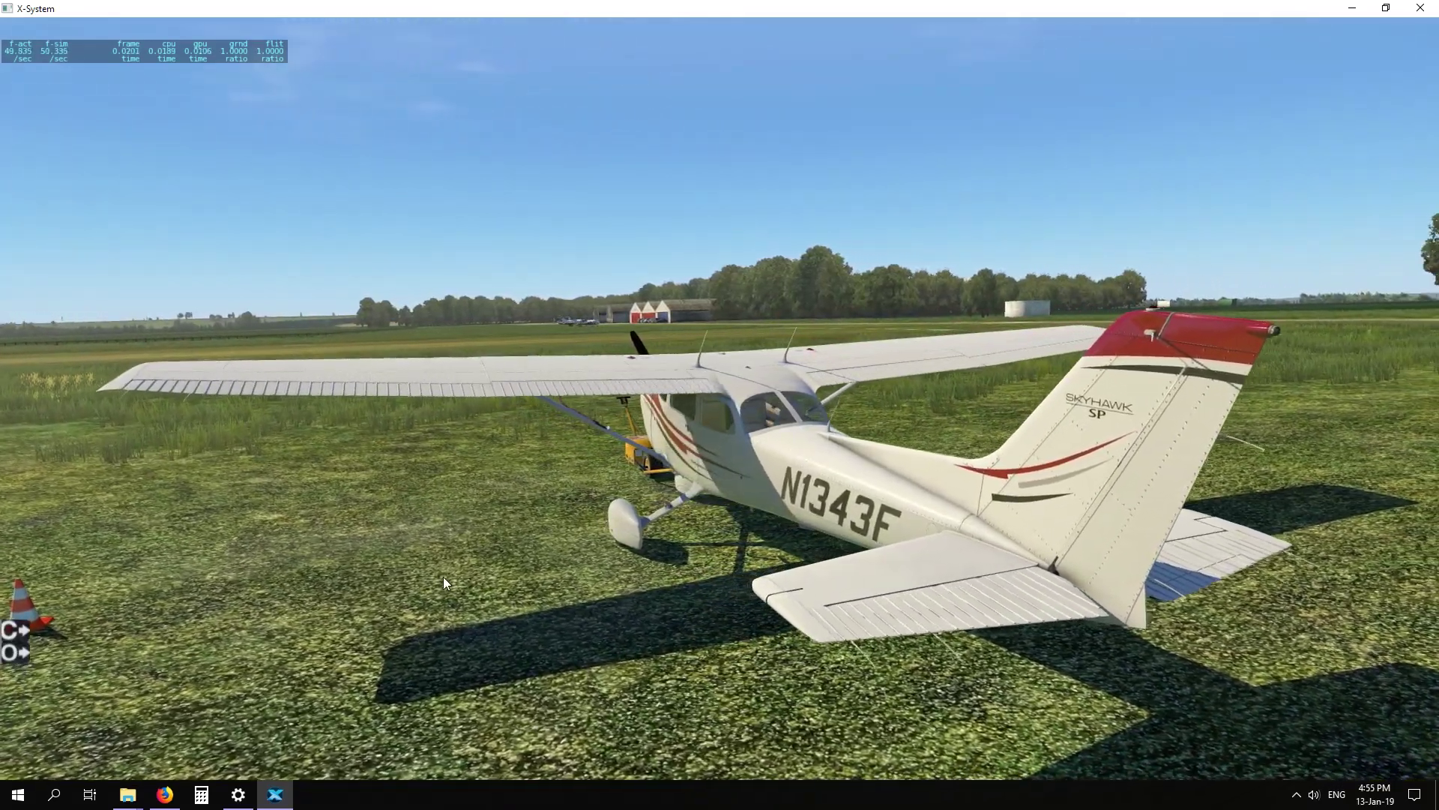
{"action": "key", "text": "Left"}
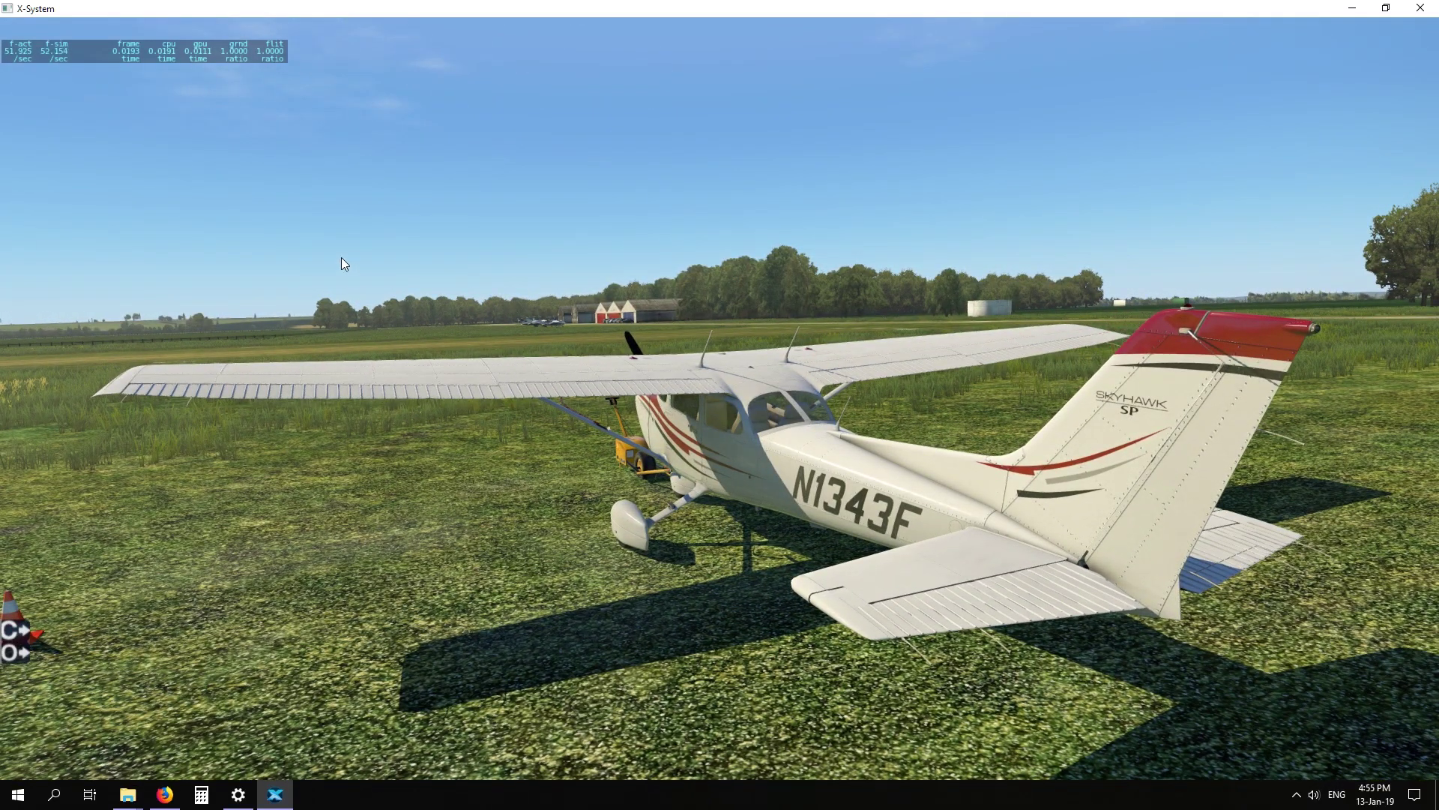
{"action": "key", "text": "Left"}
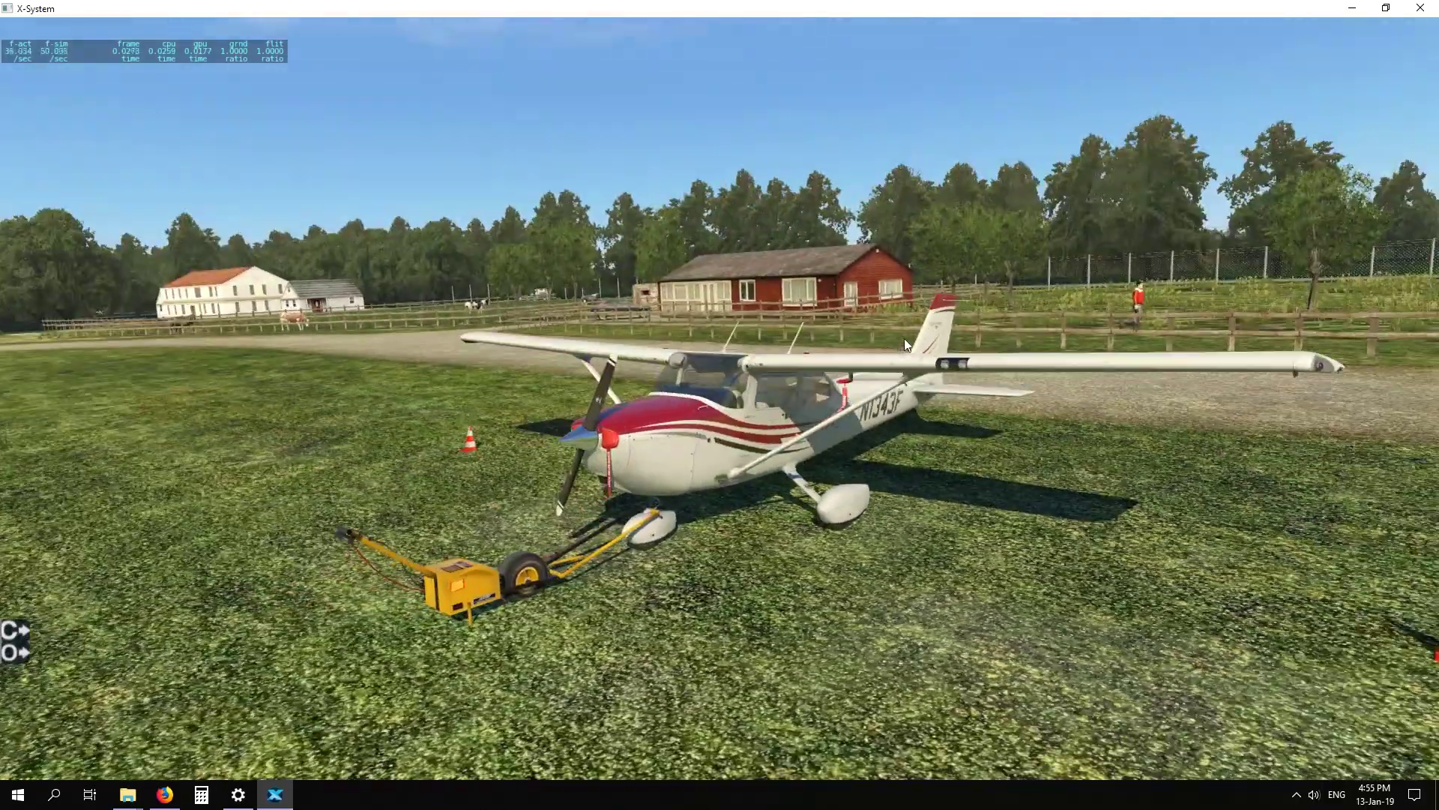
{"action": "left_click_drag", "start_coordinate": [904, 339], "coordinate": [878, 489]}
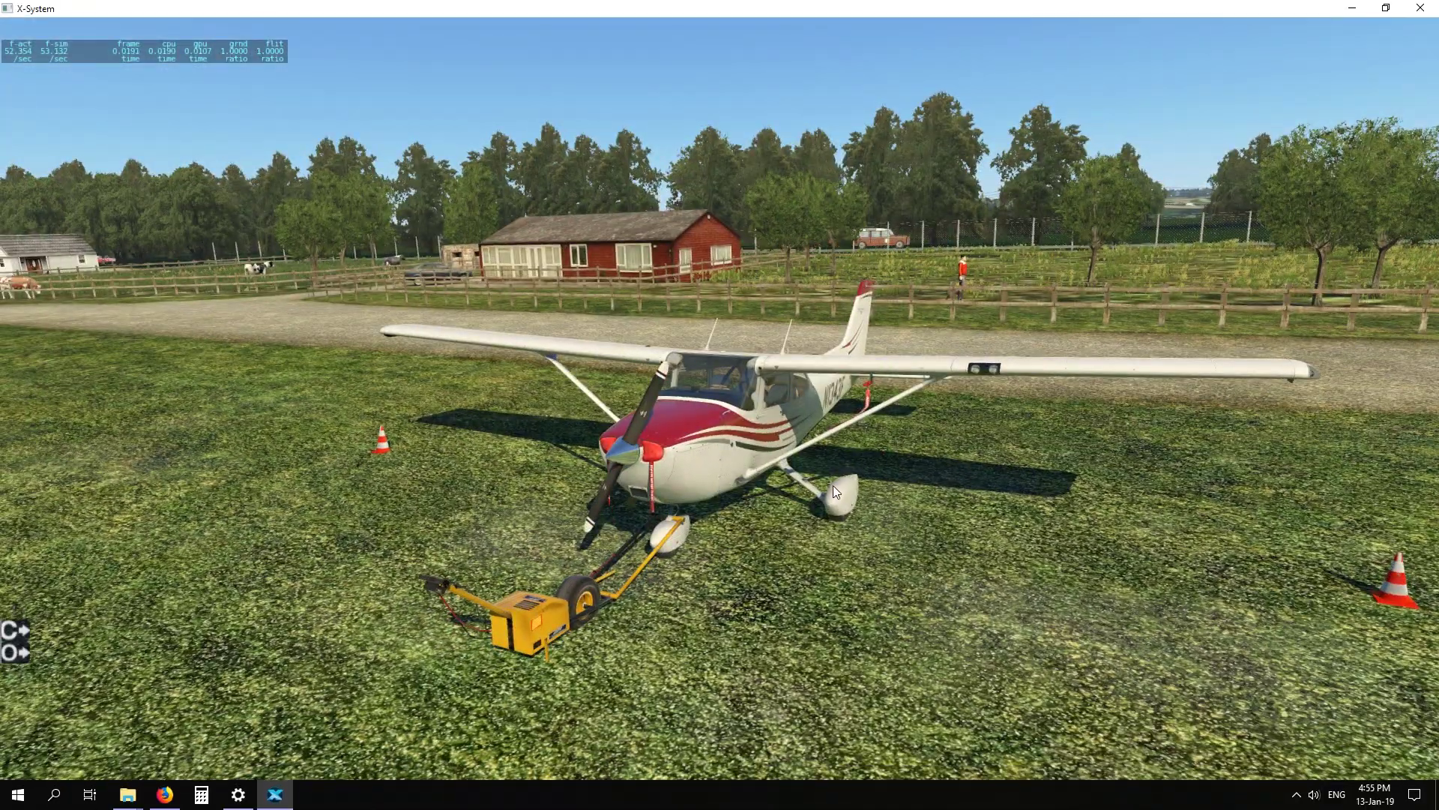
{"action": "key", "text": "Left"}
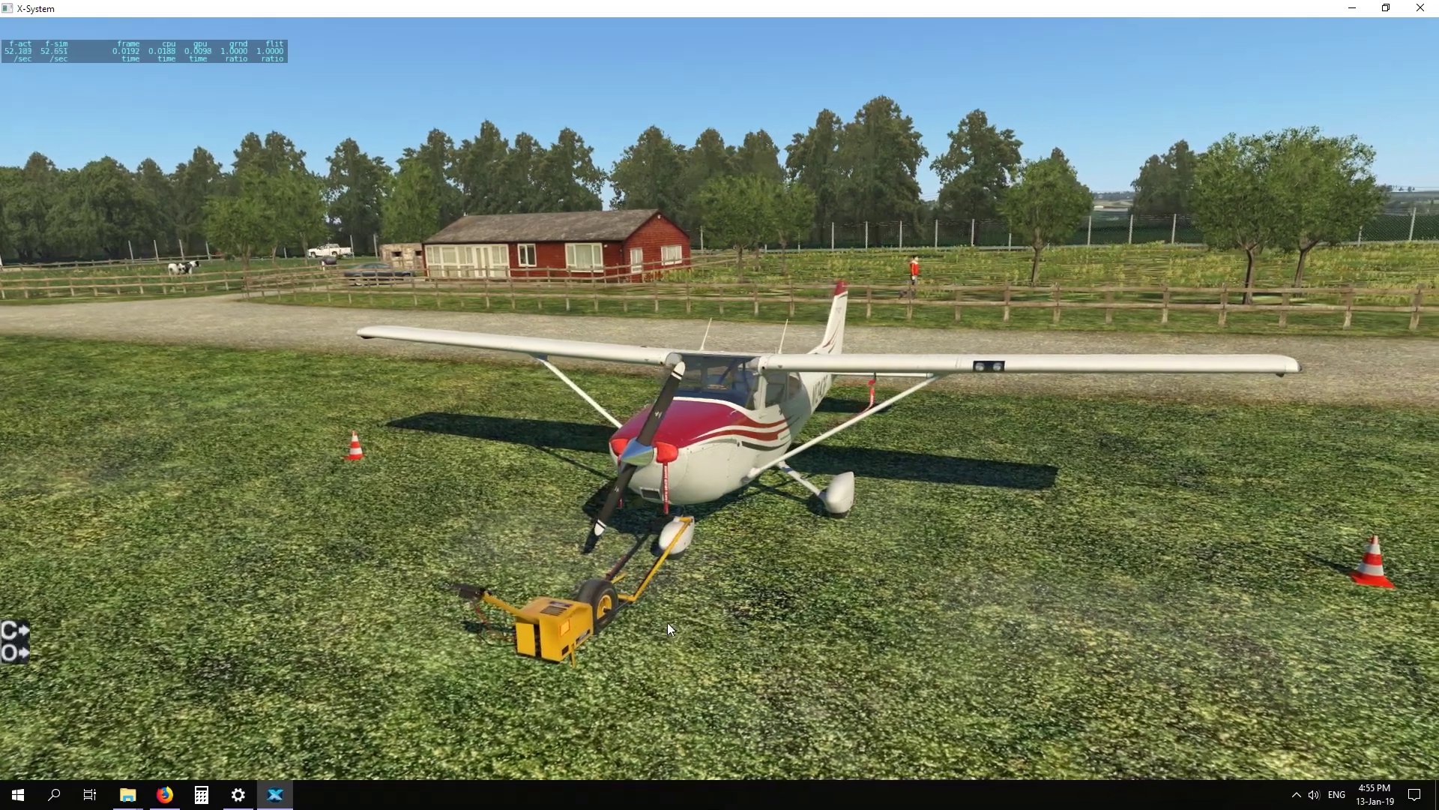
{"action": "key", "text": "Left"}
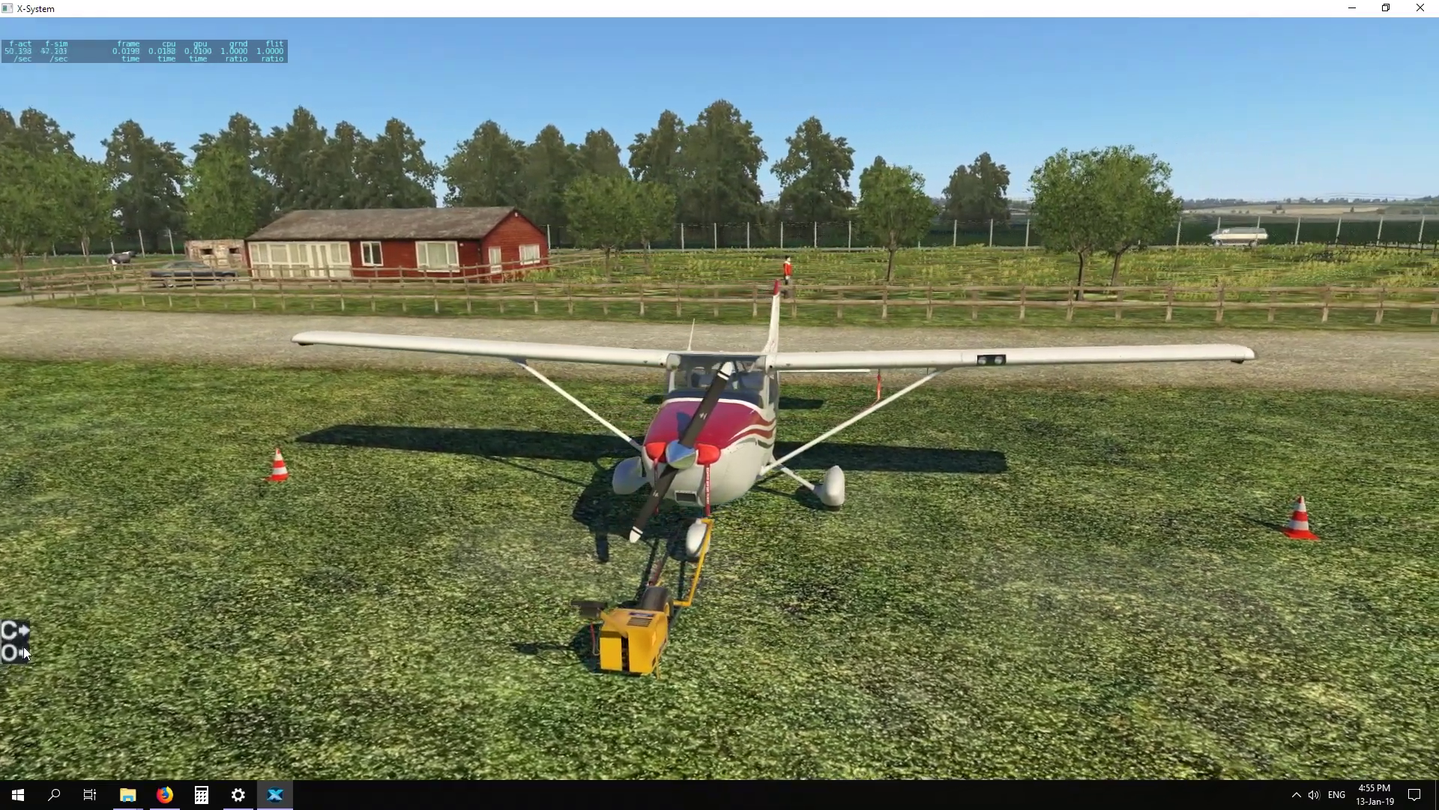
{"action": "left_click", "coordinate": [17, 653]}
{"action": "key", "text": "Left"}
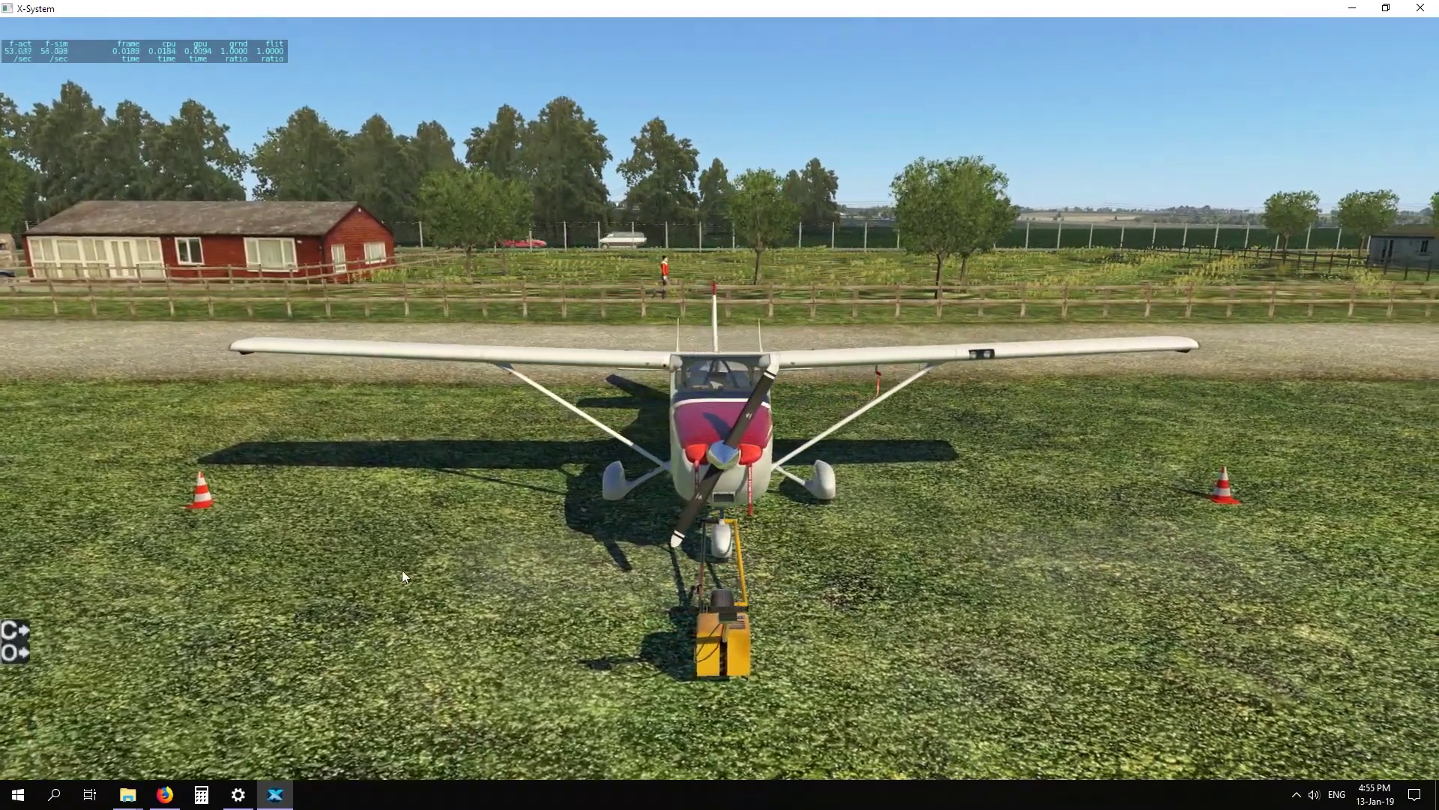
{"action": "key", "text": "equal"}
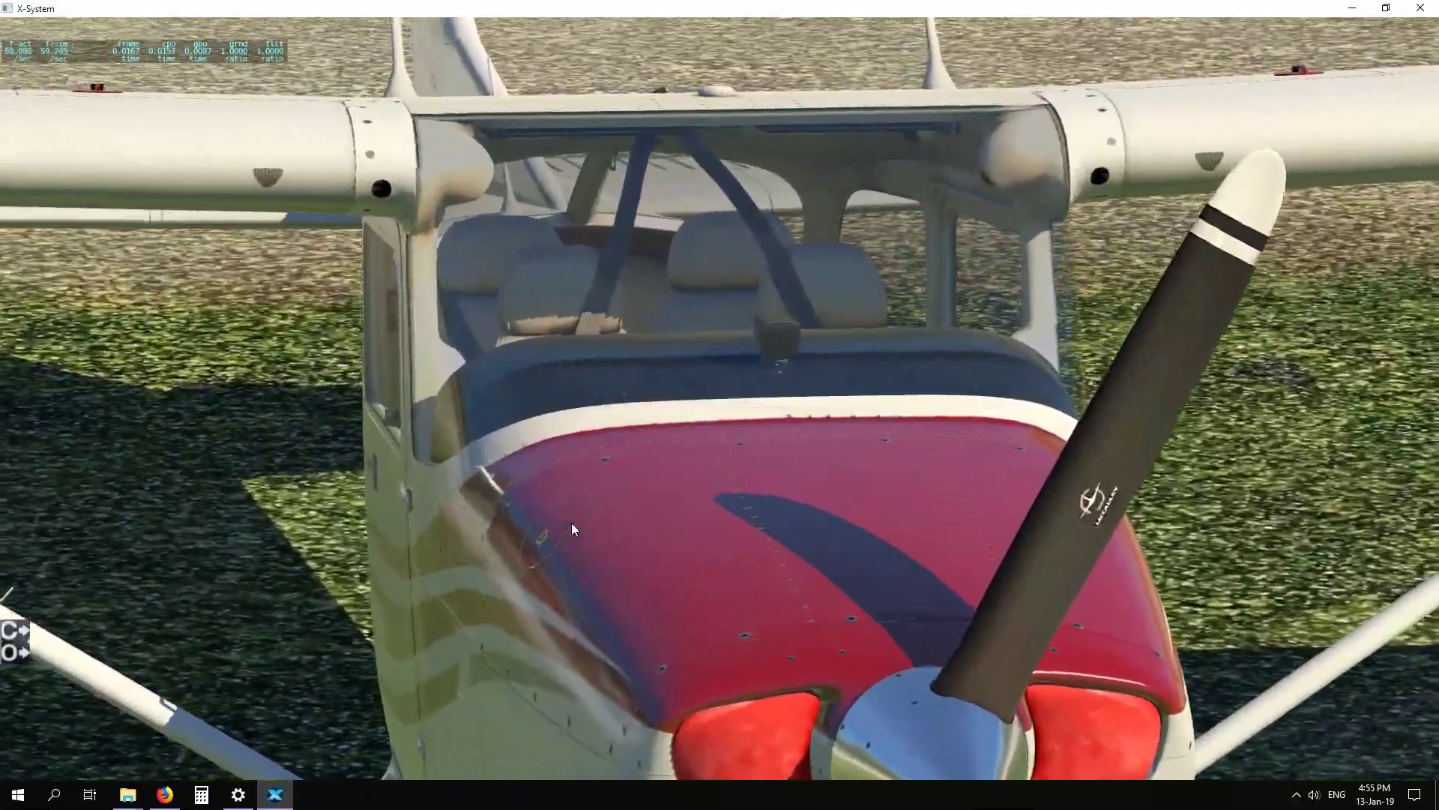
{"action": "key", "text": "minus"}
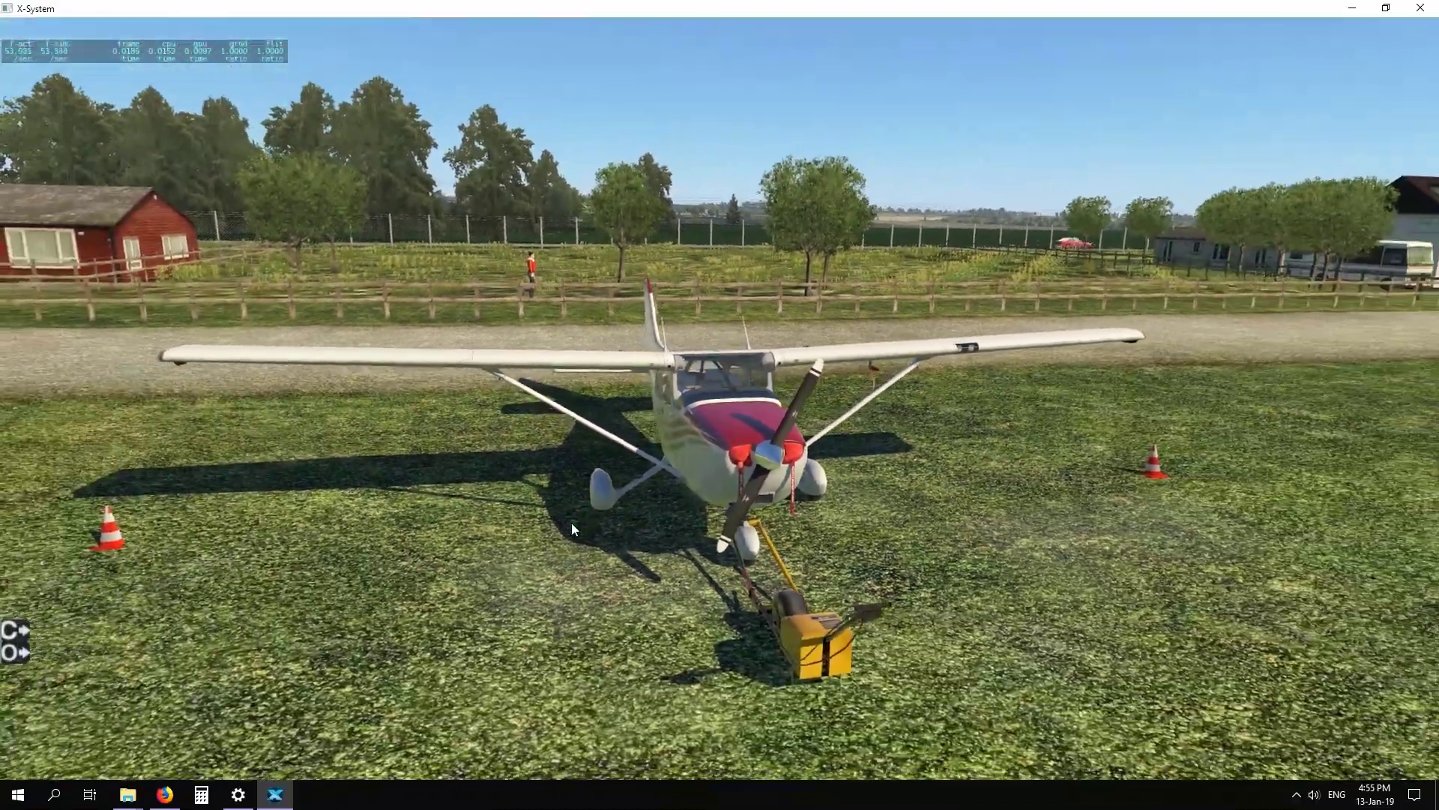
Circle the left side showing N1343F, look down over the wing, then switch to the cockpit view.
{"action": "key", "text": "Left"}
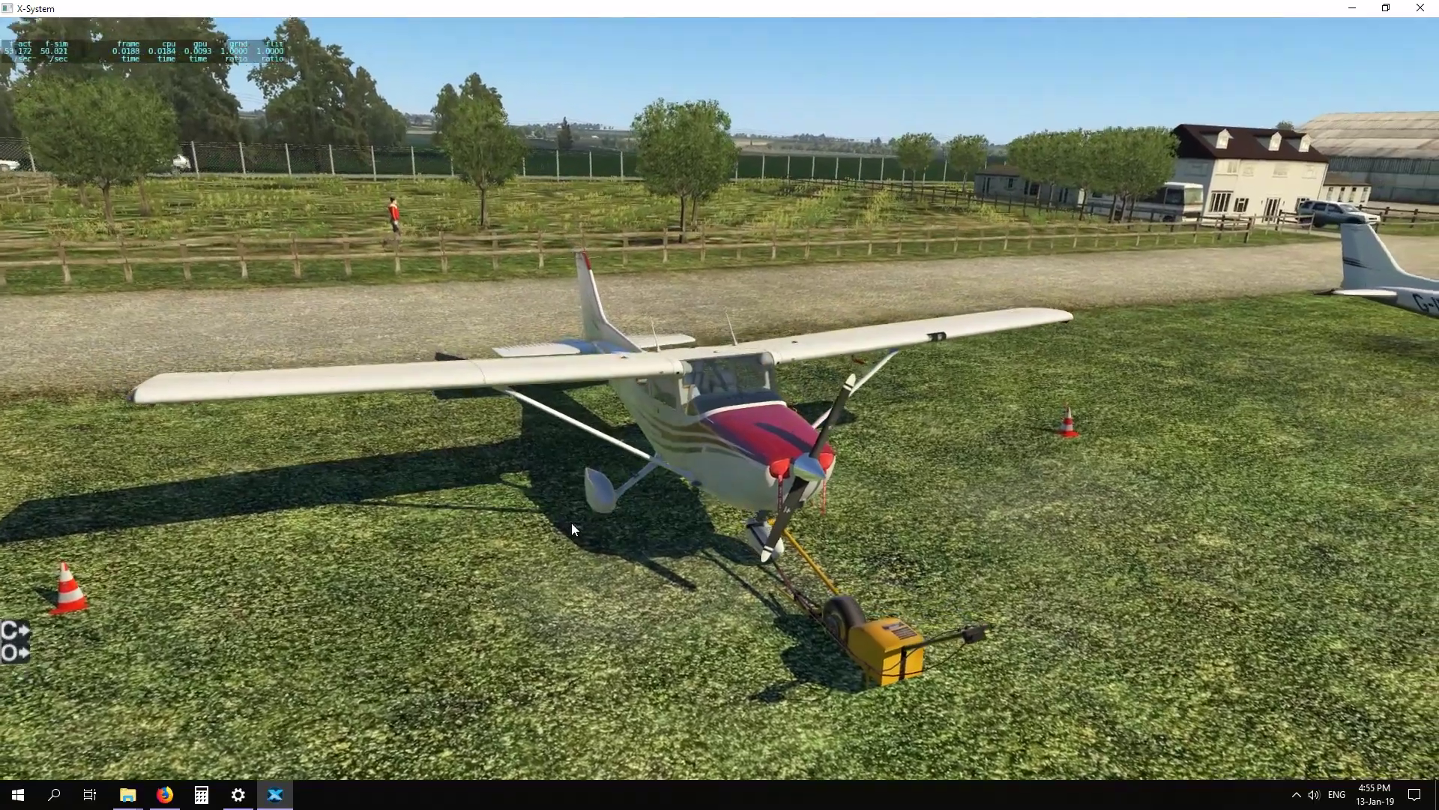
{"action": "key", "text": "Left"}
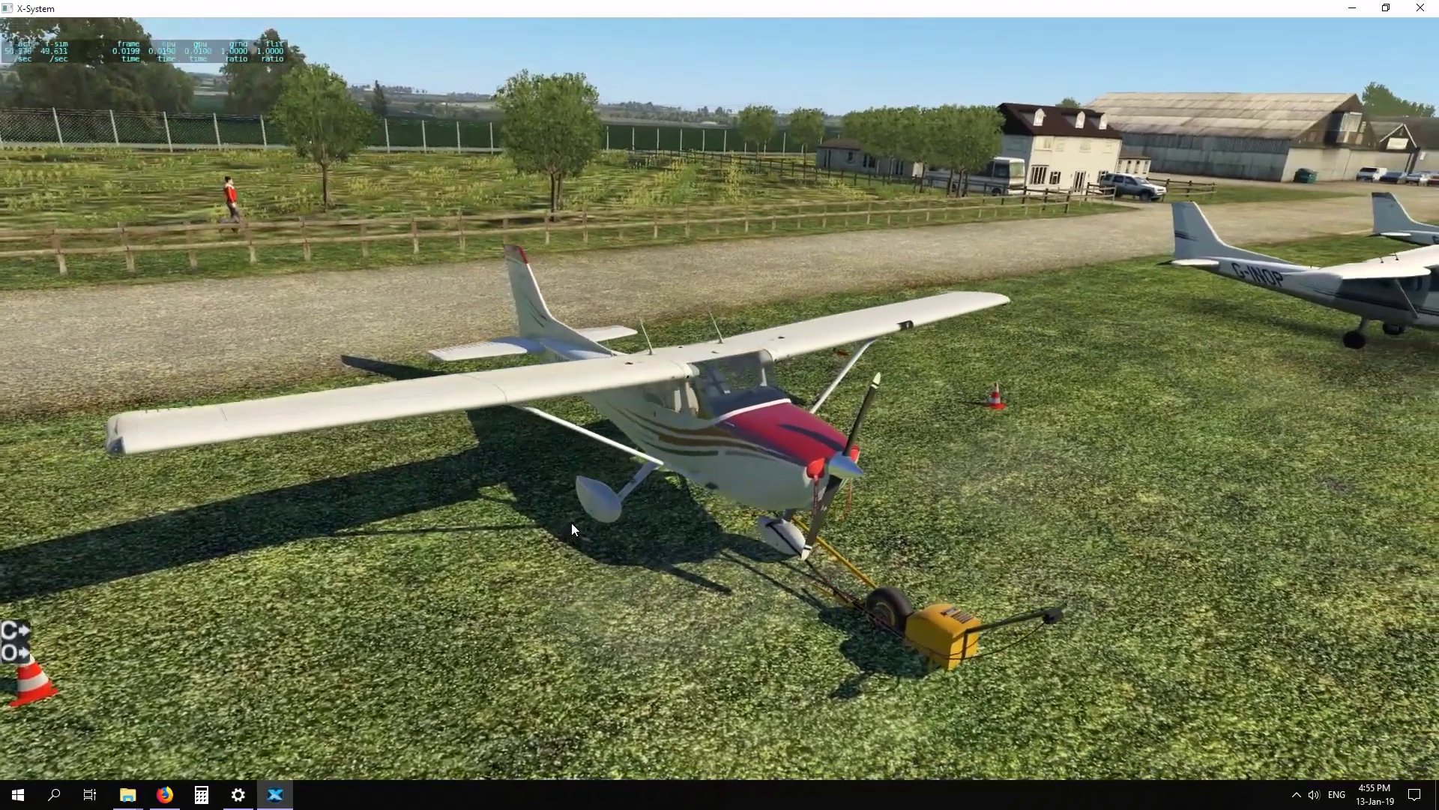
{"action": "key", "text": "Left"}
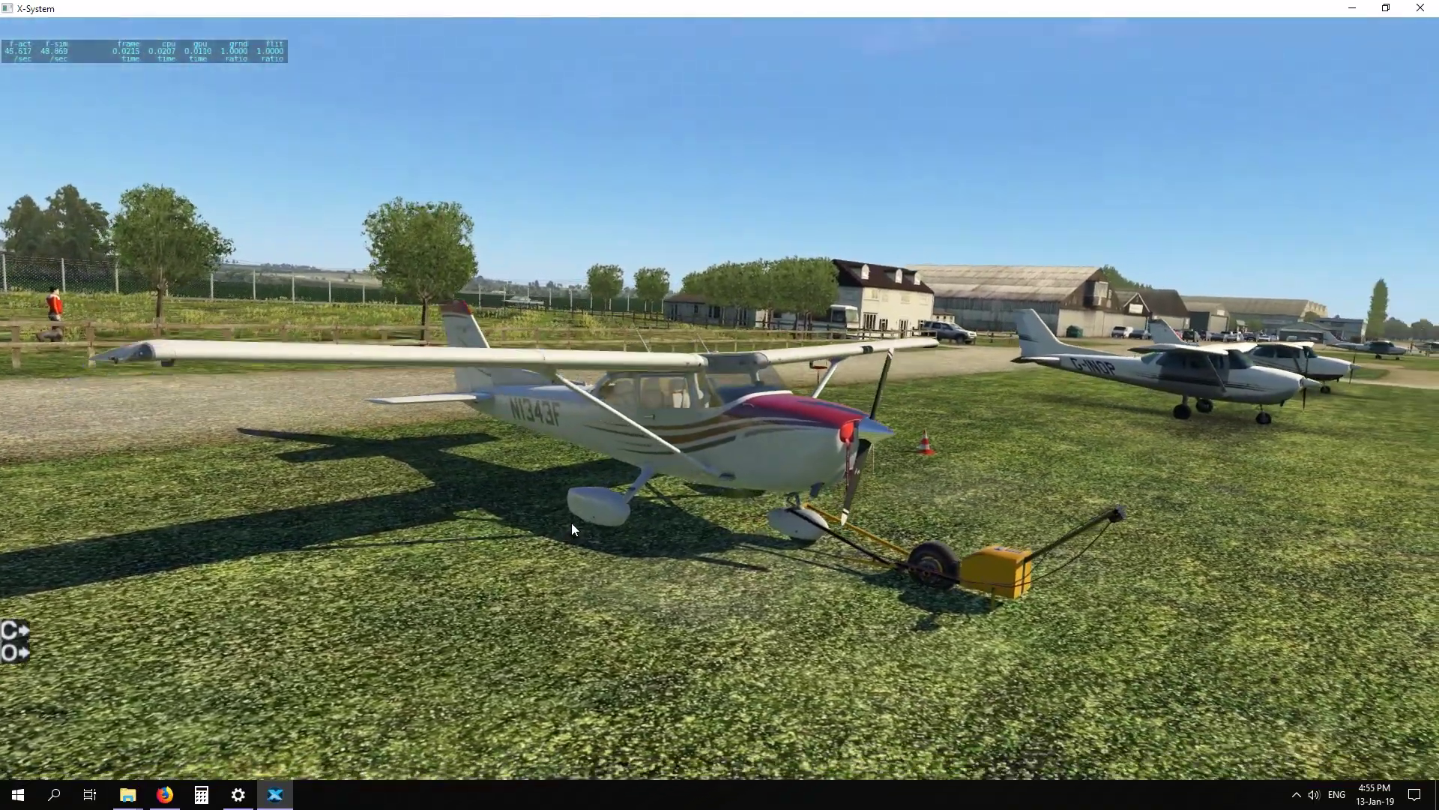
{"action": "scroll", "coordinate": [595, 506], "scroll_direction": "up", "scroll_amount": 5}
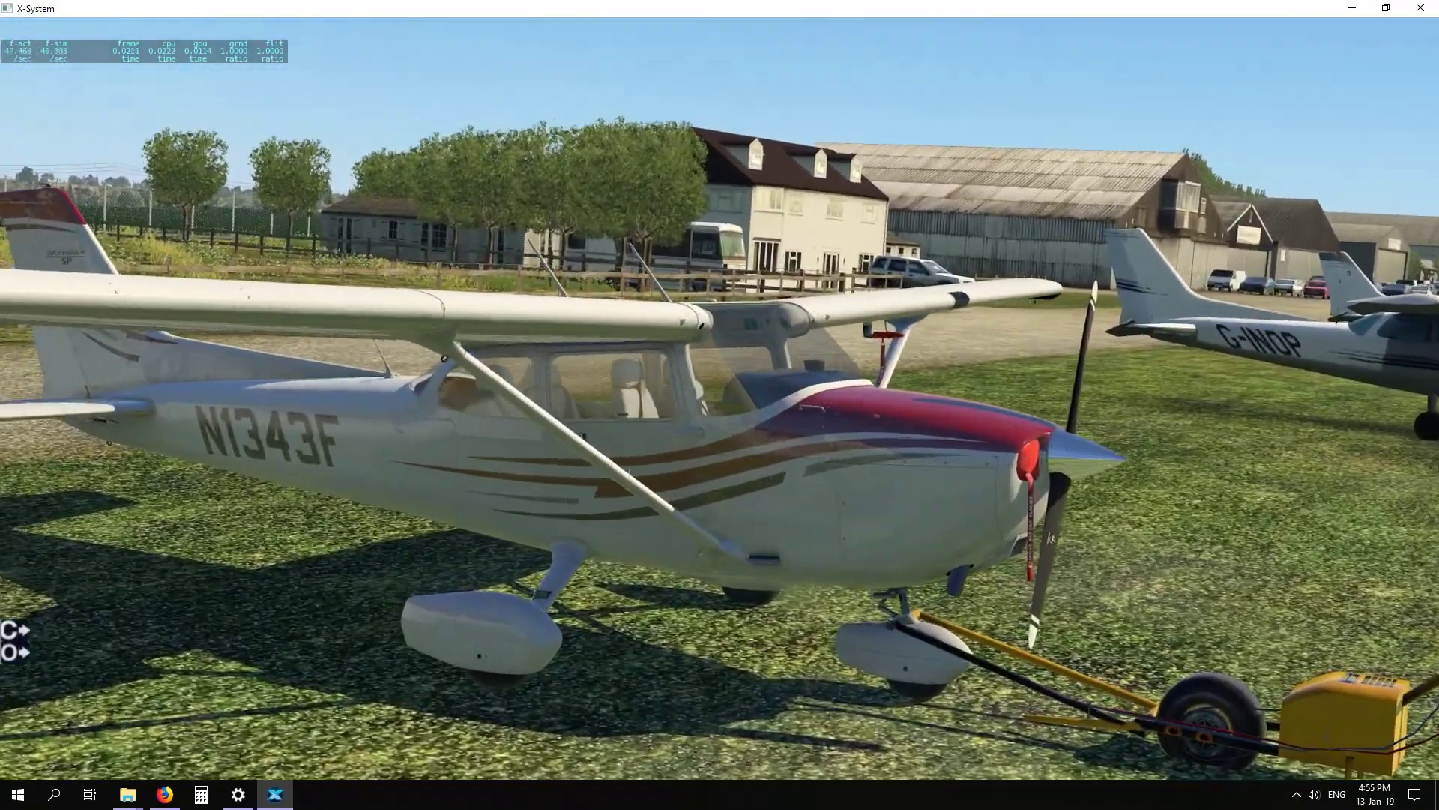
{"action": "key", "text": "Down"}
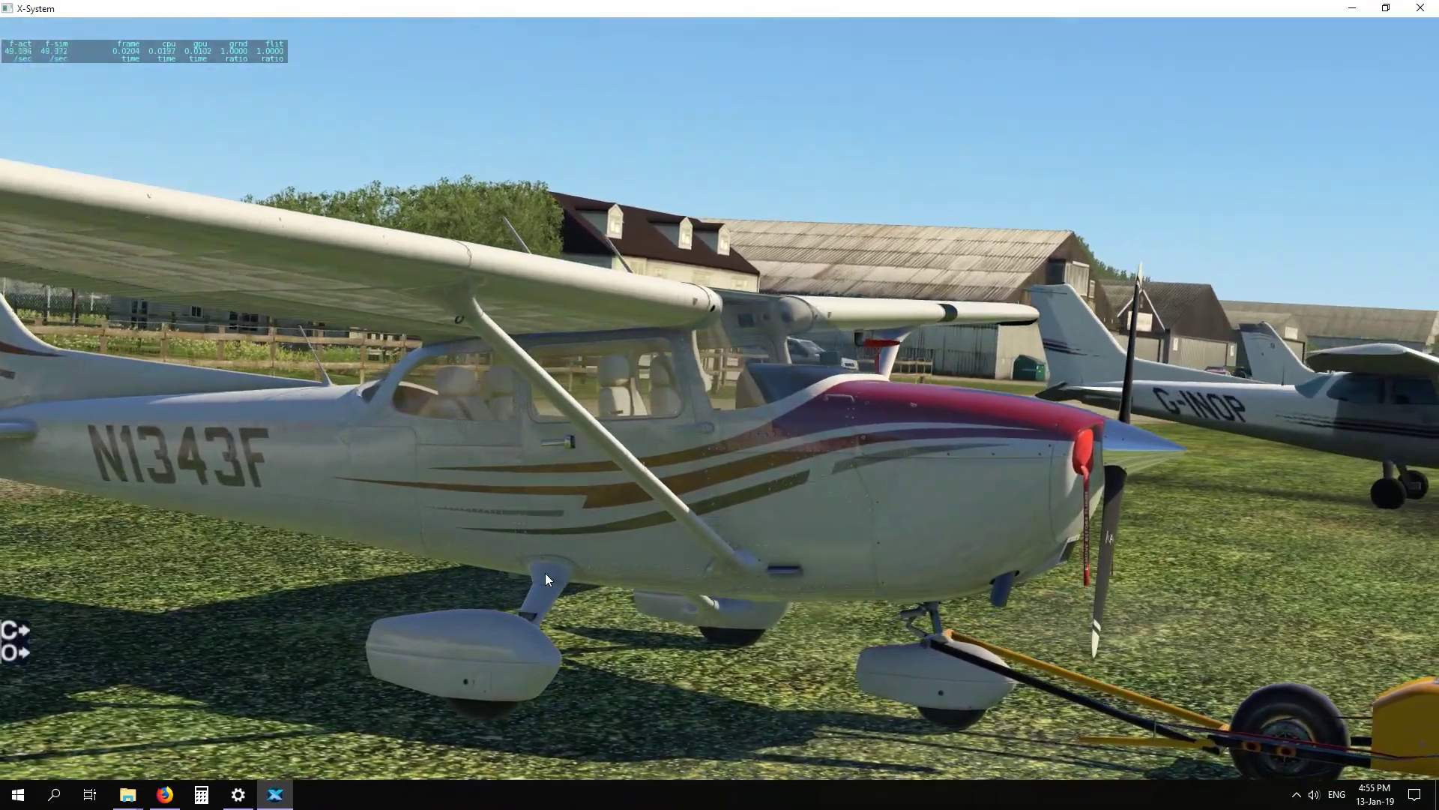
{"action": "key", "text": "Left"}
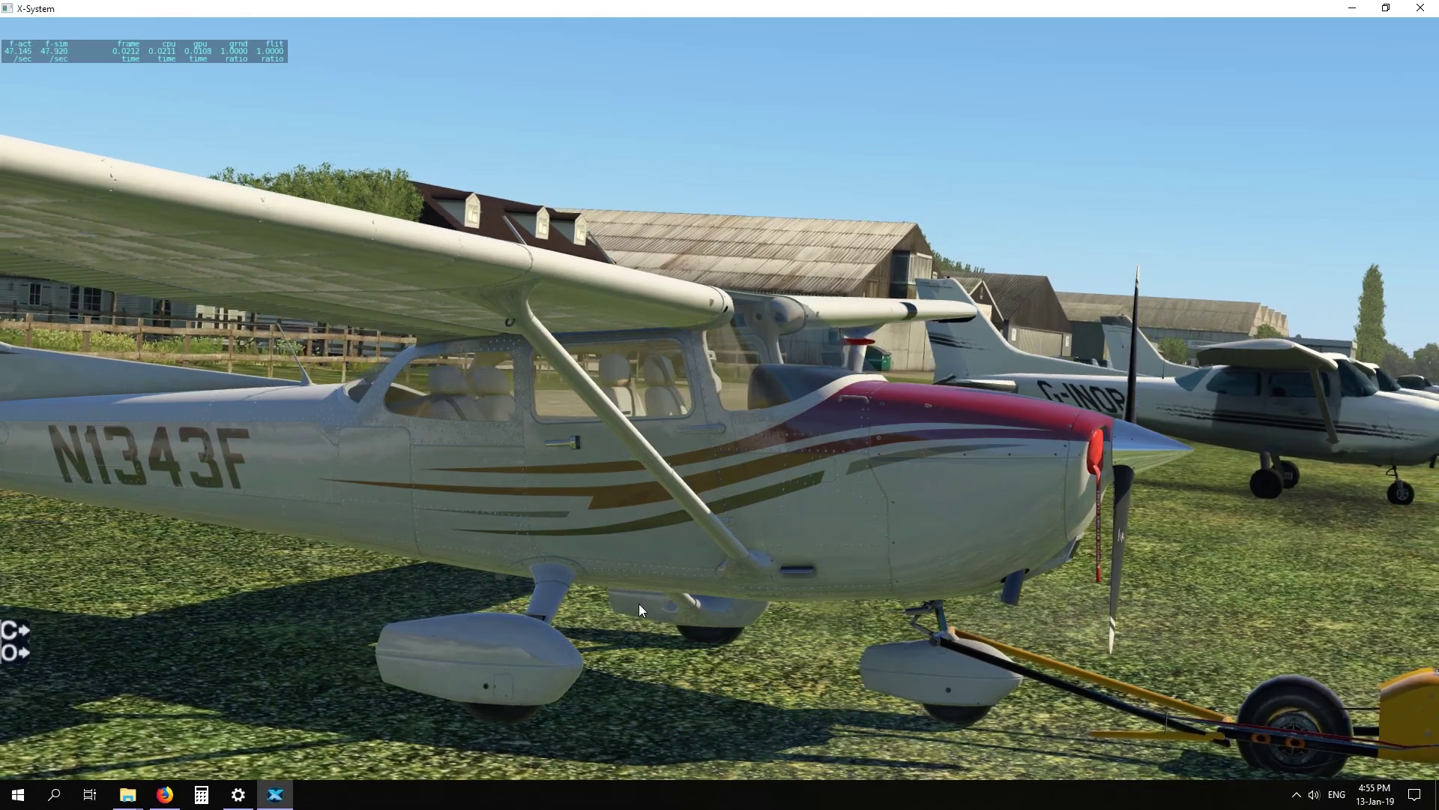
{"action": "key", "text": "Left"}
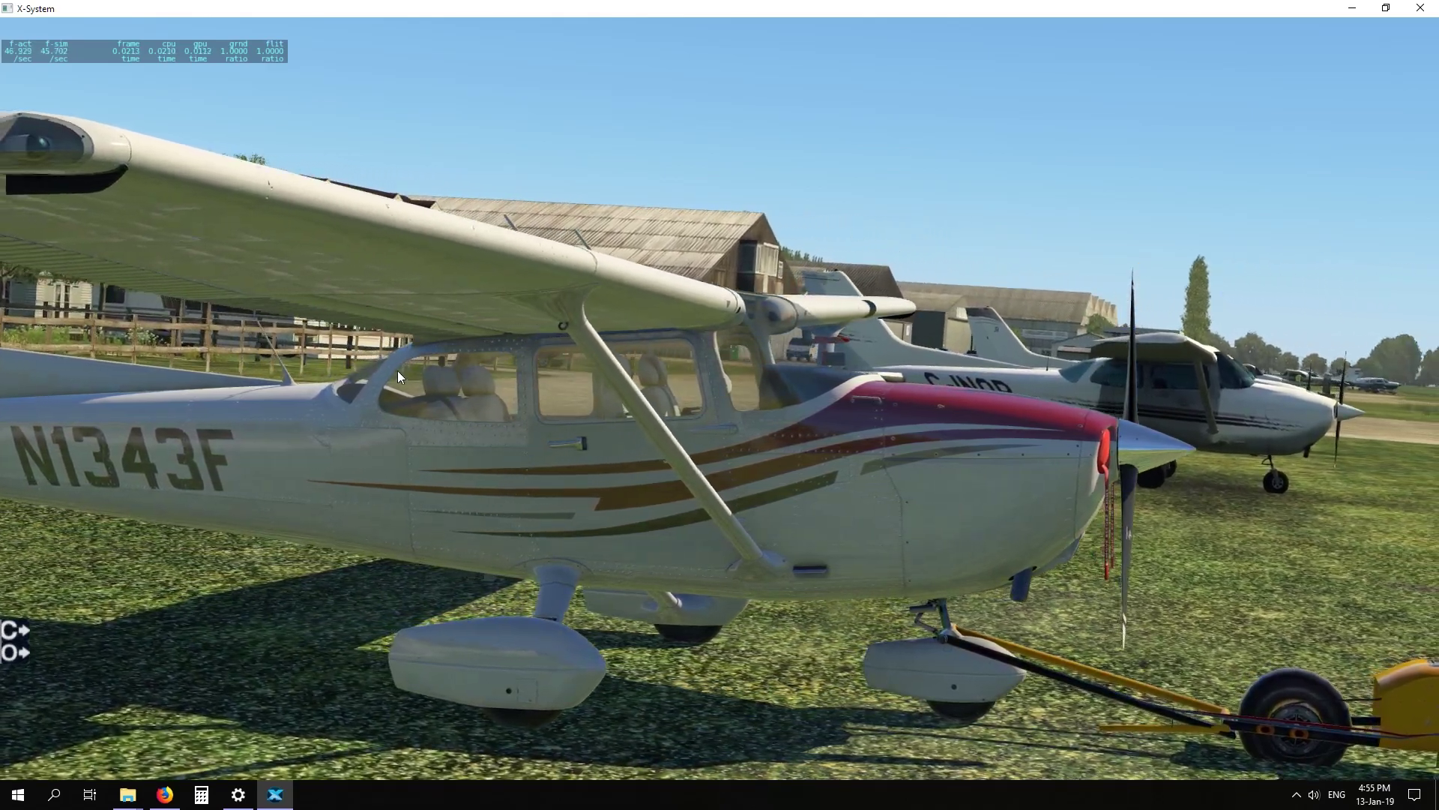
{"action": "key", "text": "Left"}
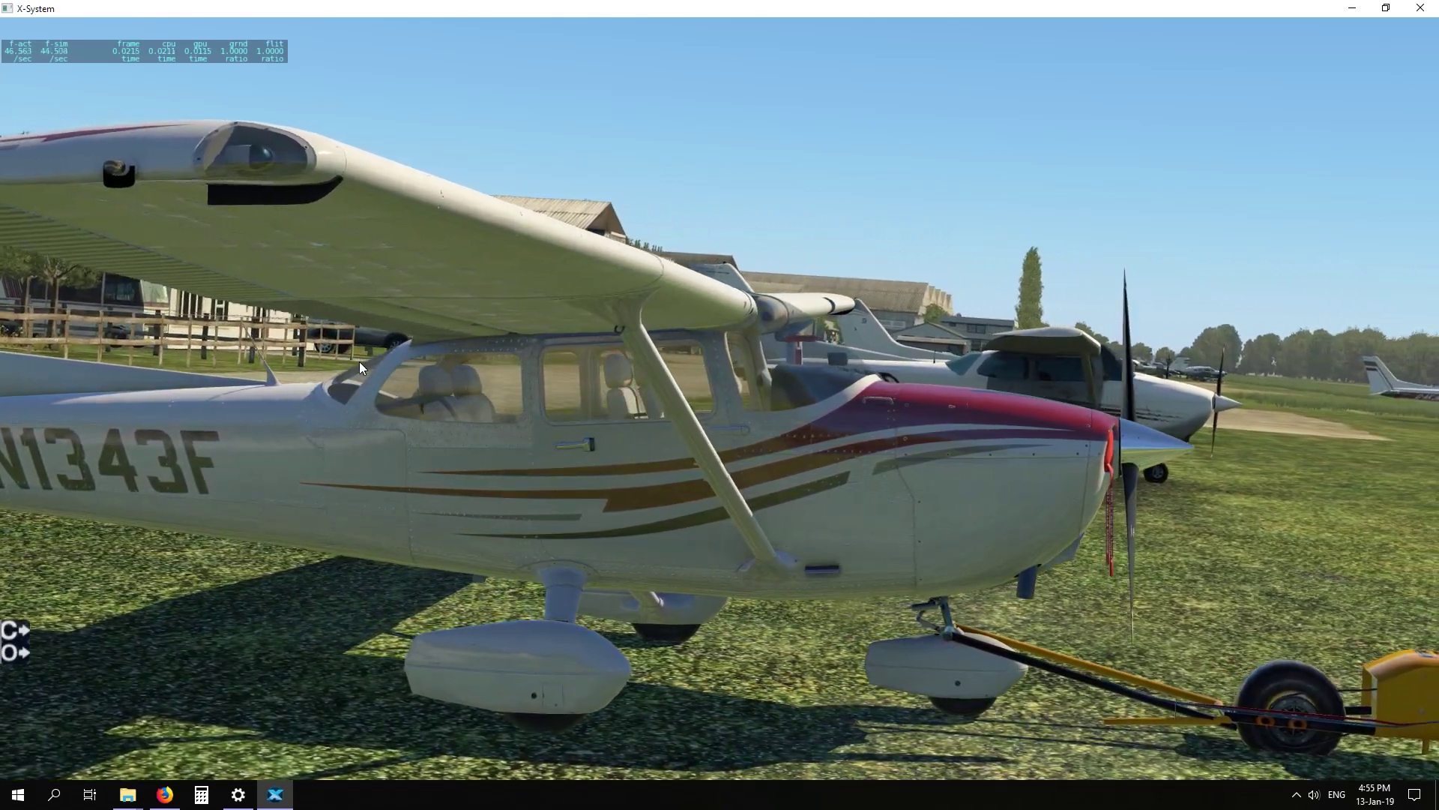
{"action": "key", "text": "Up"}
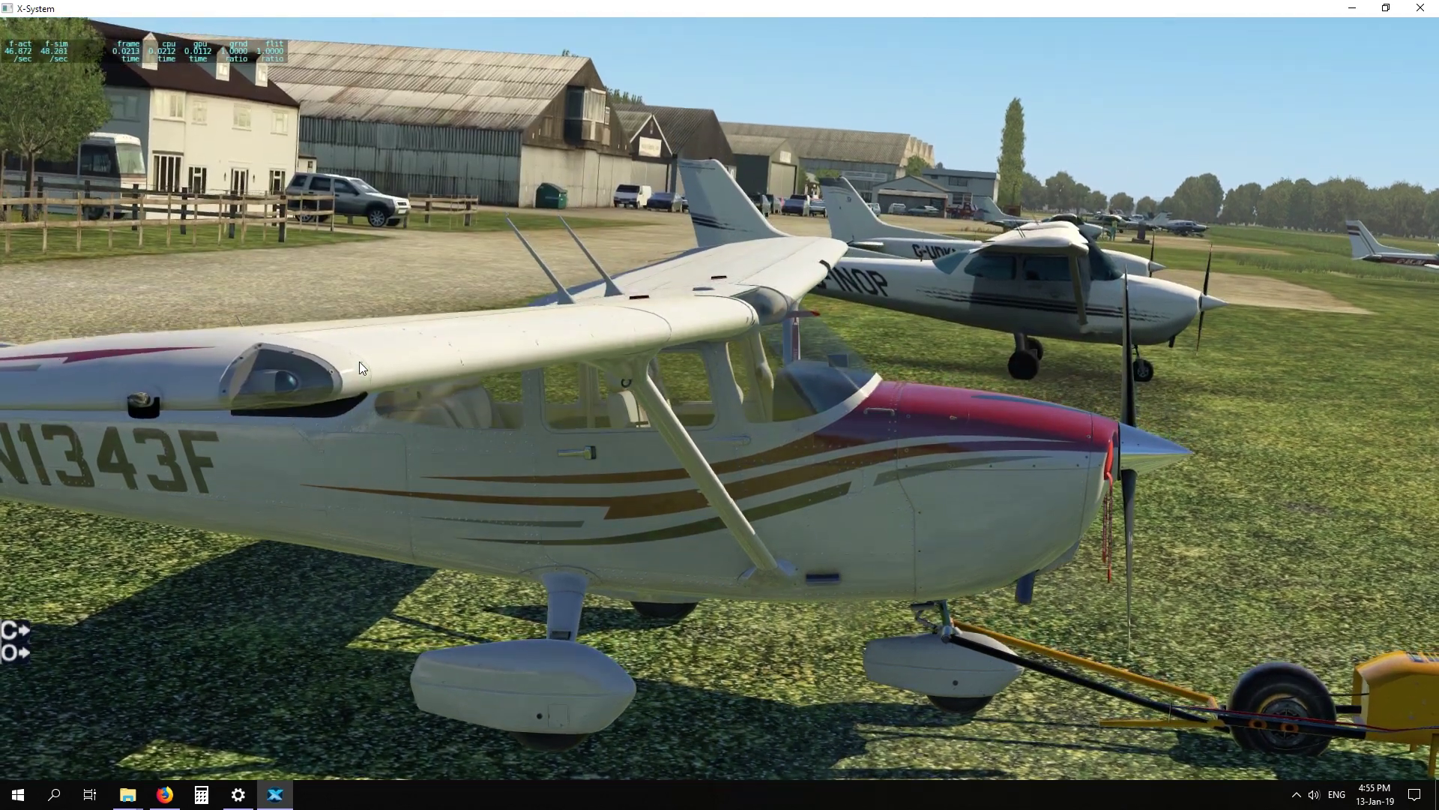
{"action": "key", "text": "shift+9"}
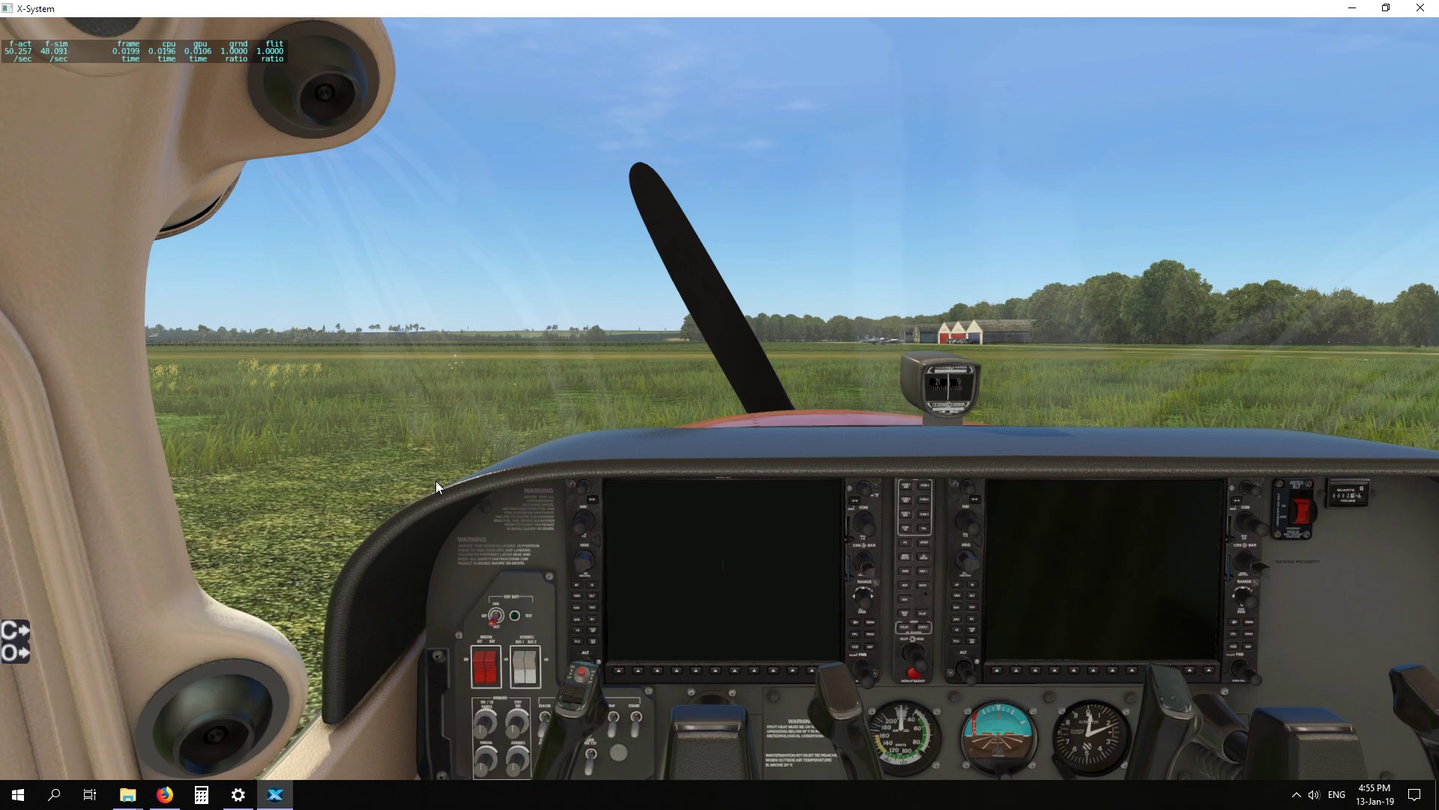
Step outside to circle the Cessna toward the hangars, then return to the cockpit view.
{"action": "key", "text": "shift+8"}
{"action": "key", "text": "Left"}
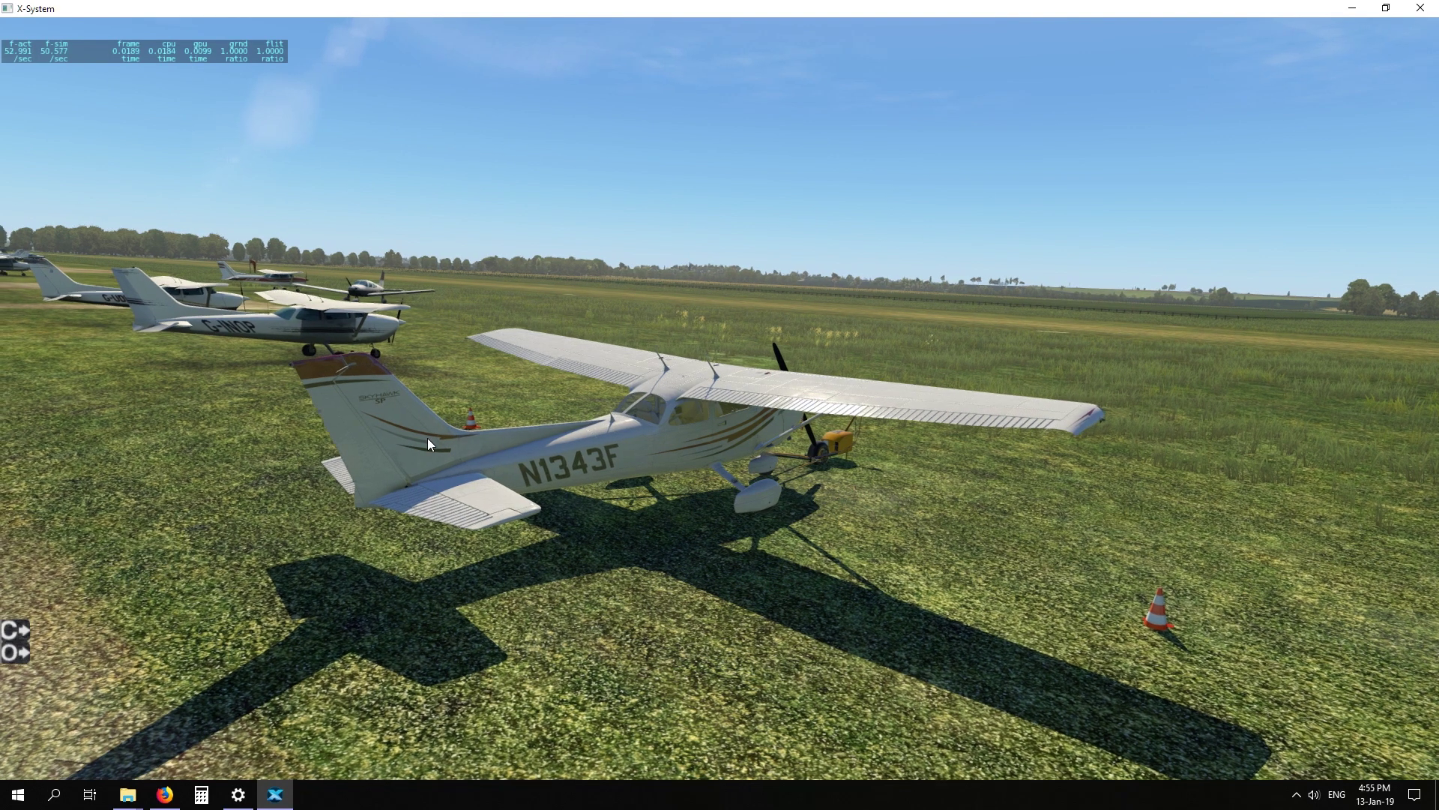
{"action": "key", "text": "Left"}
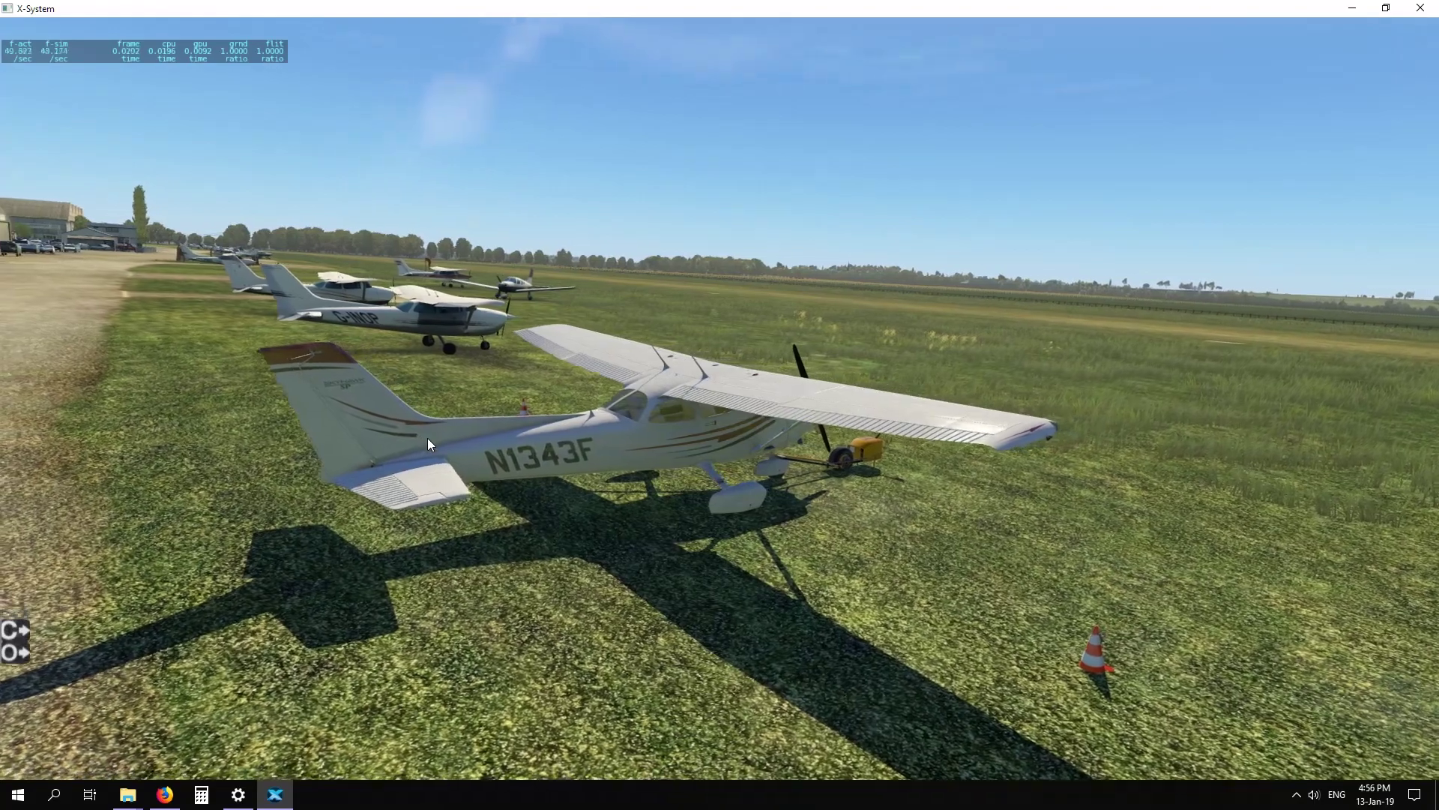
{"action": "key", "text": "Left"}
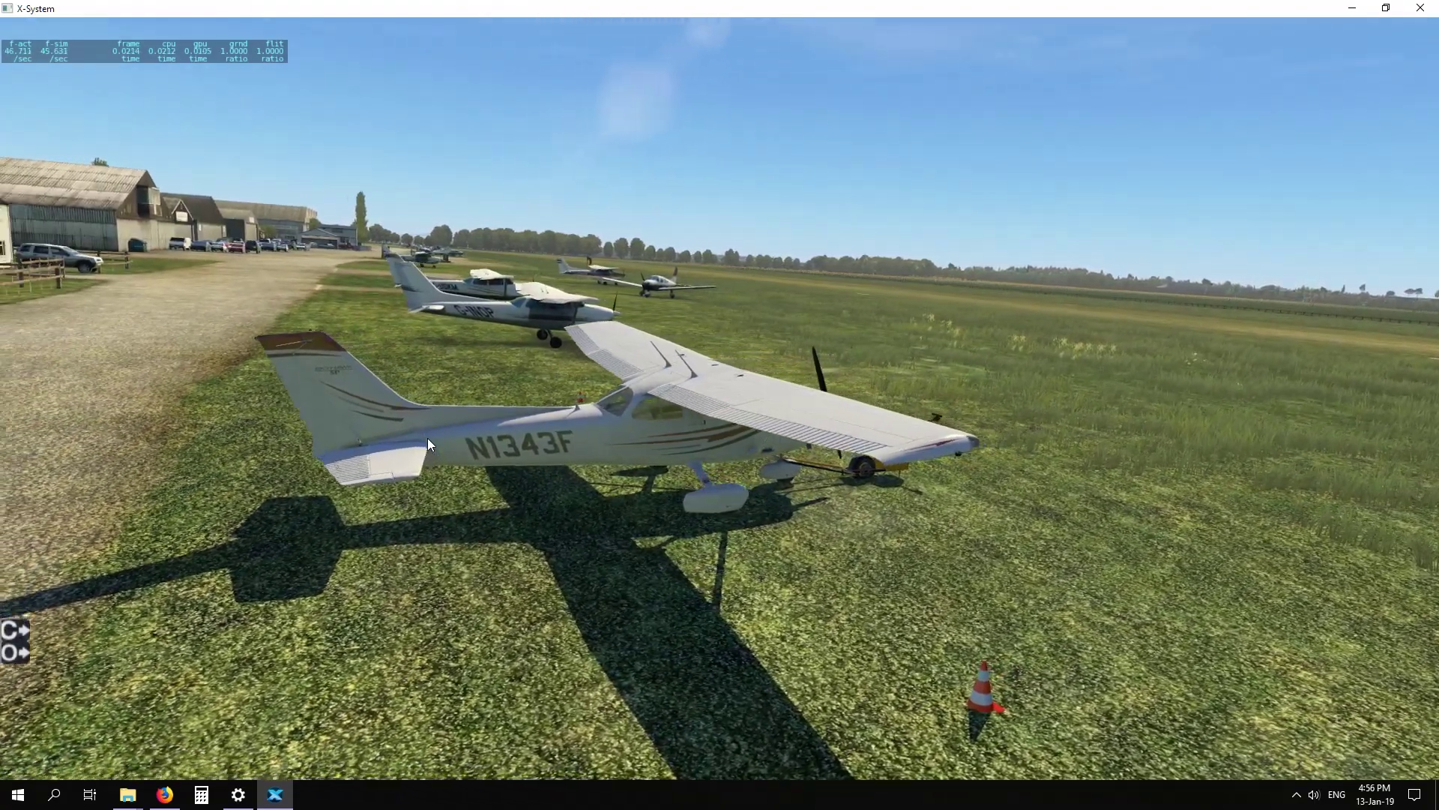
{"action": "key", "text": "shift+9"}
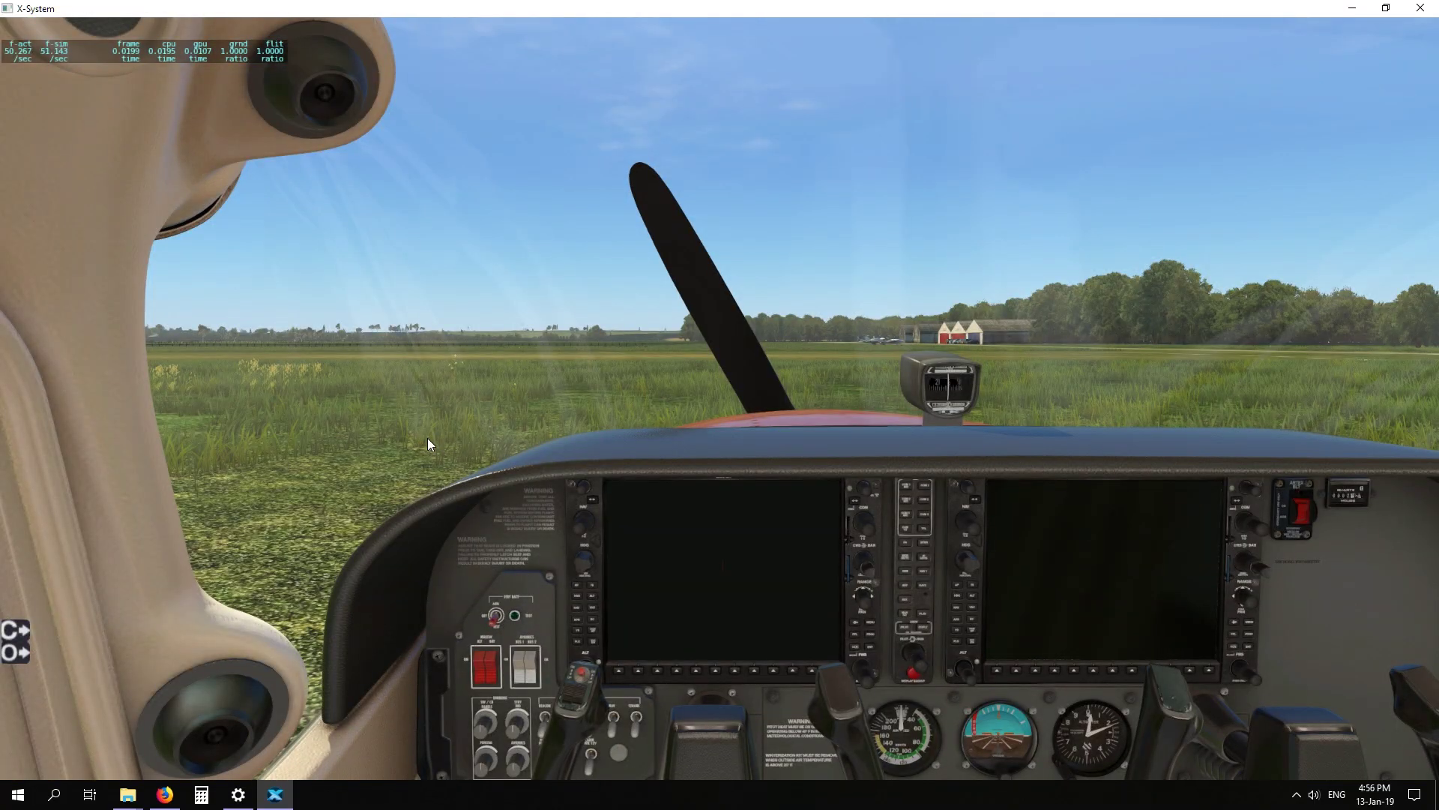
Look around the right door, rear cabin and wing strut, then pan across the panel to the windshield.
{"action": "key", "text": "Right"}
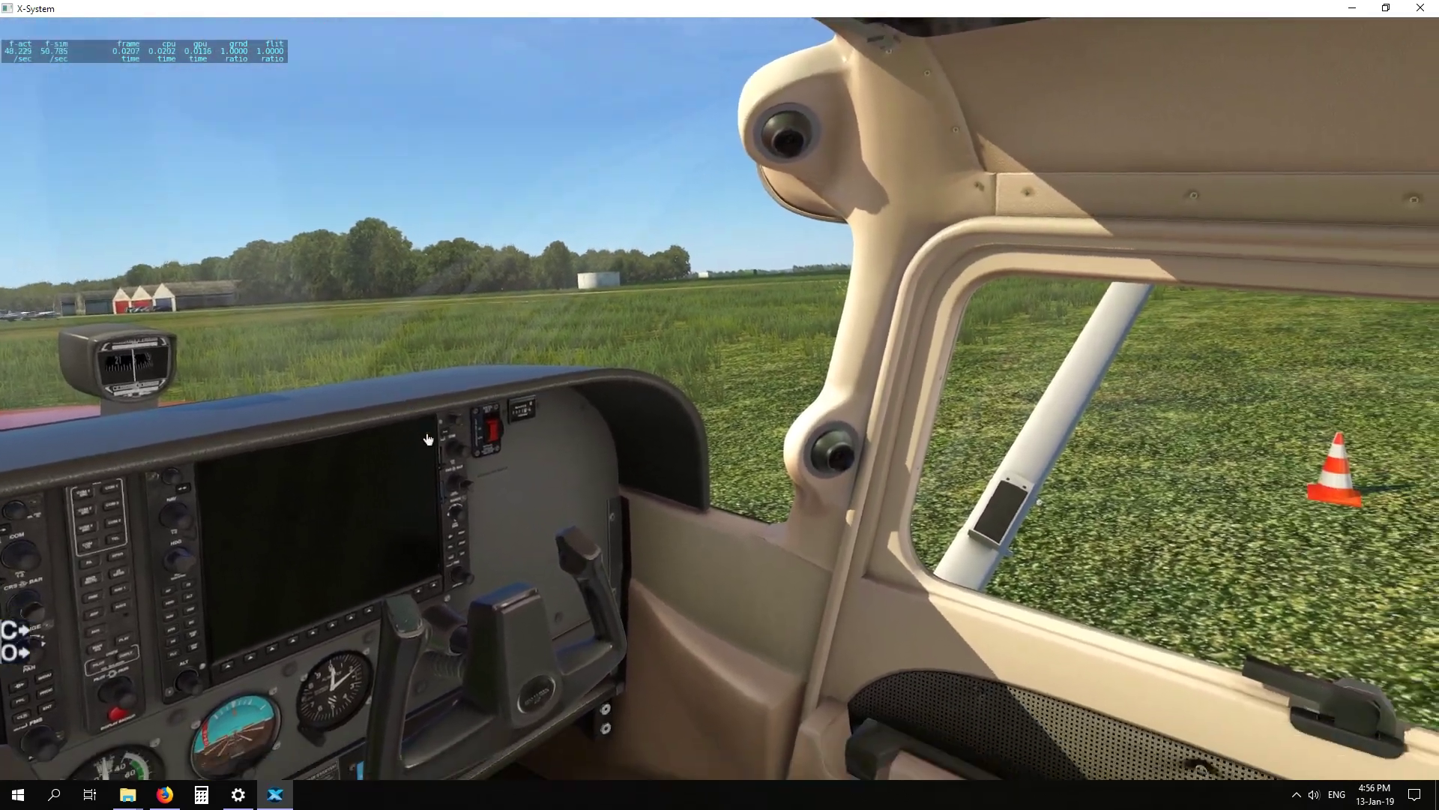
{"action": "key", "text": "Right"}
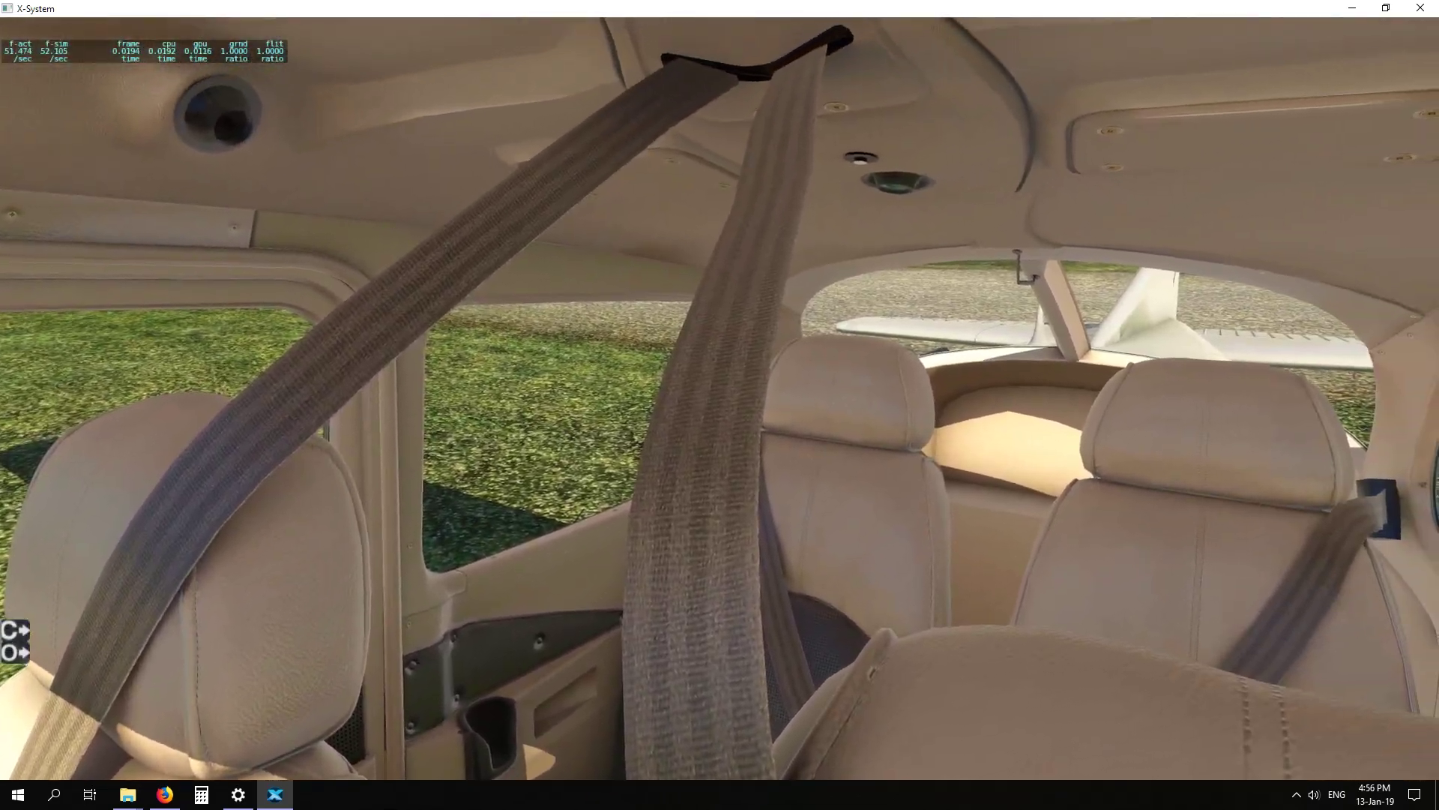
{"action": "key", "text": "shift+9"}
{"action": "key", "text": "Left"}
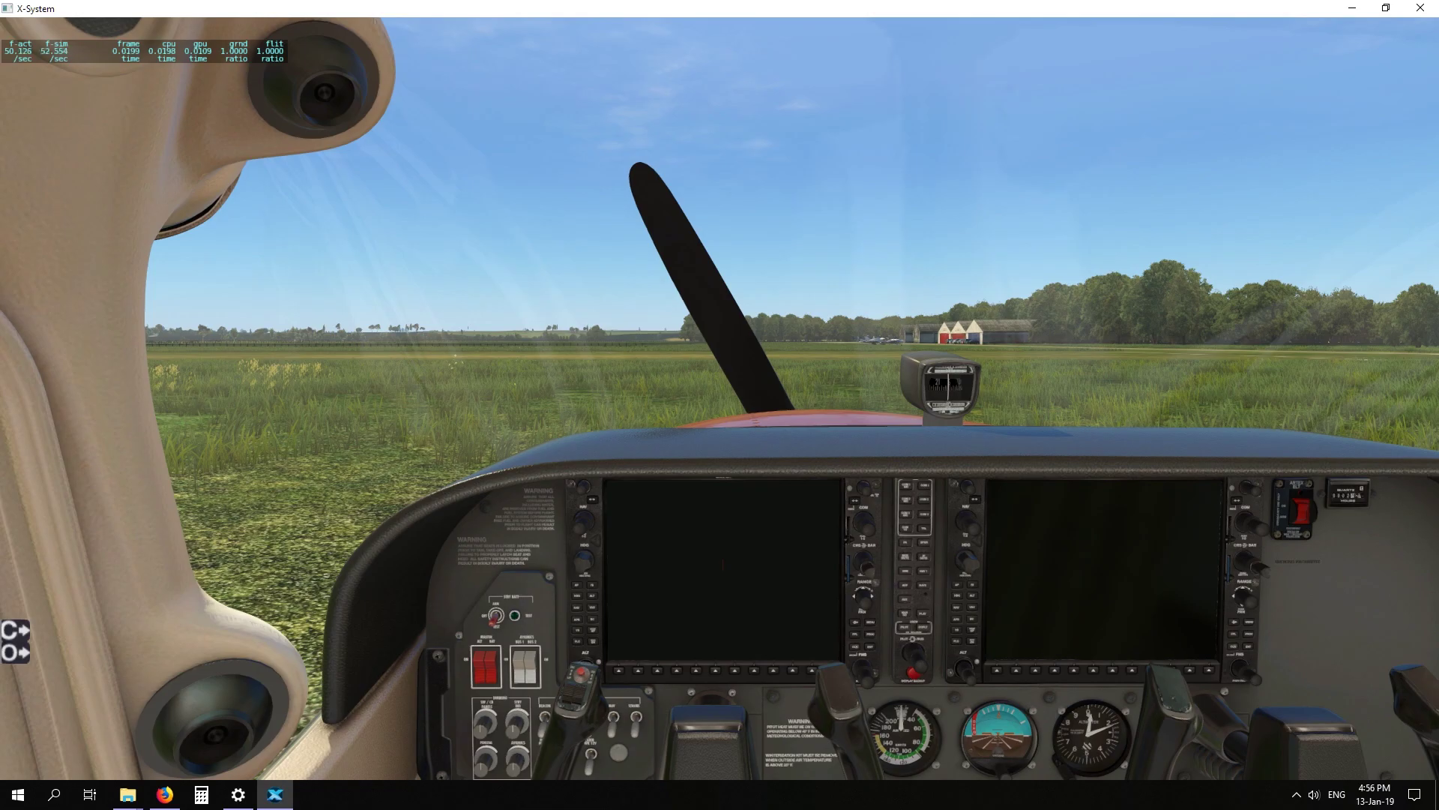
{"action": "key", "text": "Left"}
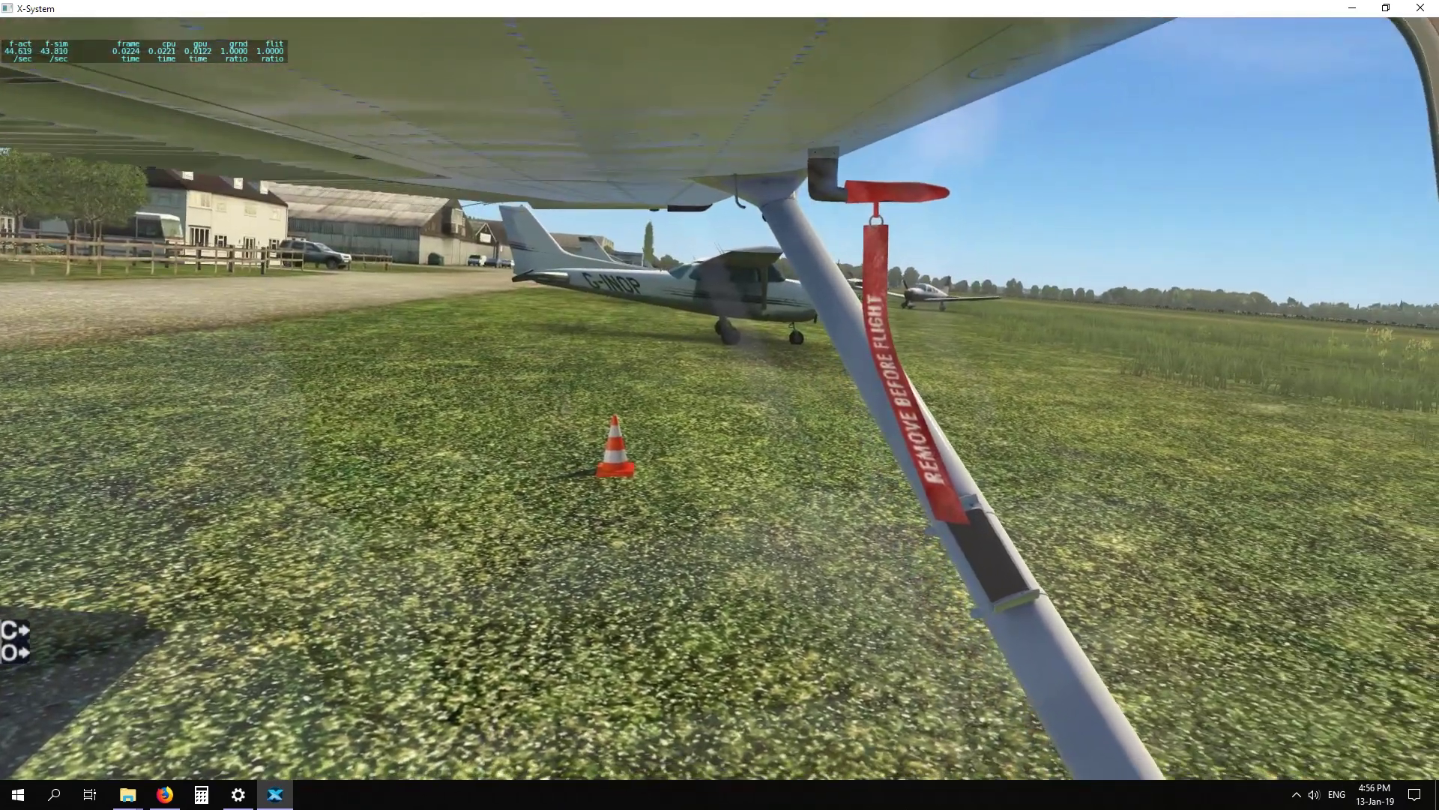
{"action": "key", "text": "shift+9"}
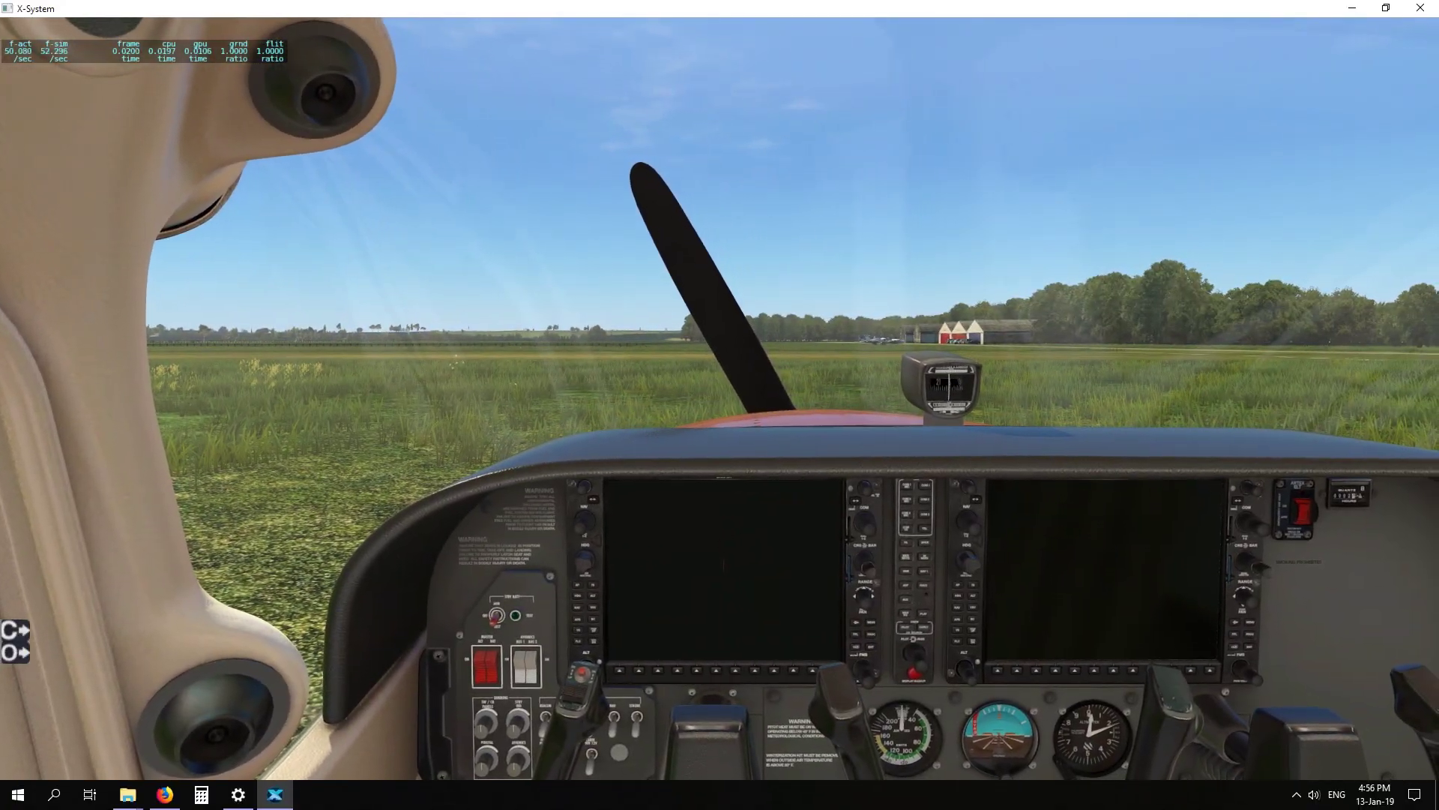
{"action": "key", "text": "Right"}
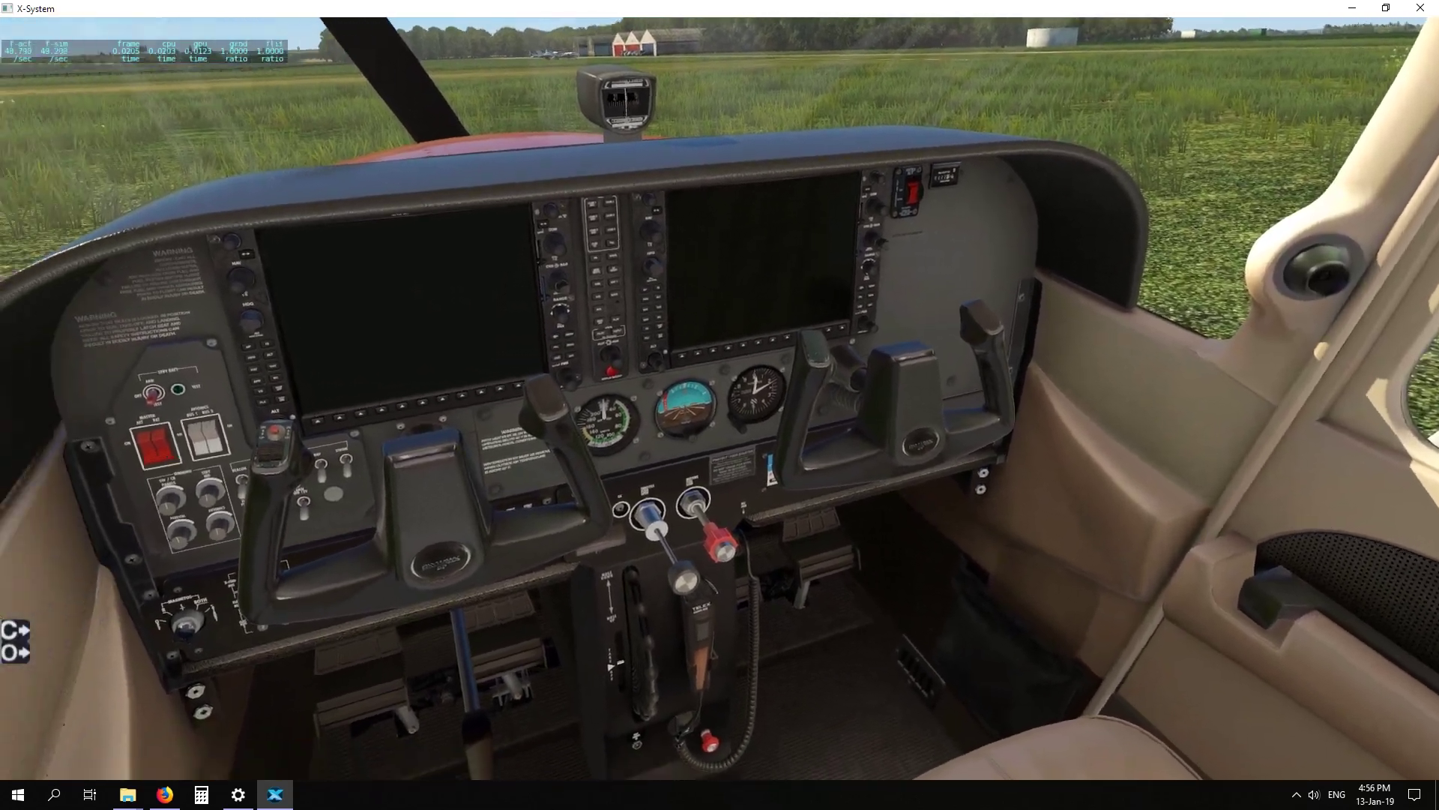
{"action": "key", "text": "Left"}
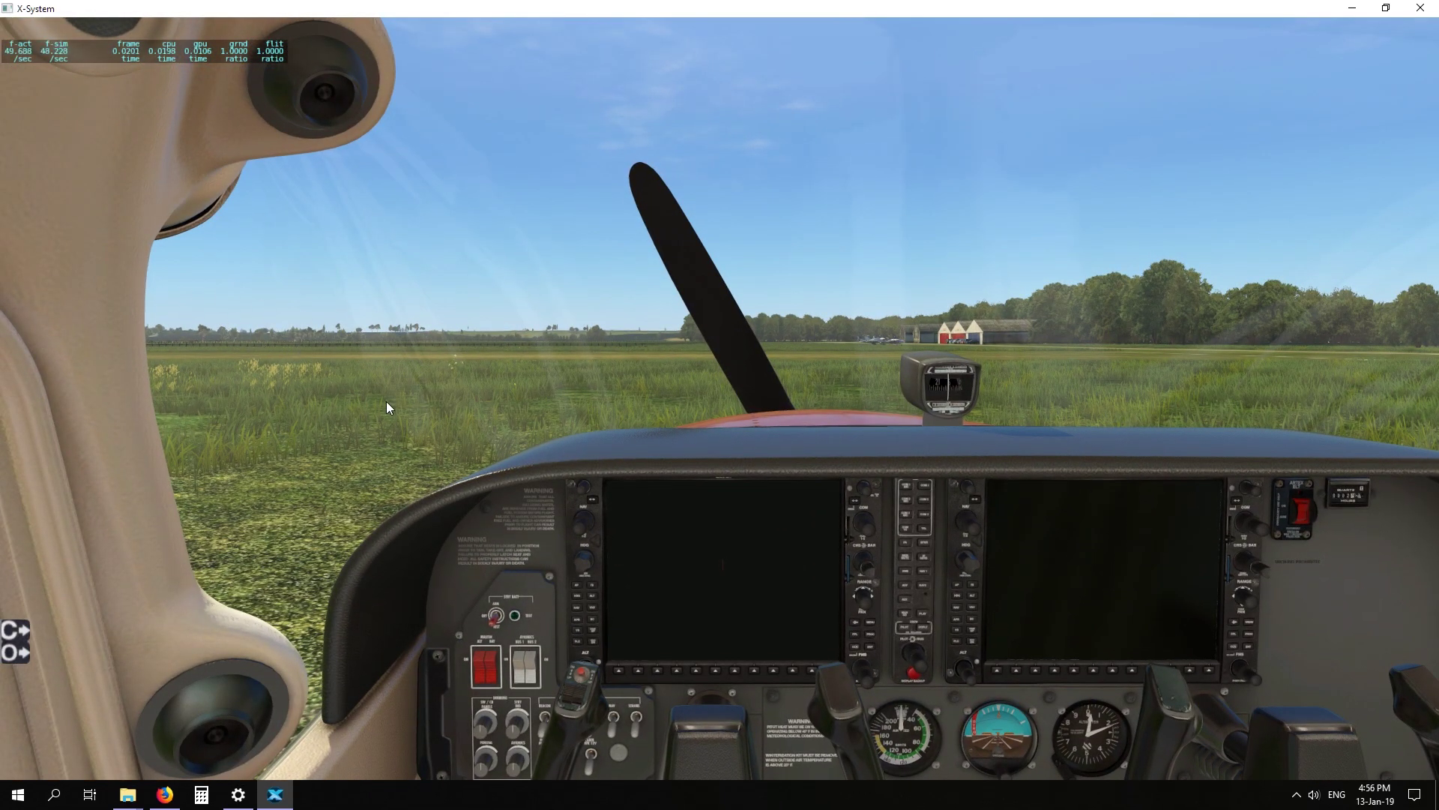
{"action": "left_click", "coordinate": [208, 29]}
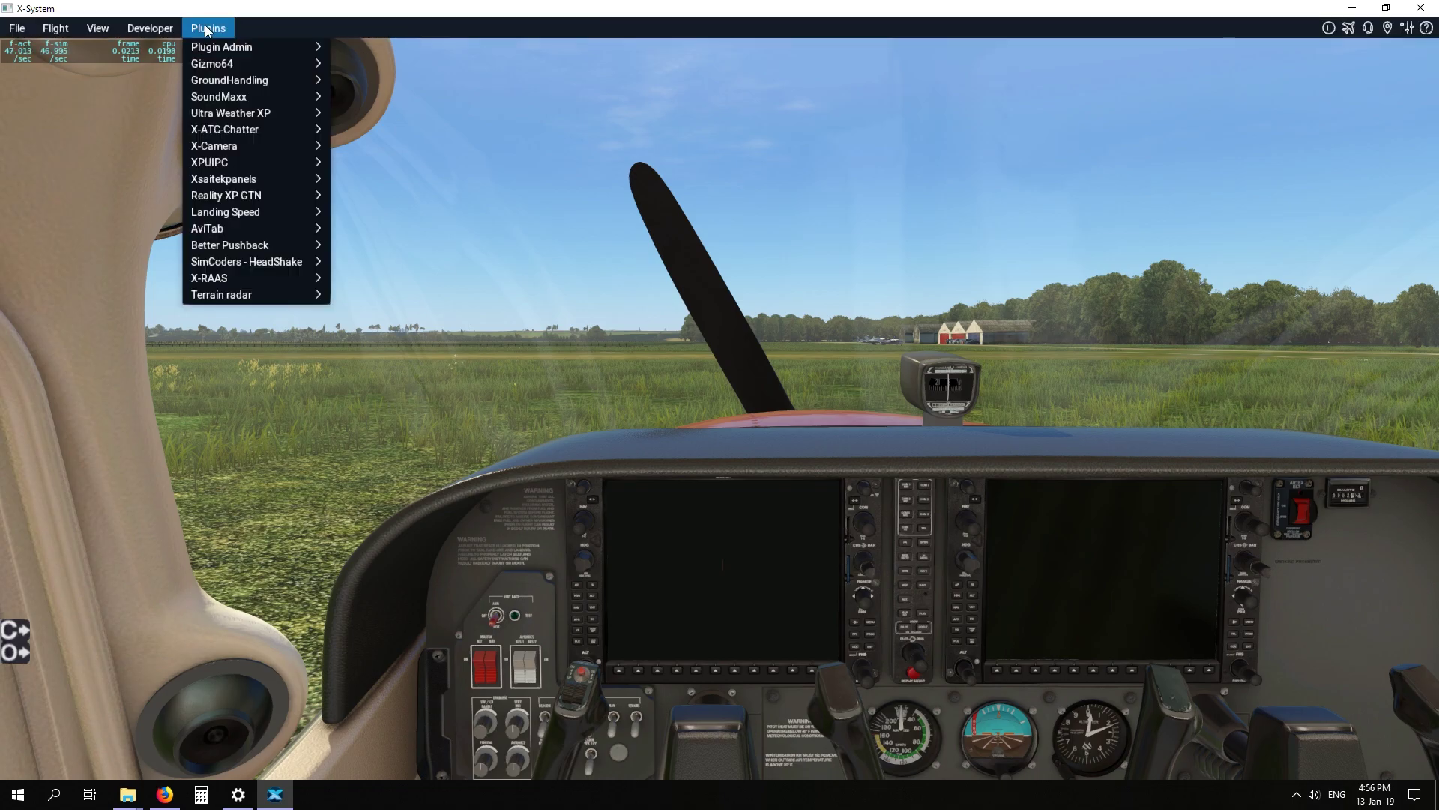
{"action": "left_click", "coordinate": [225, 30]}
{"action": "left_click", "coordinate": [225, 30]}
{"action": "mouse_move", "coordinate": [219, 49]}
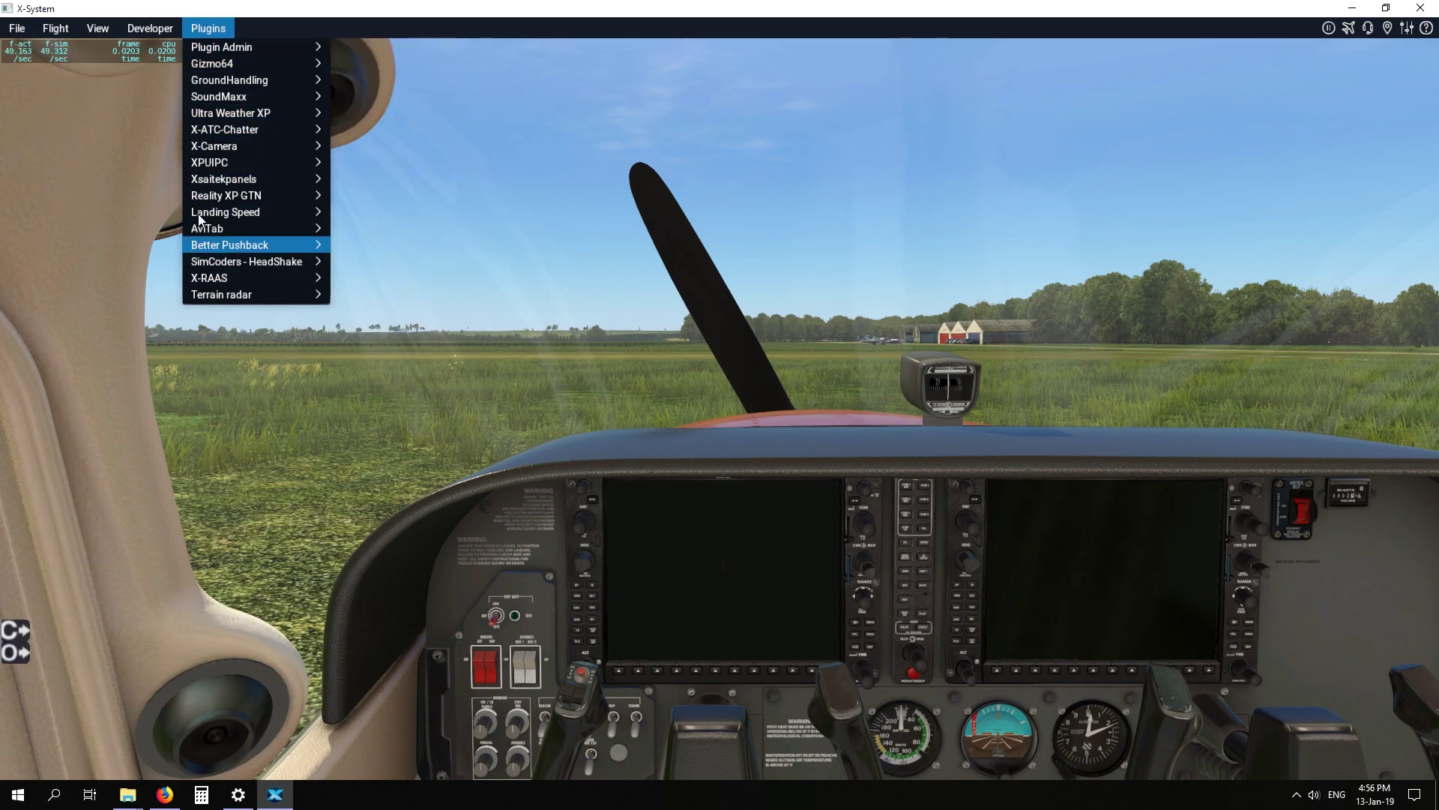
{"action": "mouse_move", "coordinate": [223, 114]}
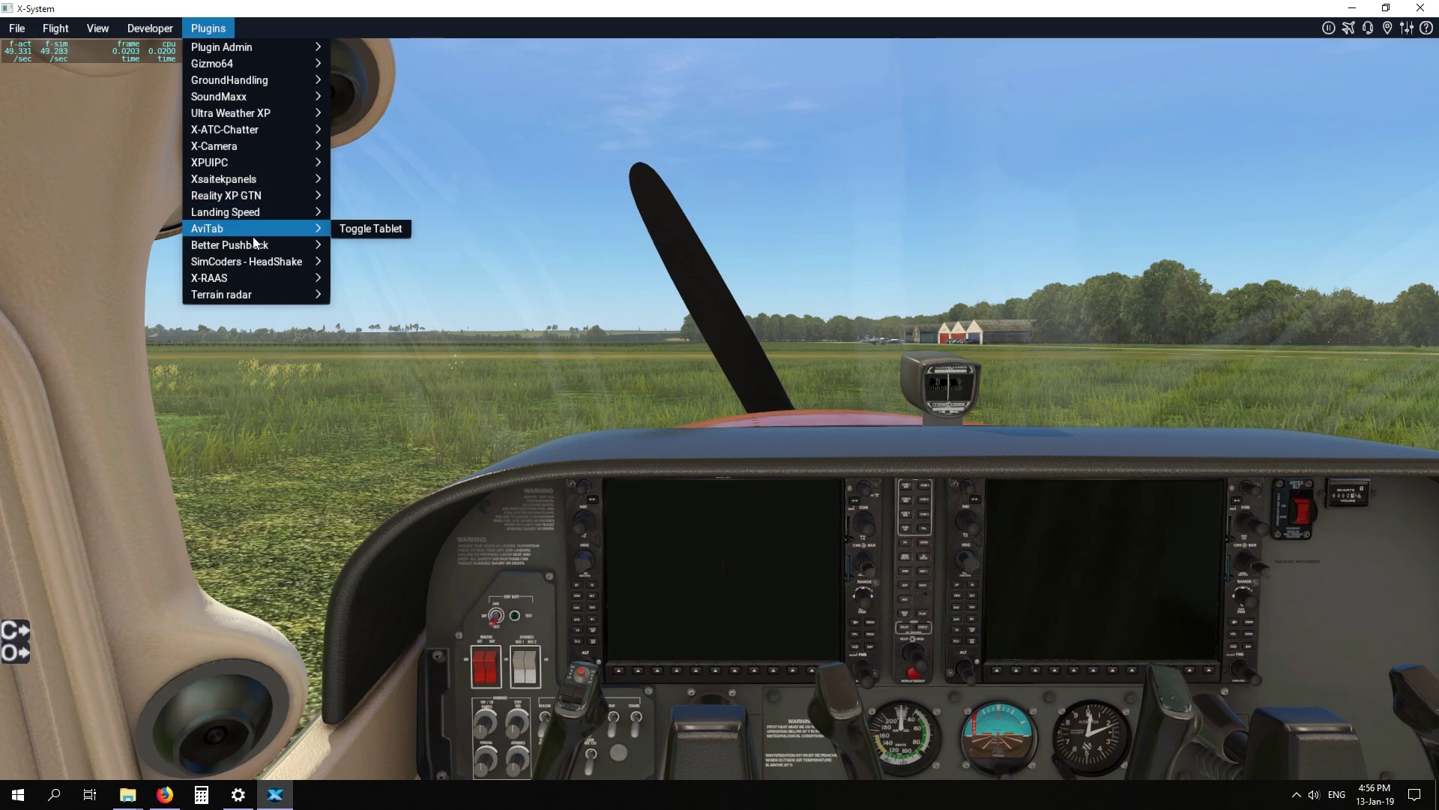
{"action": "mouse_move", "coordinate": [262, 214]}
{"action": "mouse_move", "coordinate": [205, 246]}
{"action": "left_click", "coordinate": [573, 331]}
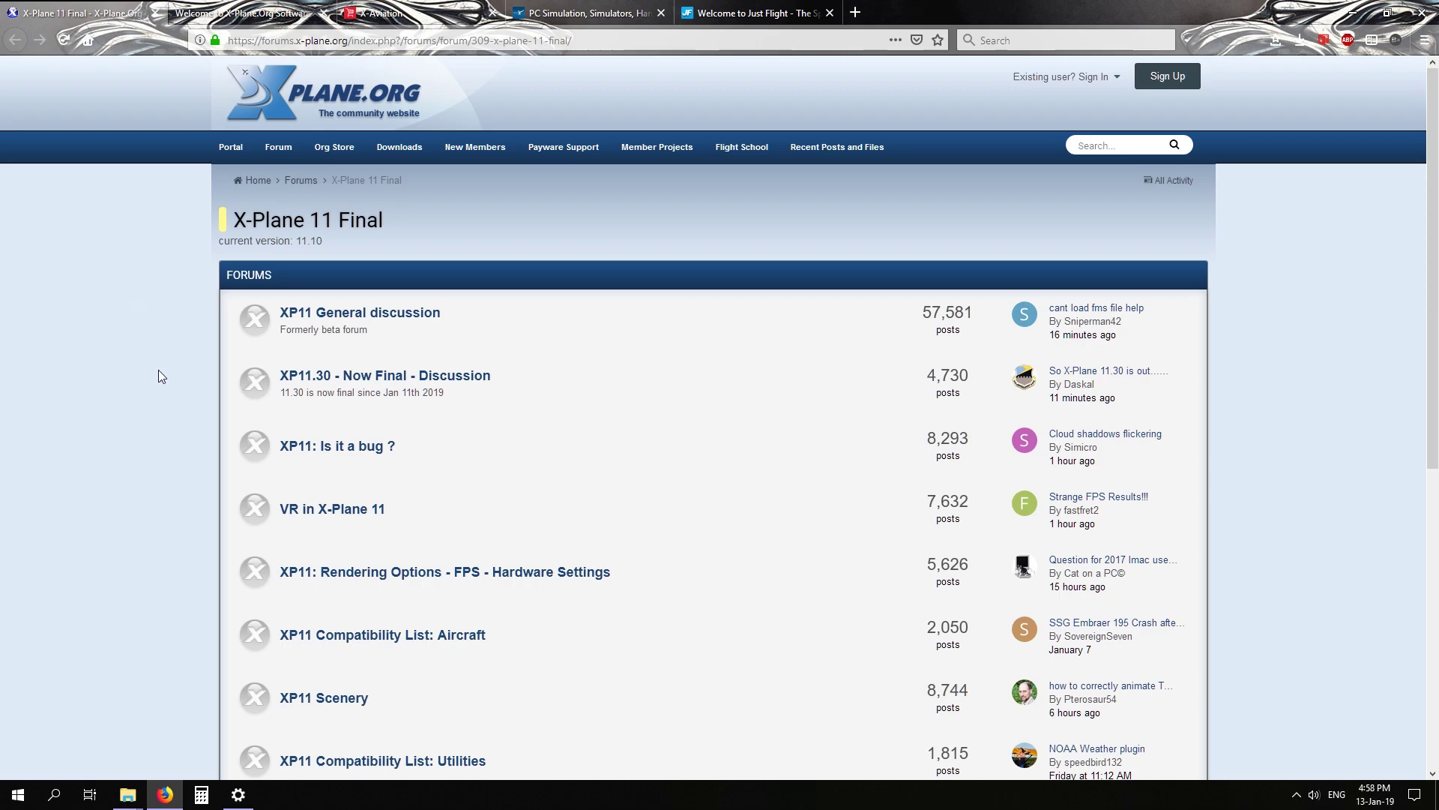
Scroll the X-Plane 11 Final forum, then browse the X-Plane.org store's new releases and featured add-ons.
{"action": "scroll", "coordinate": [159, 370], "scroll_direction": "down", "scroll_amount": 5}
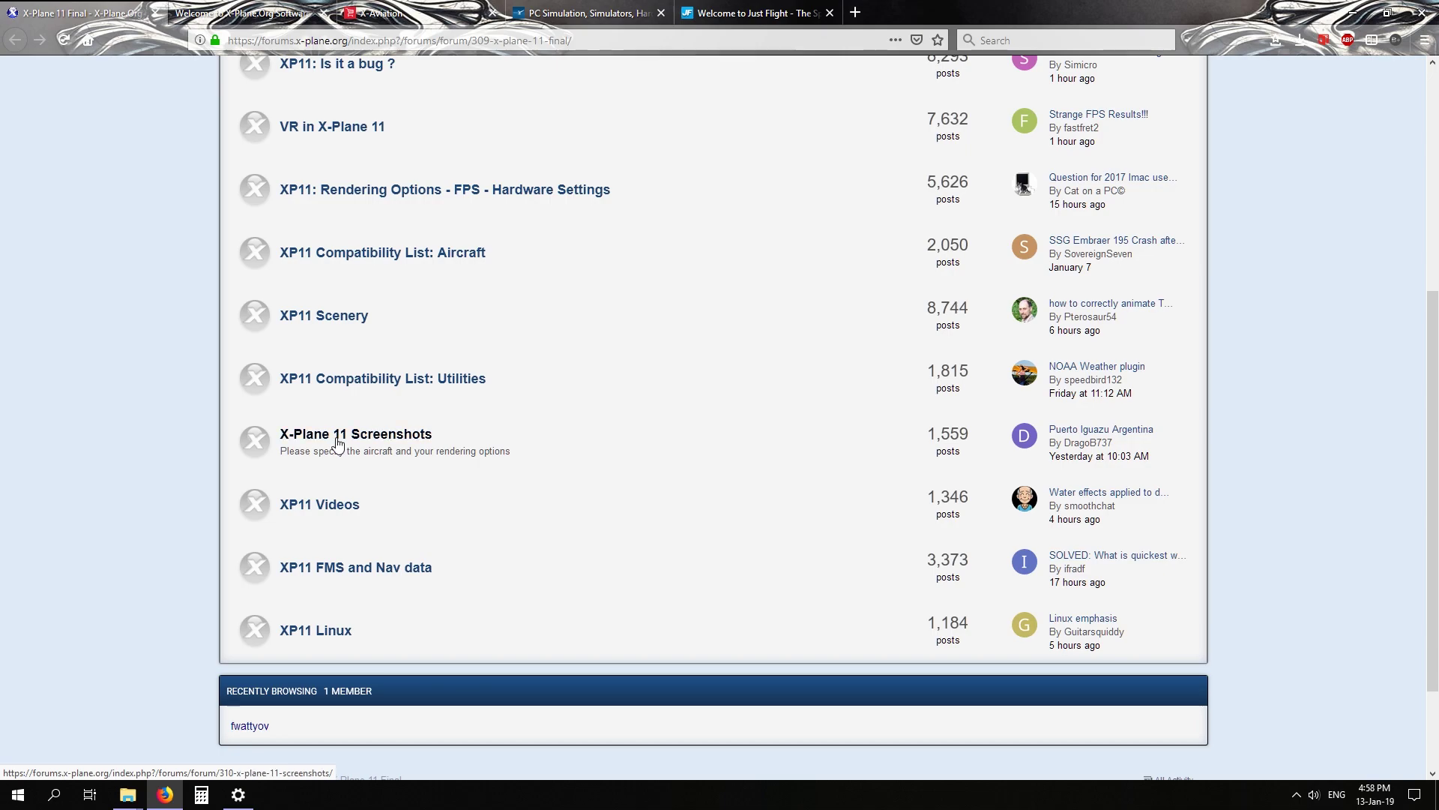
{"action": "scroll", "coordinate": [180, 455], "scroll_direction": "up", "scroll_amount": 5}
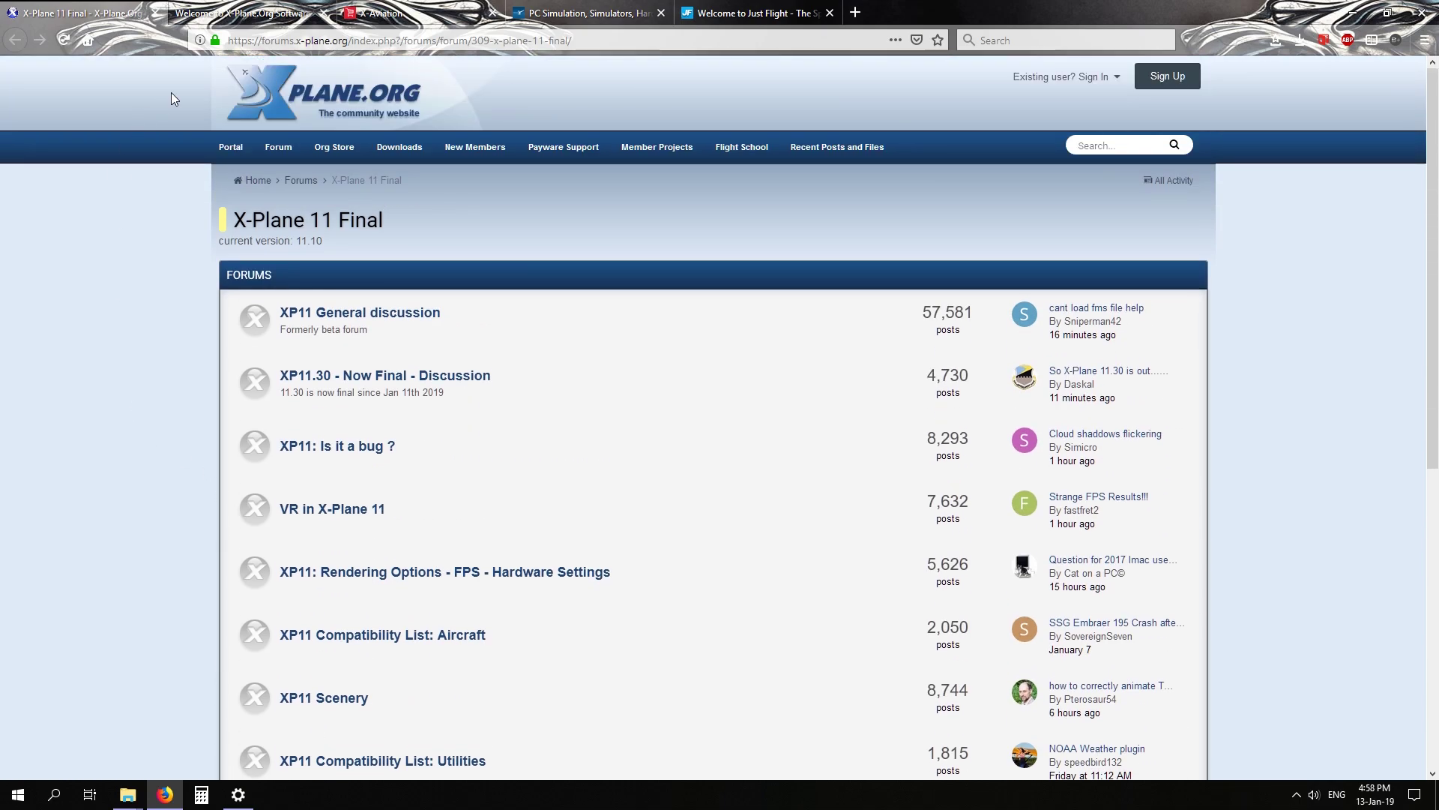
{"action": "left_click", "coordinate": [256, 15]}
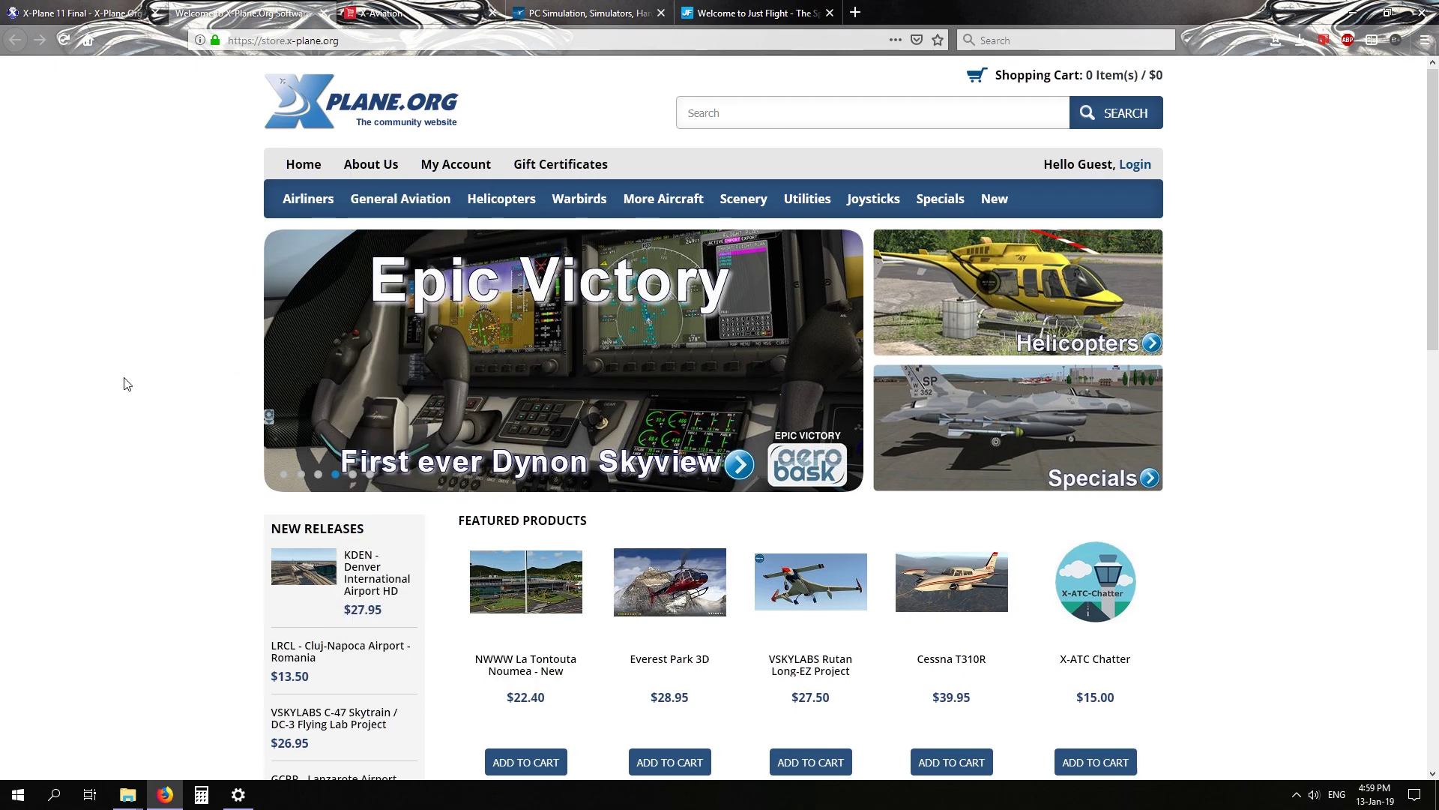
{"action": "scroll", "coordinate": [135, 353], "scroll_direction": "down", "scroll_amount": 7}
{"action": "scroll", "coordinate": [135, 355], "scroll_direction": "down", "scroll_amount": 5}
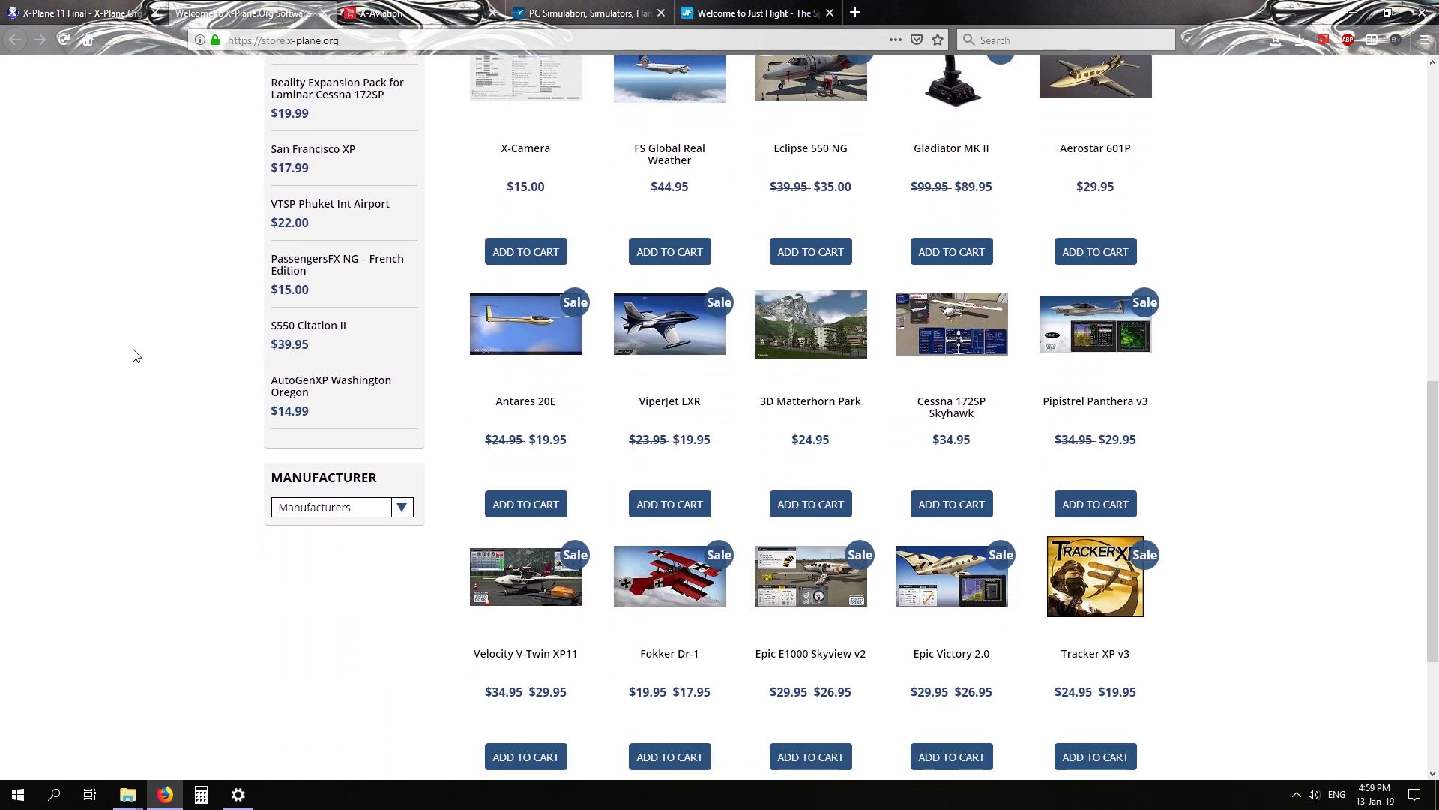
{"action": "scroll", "coordinate": [135, 353], "scroll_direction": "up", "scroll_amount": 10}
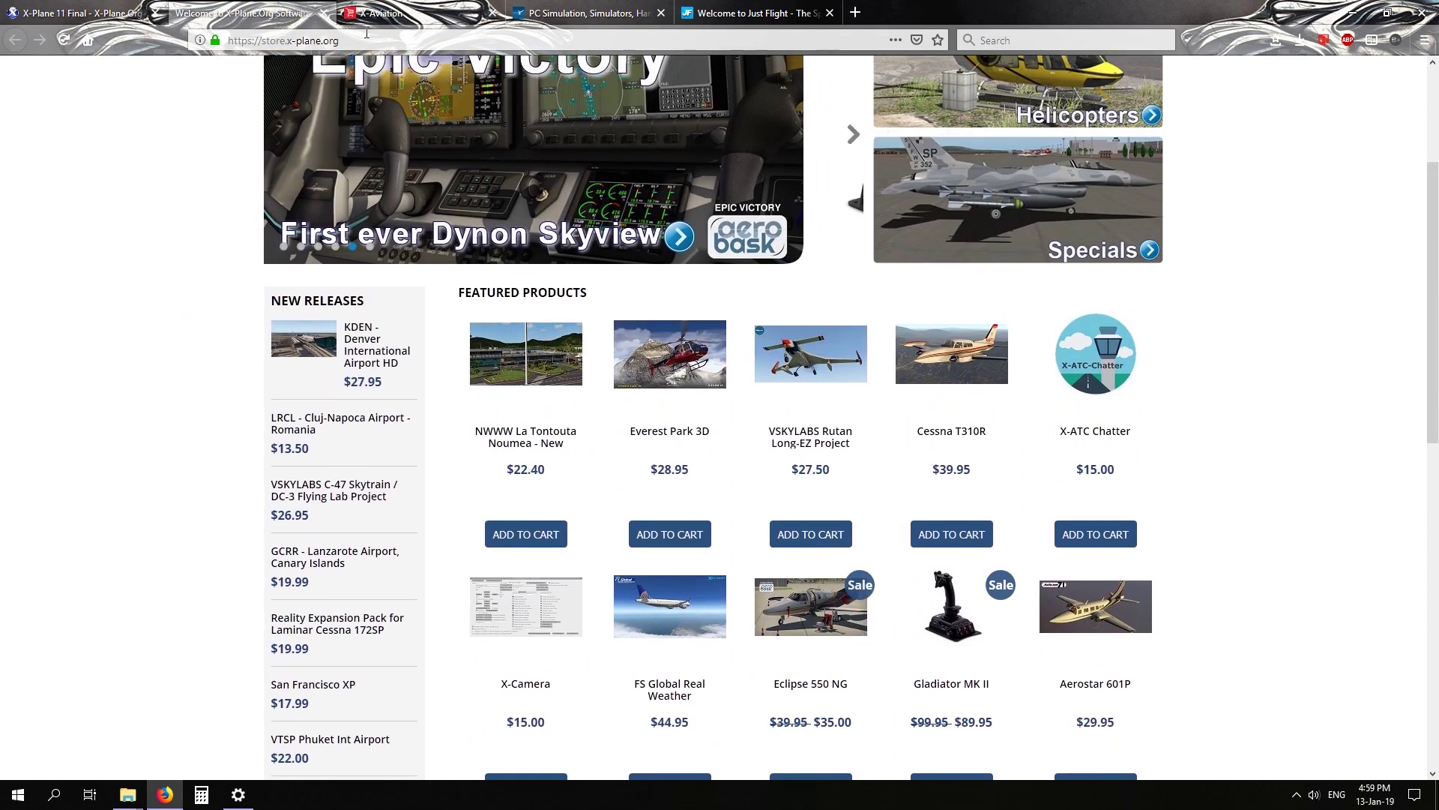
Switch to the X-Aviation tab, scroll down to New Products For January and back up.
{"action": "left_click", "coordinate": [374, 15]}
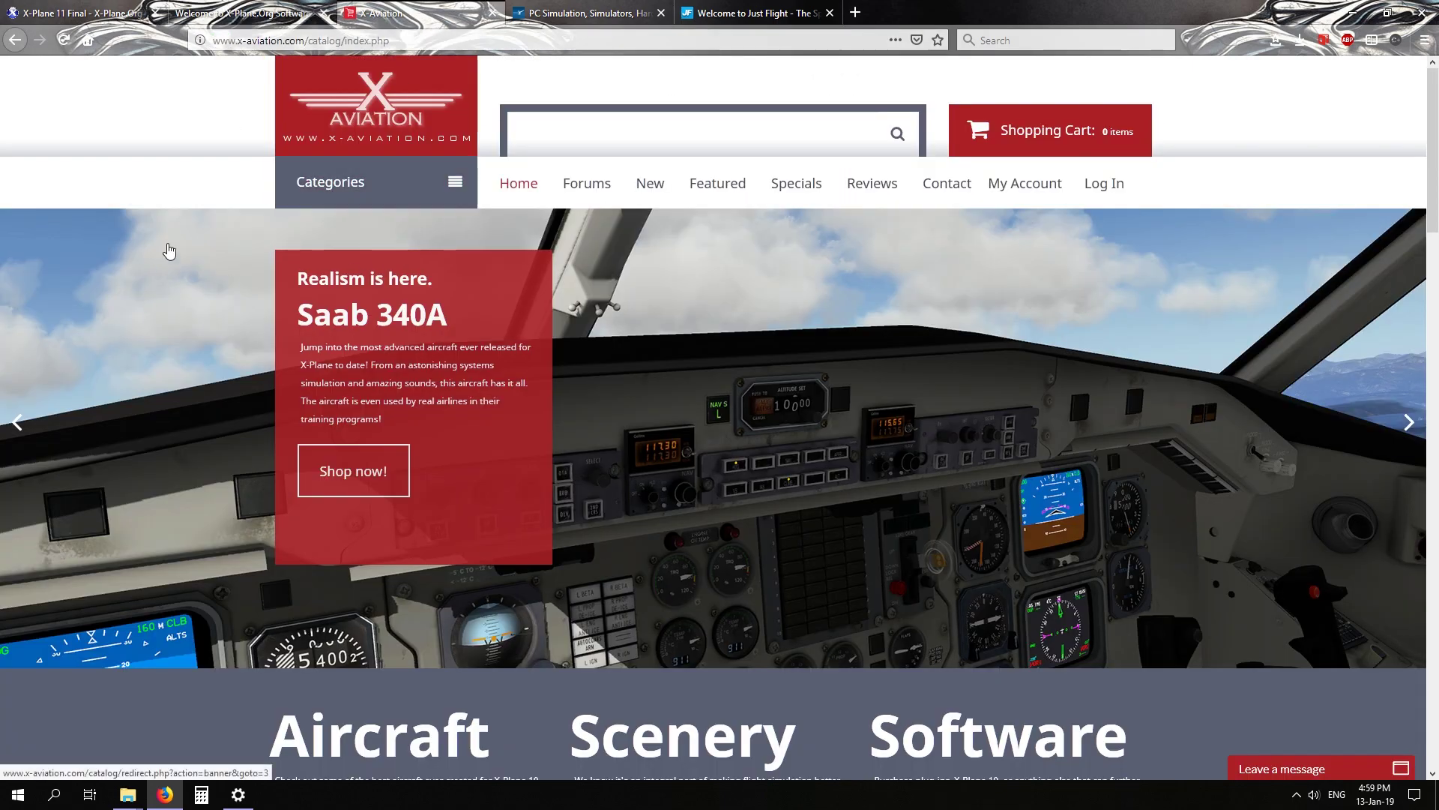
{"action": "scroll", "coordinate": [105, 345], "scroll_direction": "down", "scroll_amount": 5}
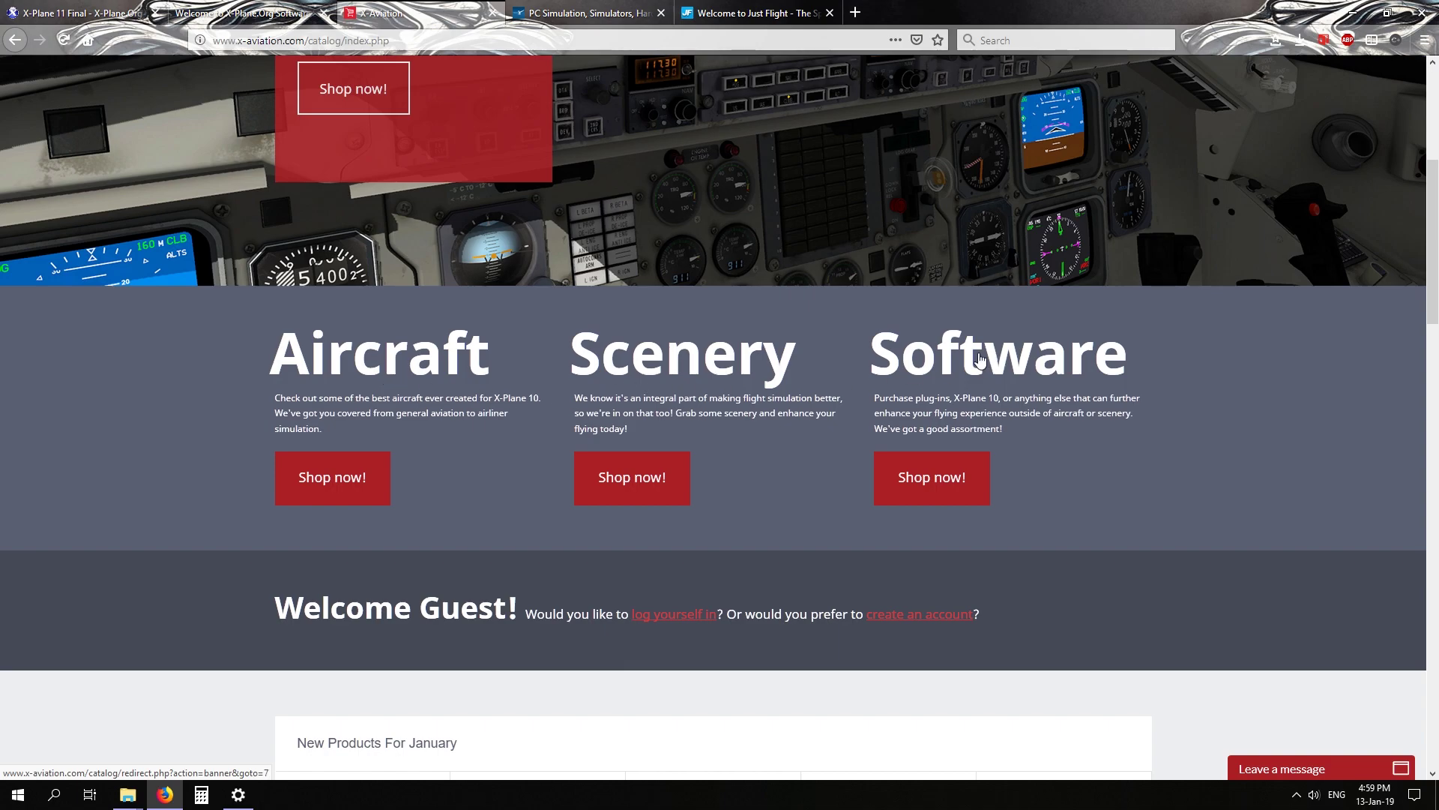
{"action": "scroll", "coordinate": [470, 363], "scroll_direction": "down", "scroll_amount": 5}
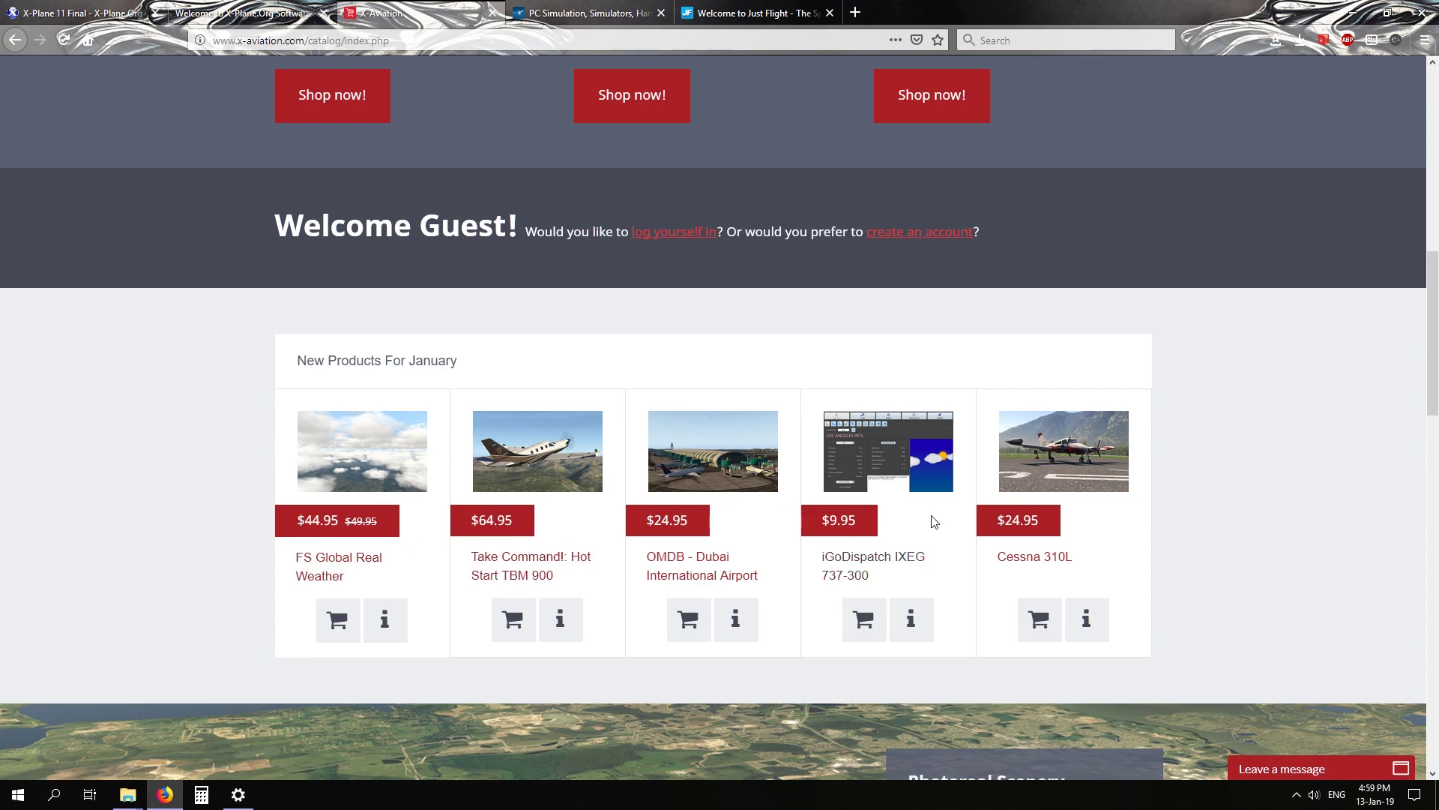
{"action": "scroll", "coordinate": [253, 491], "scroll_direction": "up", "scroll_amount": 10}
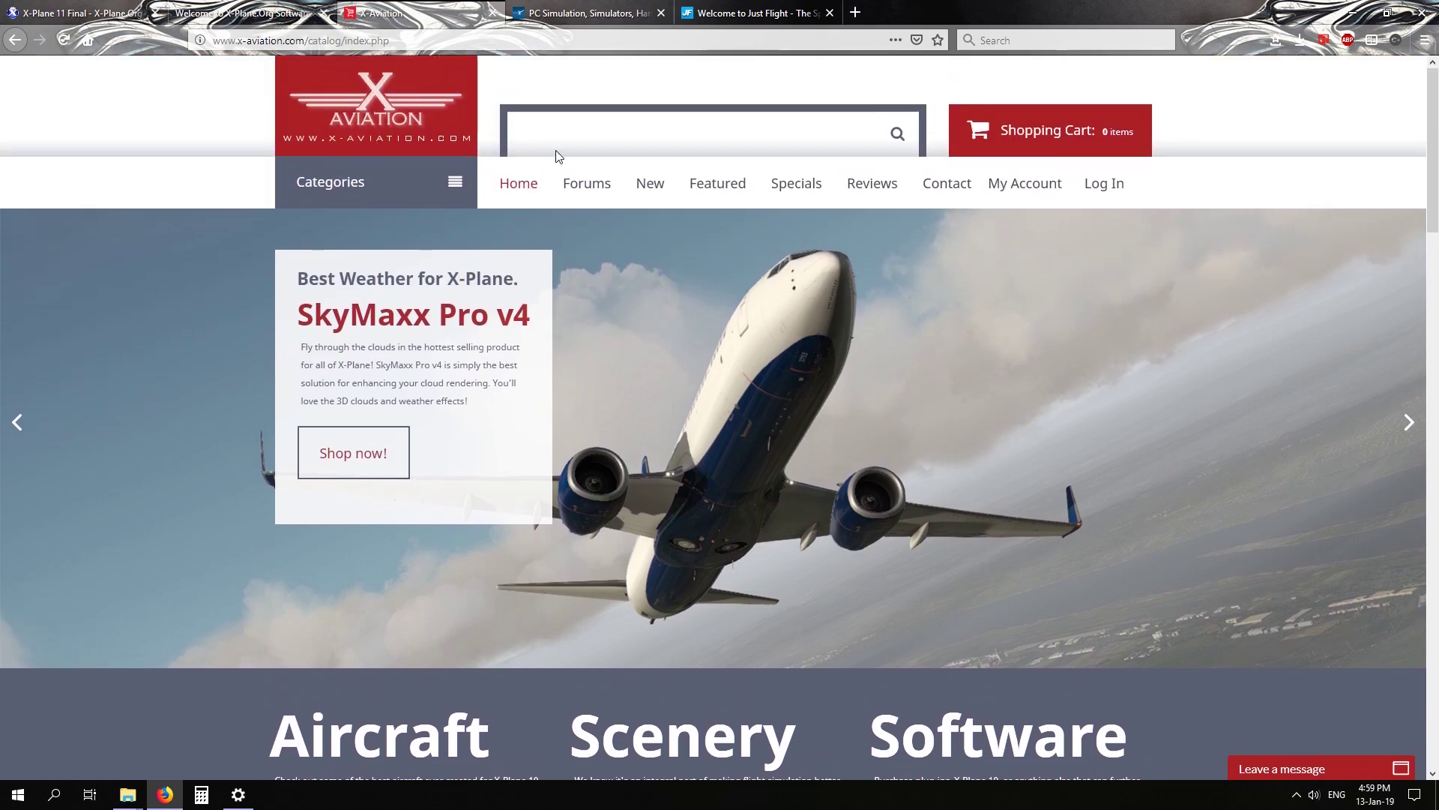
Switch to the Aerosoft tab and scroll through Top Deals, category tiles and News, then back up.
{"action": "left_click", "coordinate": [566, 15]}
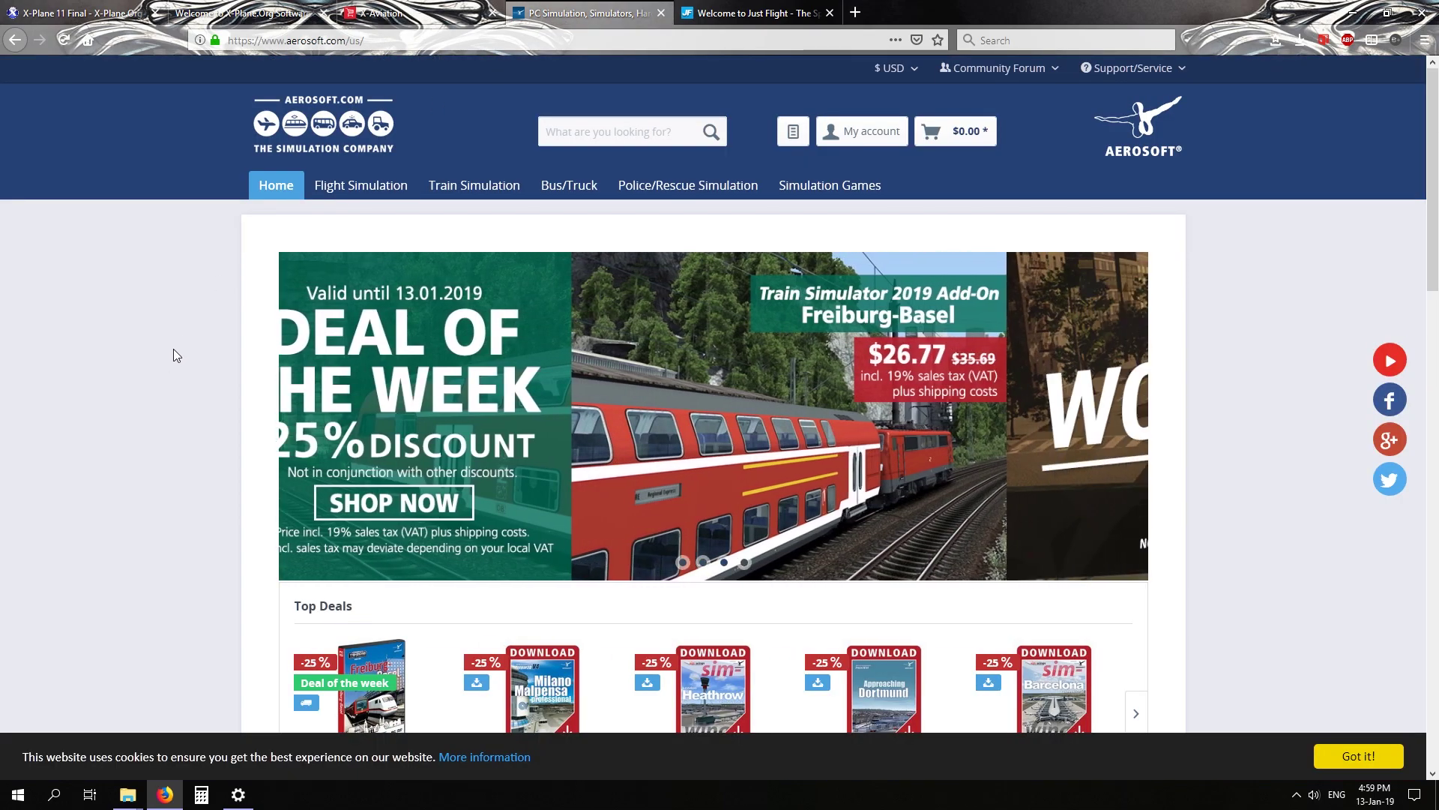
{"action": "scroll", "coordinate": [169, 363], "scroll_direction": "down", "scroll_amount": 4}
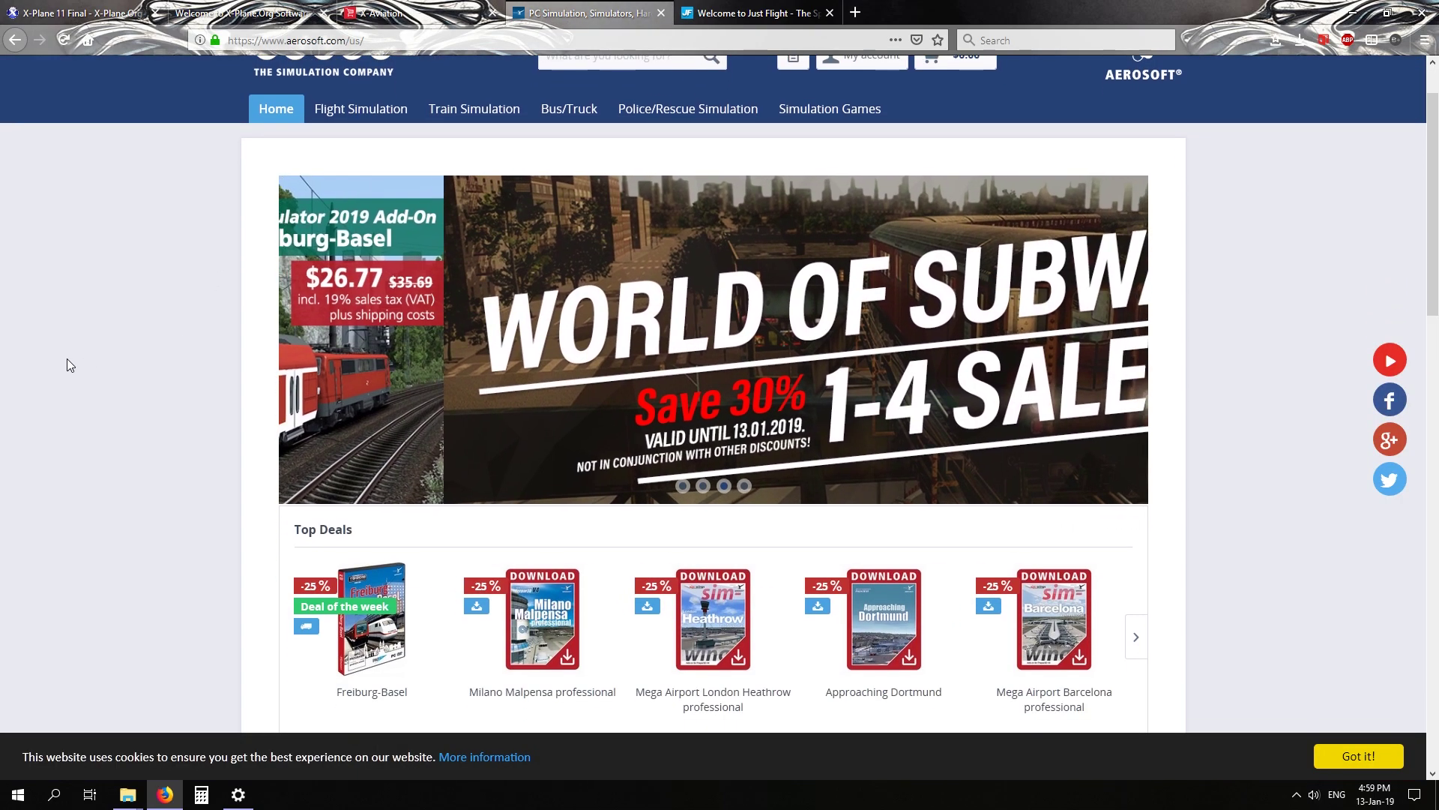
{"action": "scroll", "coordinate": [142, 484], "scroll_direction": "down", "scroll_amount": 3}
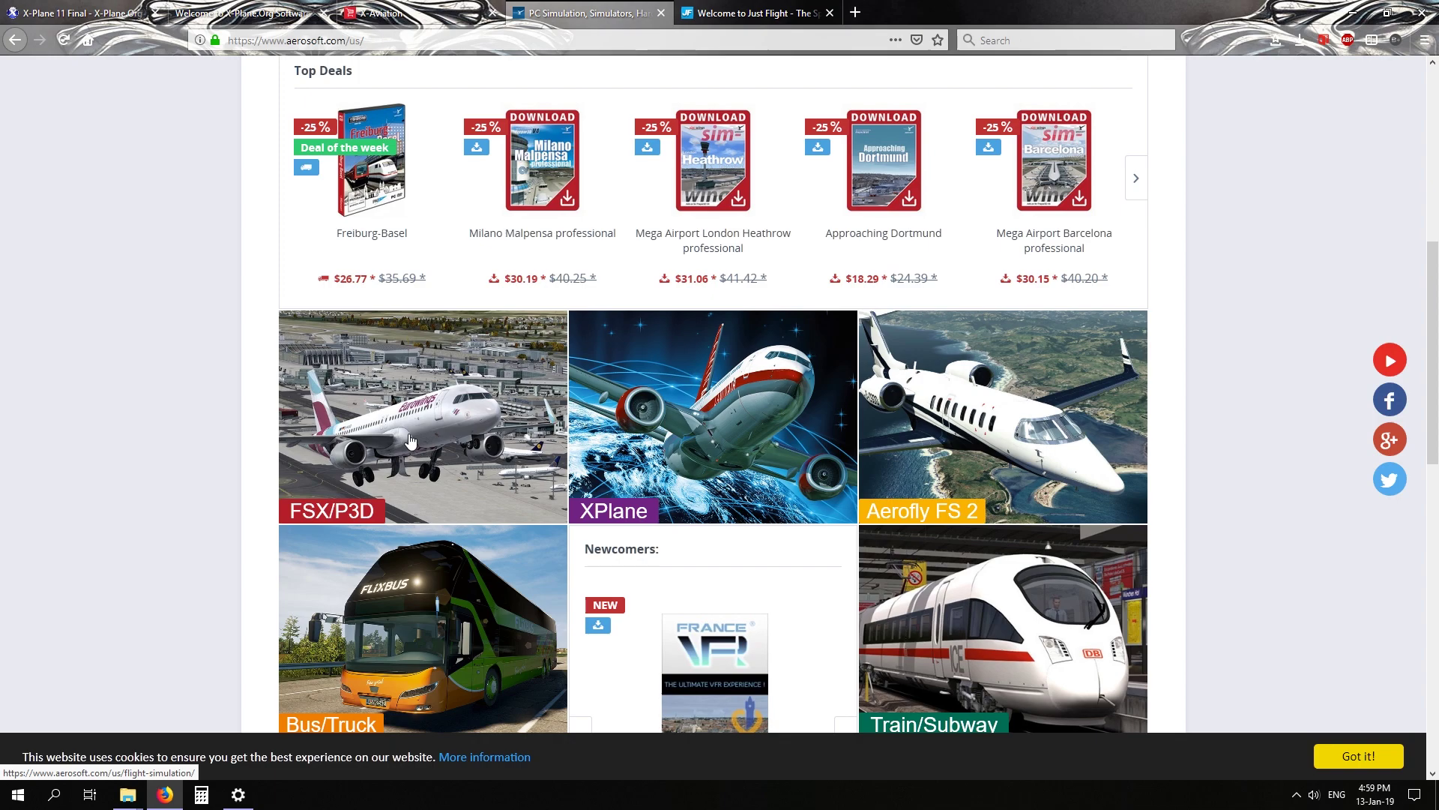
{"action": "scroll", "coordinate": [410, 441], "scroll_direction": "down", "scroll_amount": 2}
{"action": "scroll", "coordinate": [305, 412], "scroll_direction": "down", "scroll_amount": 2}
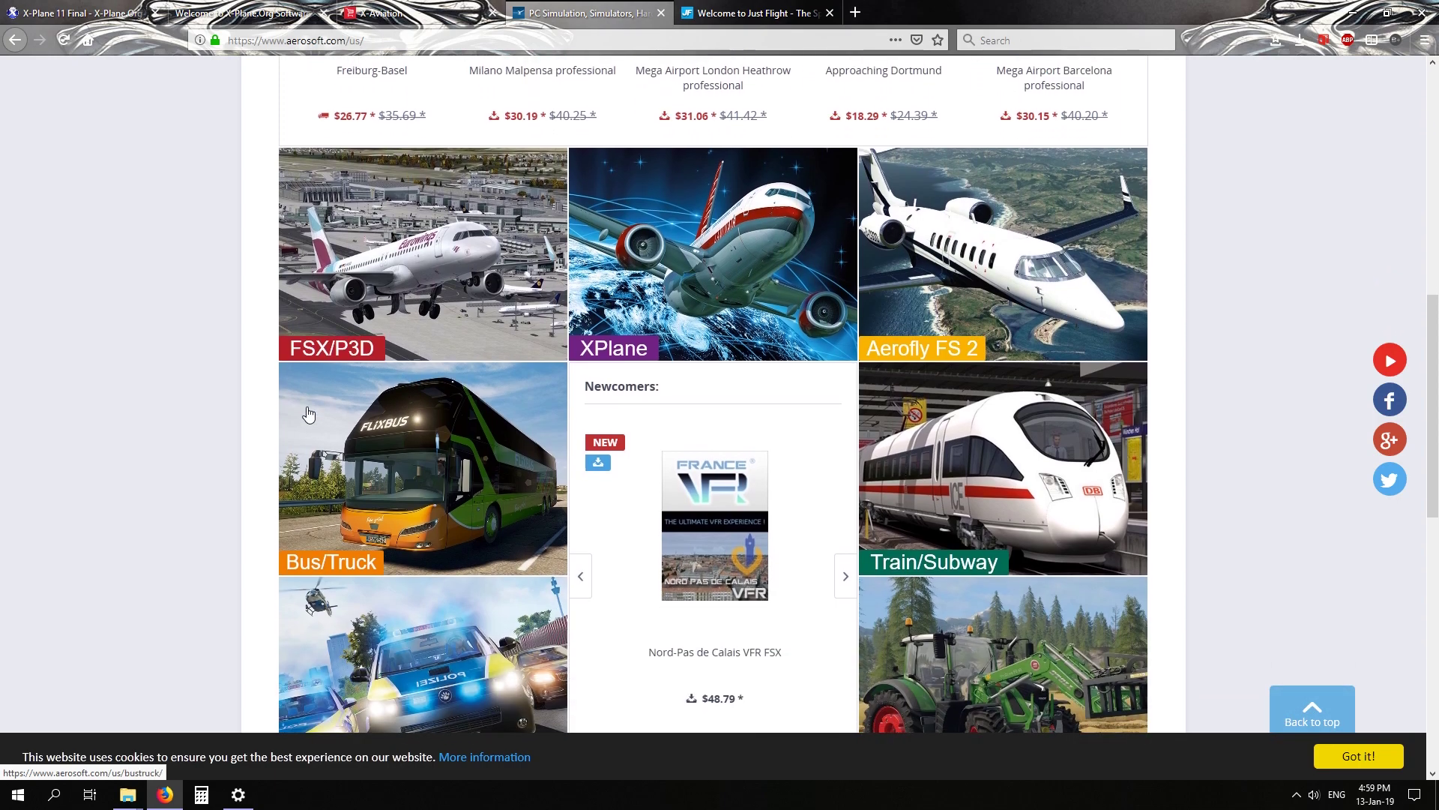
{"action": "scroll", "coordinate": [183, 447], "scroll_direction": "down", "scroll_amount": 3}
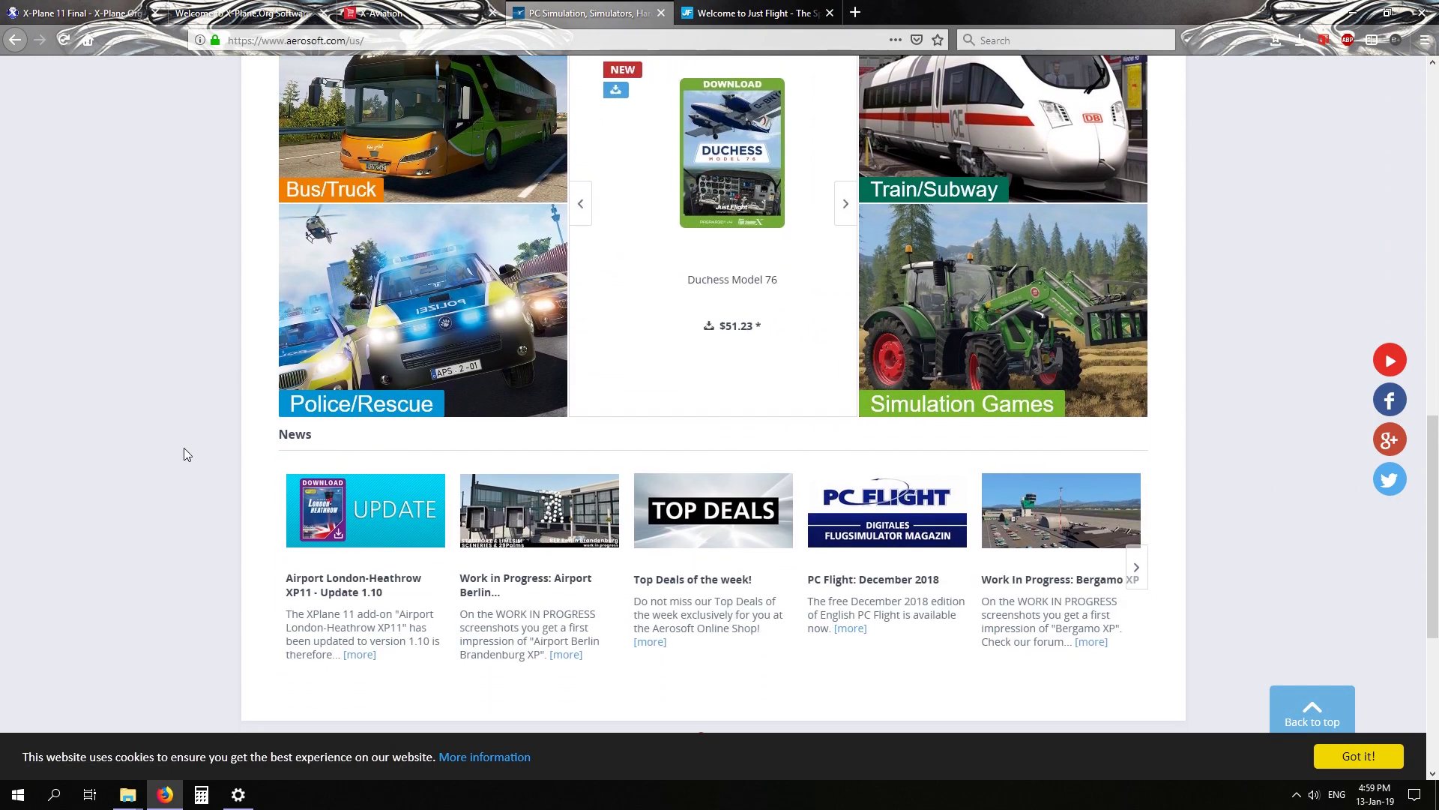
{"action": "scroll", "coordinate": [177, 451], "scroll_direction": "up", "scroll_amount": 15}
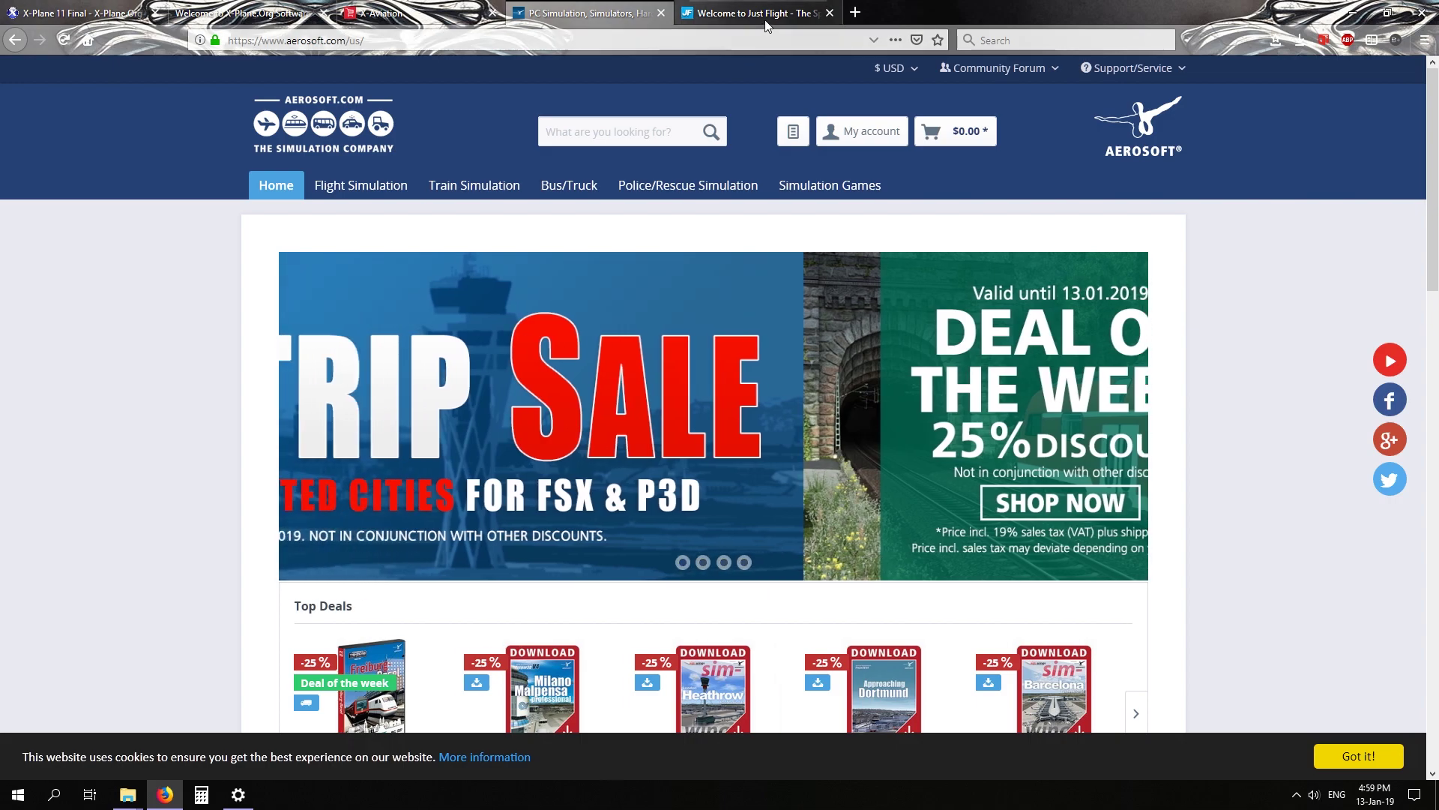
Browse the Just Flight store home page, scrolling through add-on tiles like PA-28-181 Archer III and back up.
{"action": "left_click", "coordinate": [753, 13]}
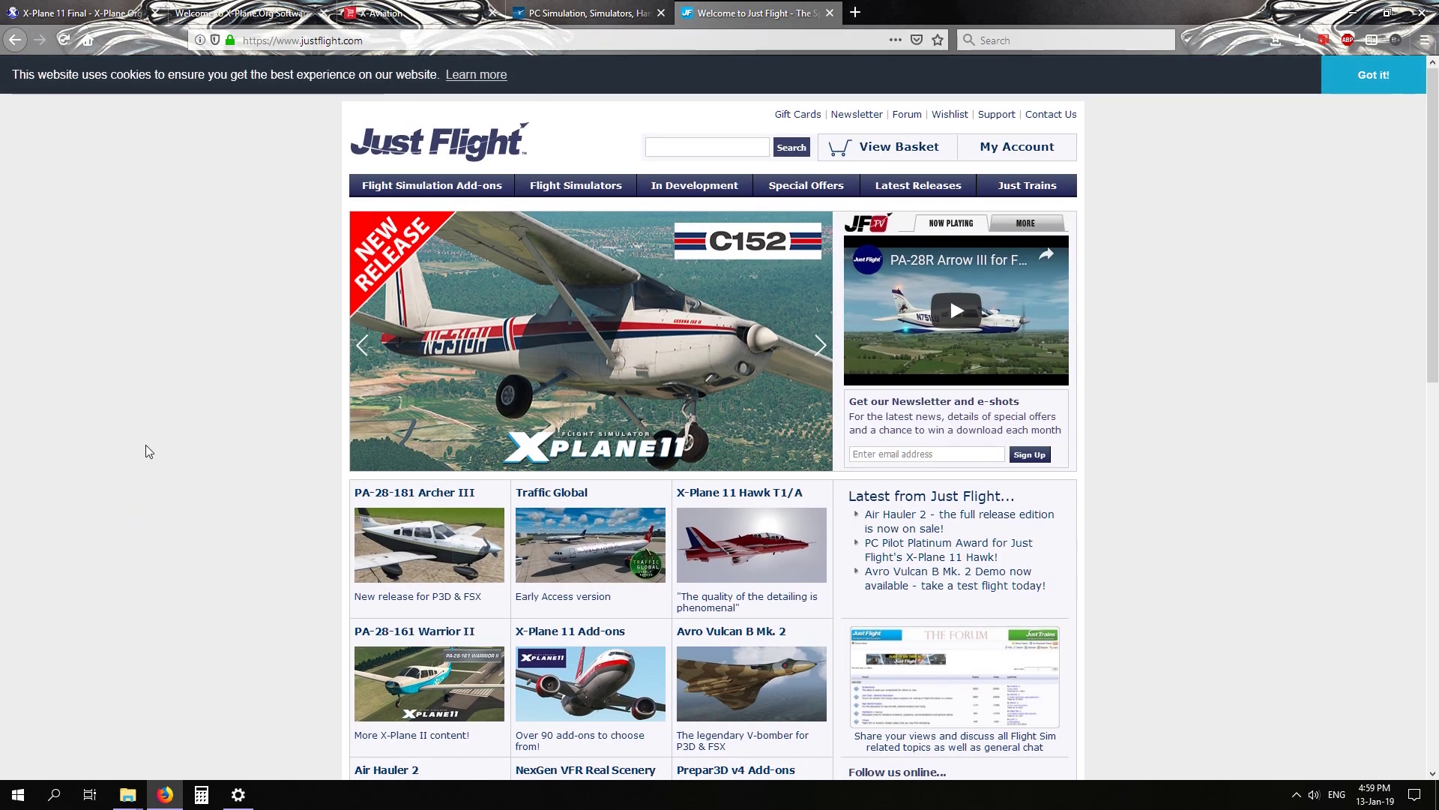
{"action": "scroll", "coordinate": [176, 460], "scroll_direction": "down", "scroll_amount": 5}
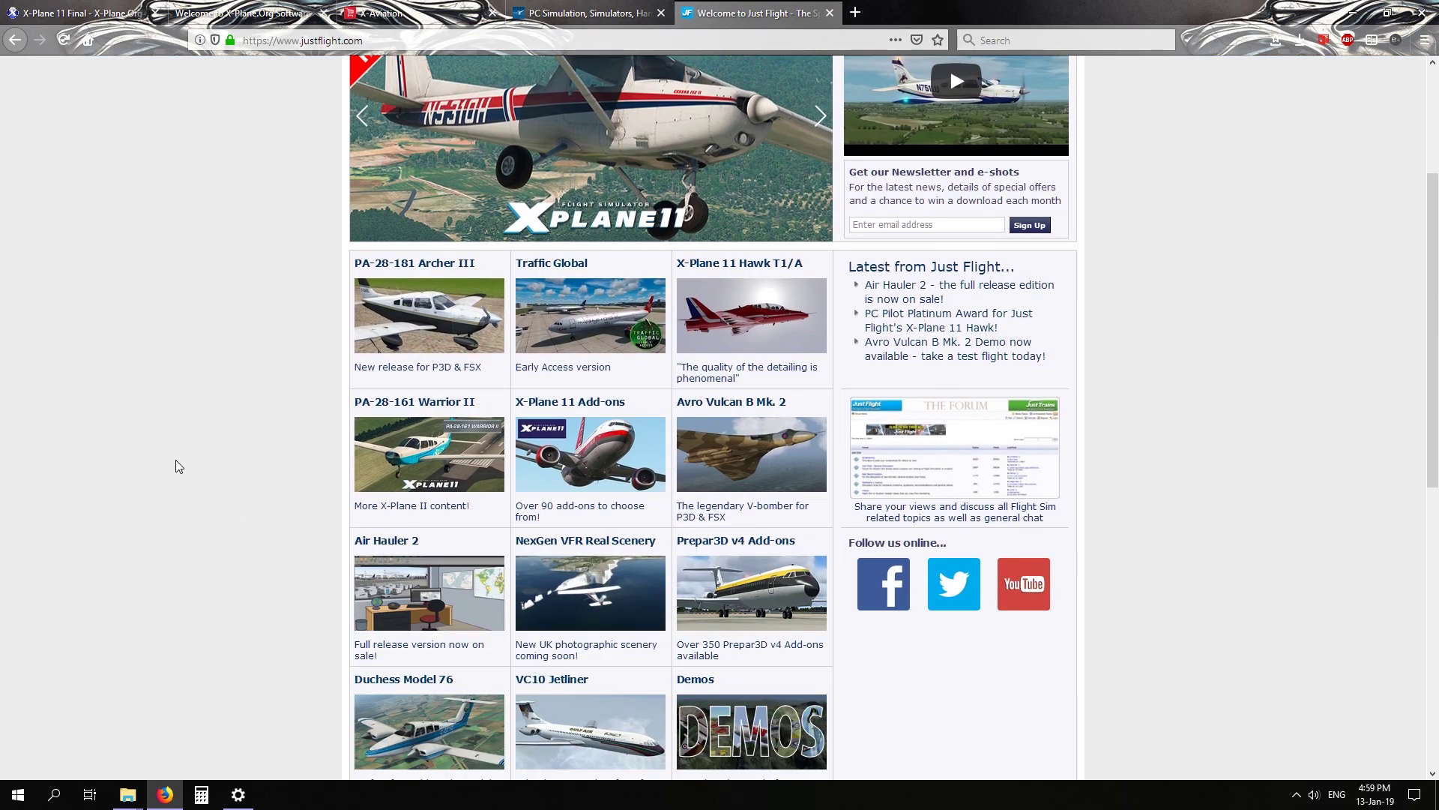
{"action": "scroll", "coordinate": [175, 460], "scroll_direction": "down", "scroll_amount": 3}
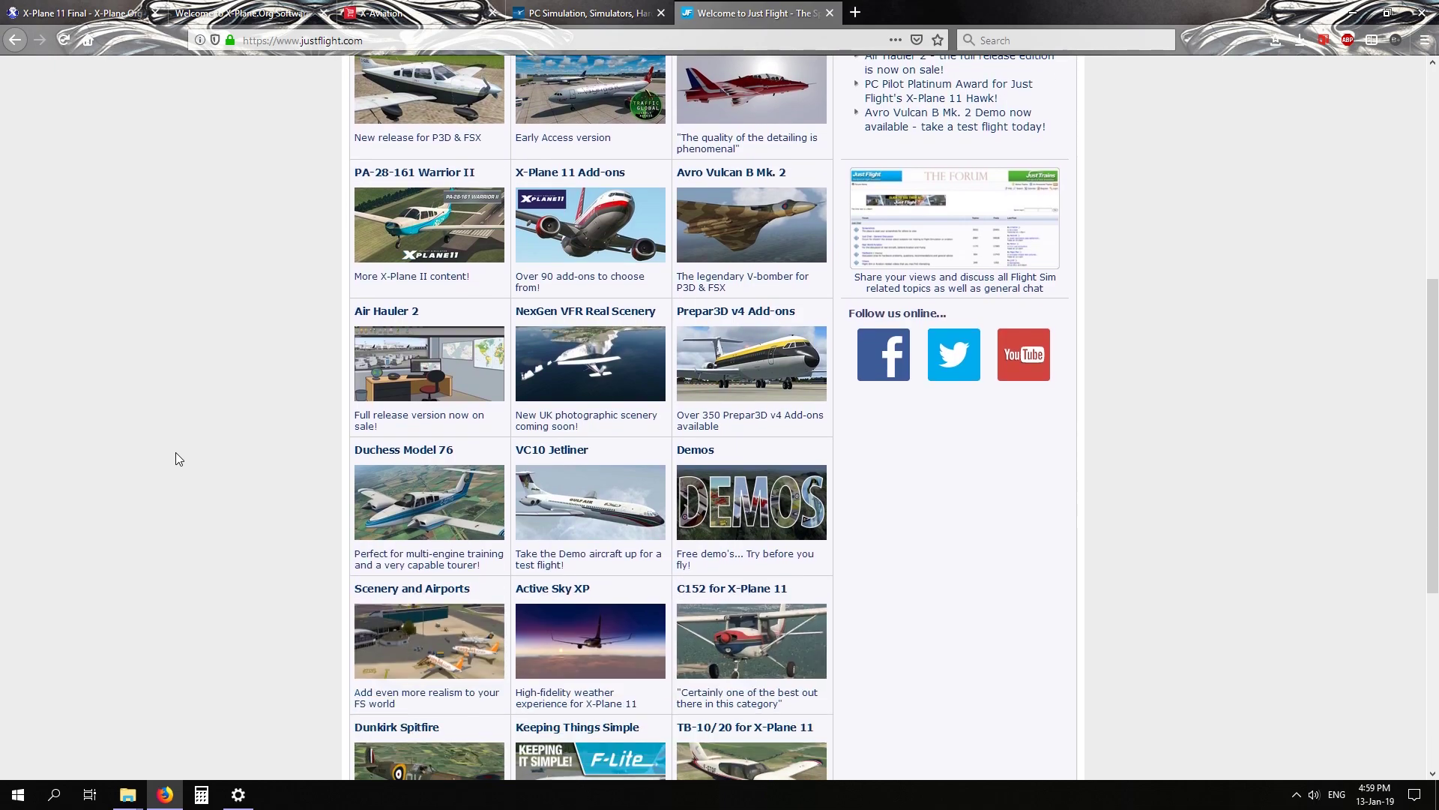
{"action": "scroll", "coordinate": [176, 452], "scroll_direction": "down", "scroll_amount": 4}
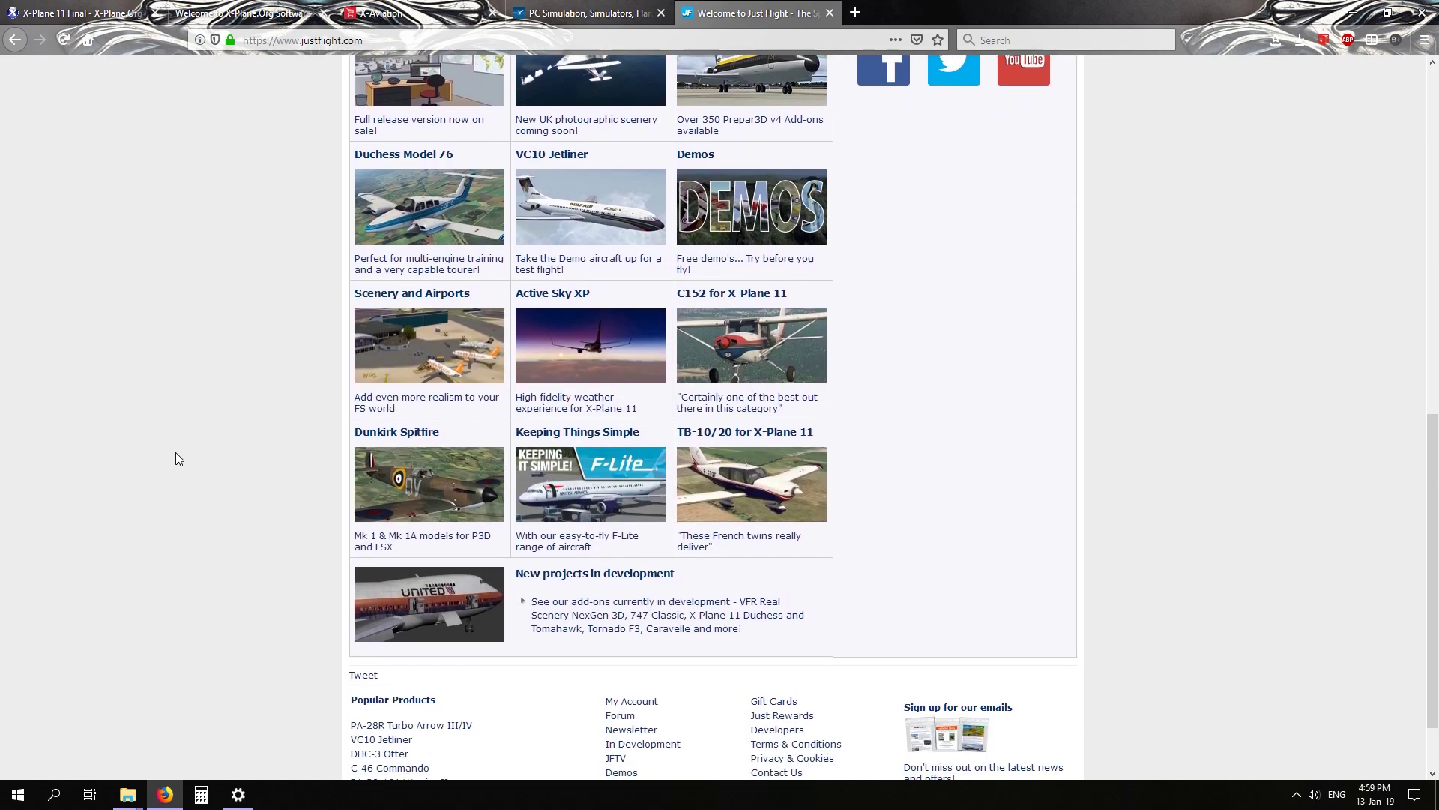
{"action": "scroll", "coordinate": [175, 459], "scroll_direction": "up", "scroll_amount": 12}
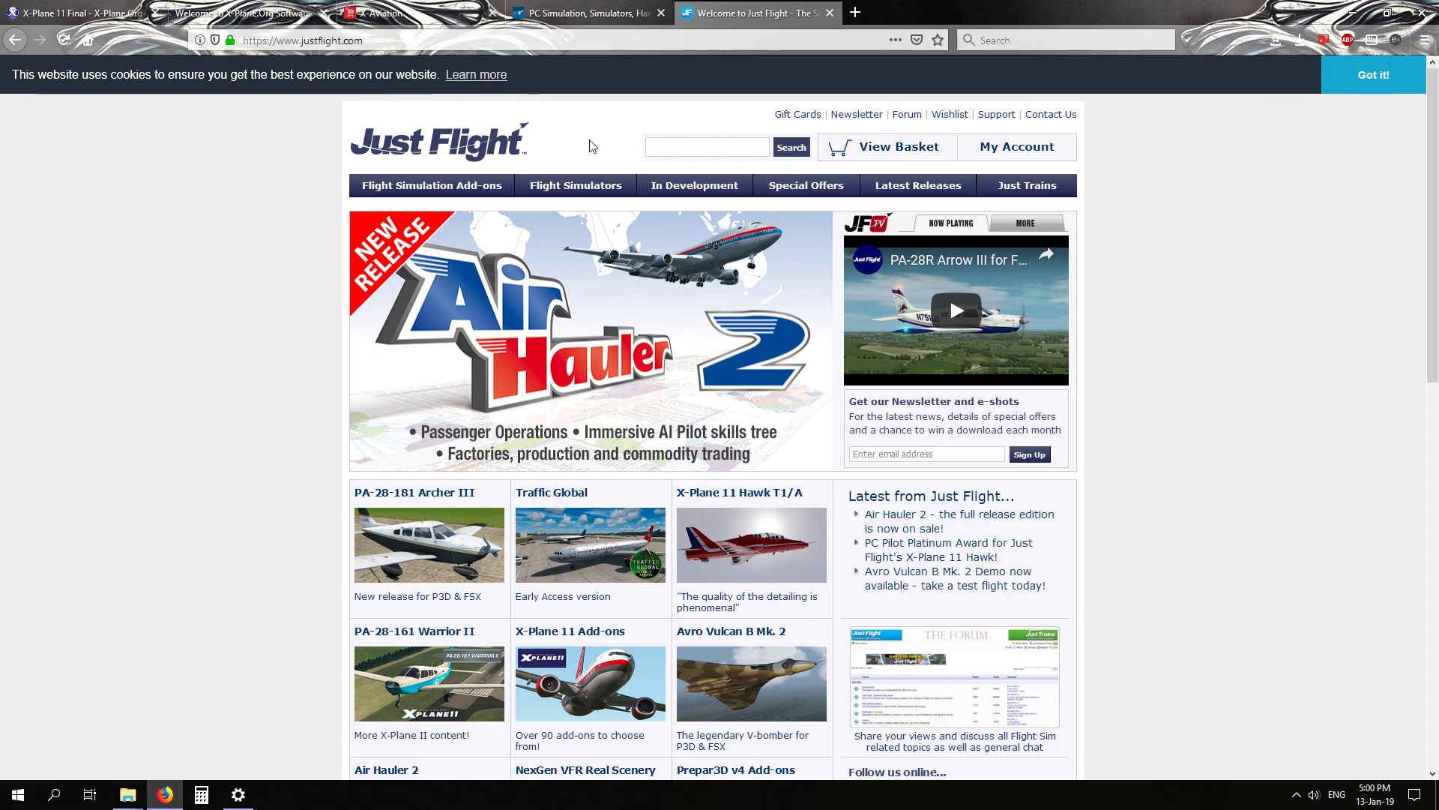
Switch back to the X-Plane 11 Final forum tab and scroll to its subforums.
{"action": "left_click", "coordinate": [87, 8]}
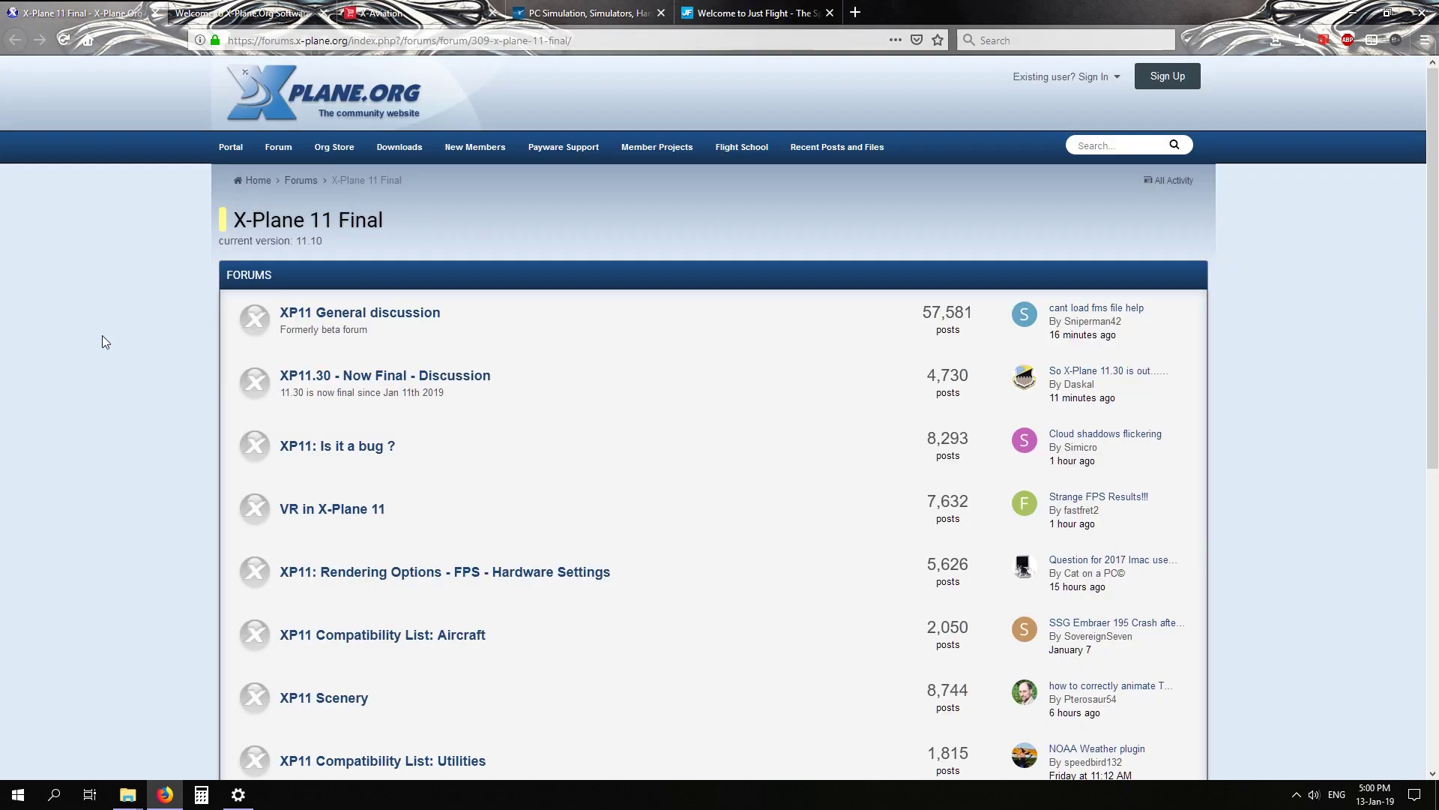
{"action": "scroll", "coordinate": [133, 319], "scroll_direction": "down", "scroll_amount": 2}
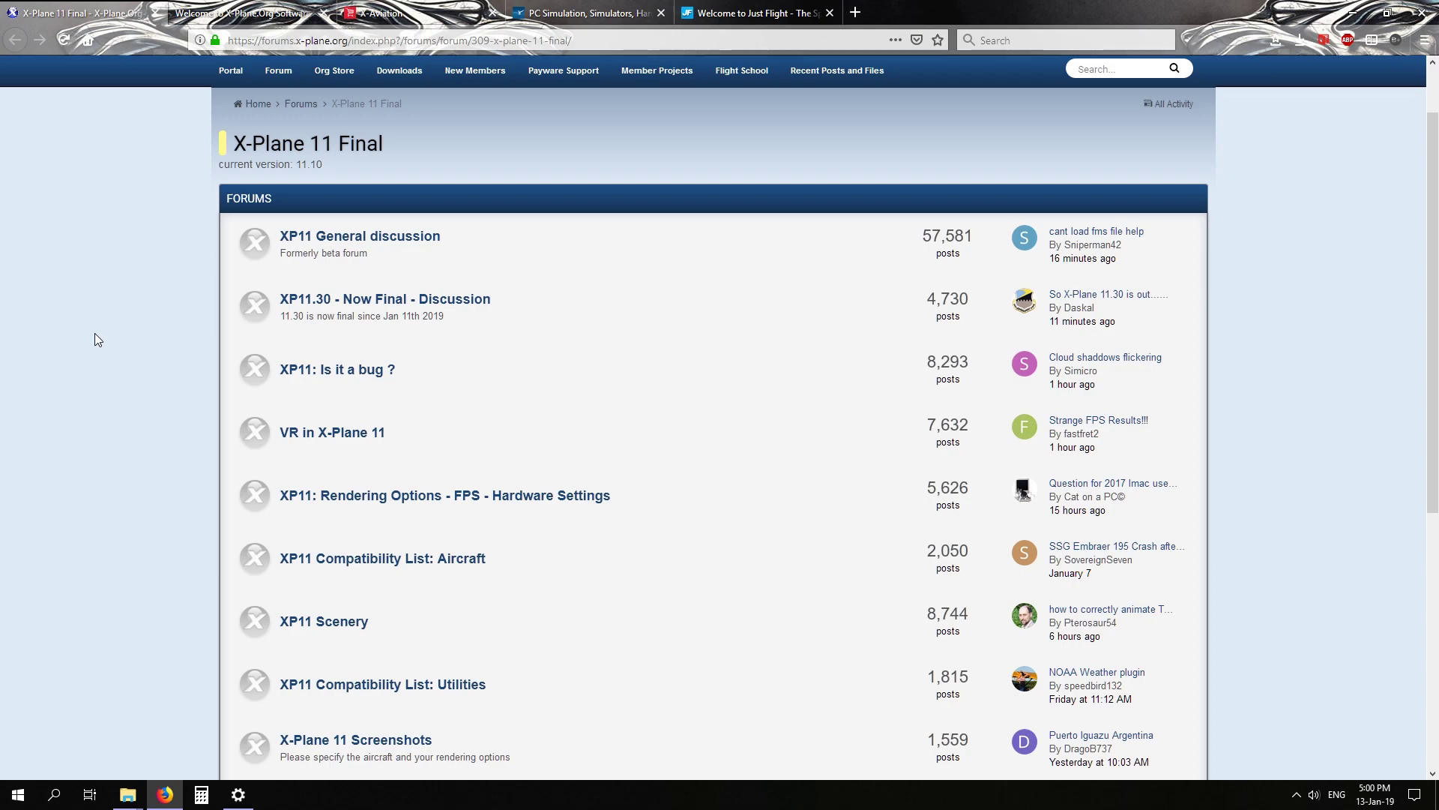